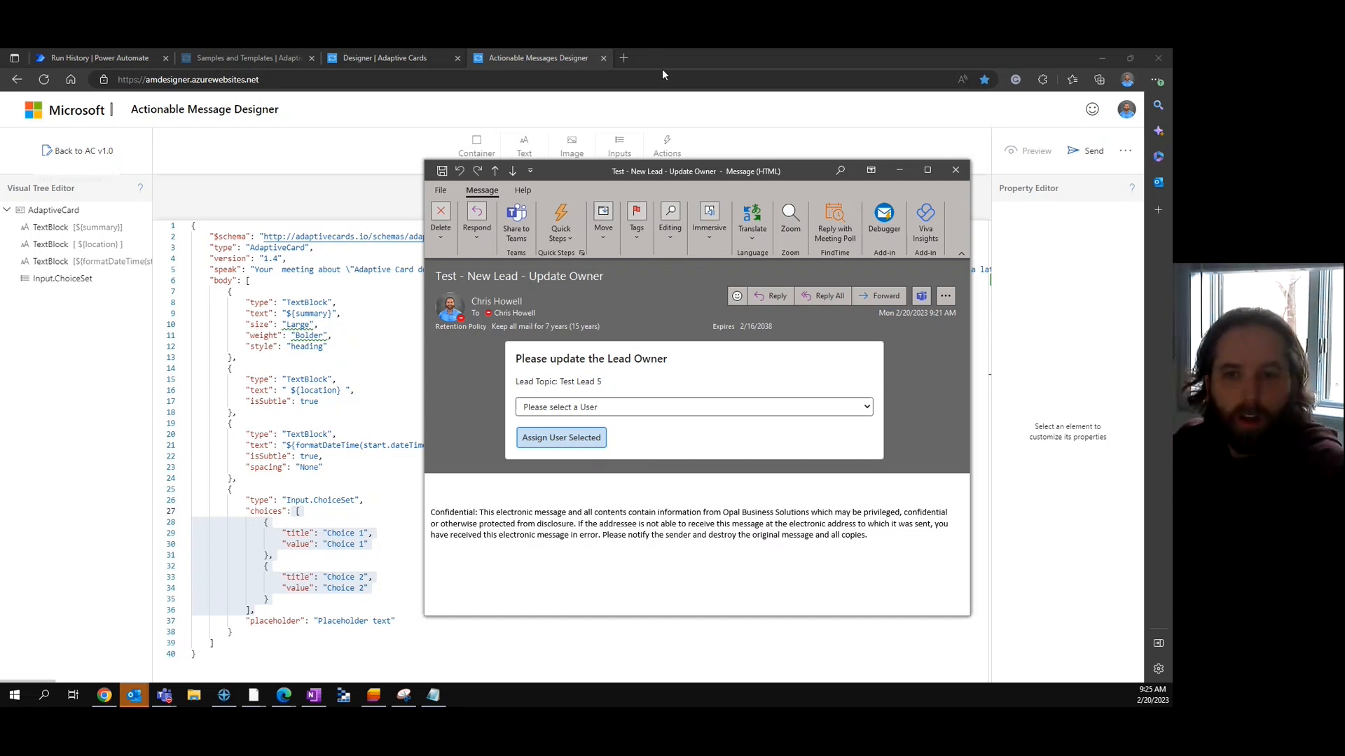
Open make.powerautomate.com in a new browser tab next to the existing flow's run history
left_click(654, 121)
left_click(94, 59)
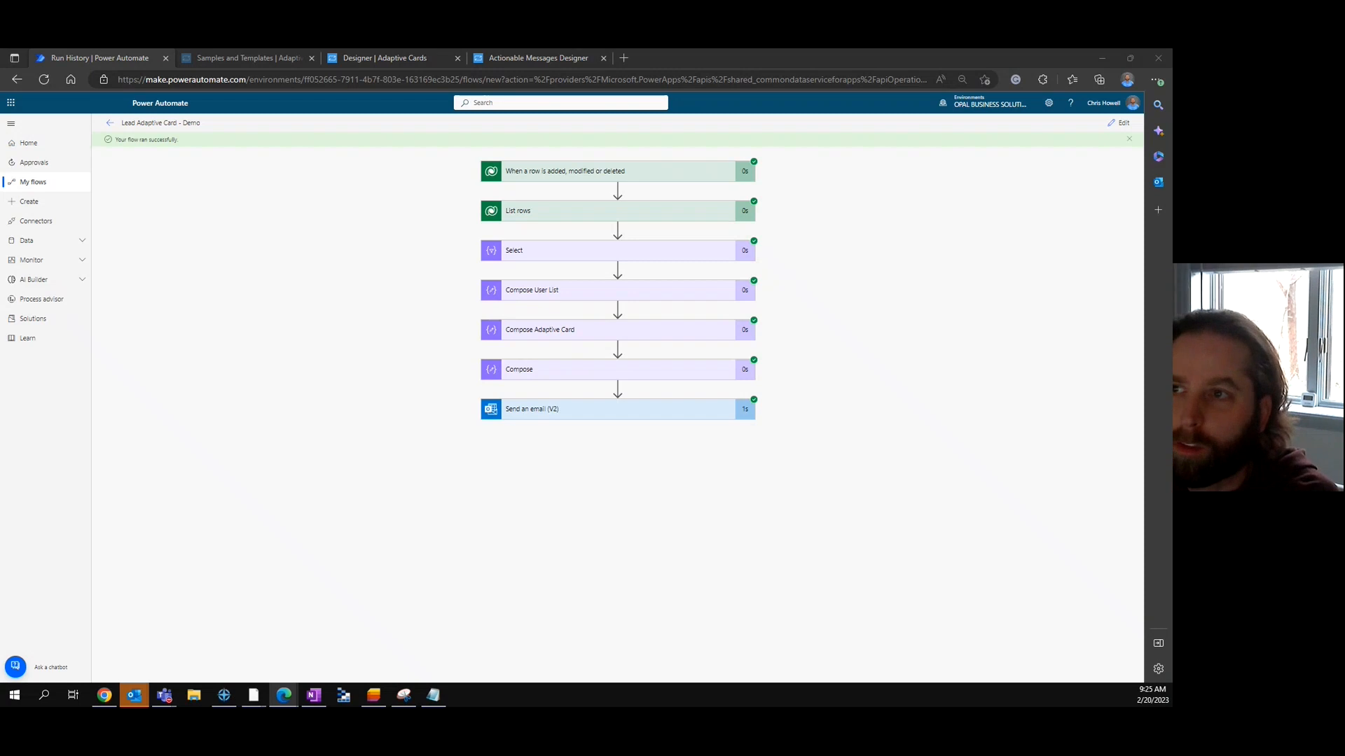
left_click(888, 202)
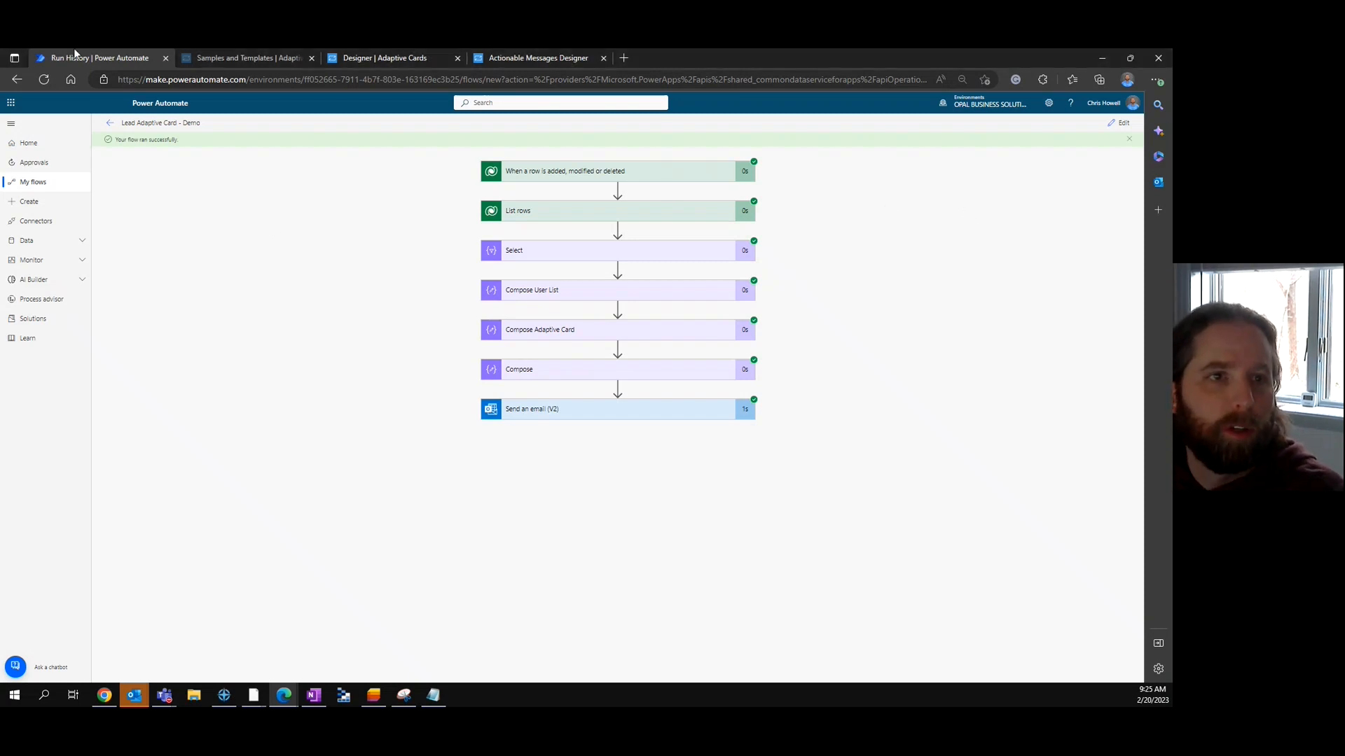
right_click(94, 56)
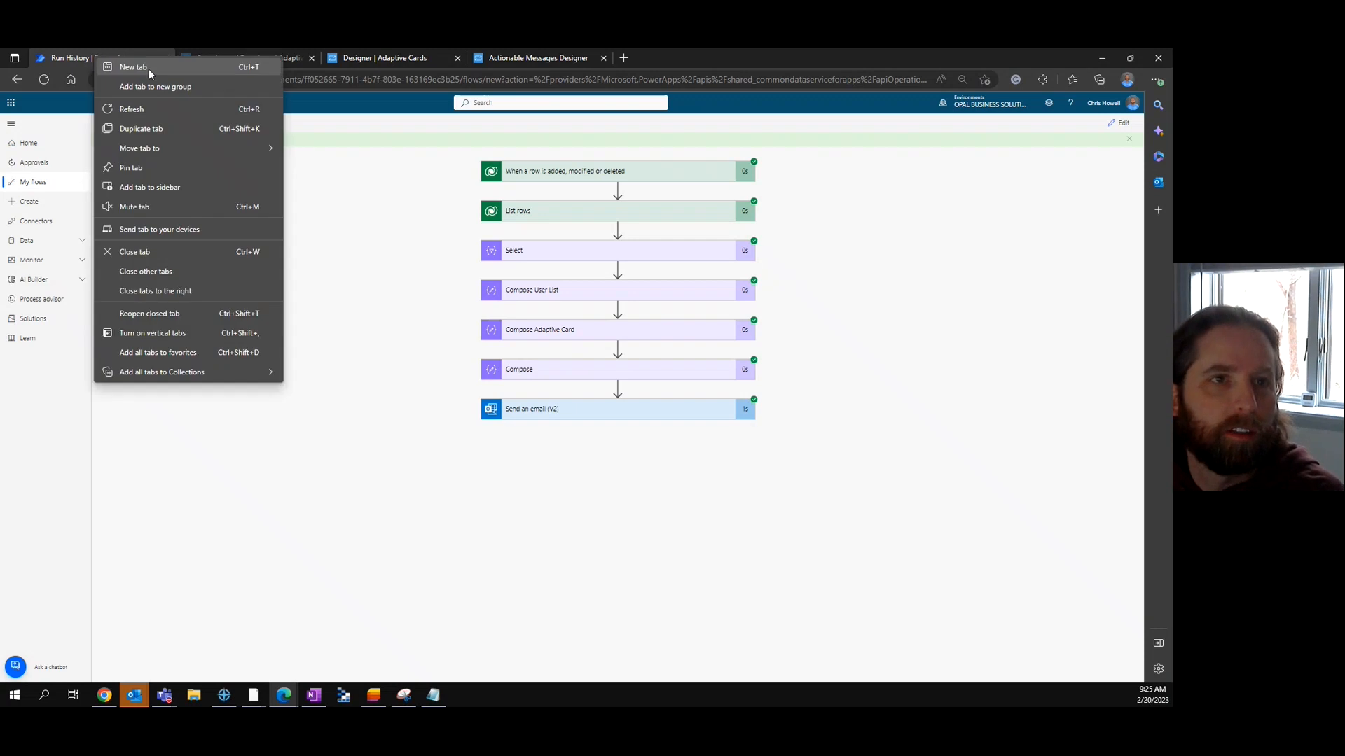
left_click(148, 69)
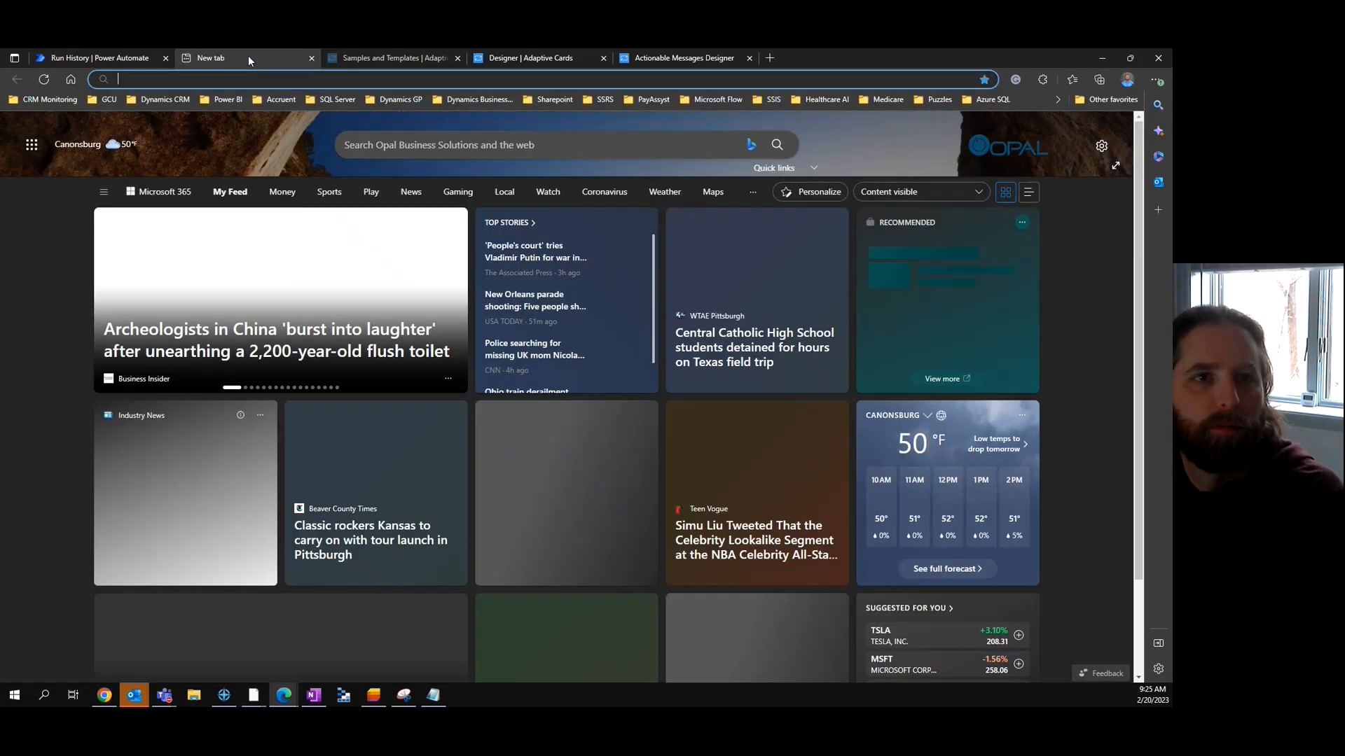
type("make.p")
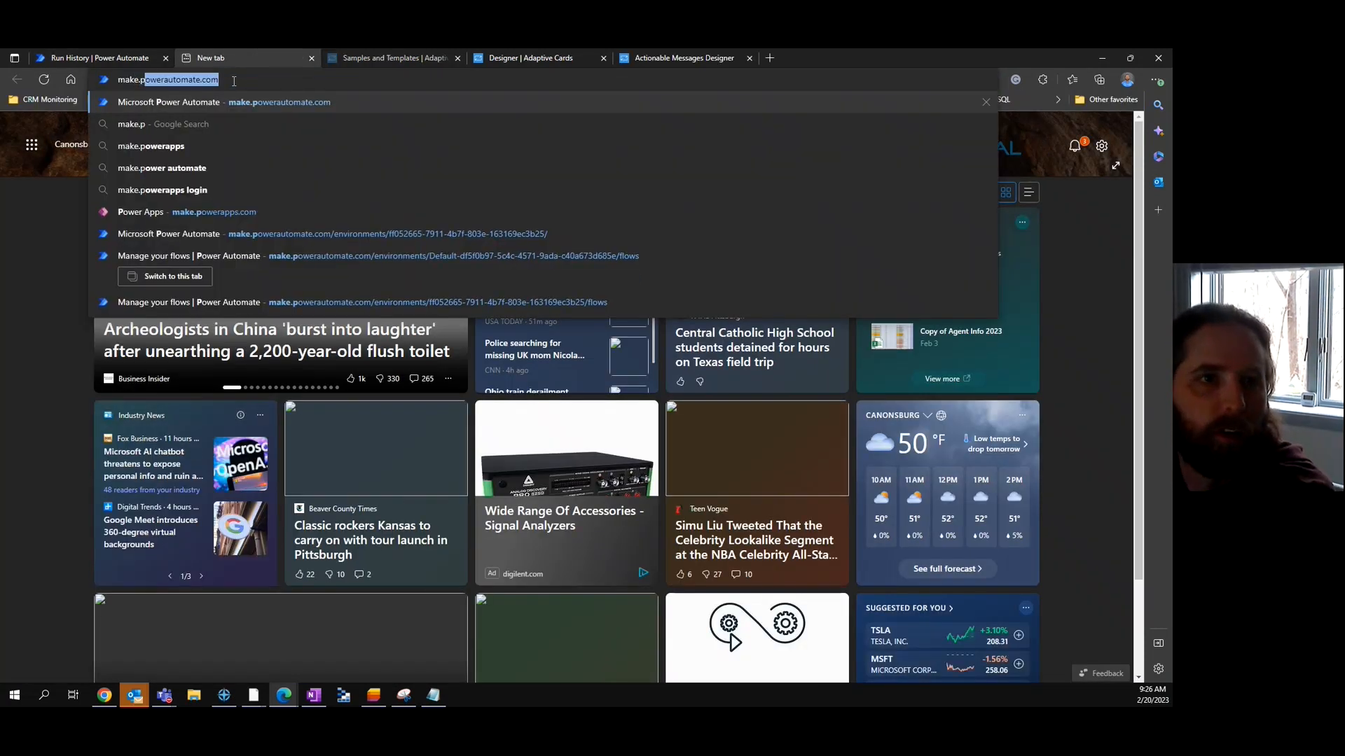
key("Return")
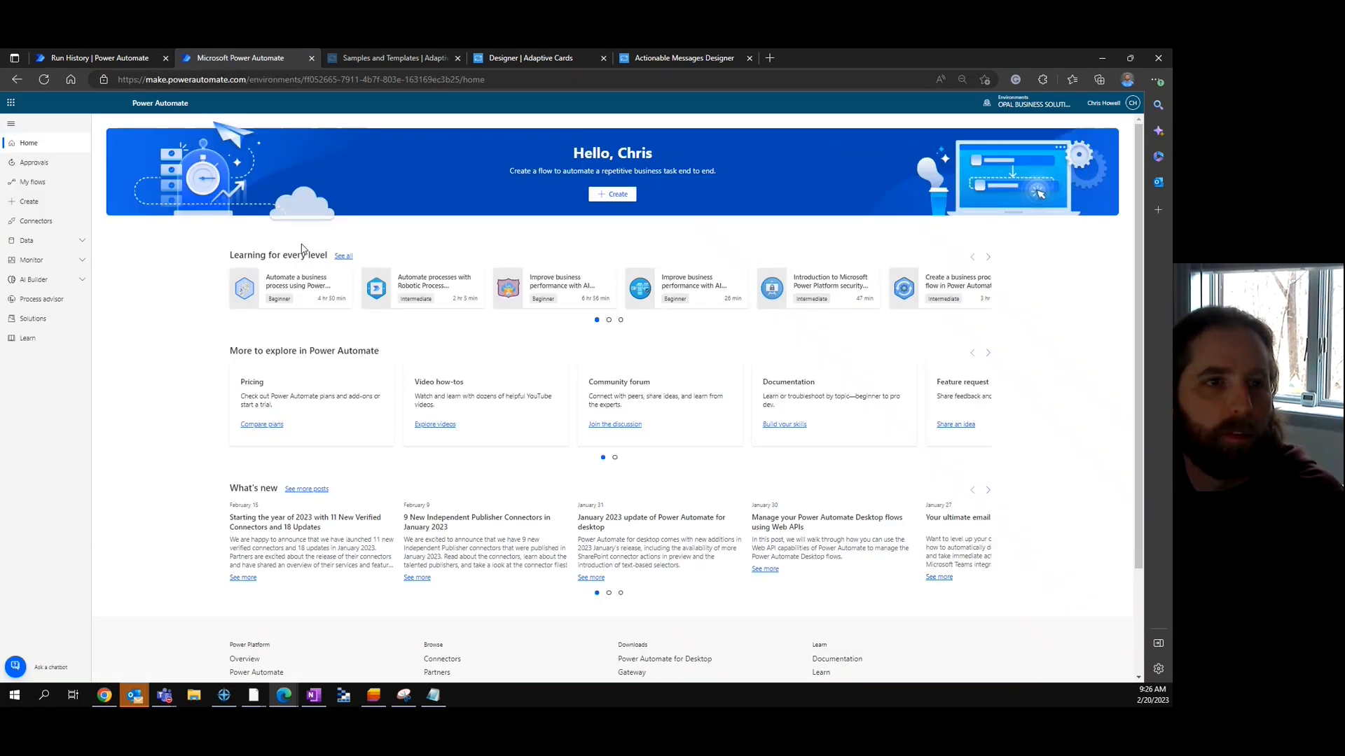
Create a new flow with the Request connector's "When an HTTP request is received" trigger
left_click(29, 201)
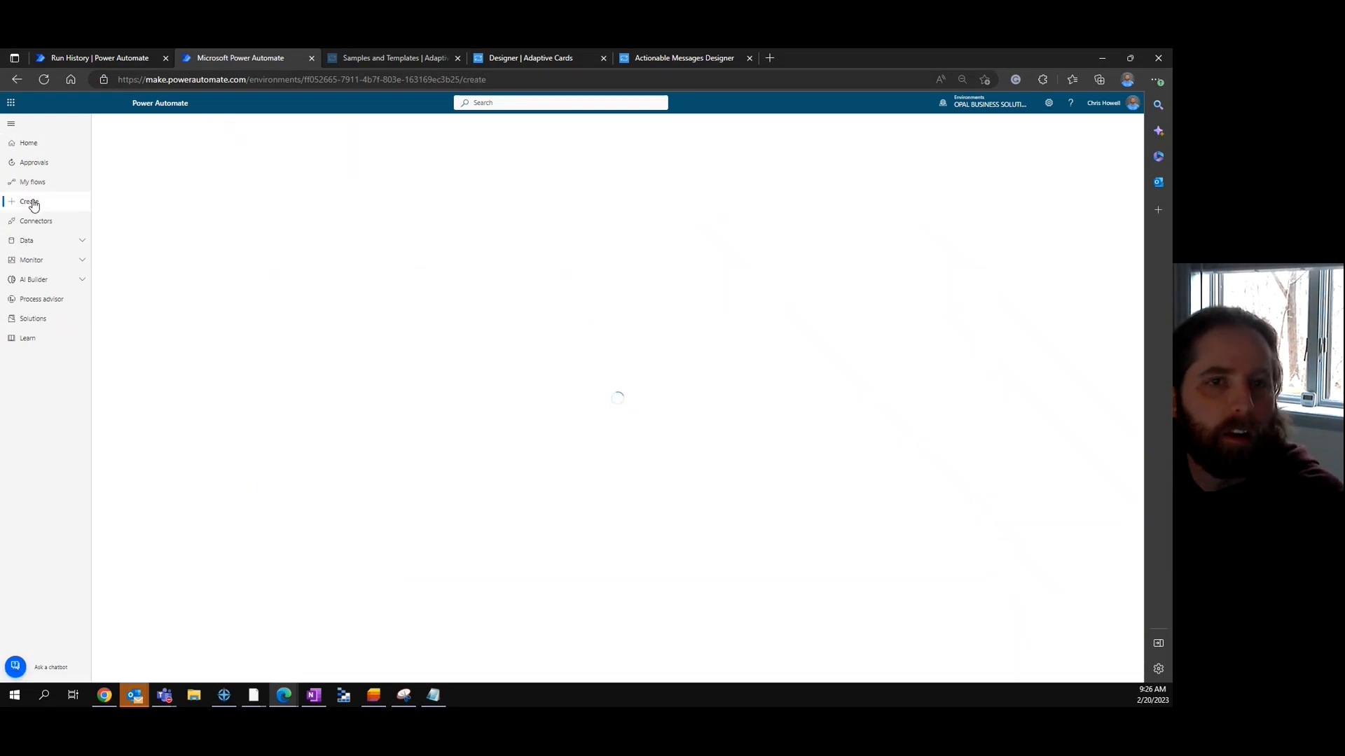
left_click(560, 312)
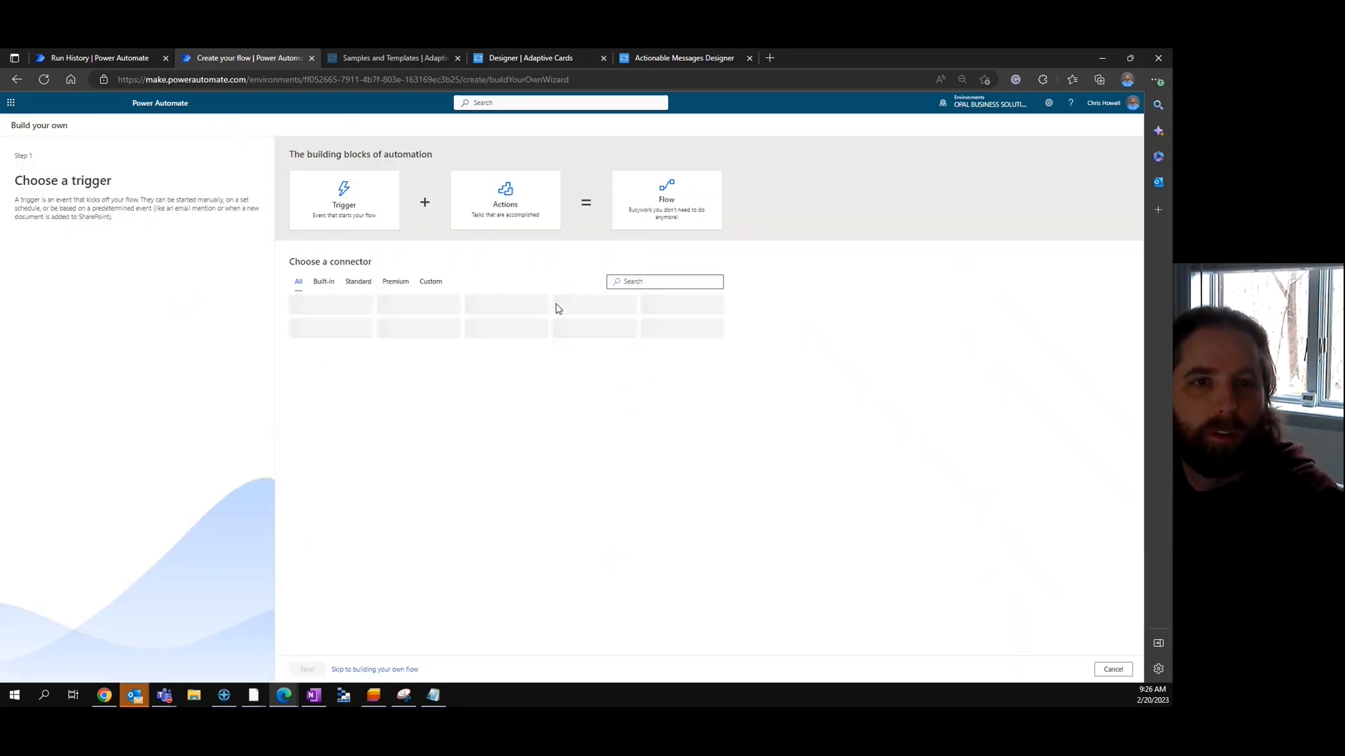
left_click(655, 281)
type("http")
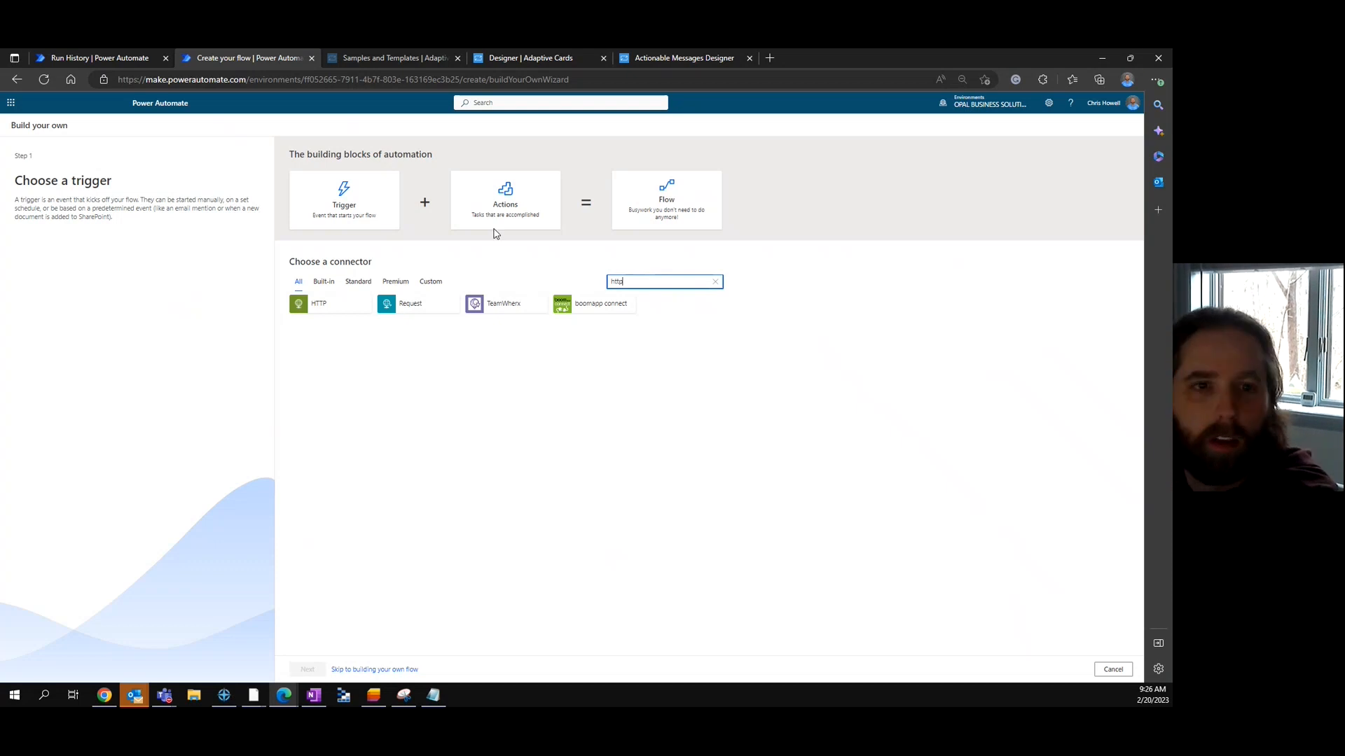
left_click(412, 308)
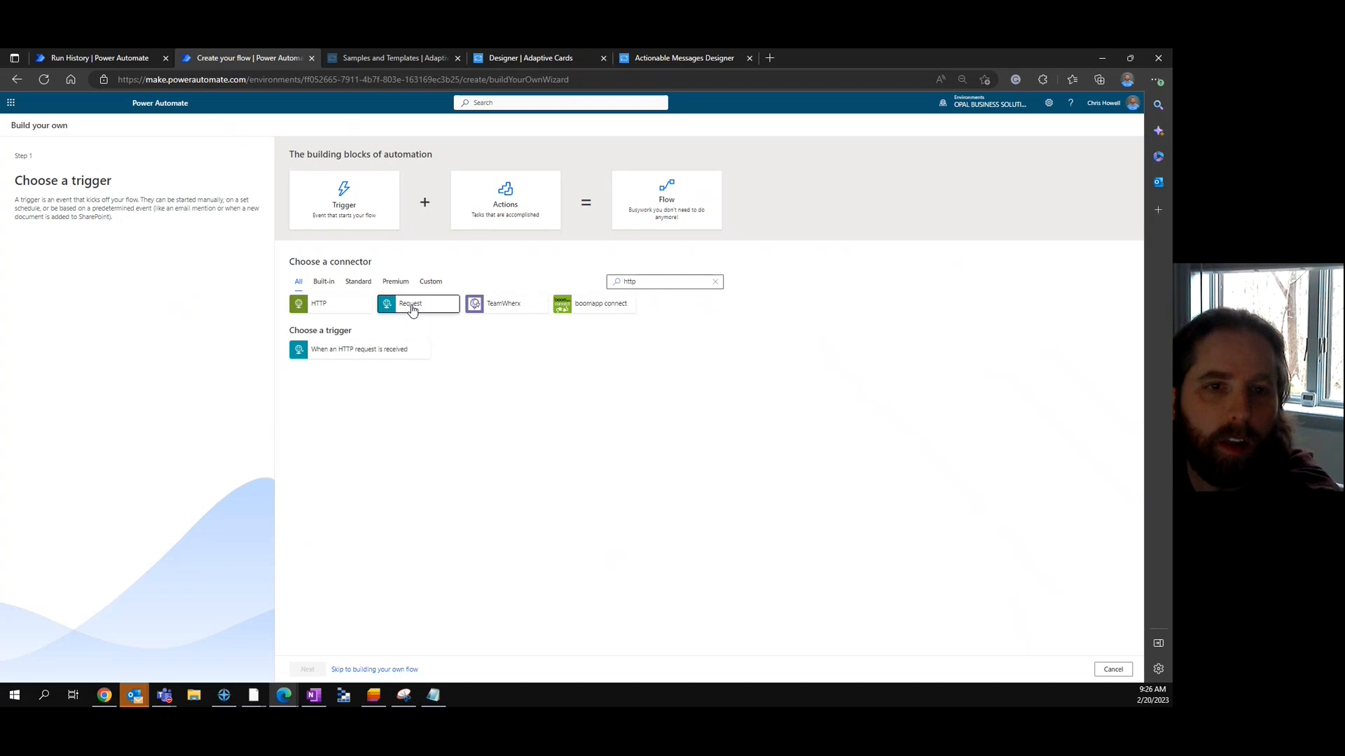
left_click(383, 350)
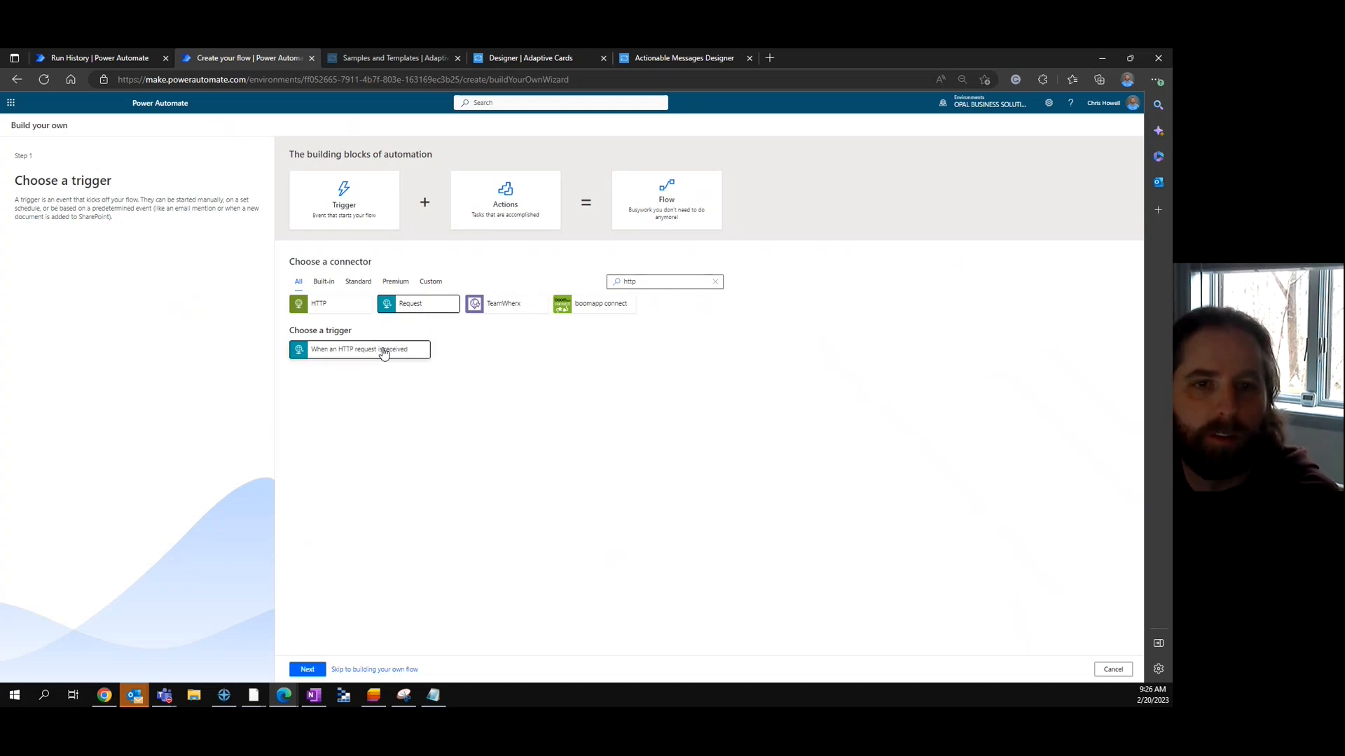
left_click(306, 670)
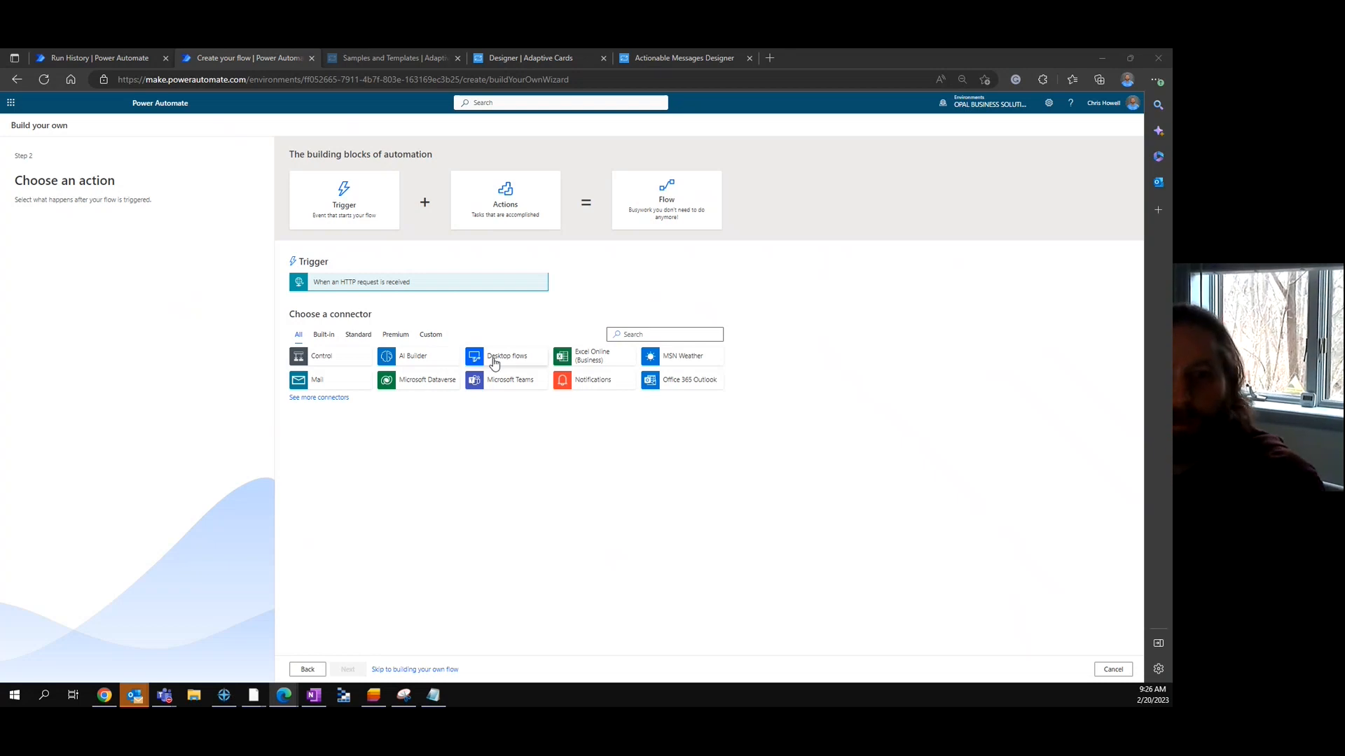
Add the Microsoft Dataverse "Update a row" action to the new flow and open the flow in the editor
left_click(425, 382)
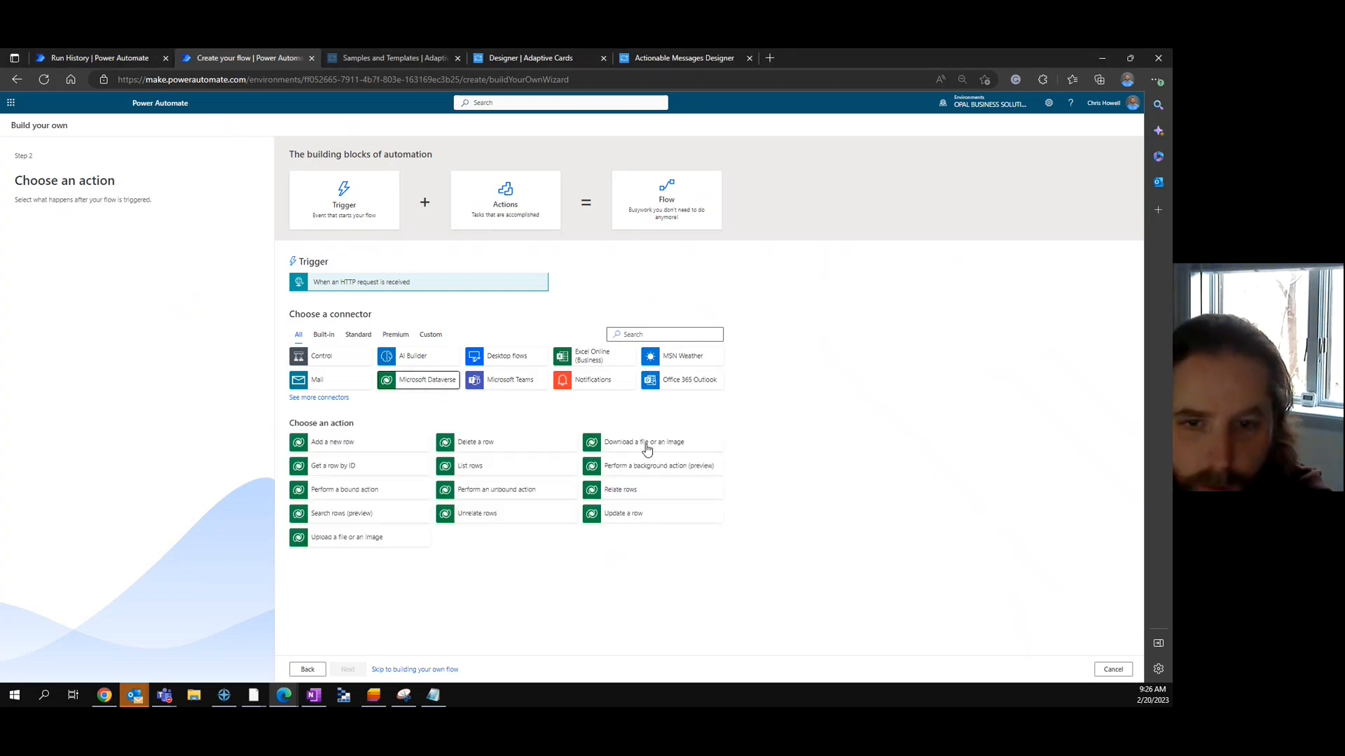
left_click(618, 520)
left_click(348, 669)
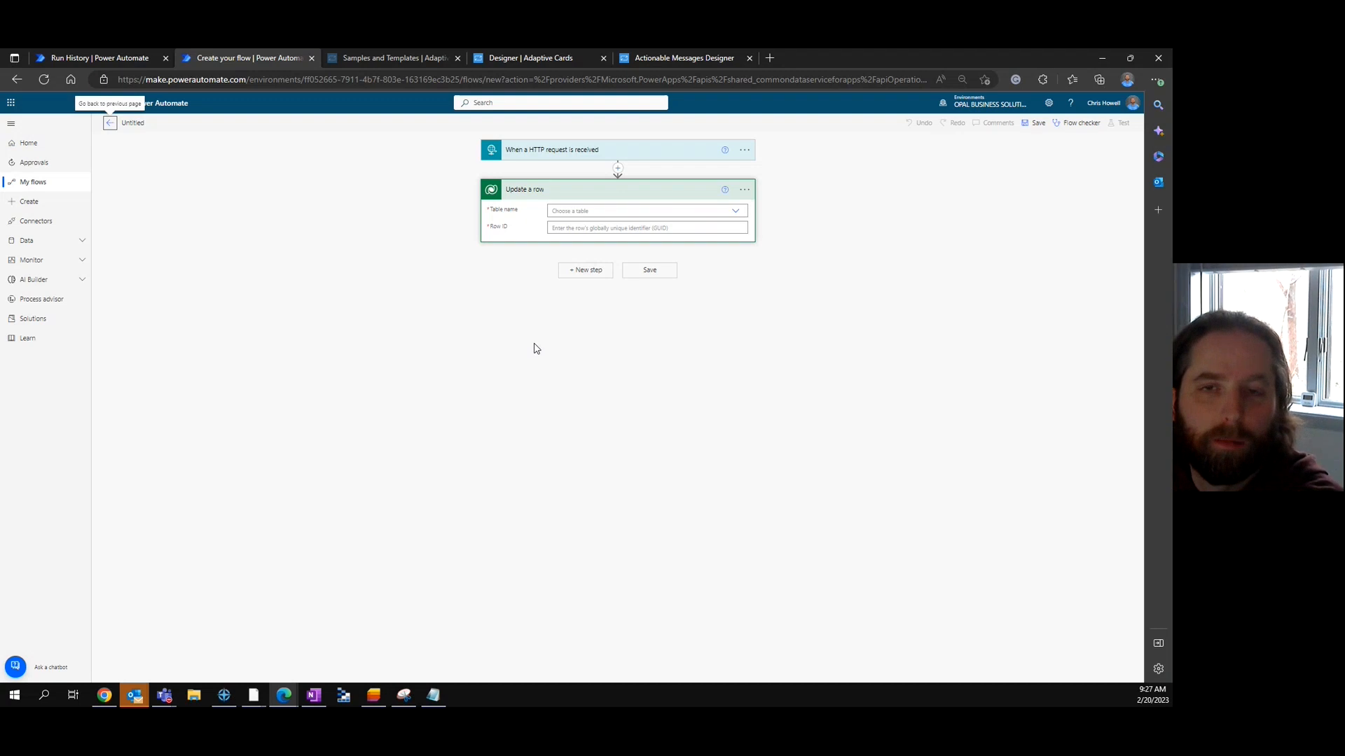
Generate the HTTP trigger's request body schema from a sample JSON payload with the strings LeadID, FullName and FullNameValue, and review it
left_click(633, 152)
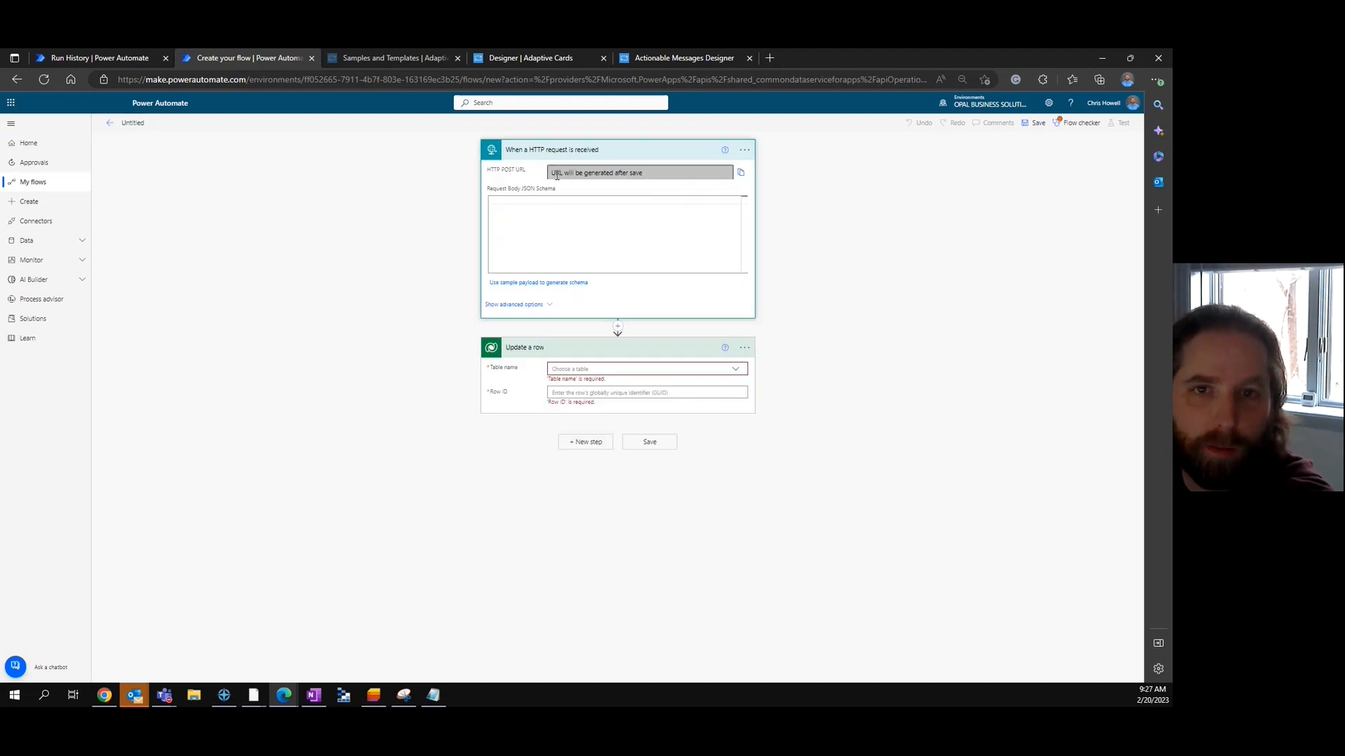
left_click(552, 173)
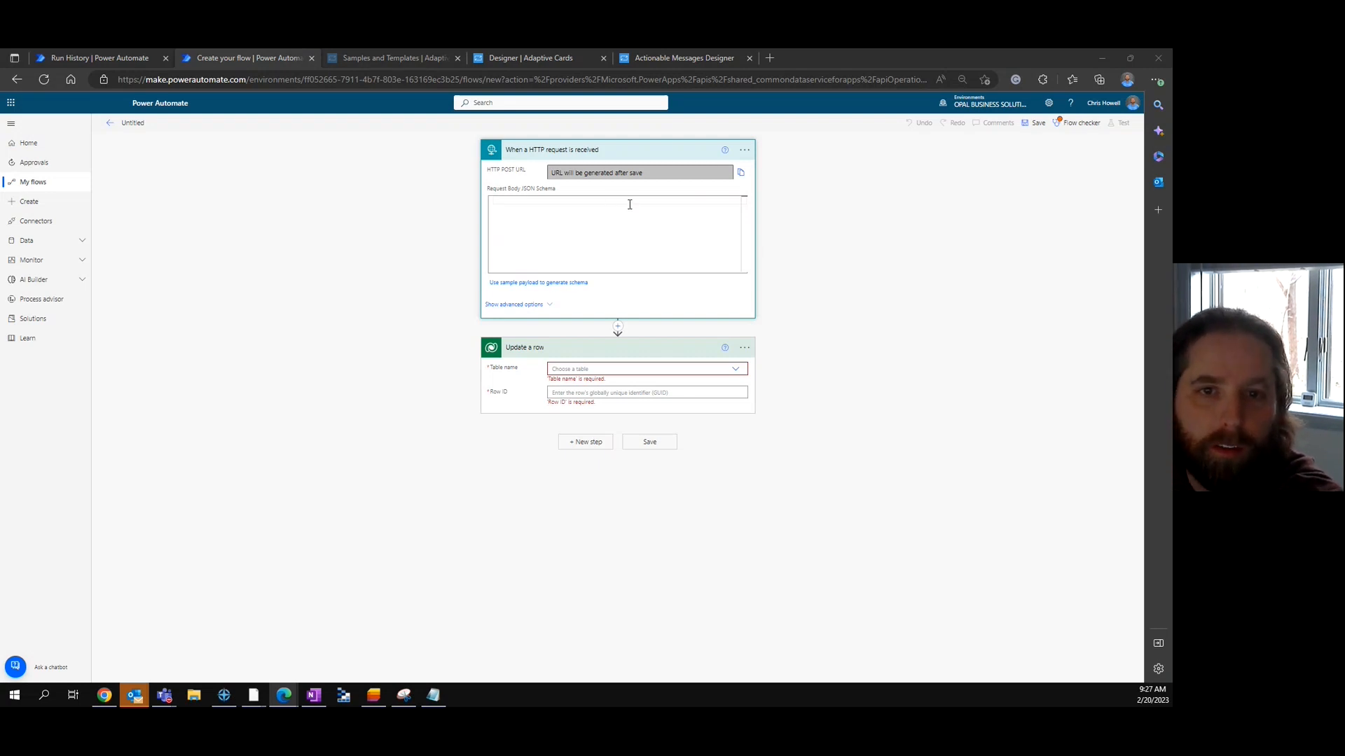
left_click(604, 205)
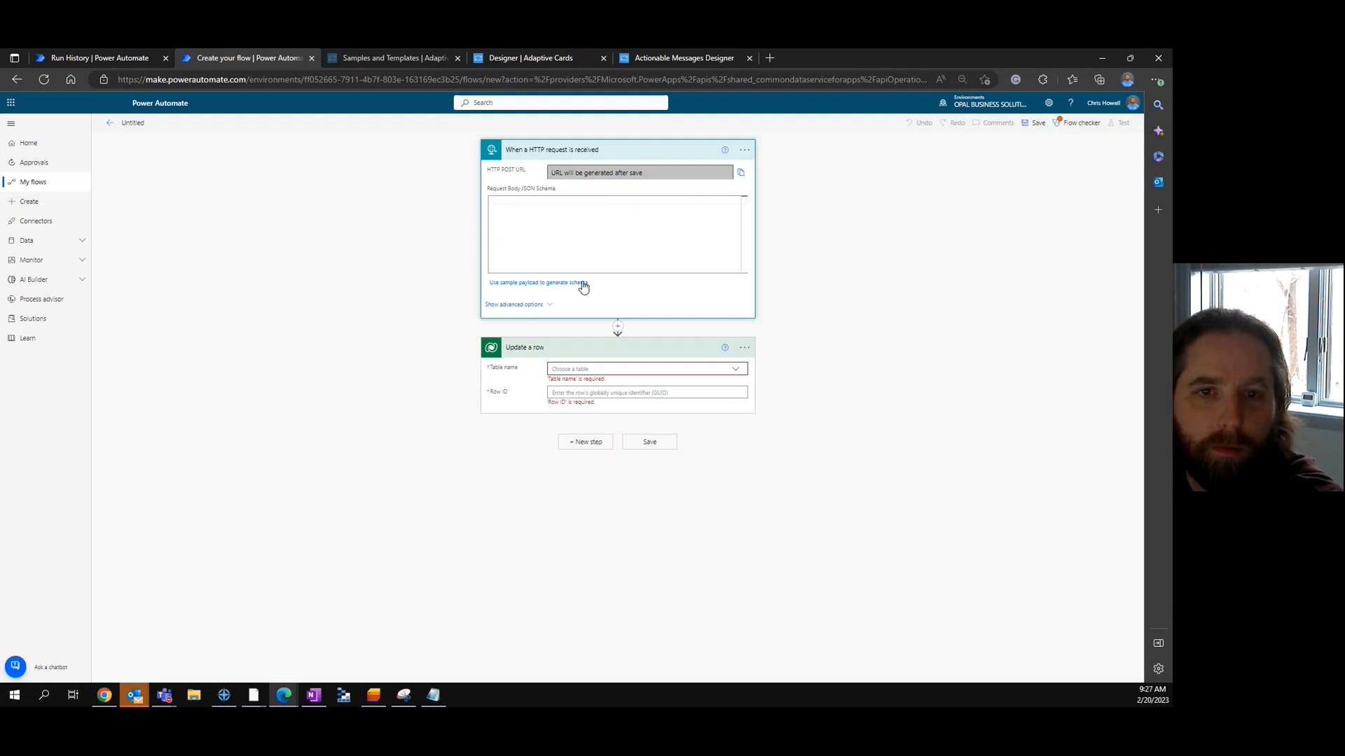
left_click(582, 283)
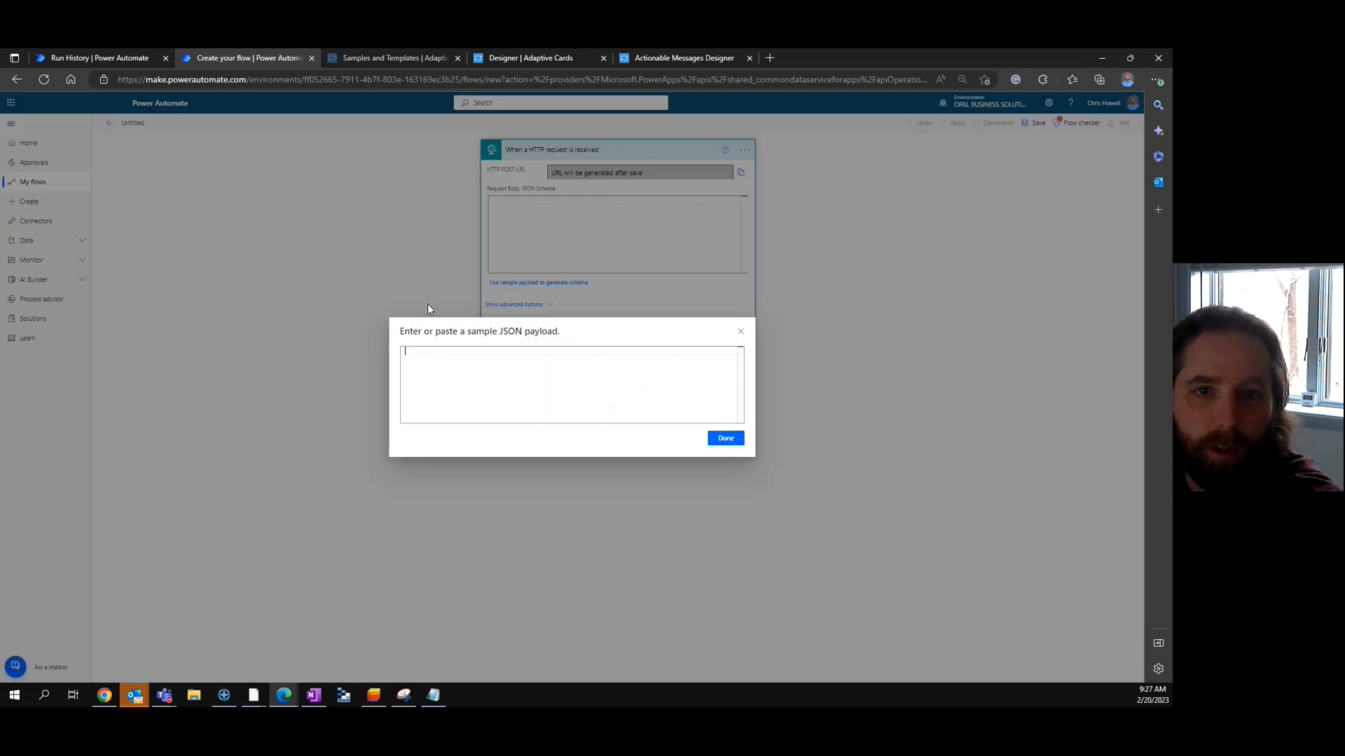
left_click(725, 438)
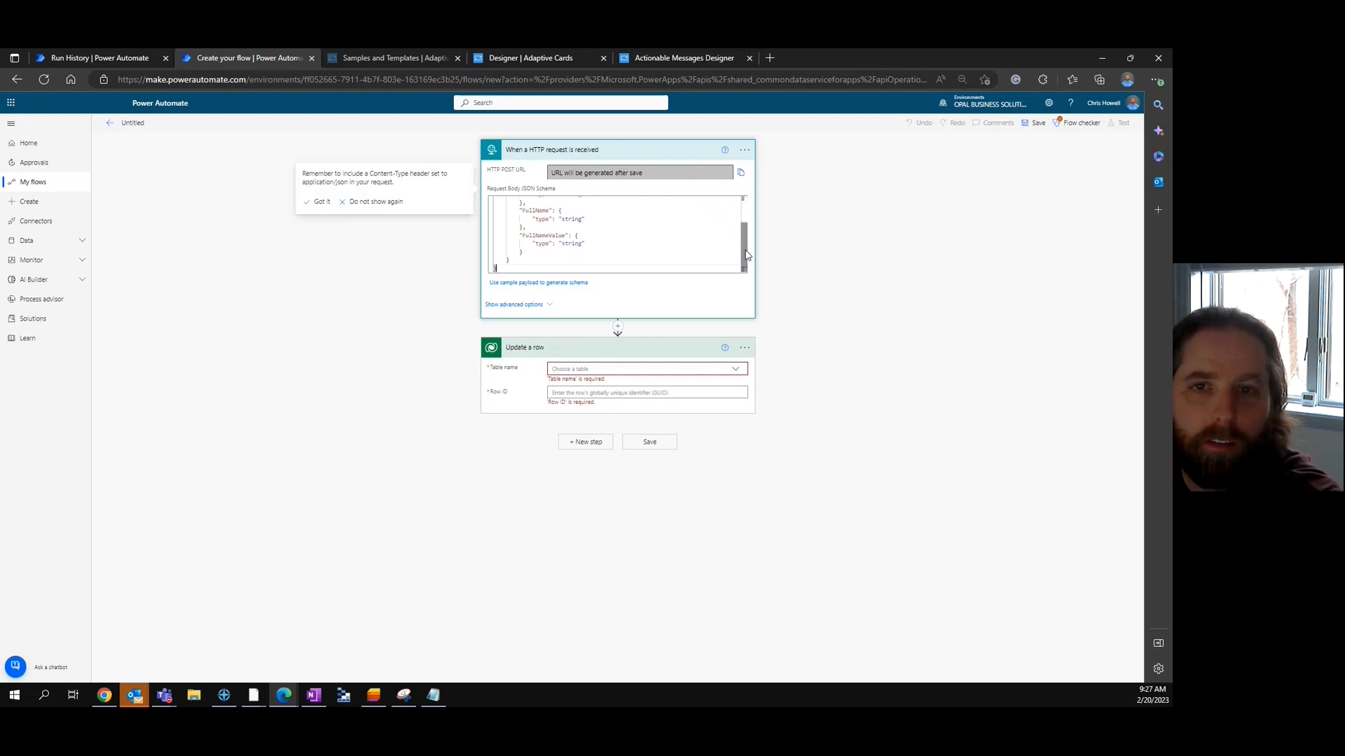
mouse_move(522, 225)
left_mouse_down()
mouse_move(547, 225)
mouse_move(522, 201)
left_mouse_up()
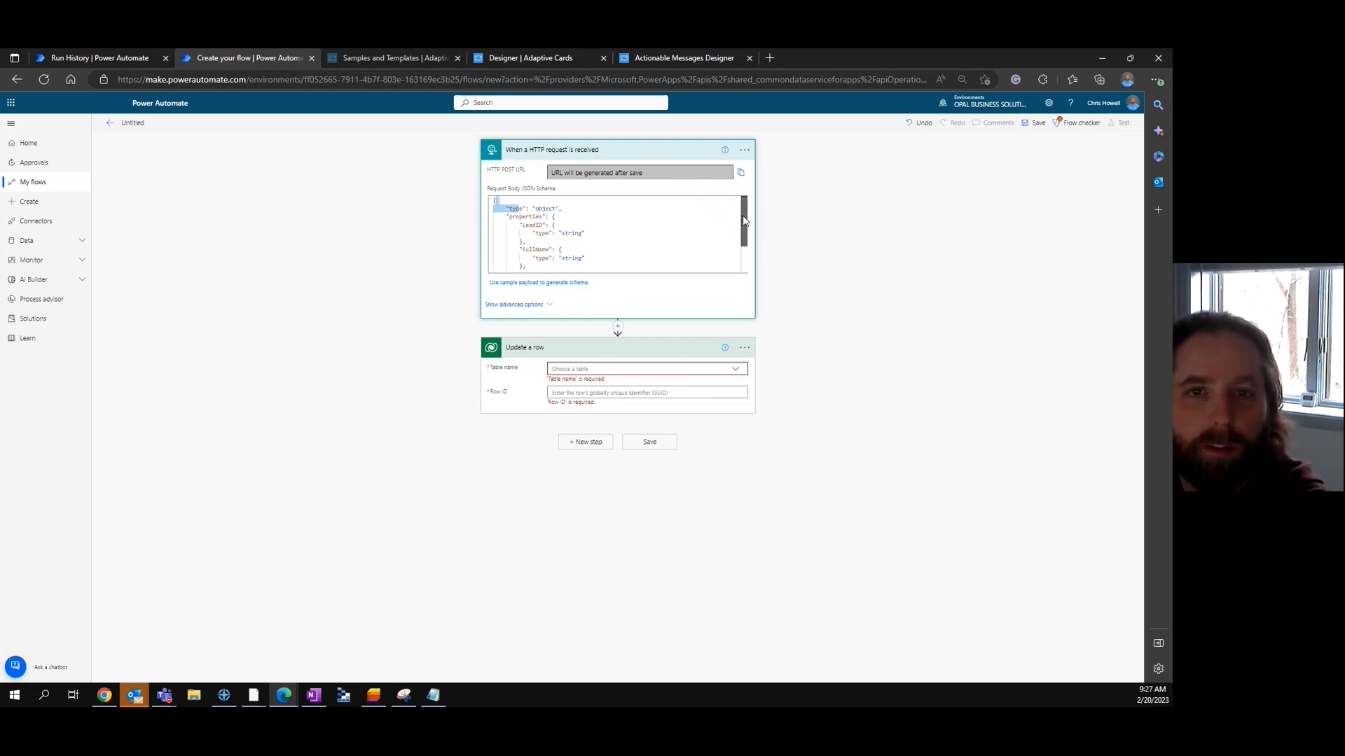
left_click_drag(742, 217, 746, 242)
left_click_drag(523, 242, 565, 242)
left_click(554, 218)
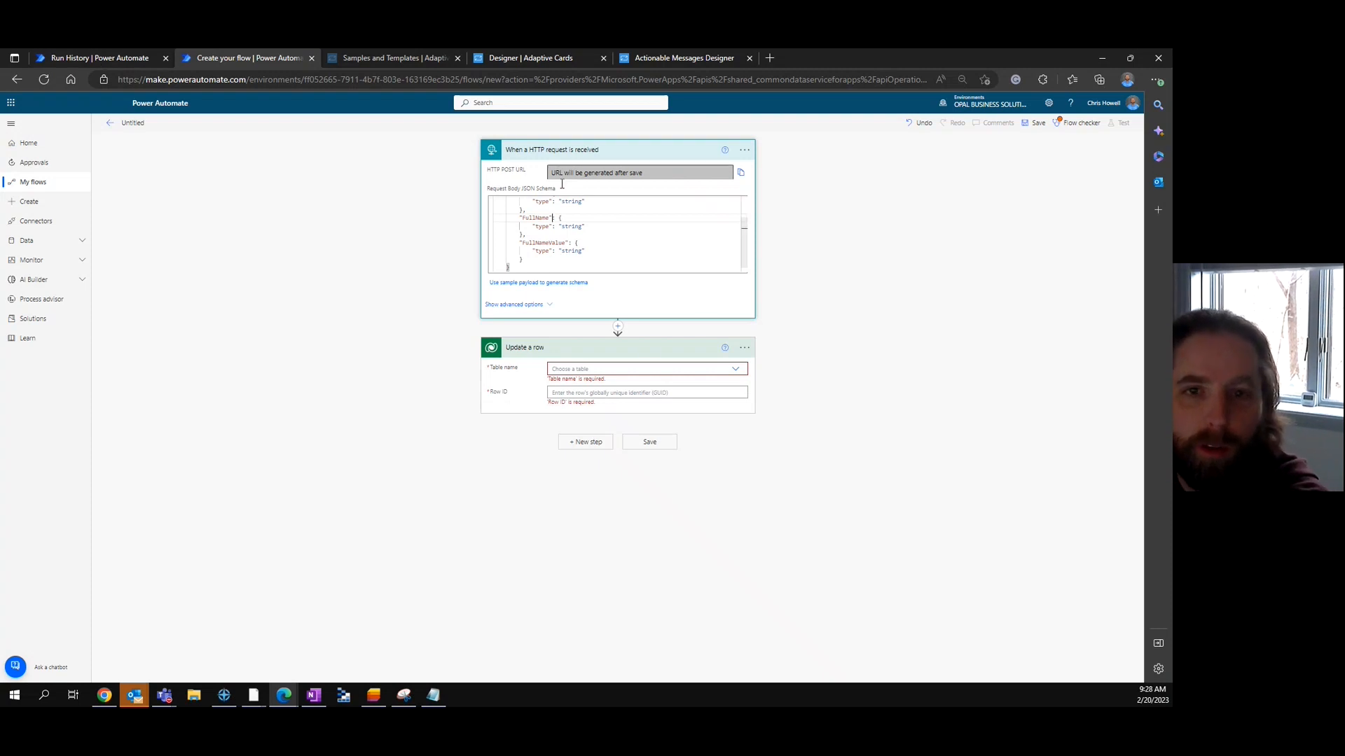
Choose Leads as the table of the Update a row action
left_click(735, 370)
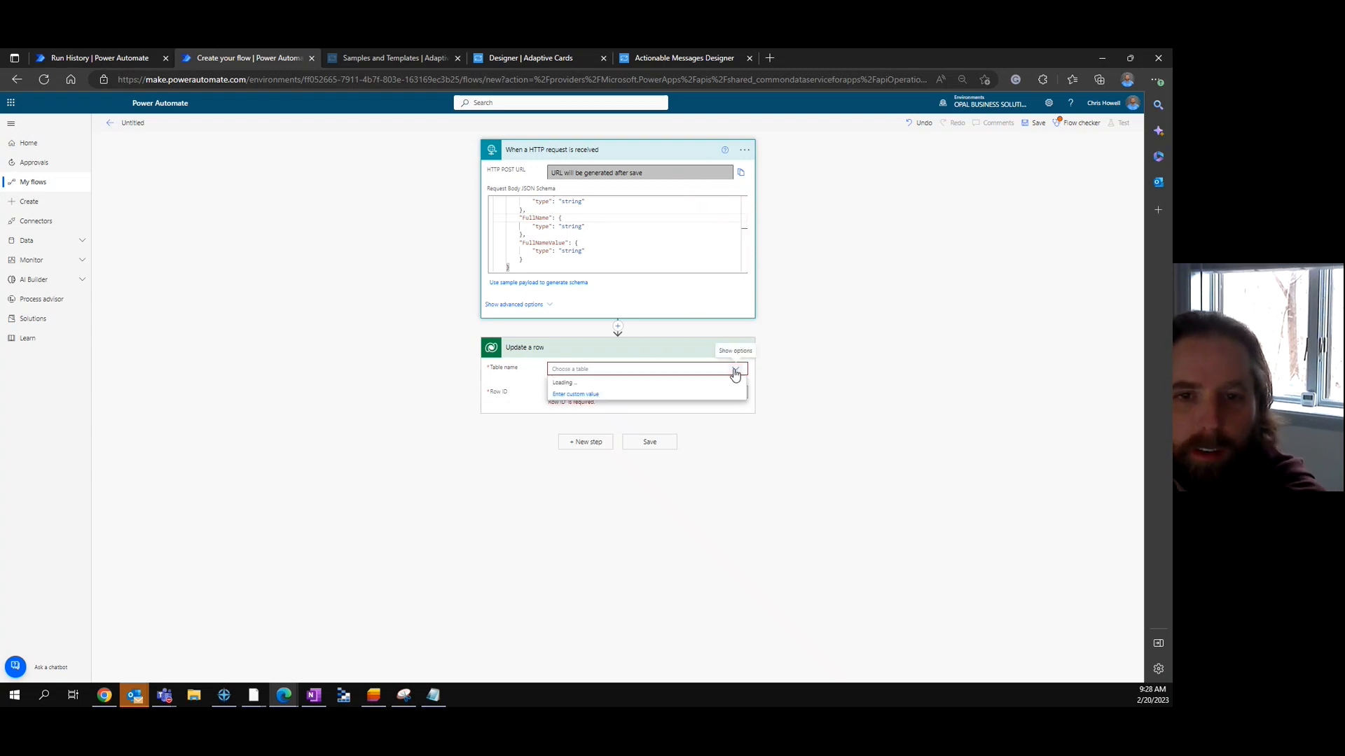
left_click_drag(741, 390, 746, 446)
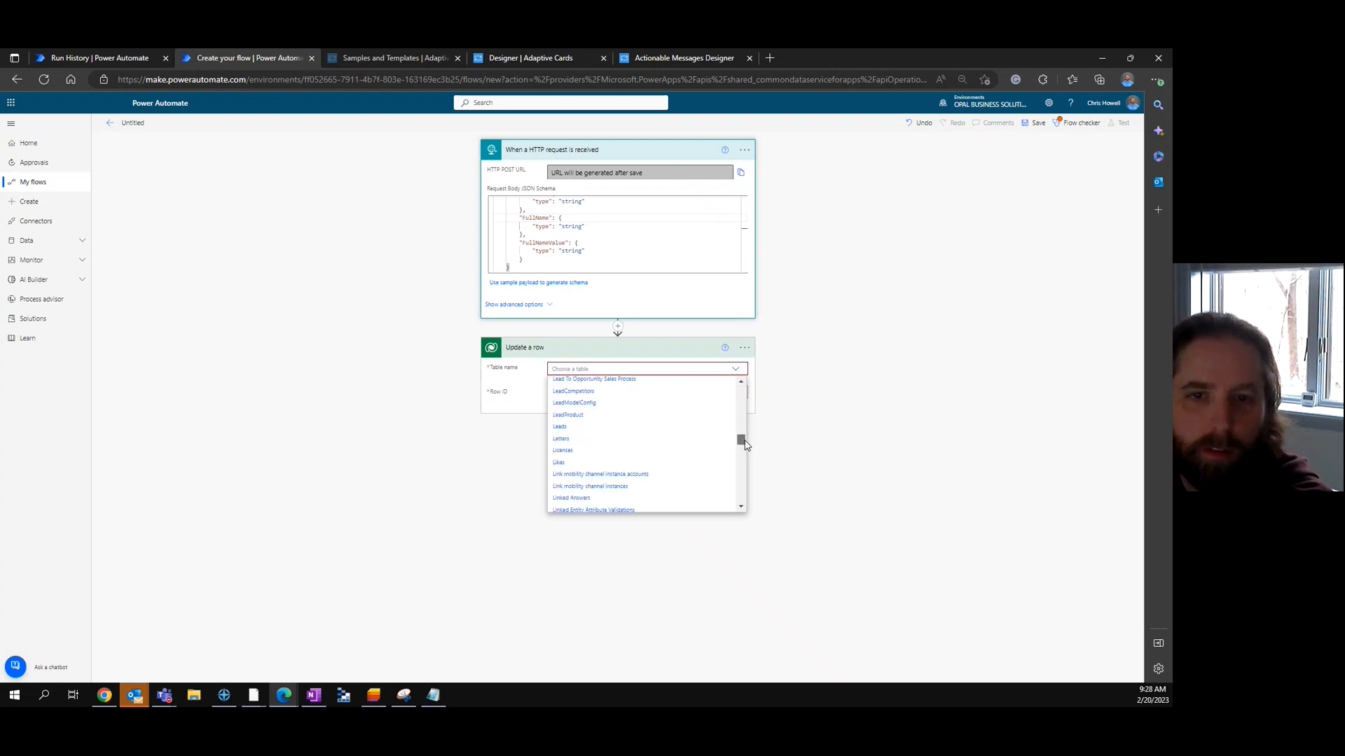
left_click(561, 427)
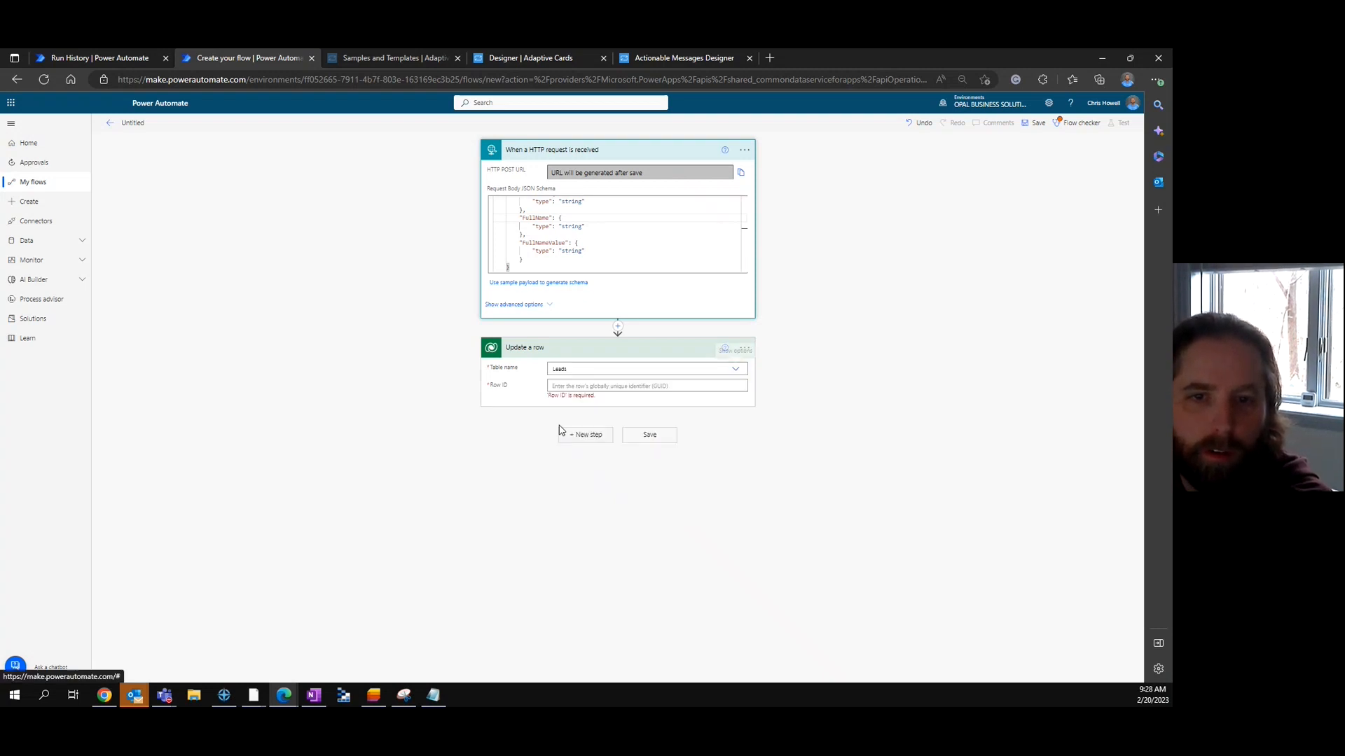
left_click(573, 385)
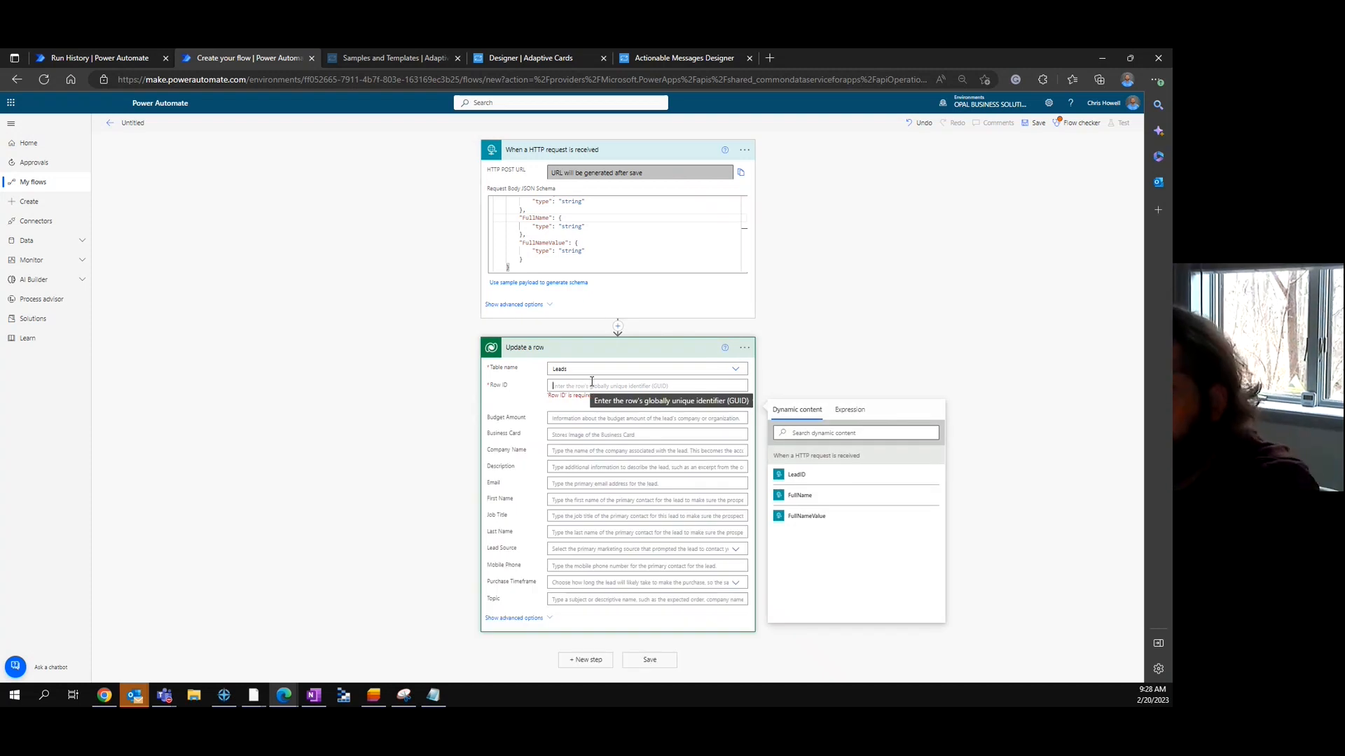
type("!@#$!@#$")
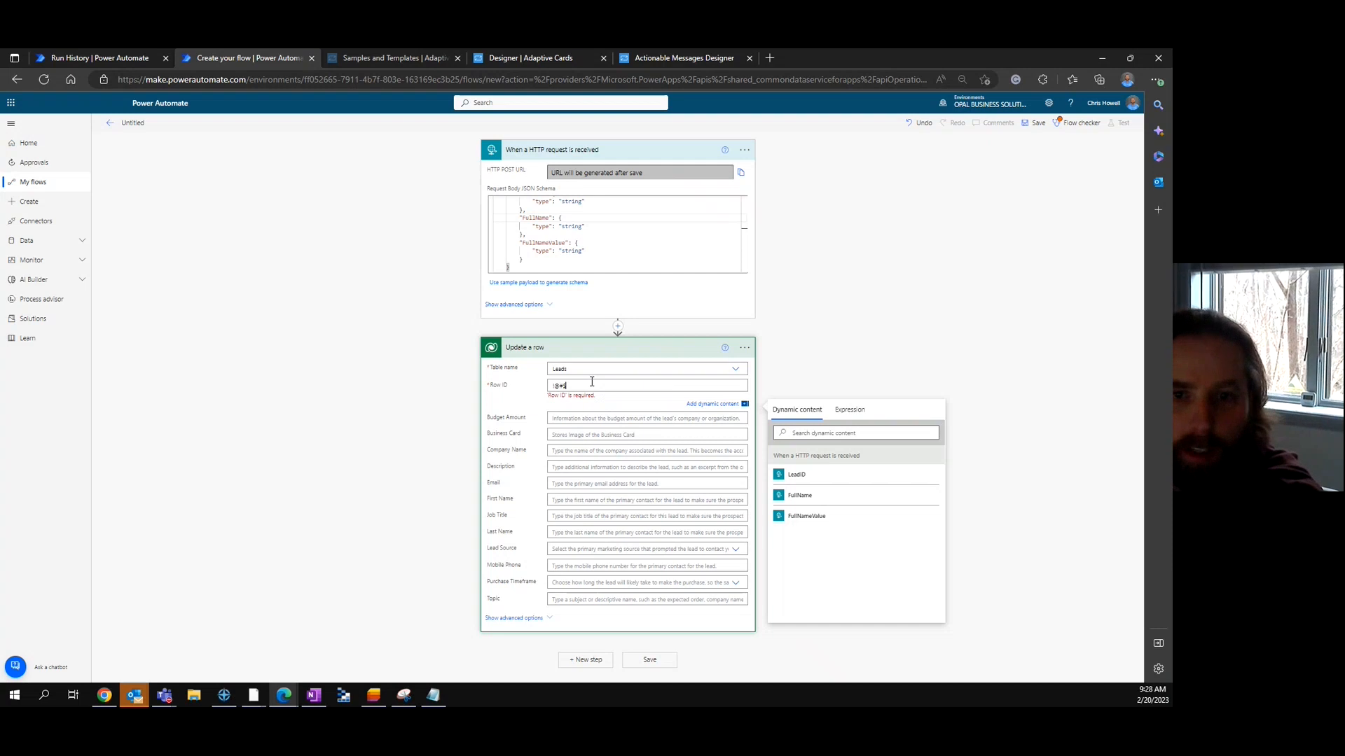
key("BackSpace")
key("BackSpace")
key("BackSpace")
key("BackSpace")
key("BackSpace")
key("BackSpace")
key("BackSpace")
key("BackSpace")
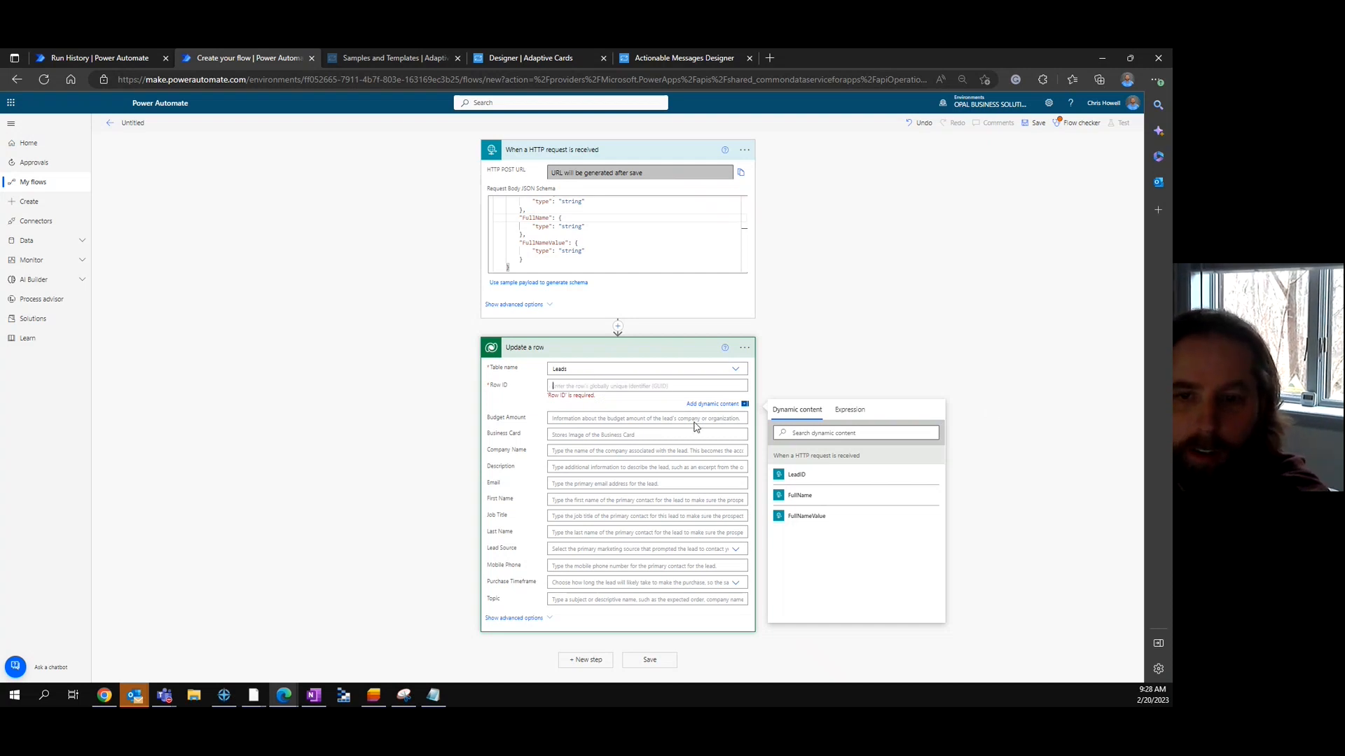
Set the Row ID of the Update a row action to the trigger's FullNameValue dynamic content
left_click(798, 516)
left_click(889, 338)
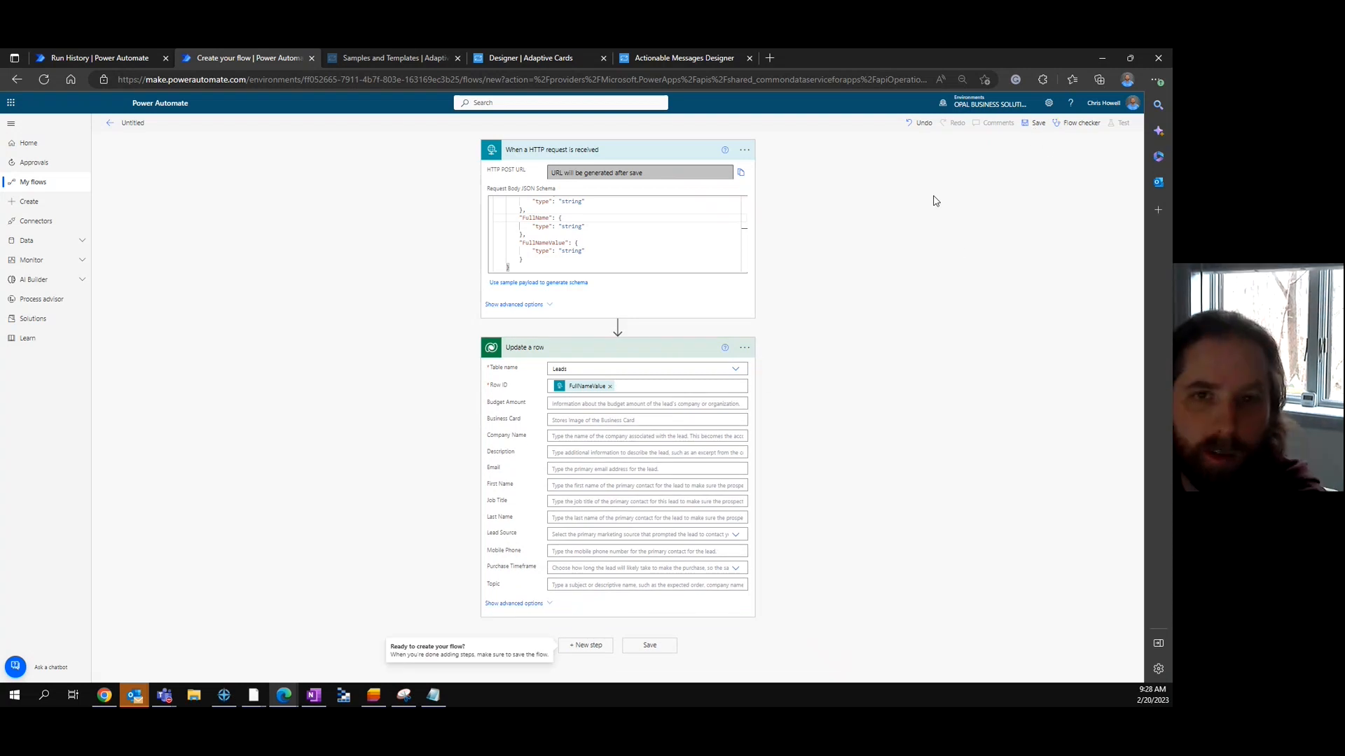
Save the new flow and copy the HTTP trigger's generated POST URL
left_click(643, 173)
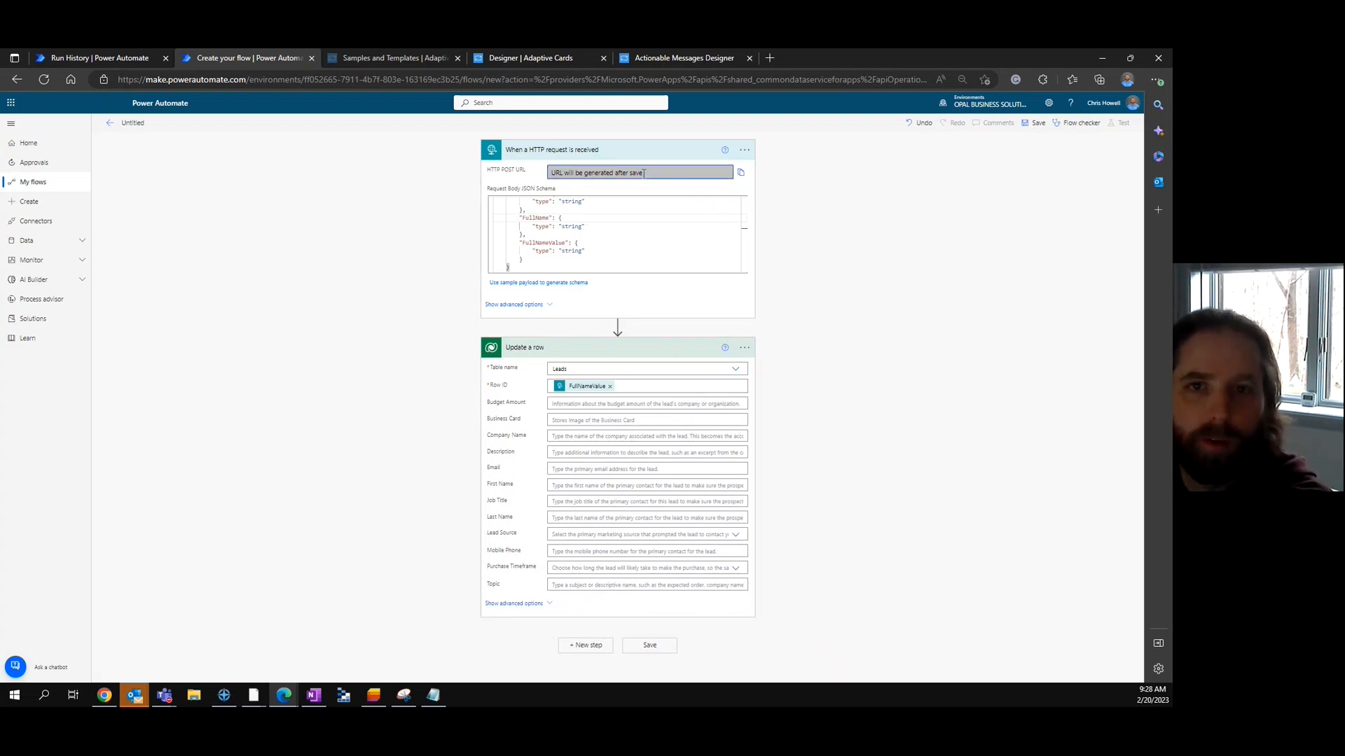
left_click(1034, 124)
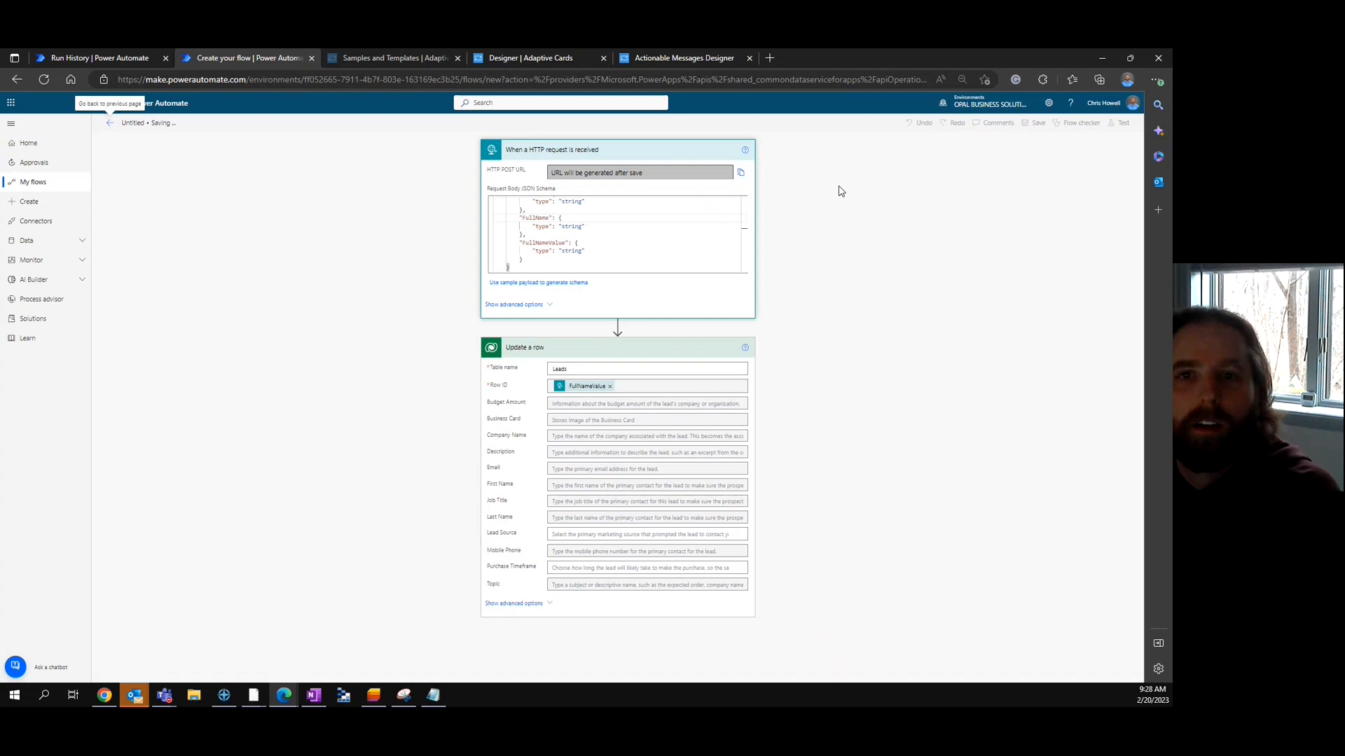
left_click(604, 188)
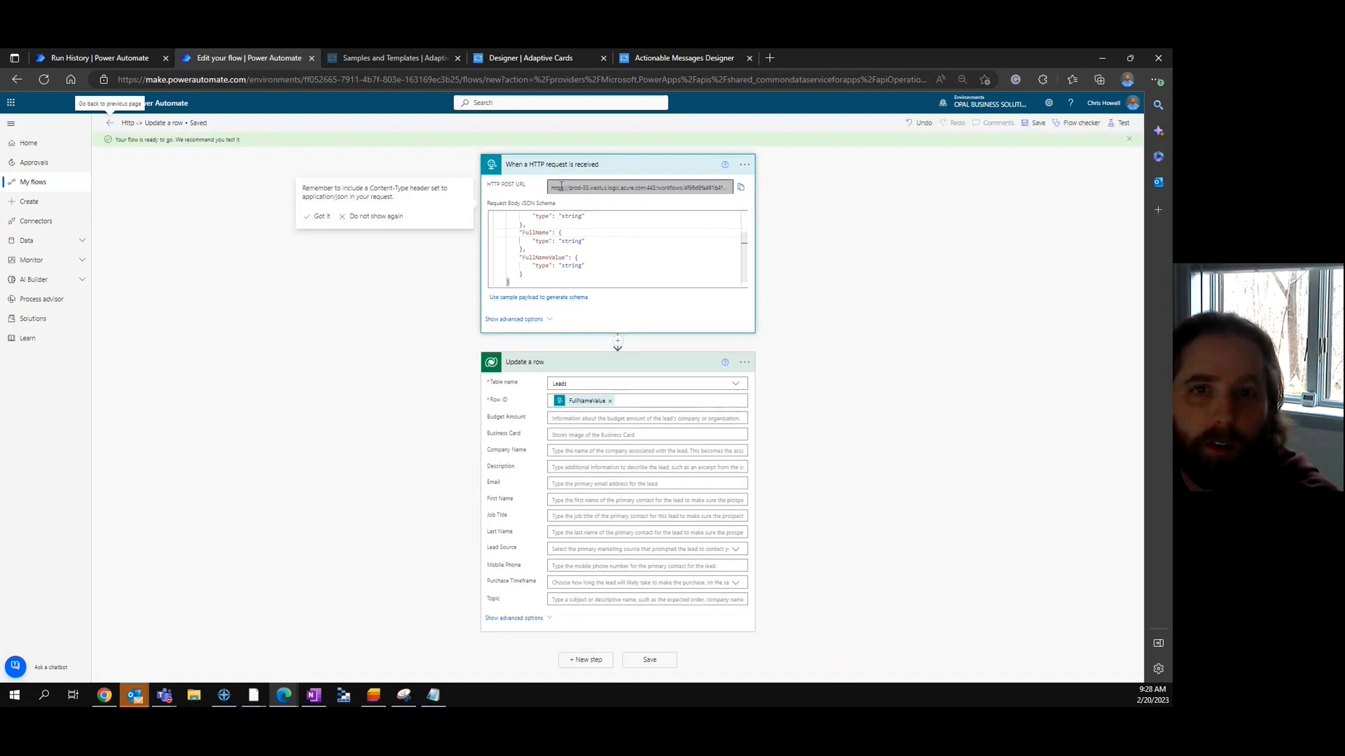
left_click(740, 188)
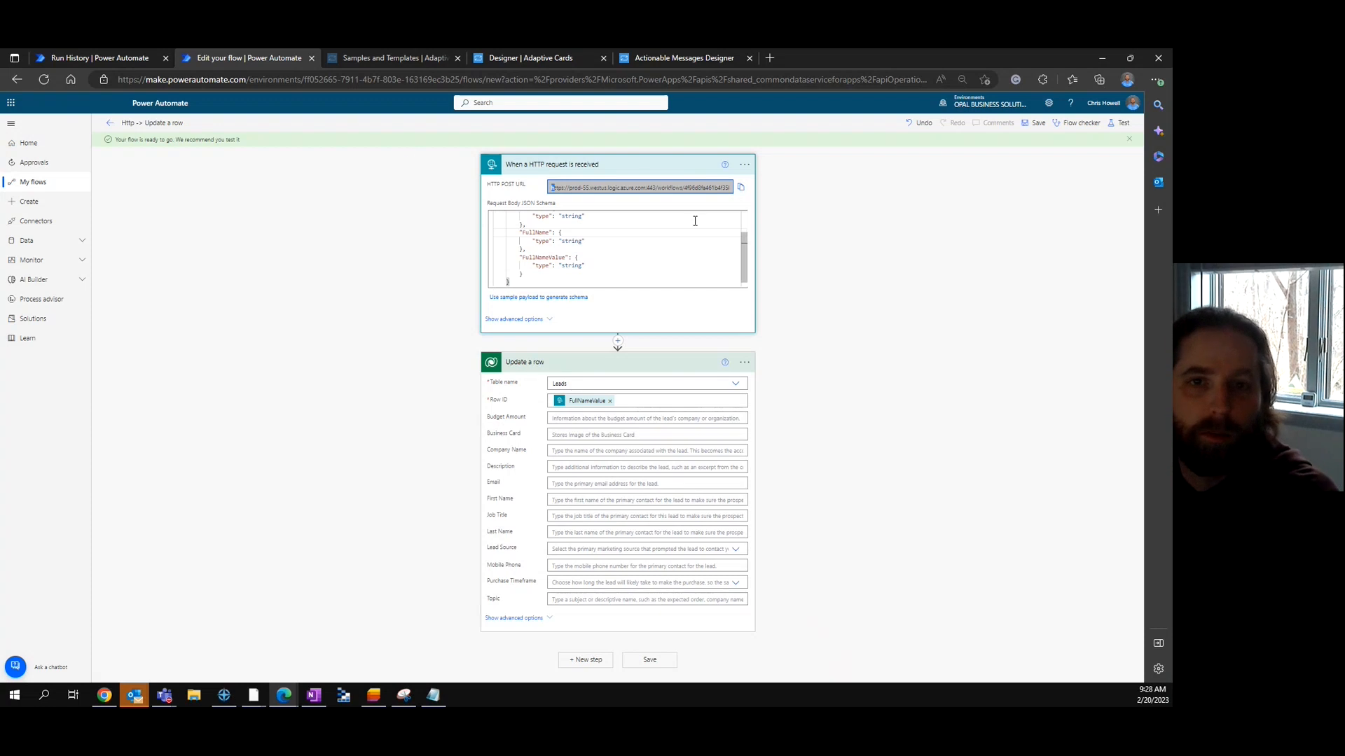
left_click(741, 188)
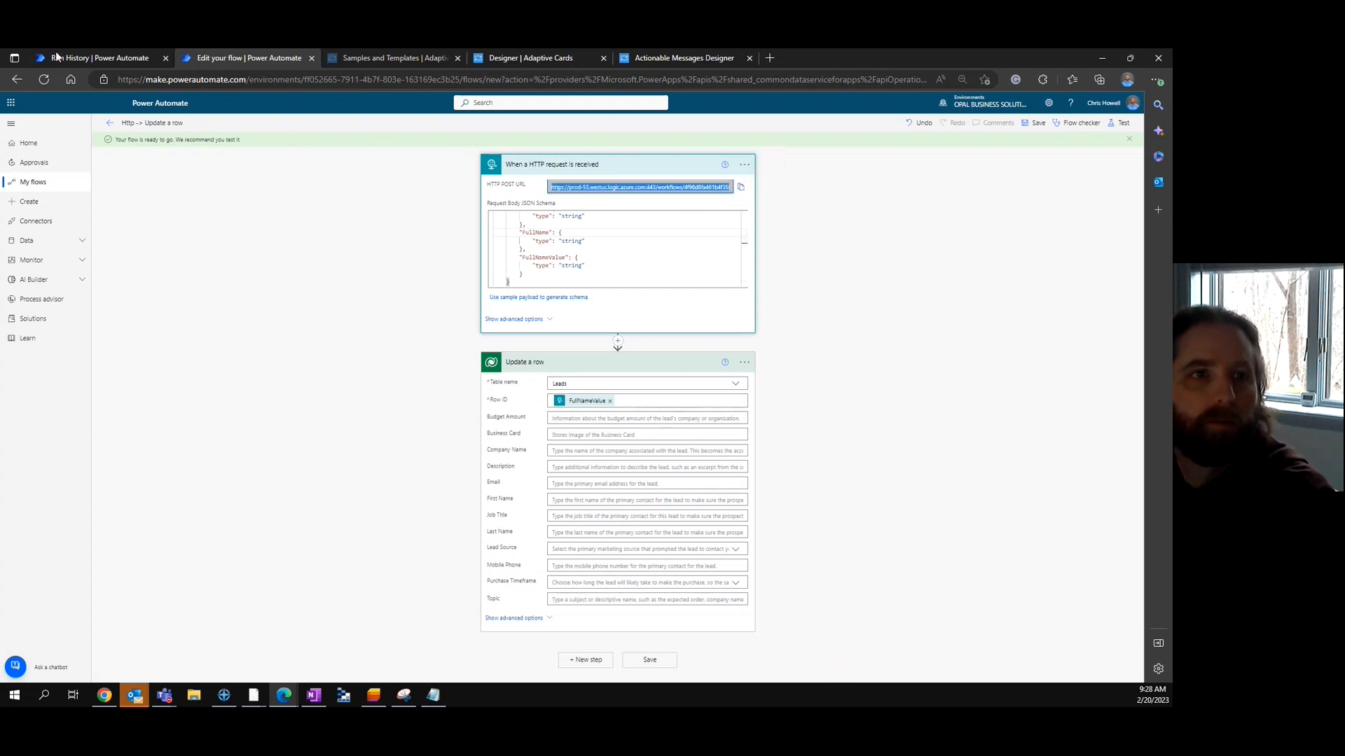
Switch back to the Lead Adaptive Card - Demo flow and open it for editing
left_click(137, 57)
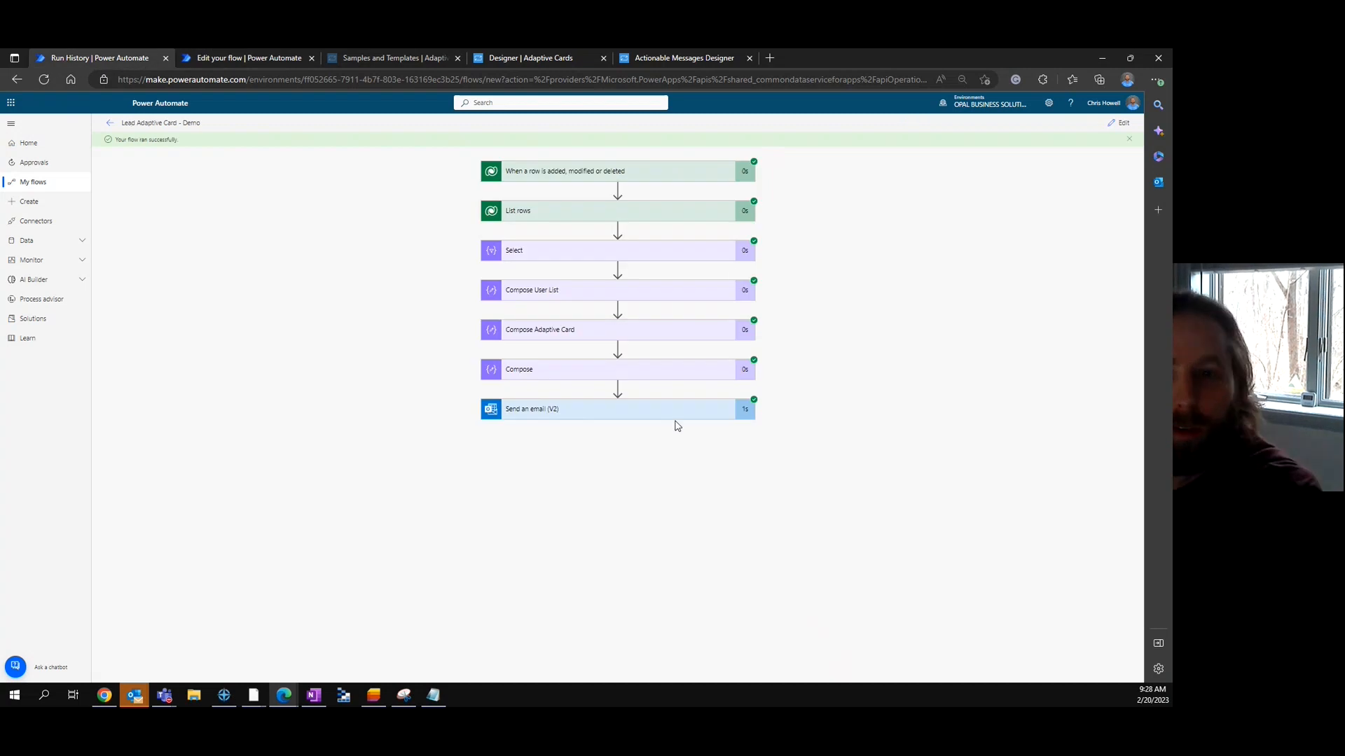
left_click(1119, 123)
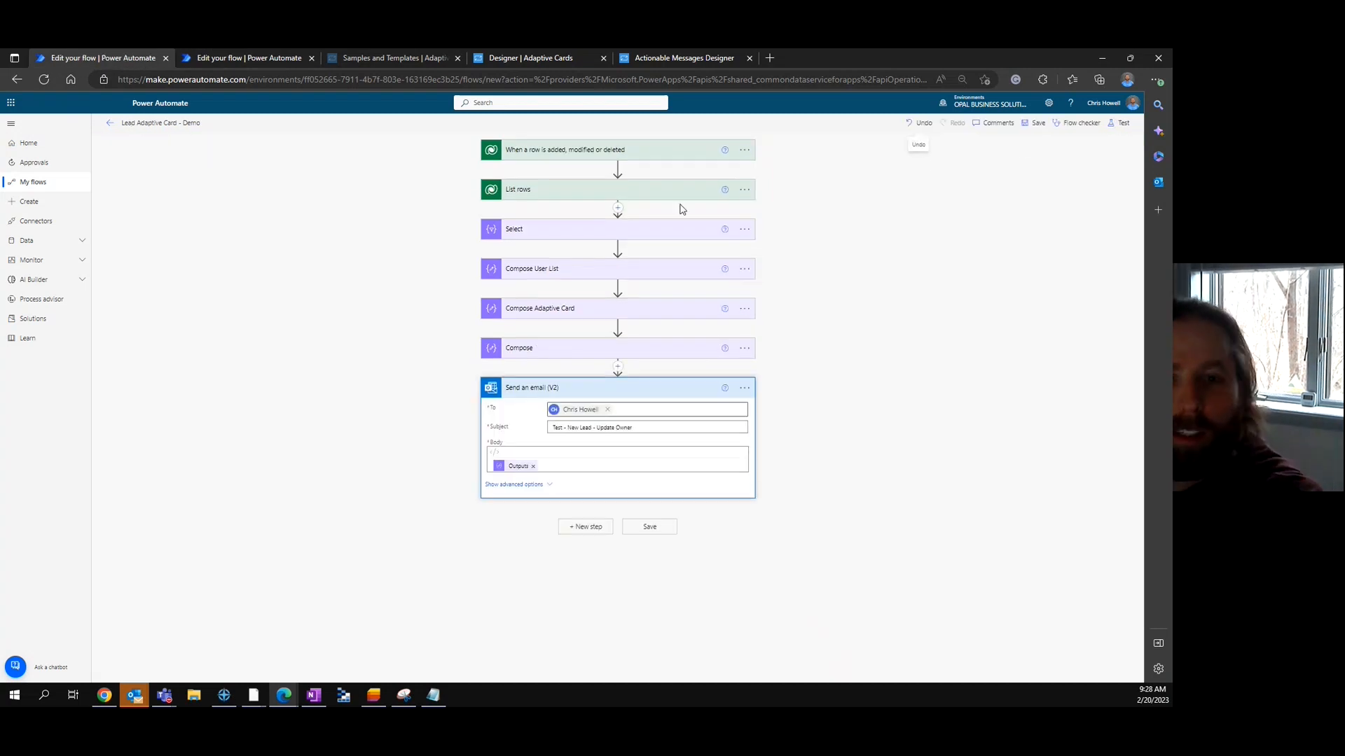
In the Compose Adaptive Card JSON, add a "method" property set to "POST" below the Action.Http title "Assign User Selected"
left_click(625, 313)
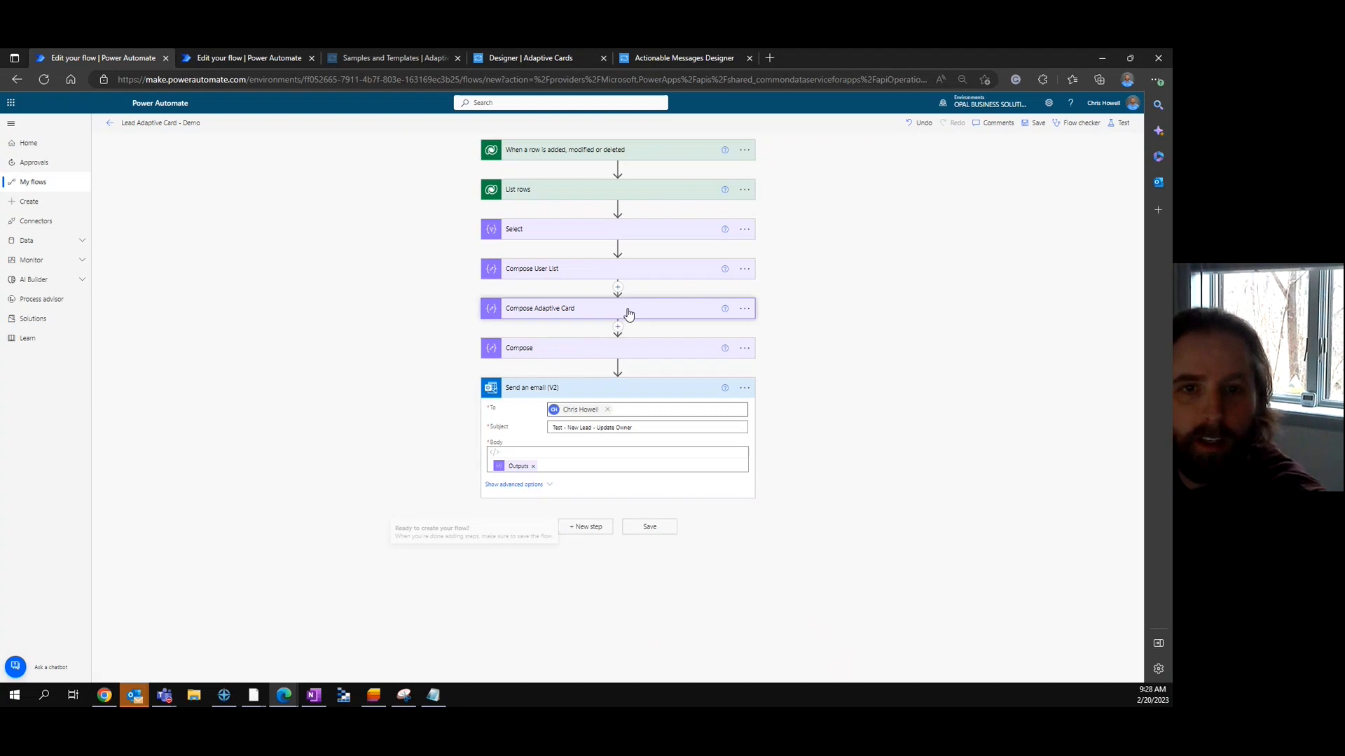
scroll(685, 484, "down", 3)
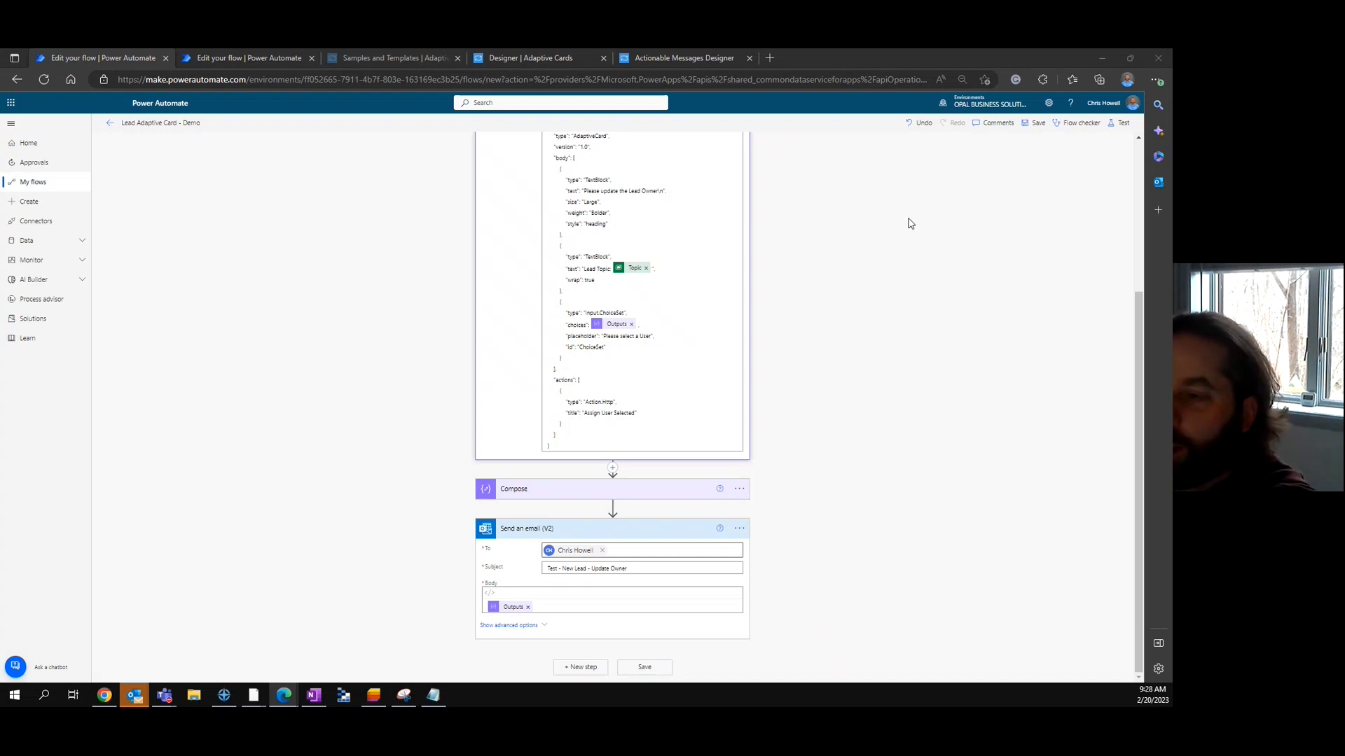
left_click(642, 415)
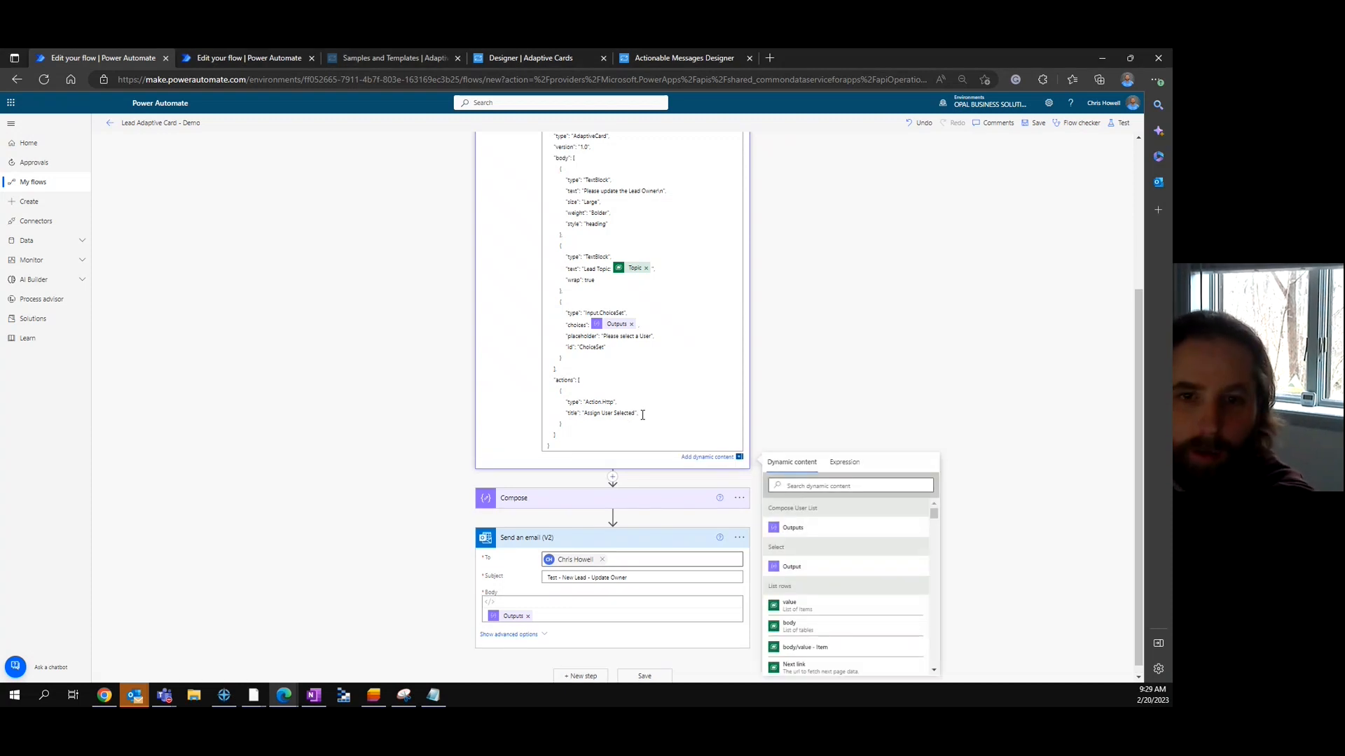
key("Return")
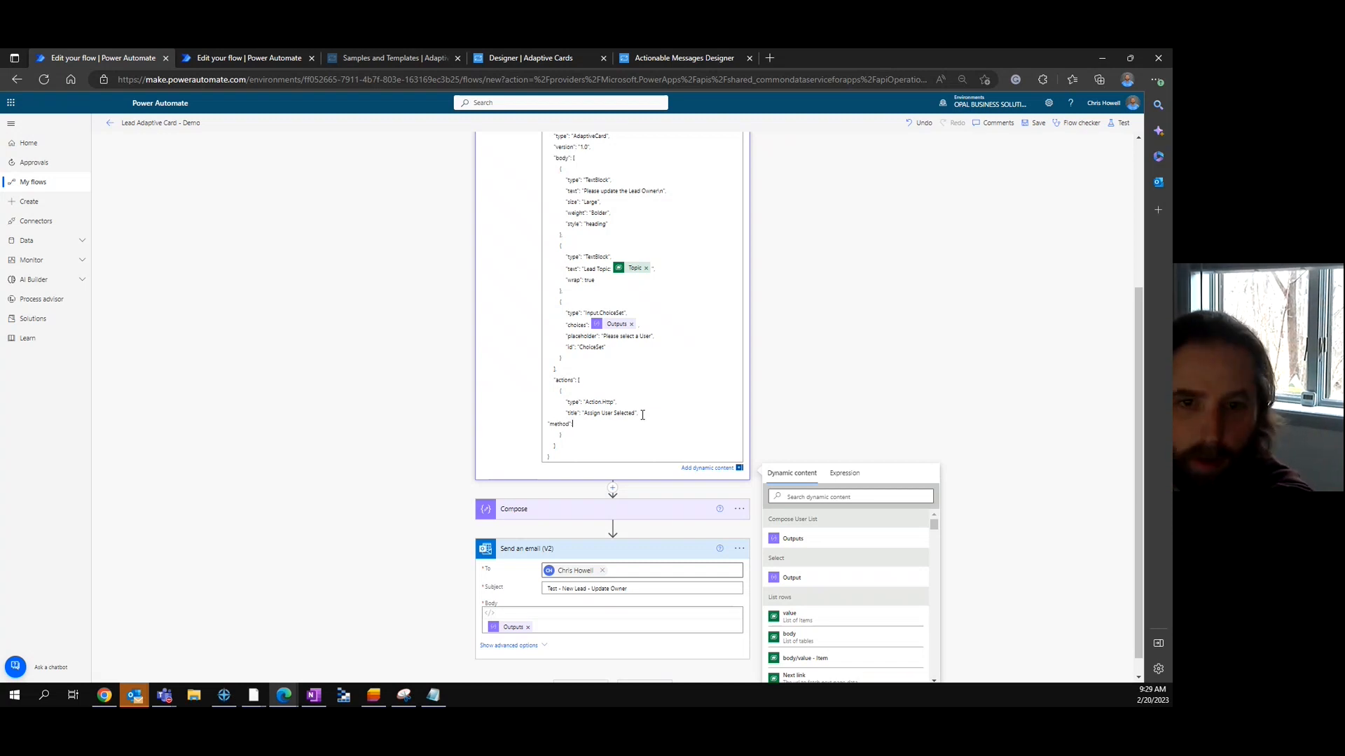
type("\"method\":\"POST")
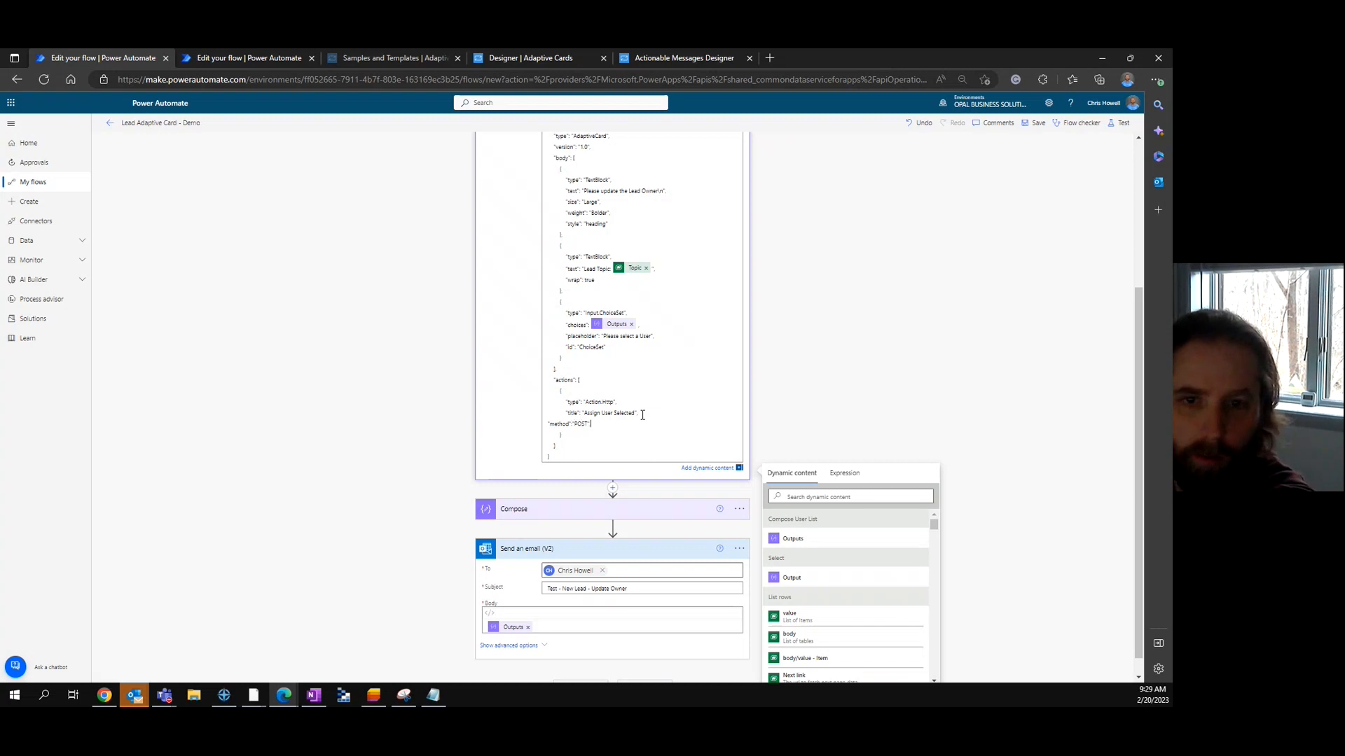
type("\",")
key("Return")
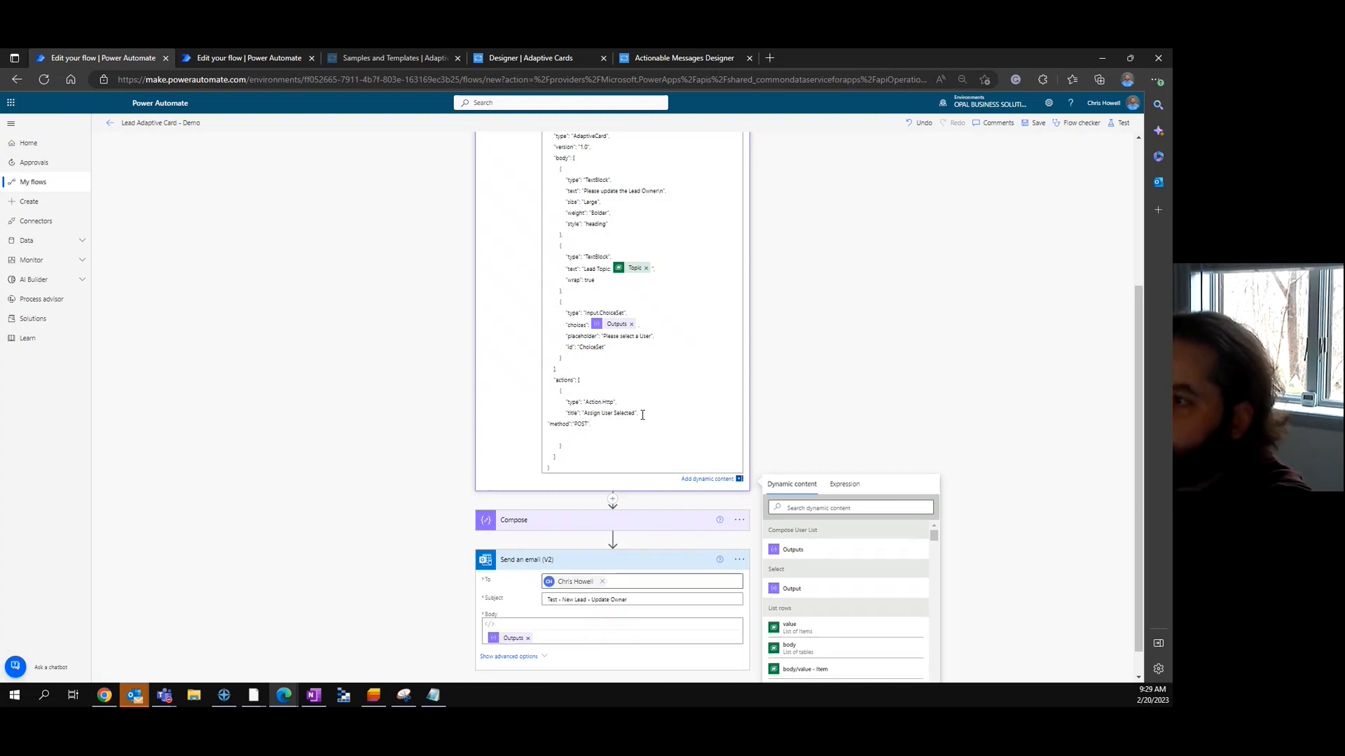
Add a "targetElements" property with an empty array below the method line of the Action.Http action
type("\"targetEl")
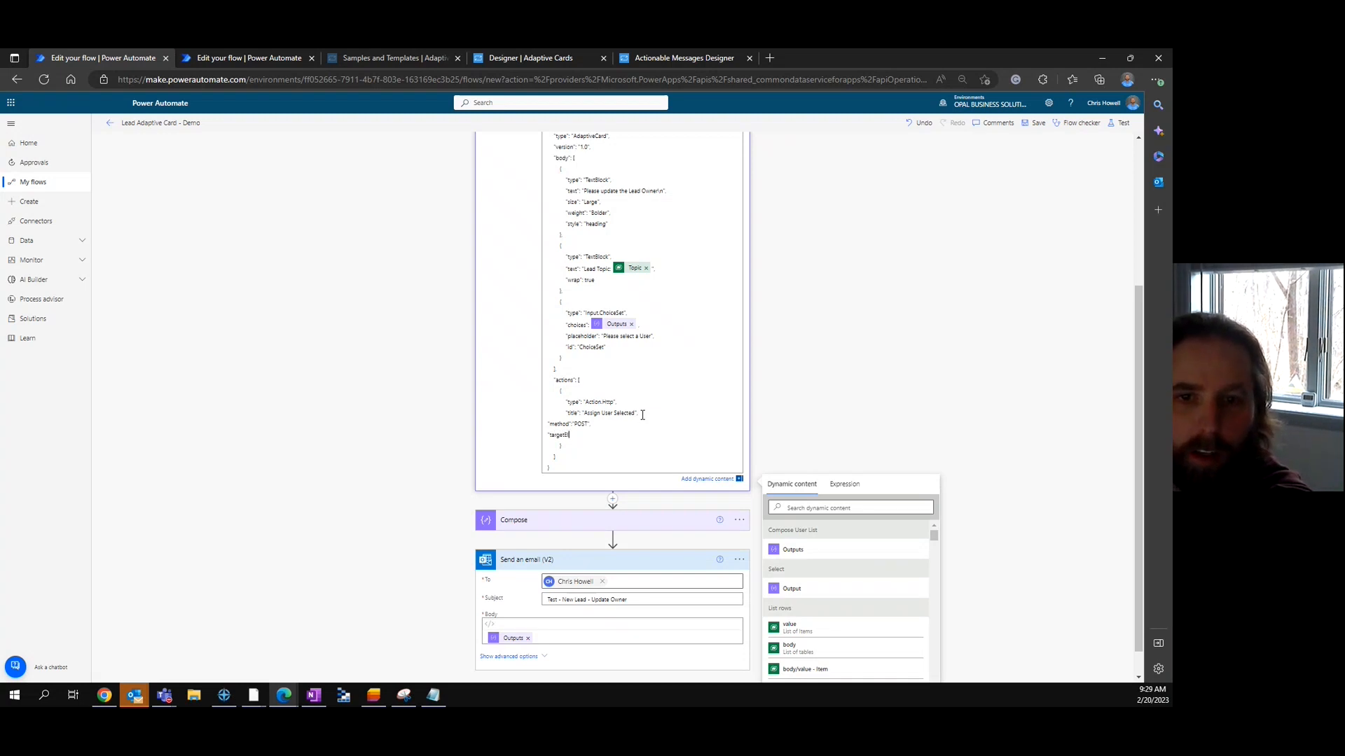
type("ement")
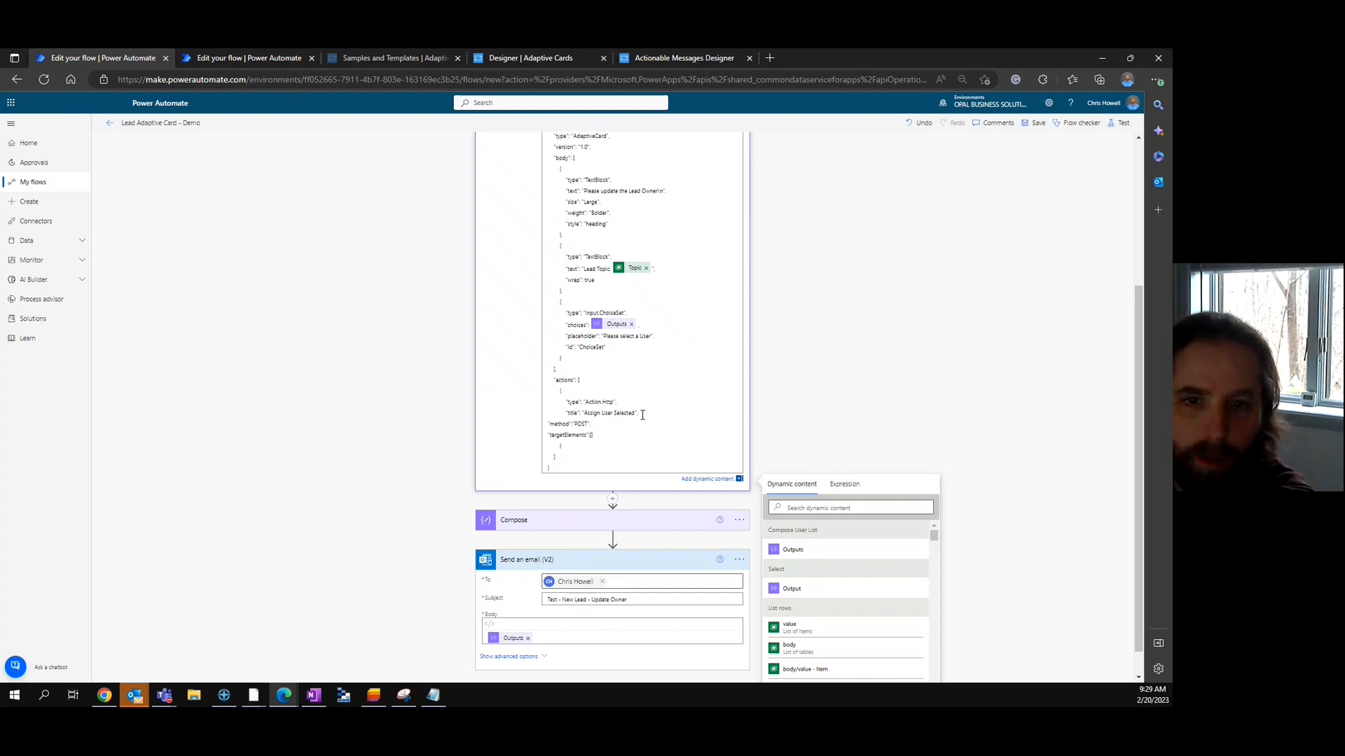
type("s\":[]")
key("Return")
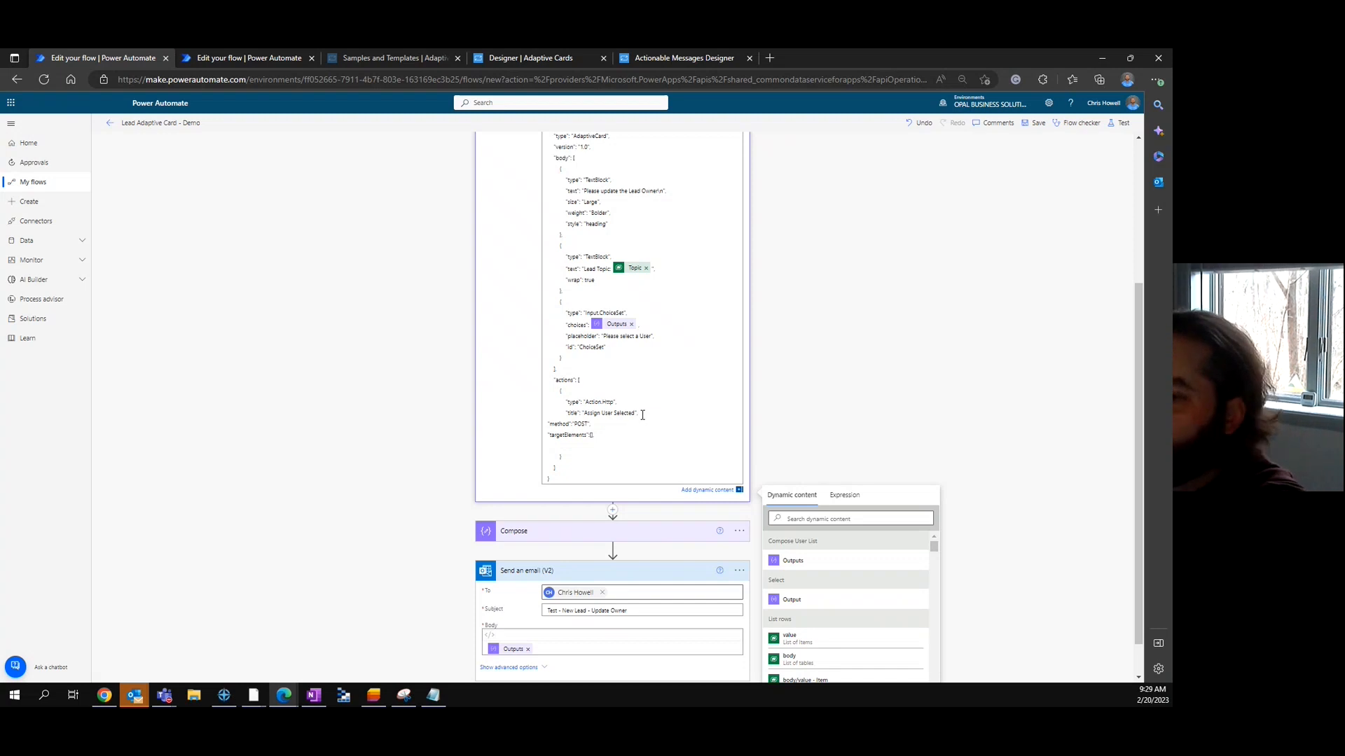
Add a "url" property containing the copied HTTP POST URL and an "id" property set to "btnAssignUser" to the Action.Http action
type("\"url\":\"")
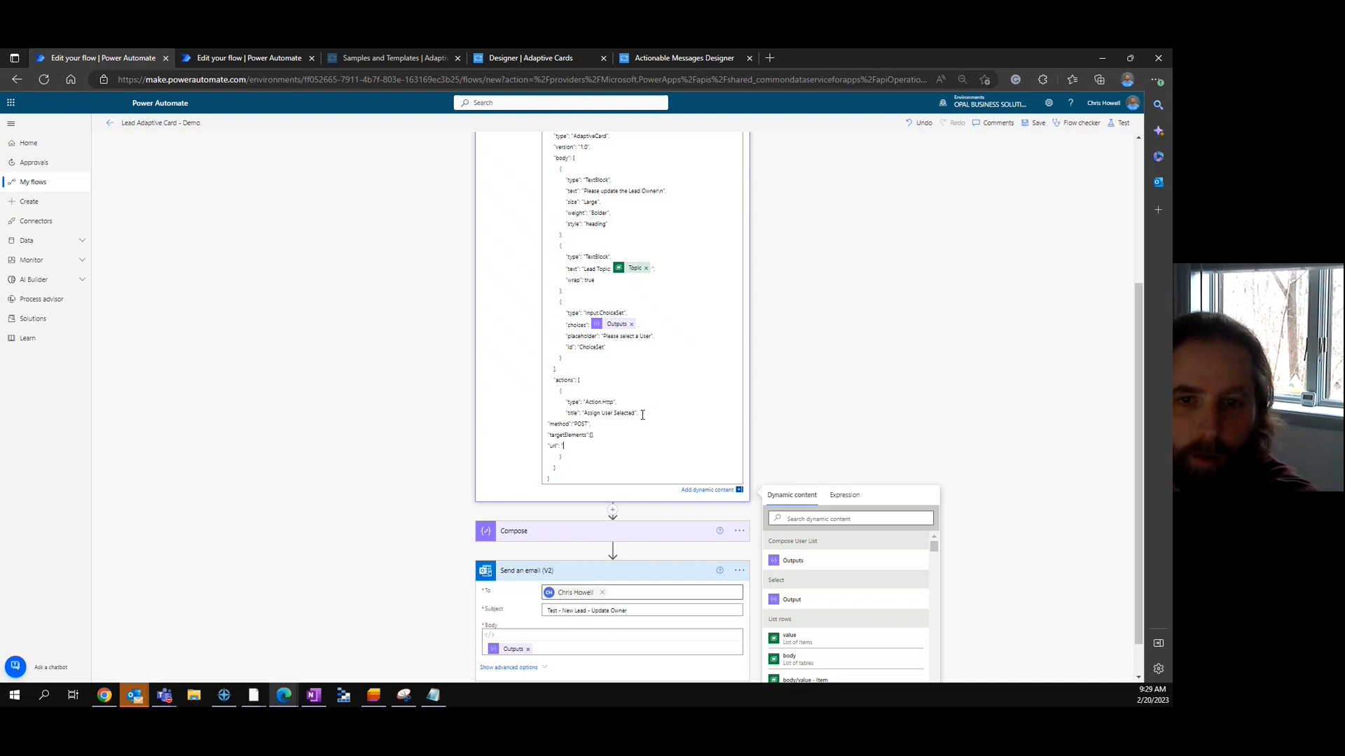
key("ctrl+v")
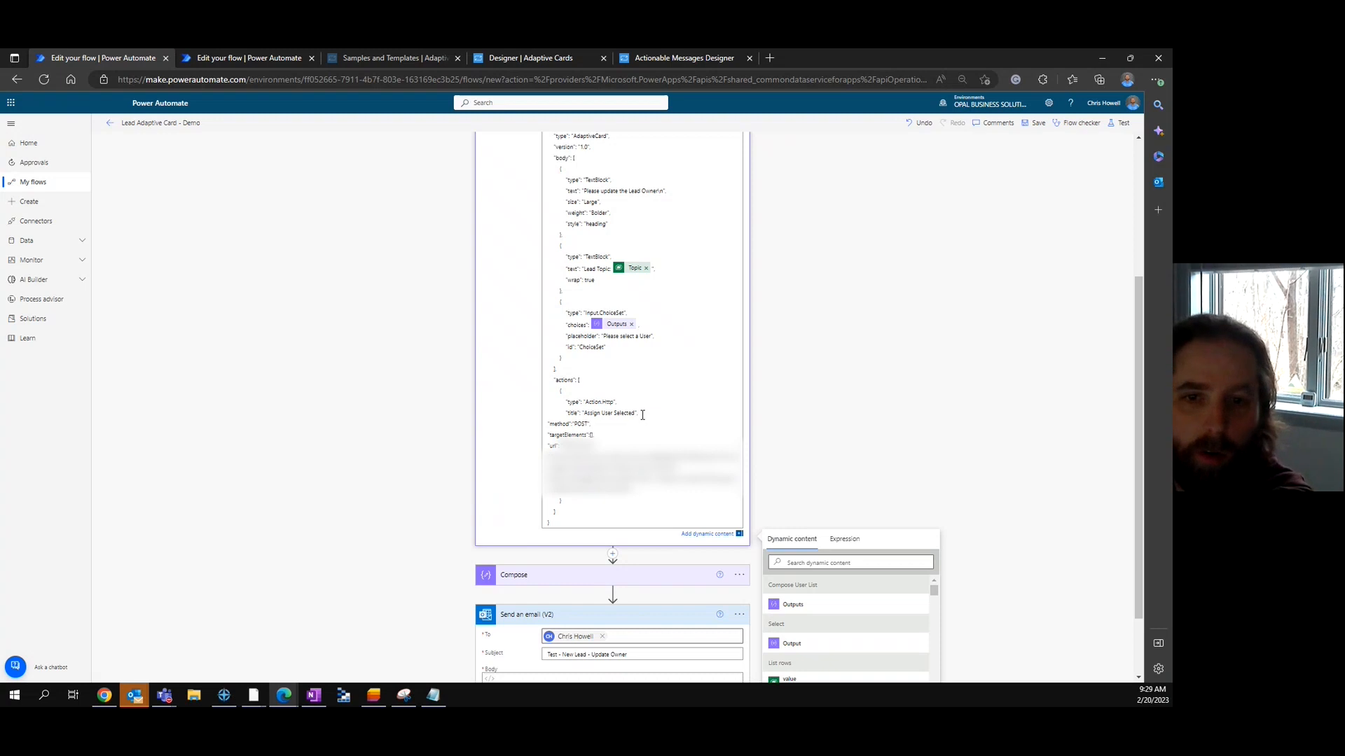
key("Return")
type("\"id\":\"")
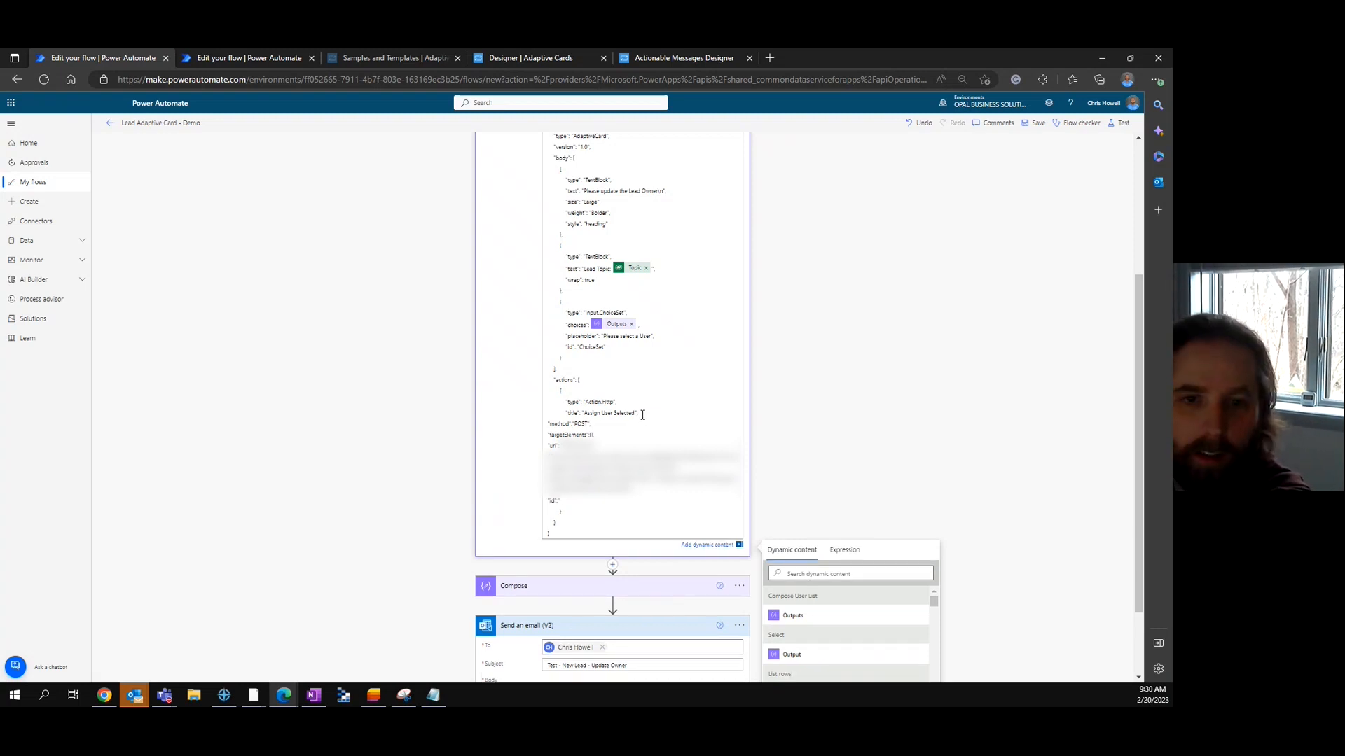
type("btnAssignUser\",")
key("Return")
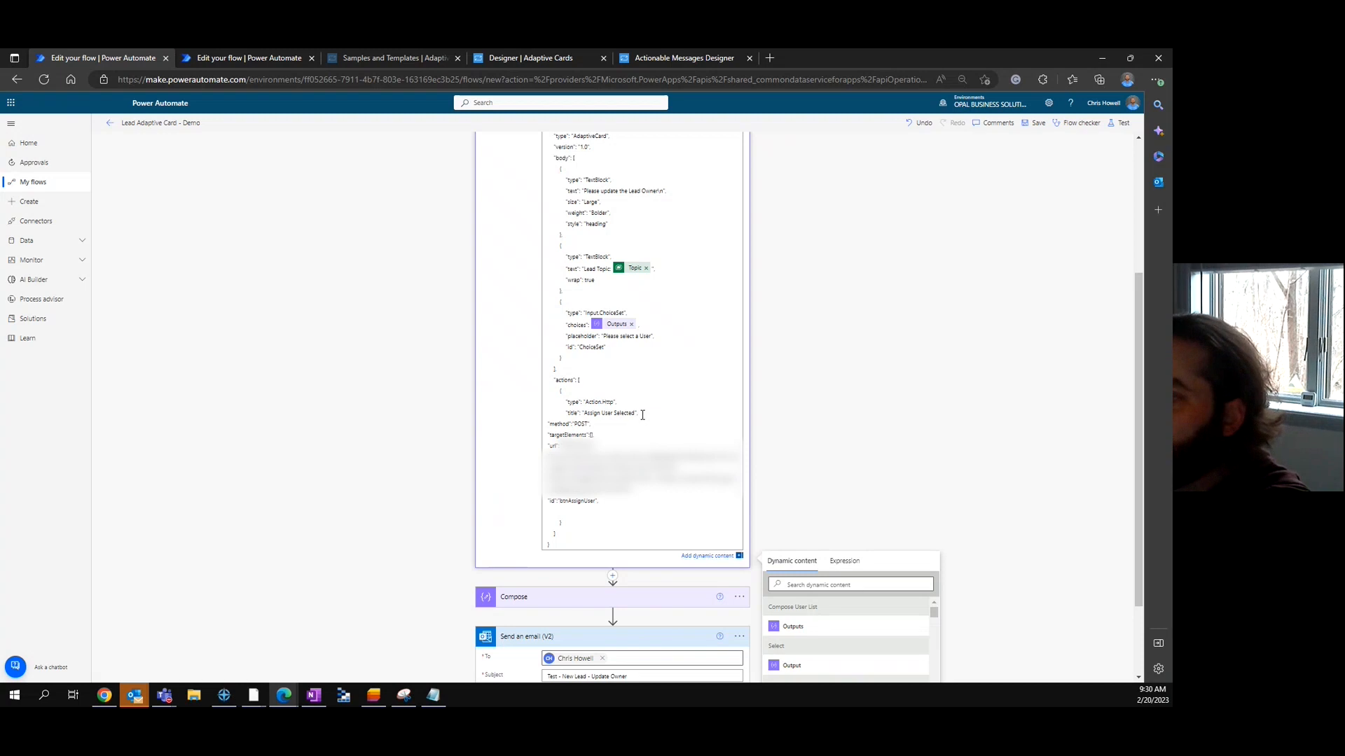
Begin a "headers" array below the id line, with brackets laid out for its first header object
type("\"headers\":[")
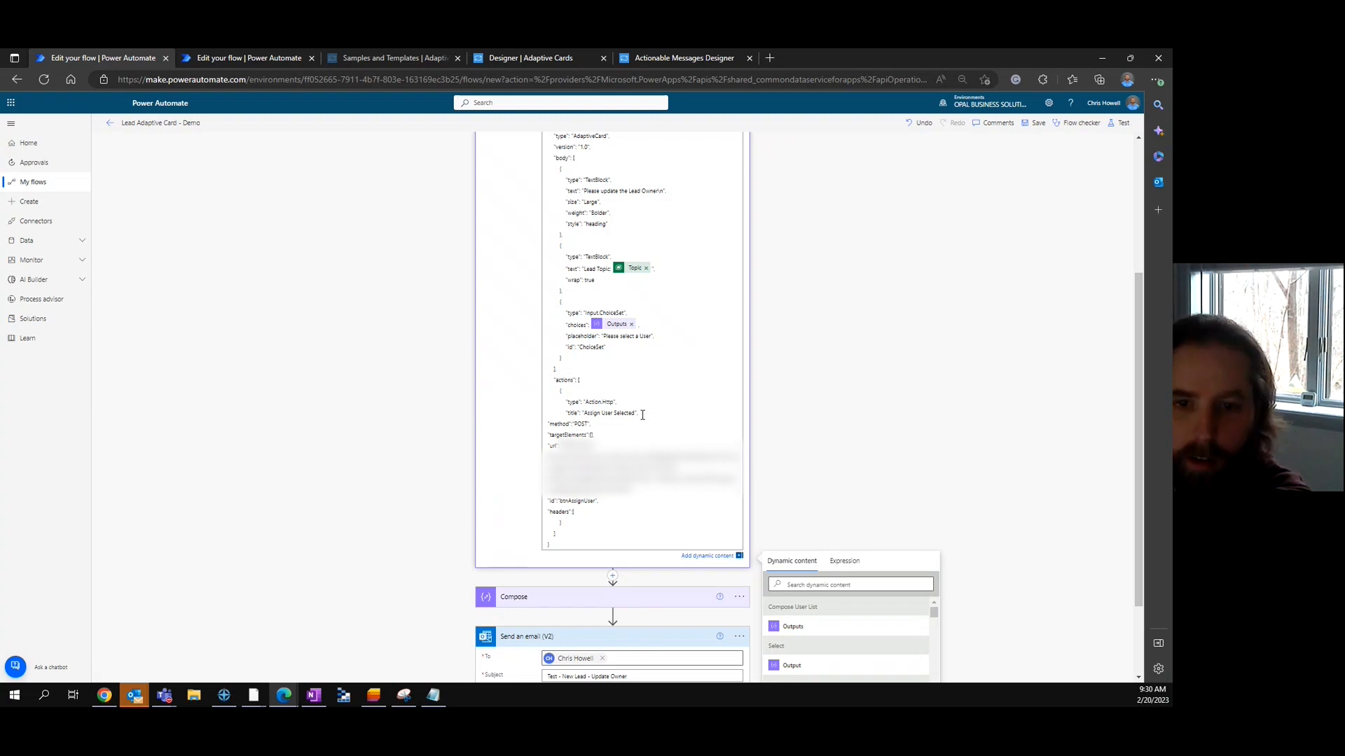
key("Return")
key("Return")
key("Return")
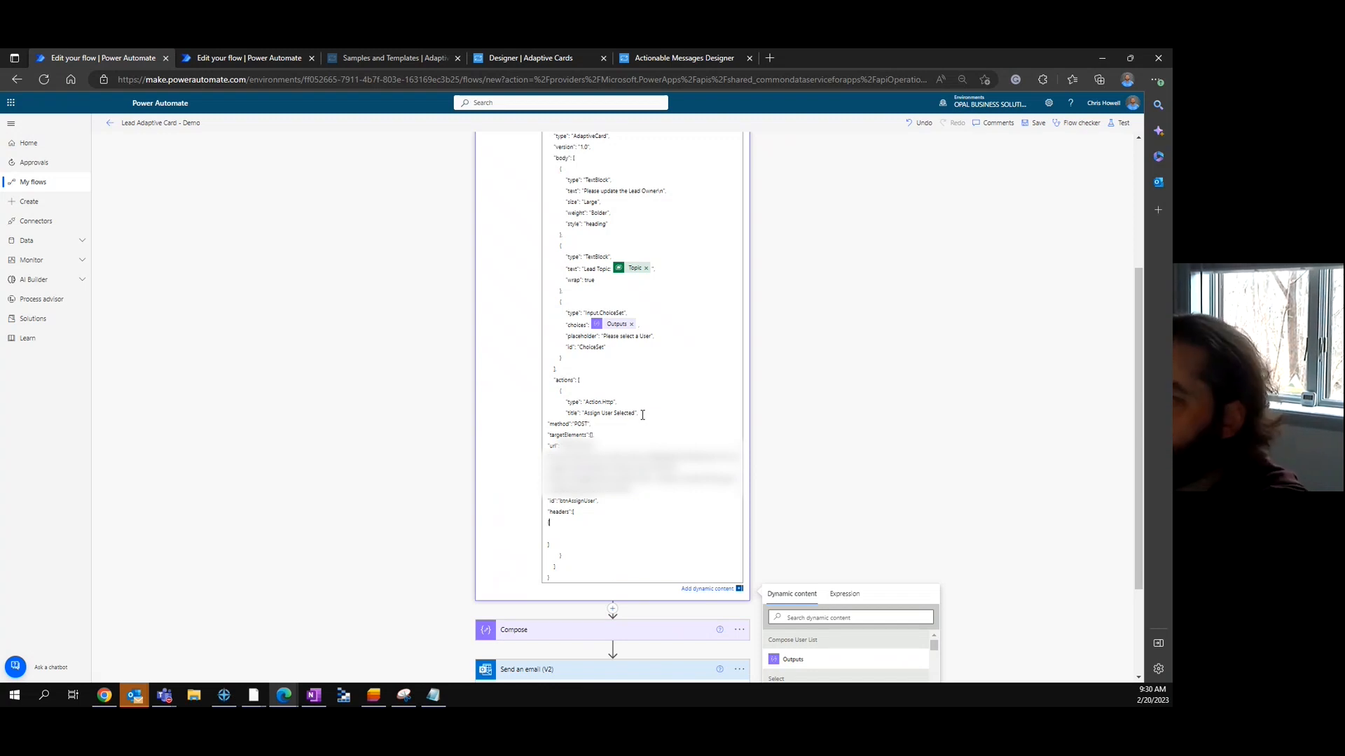
key("Return")
Define the first header object with the name "Authorization" and an empty string value
type("\"name")
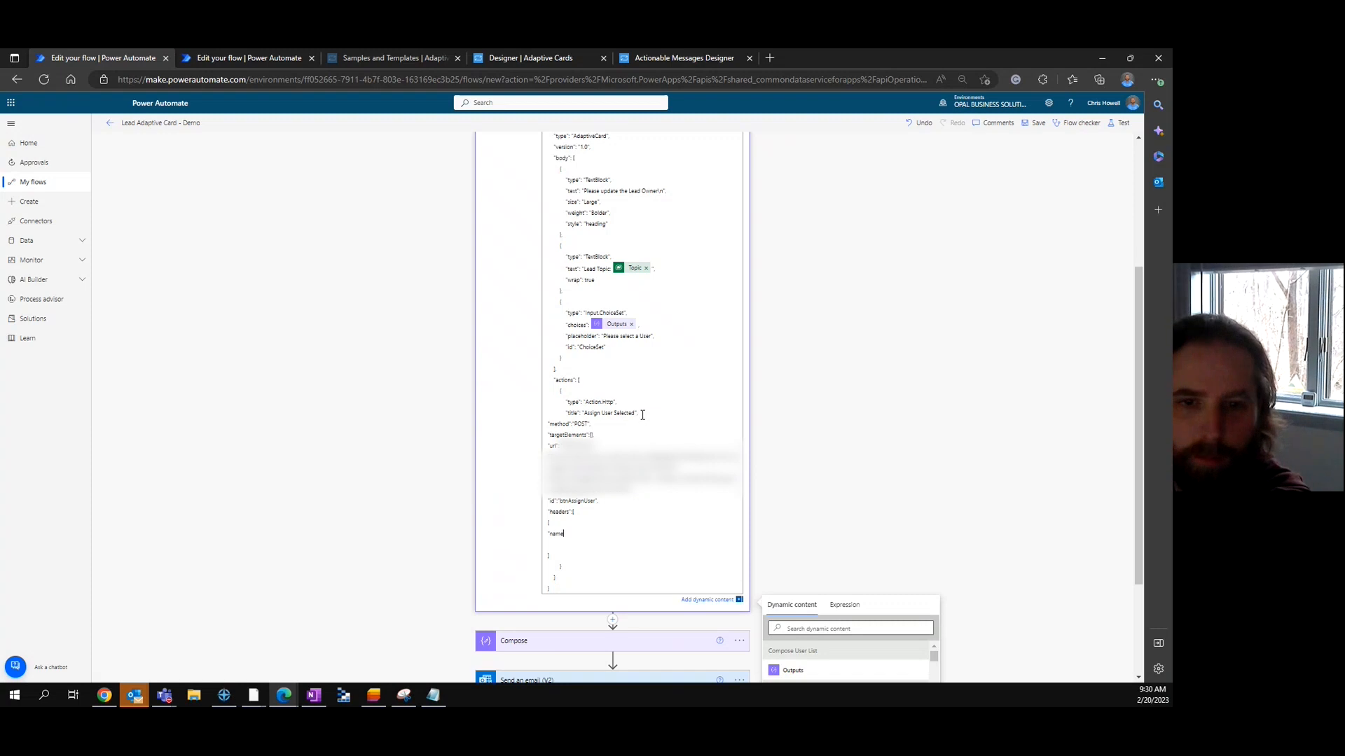
type("\":\"Authorization")
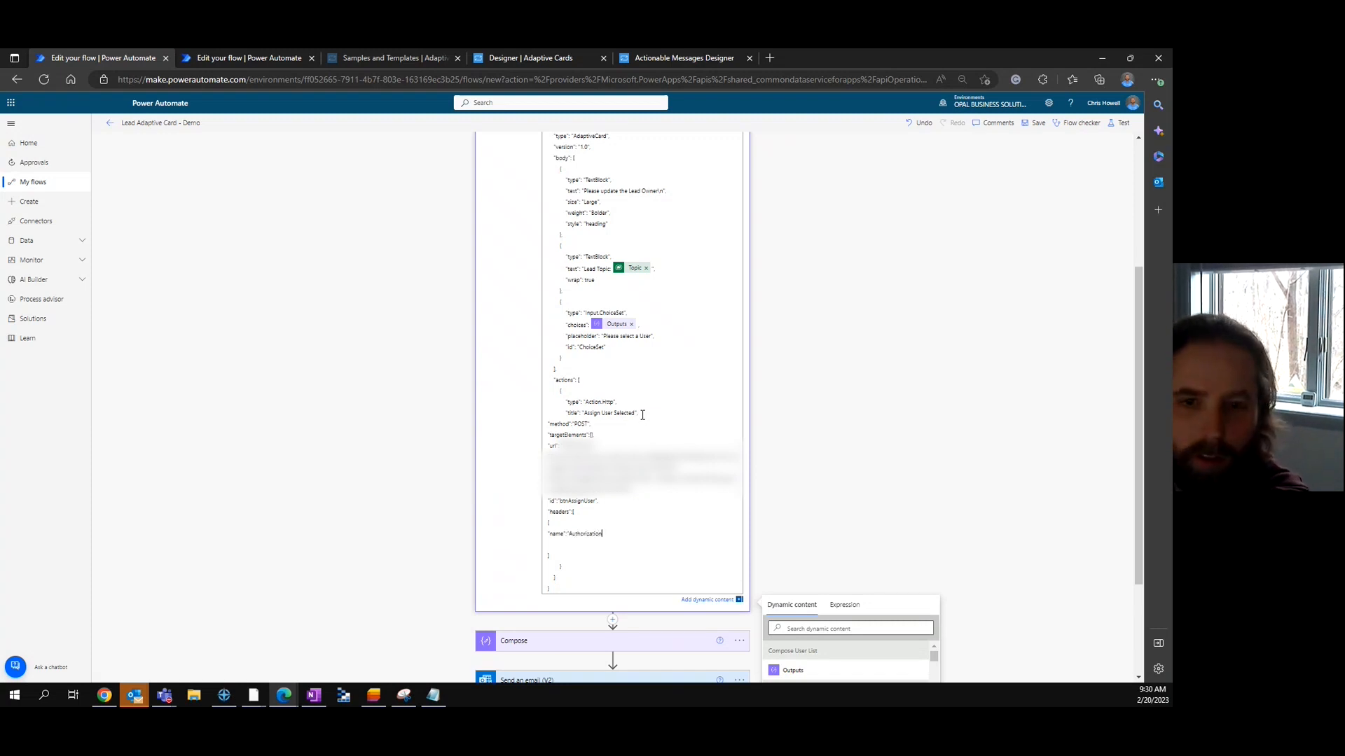
type("\"")
key("Return")
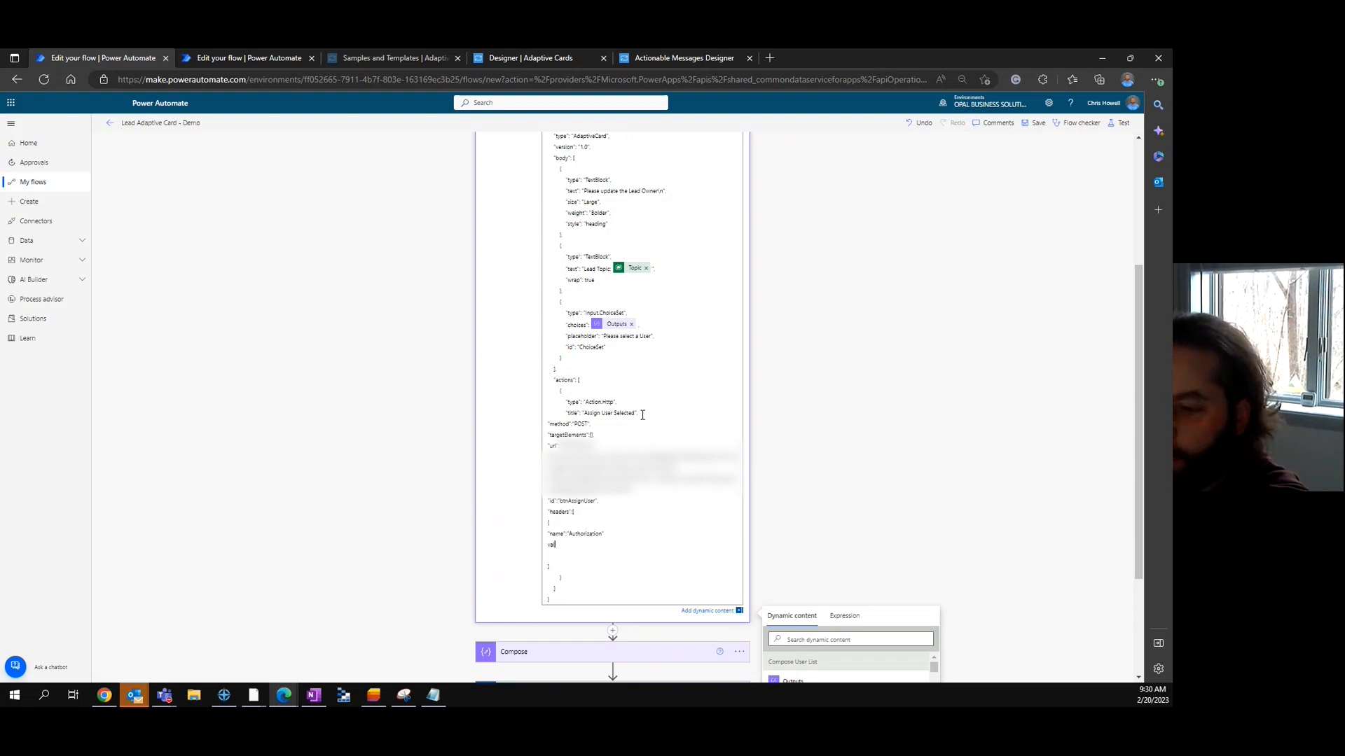
type("\"value")
key("BackSpace")
key("BackSpace")
key("BackSpace")
type(",")
key("Return")
type("\"value\":")
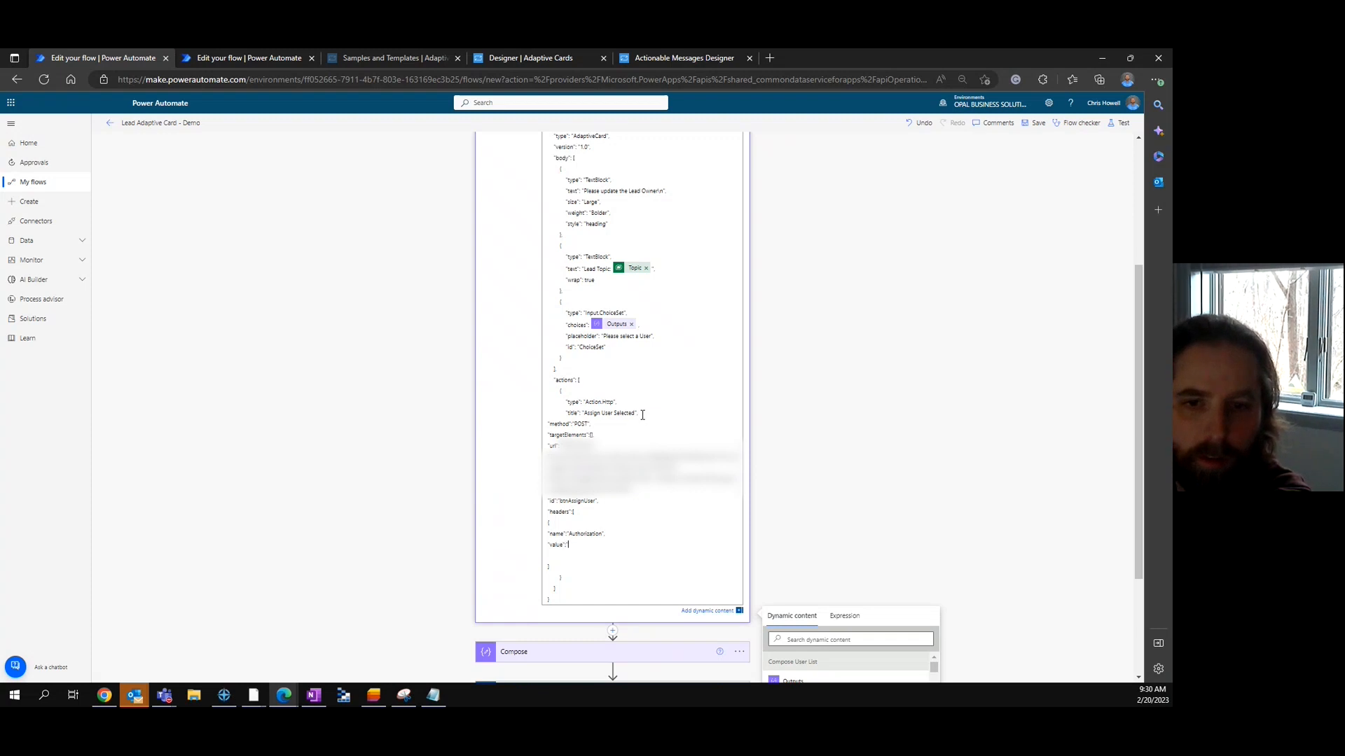
type("\"\"")
key("Return")
type("}")
key("Return")
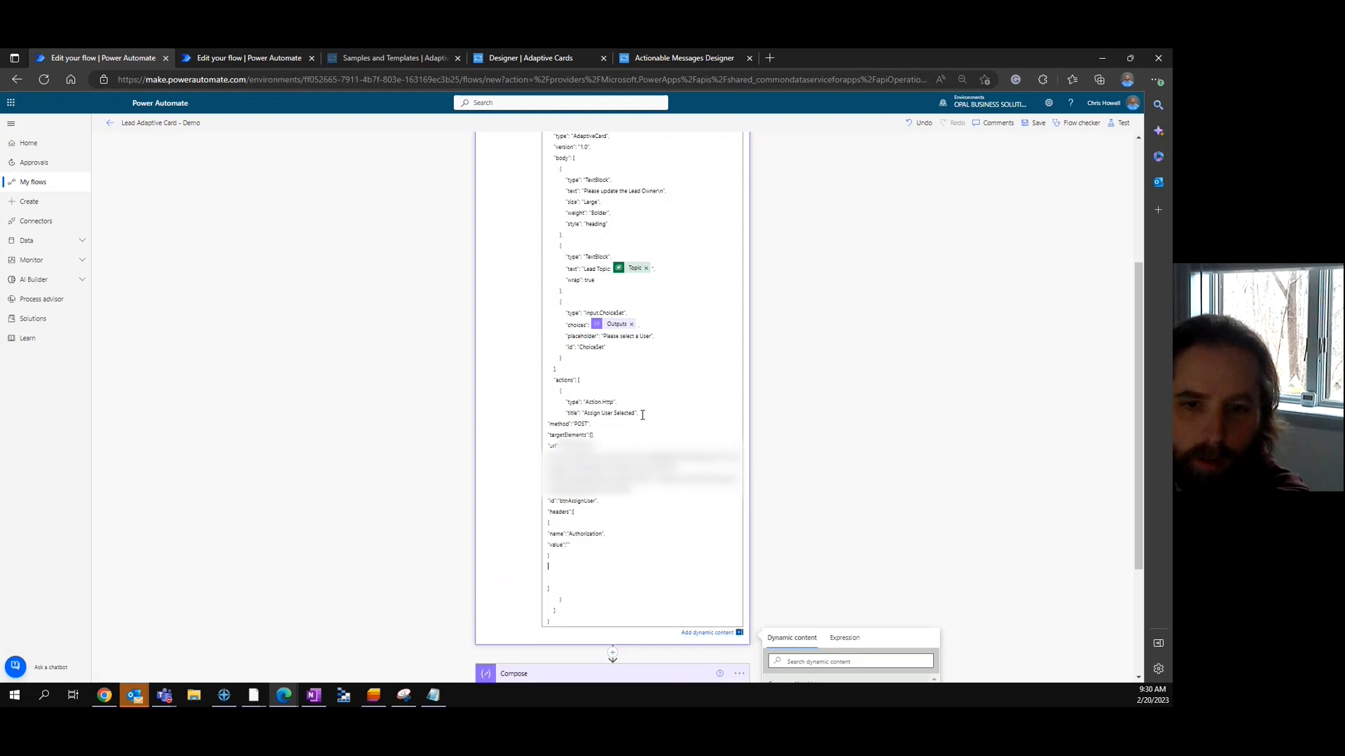
Add a second header object named "content-type" with the value "application/json", and save the flow
key("BackSpace")
type(",")
key("Return")
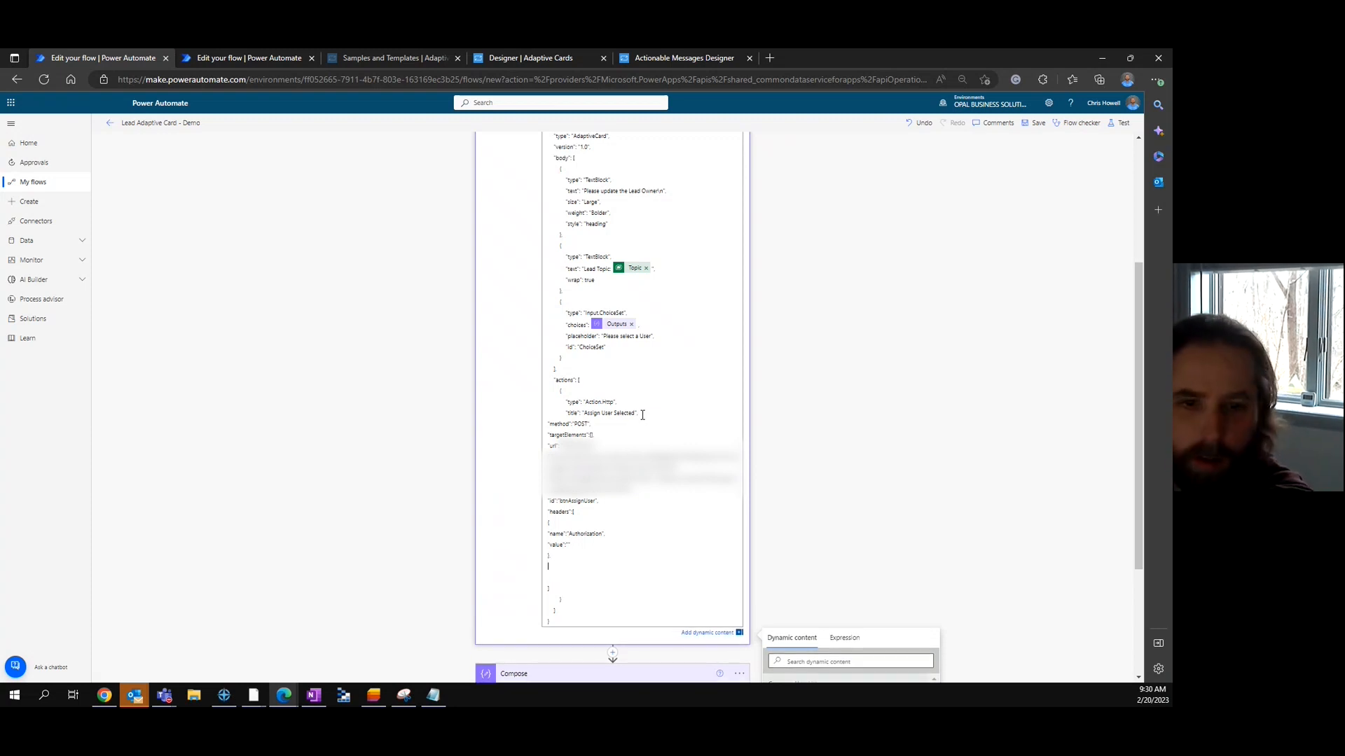
key("Return")
key("Return")
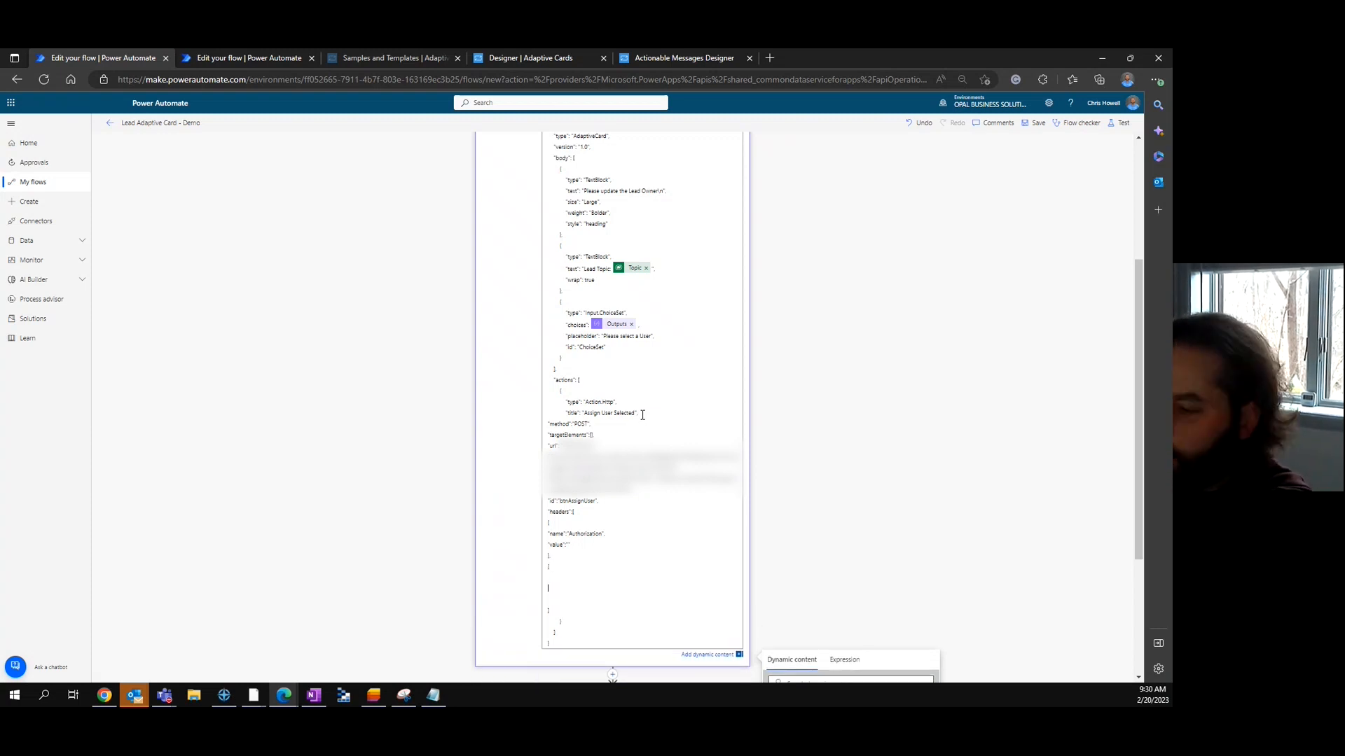
key("Delete")
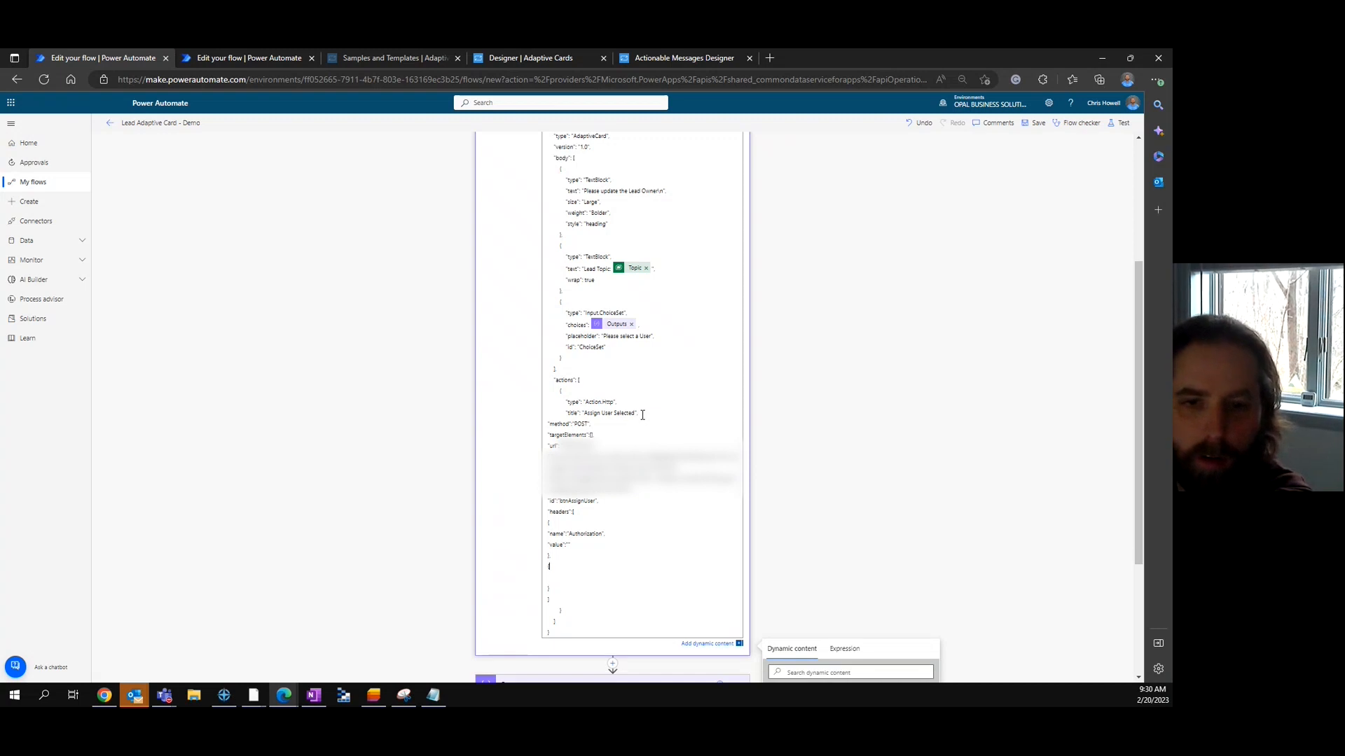
type("\"")
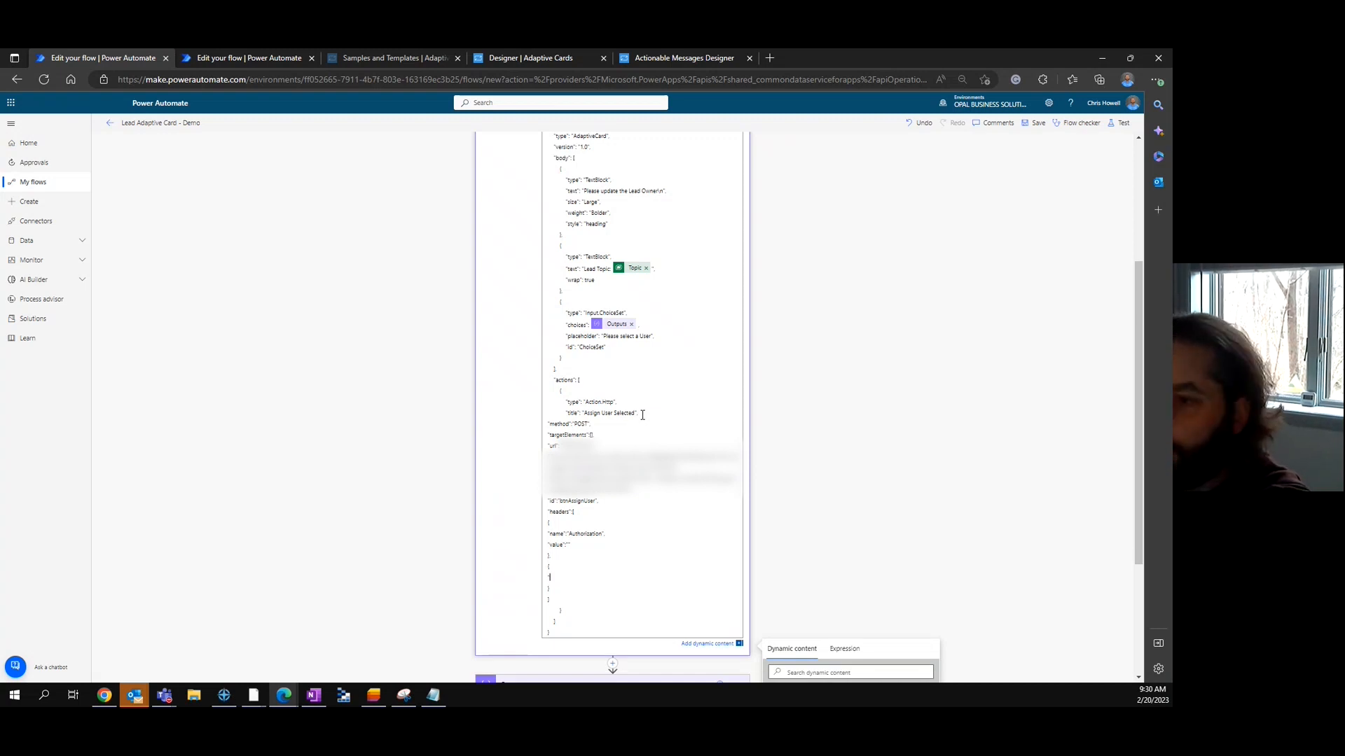
type("name\":\"content-type\",")
key("Return")
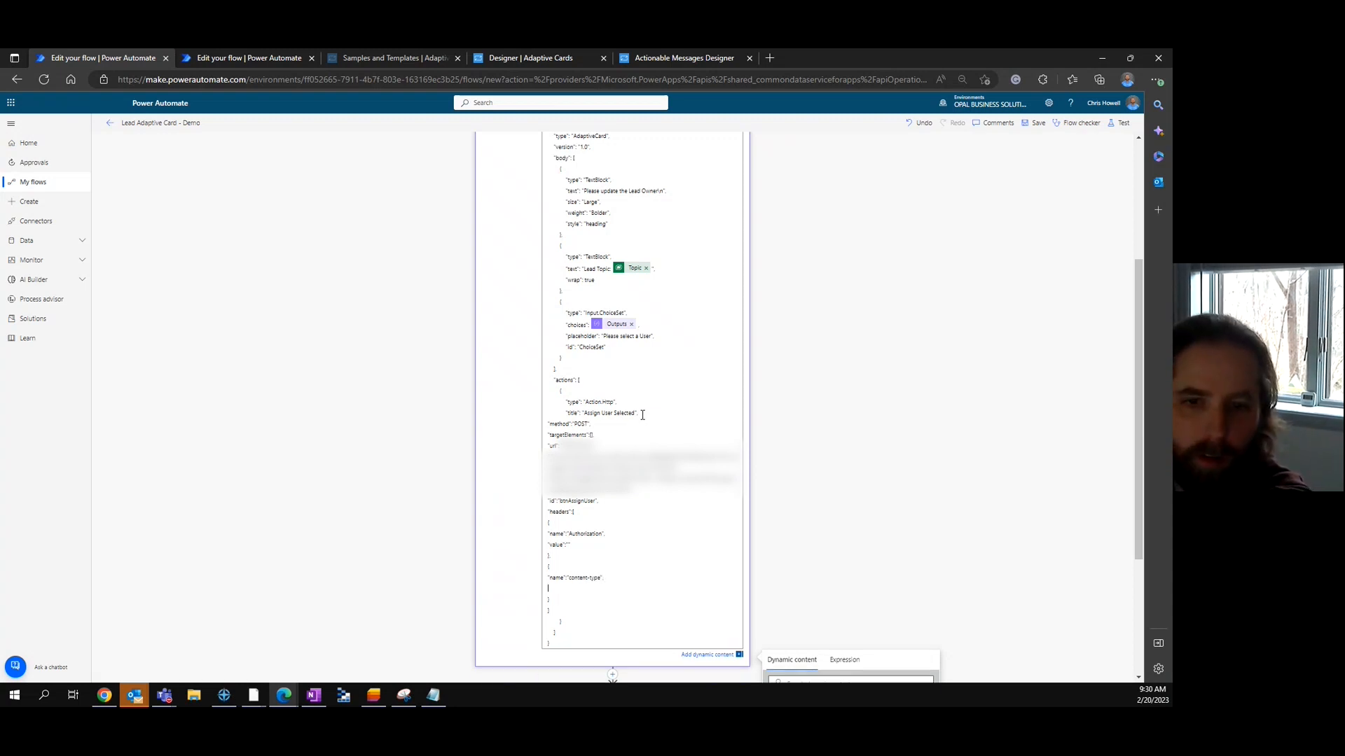
type("\"value")
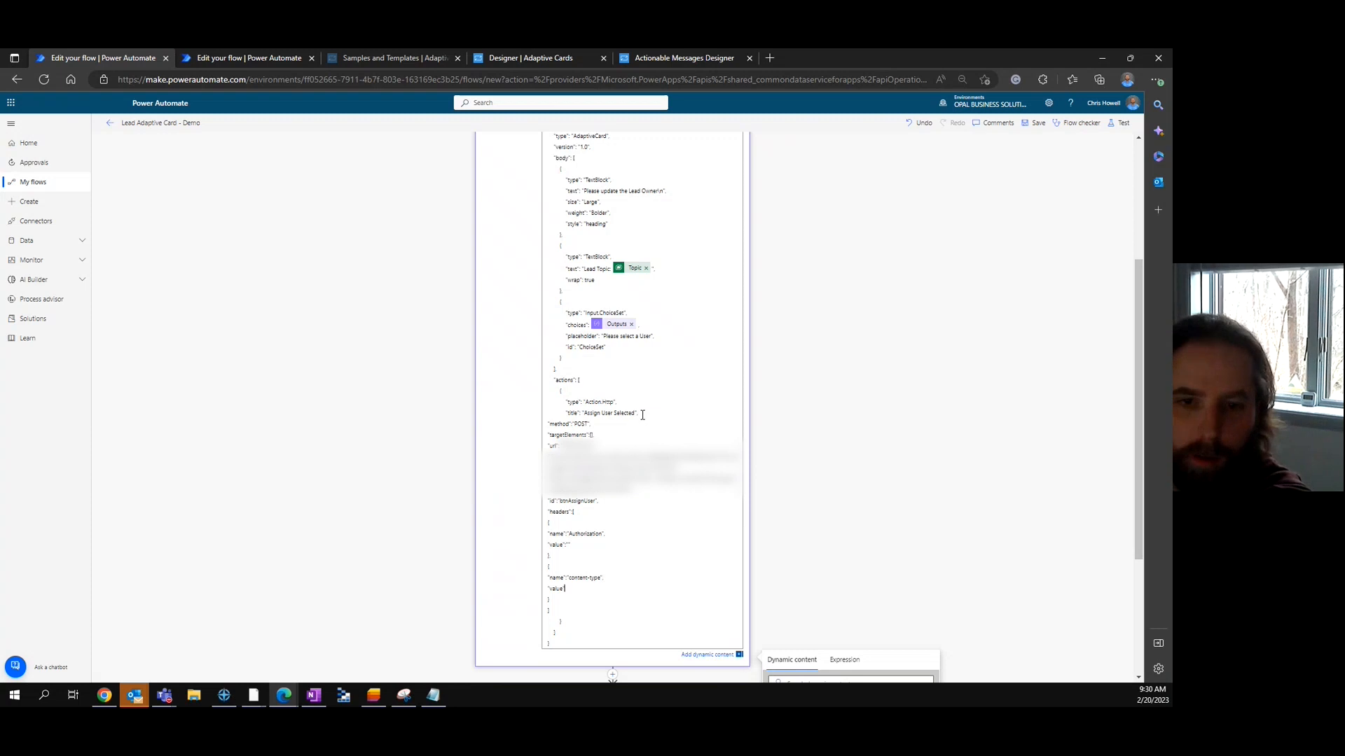
type("\":\"applicat")
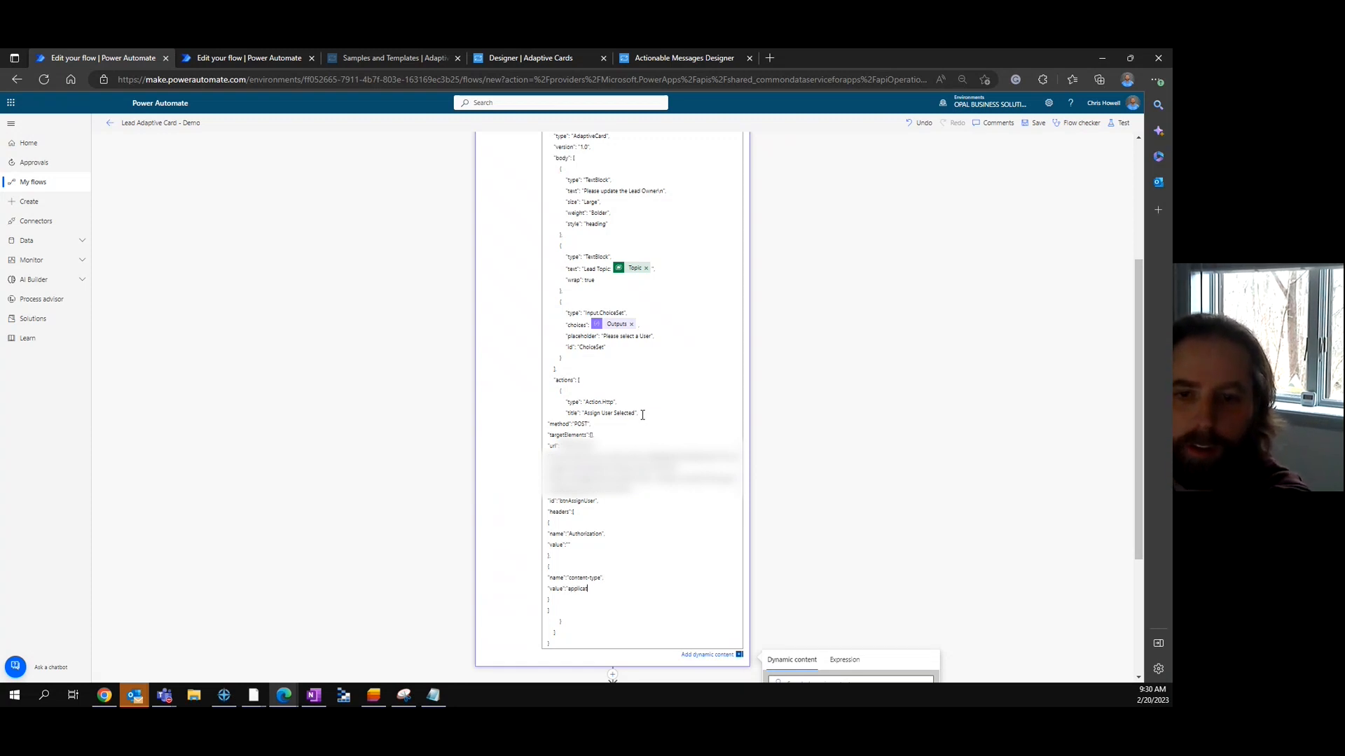
type("ion/json")
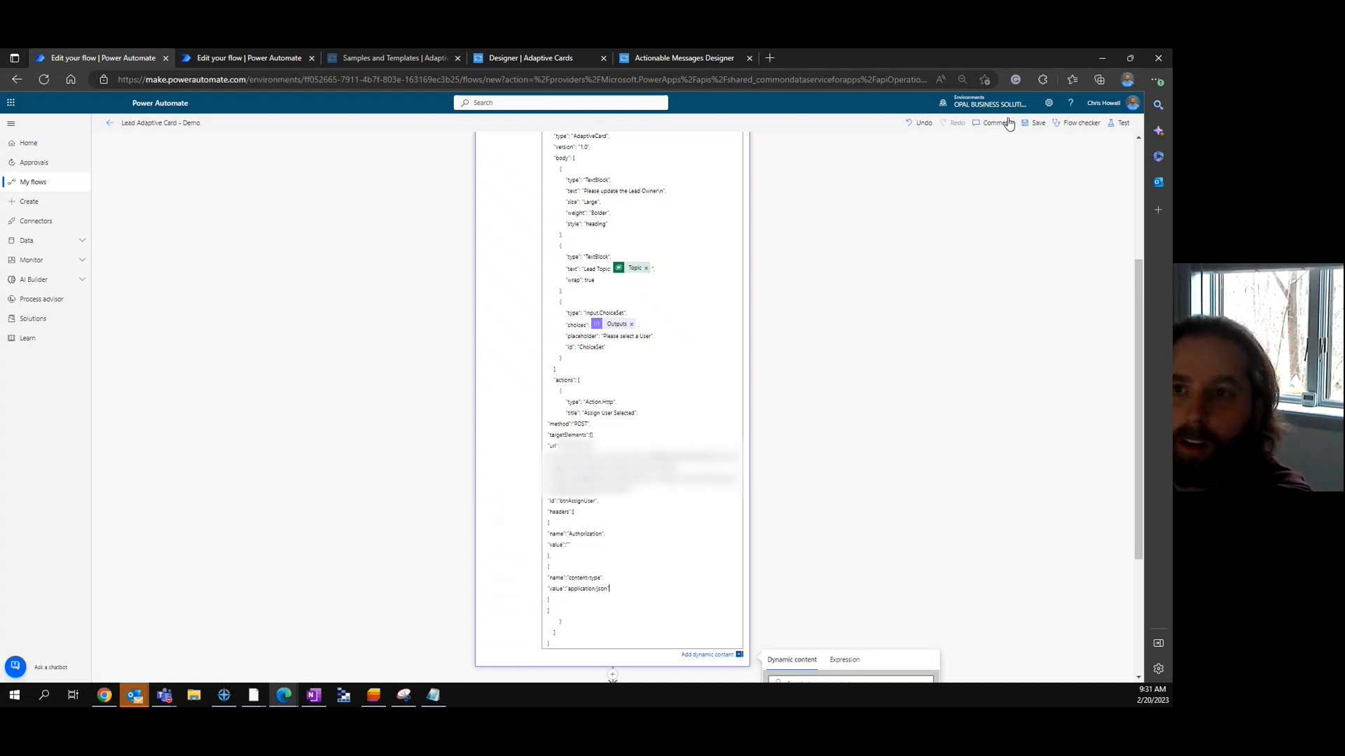
left_click(1036, 127)
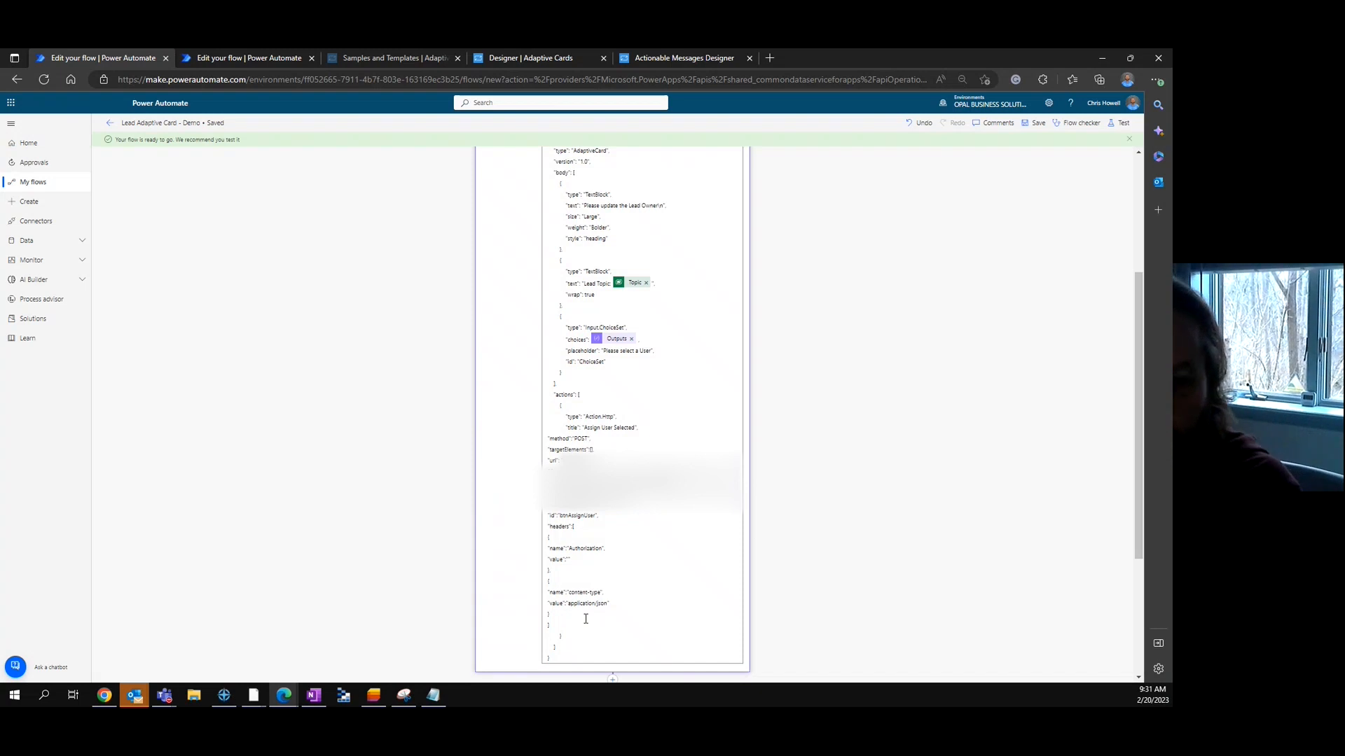
left_click(570, 613)
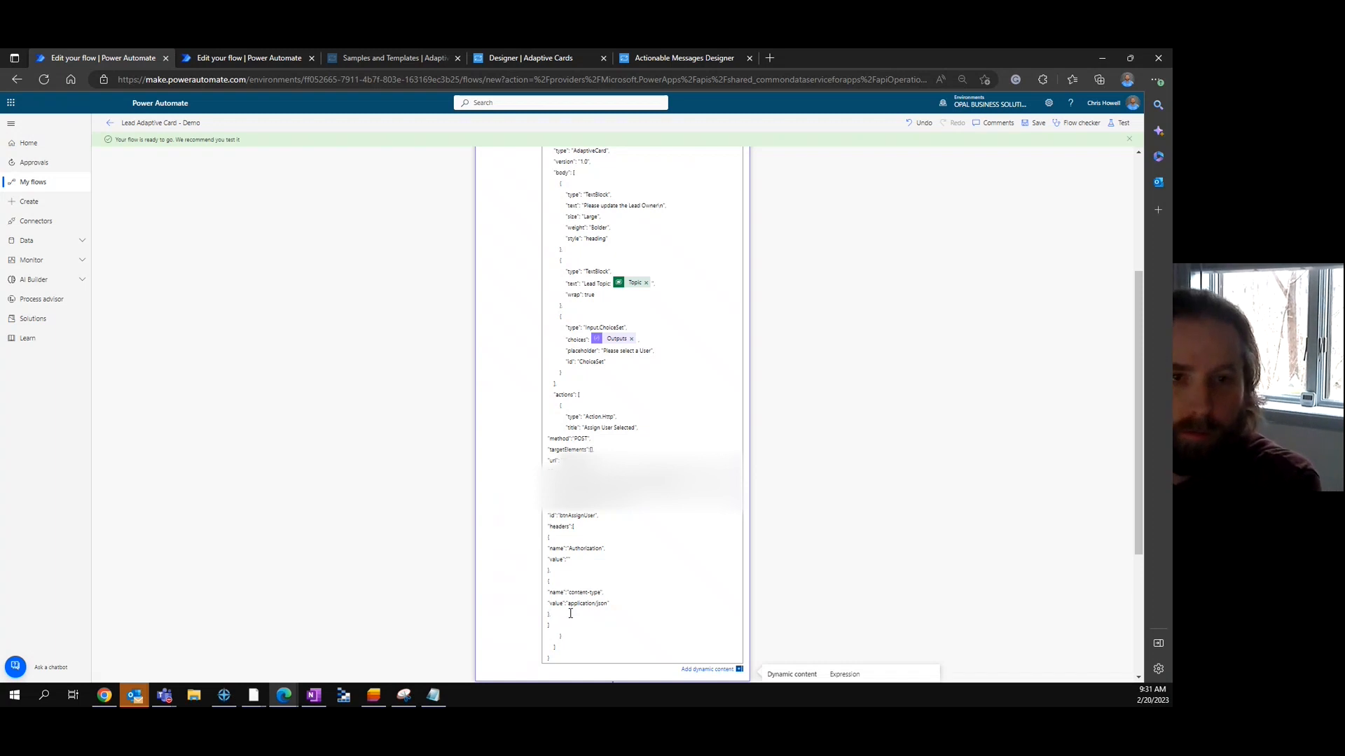
key("Return")
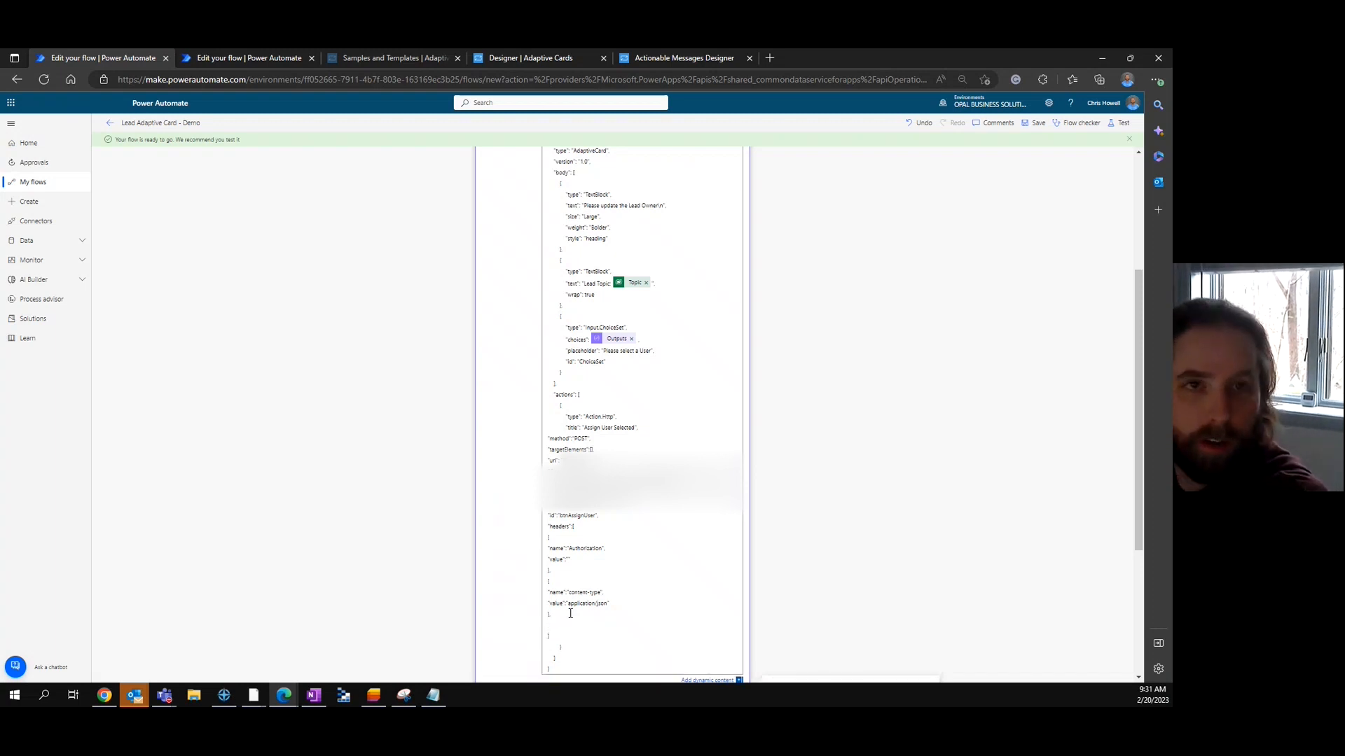
left_click(245, 58)
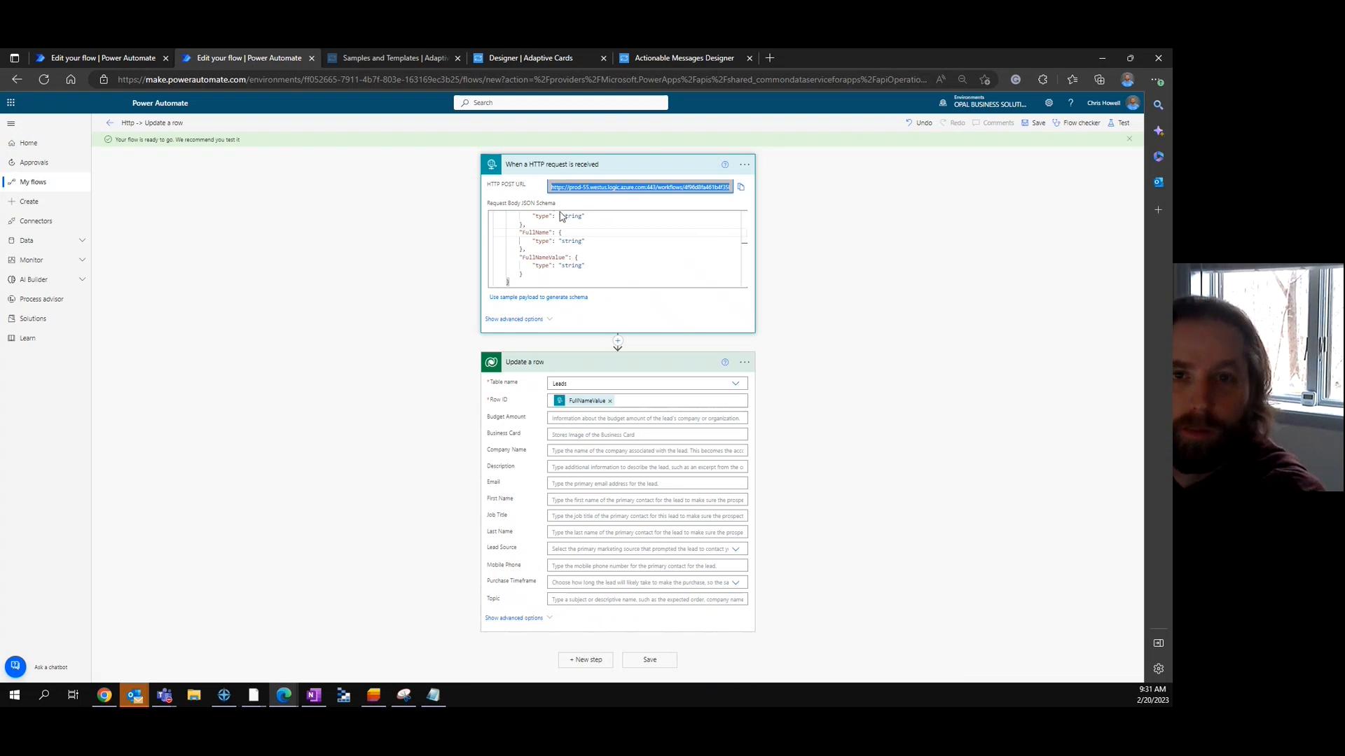
left_click(70, 62)
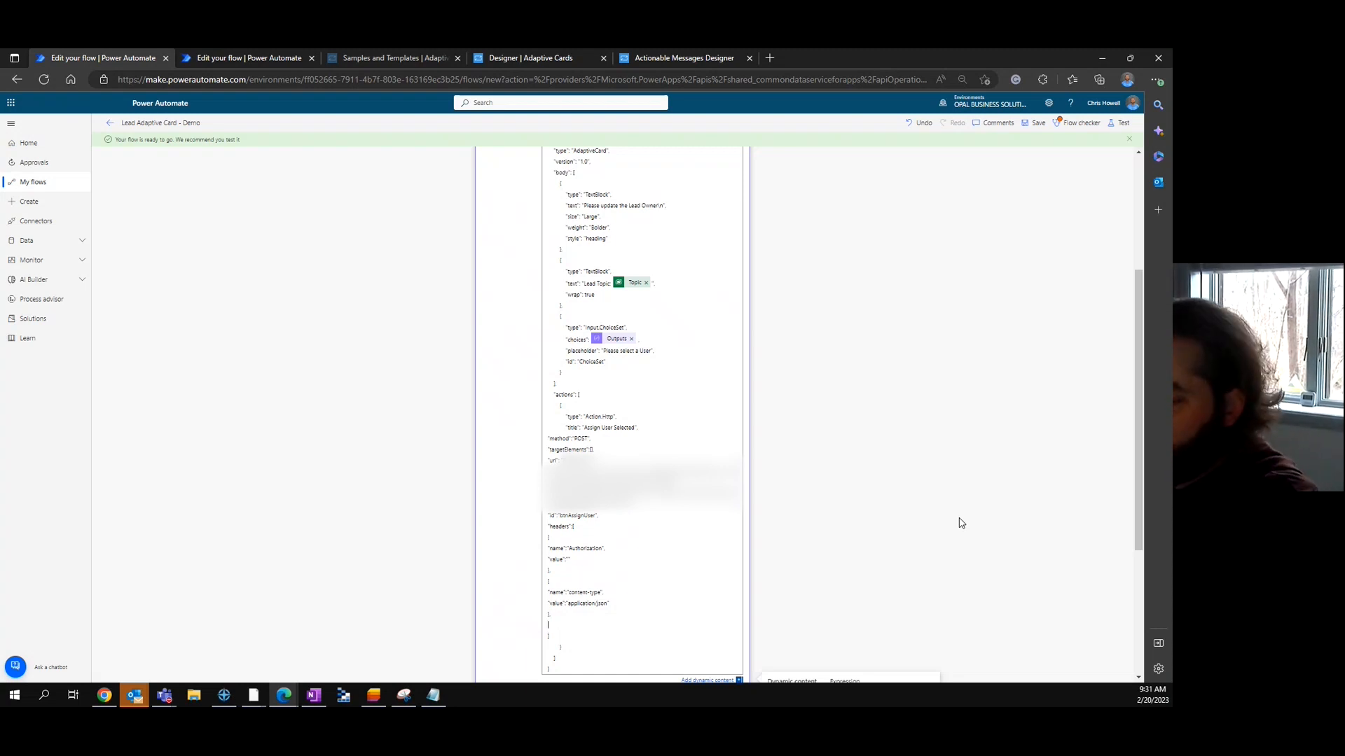
type("body\"")
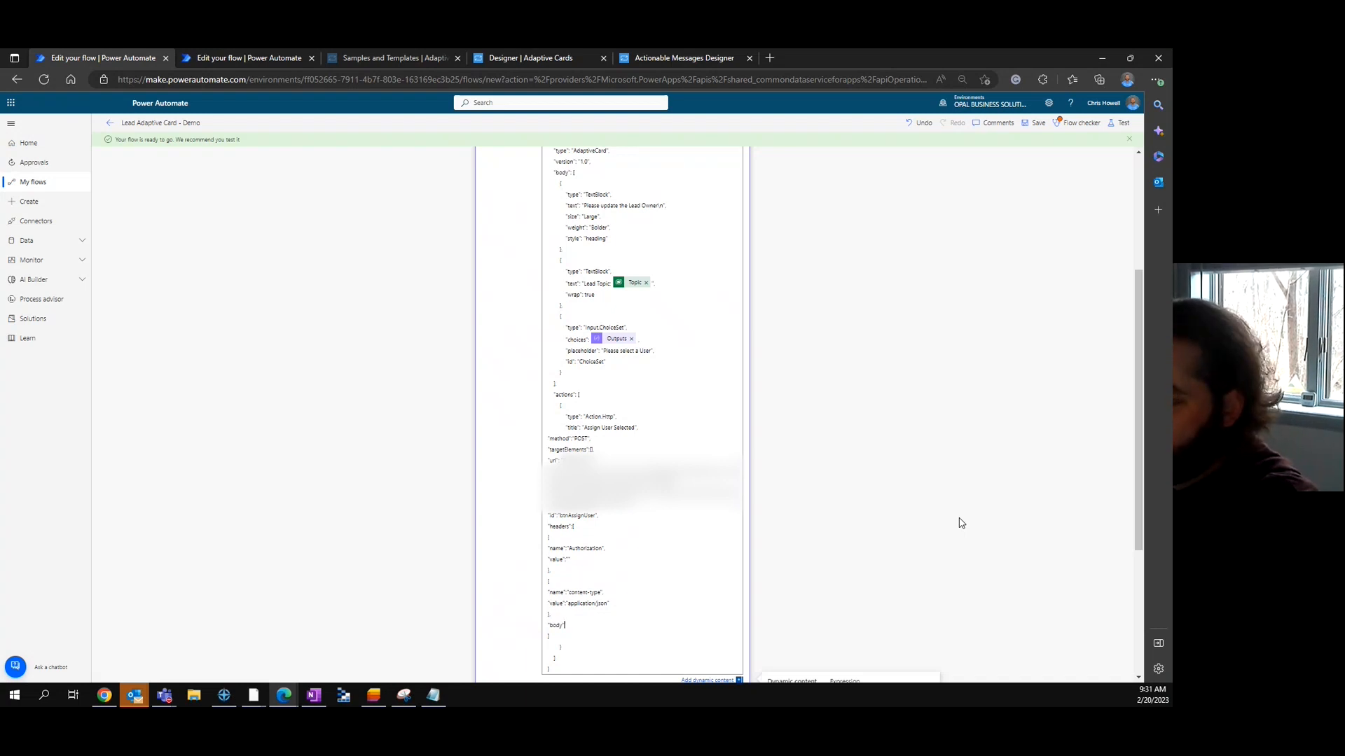
type(": \"")
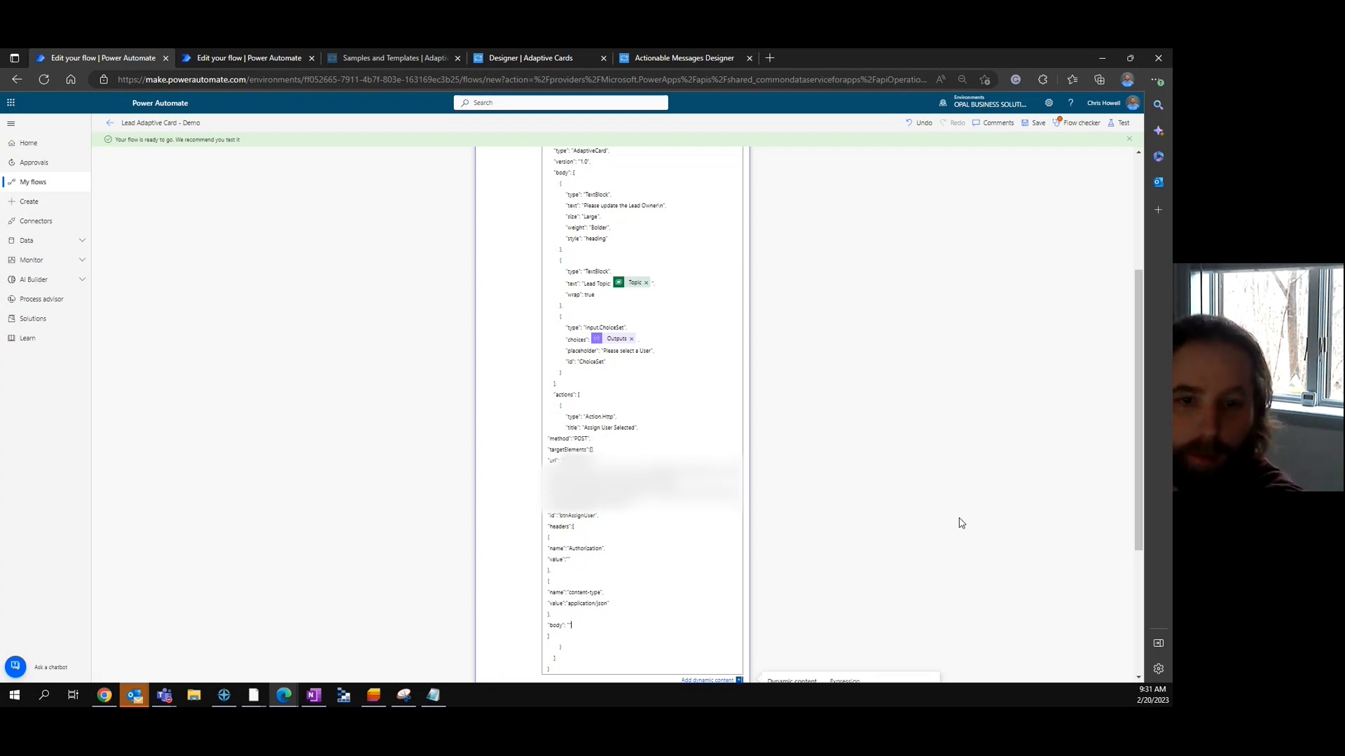
key("shift+Home")
key("BackSpace")
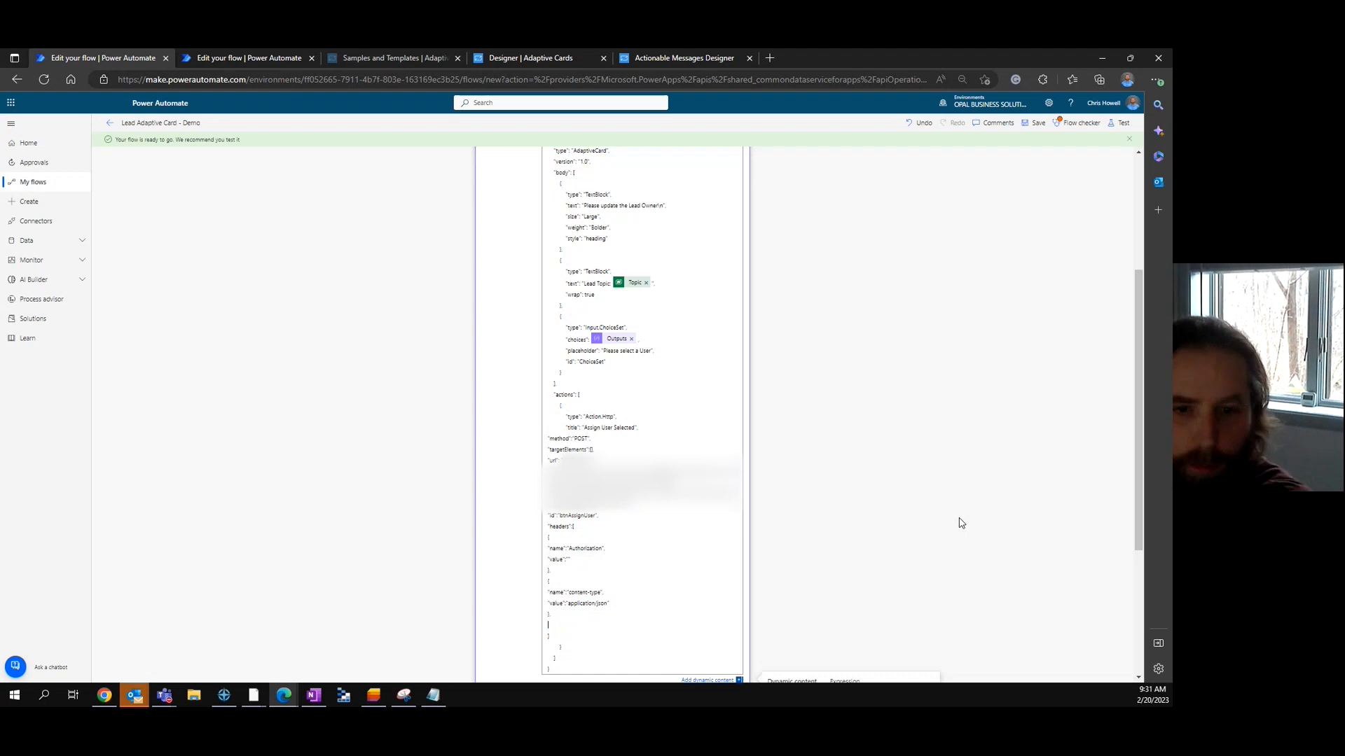
Close the headers array with a trailing comma, add an empty "body" property below it, and save the flow
key("Return")
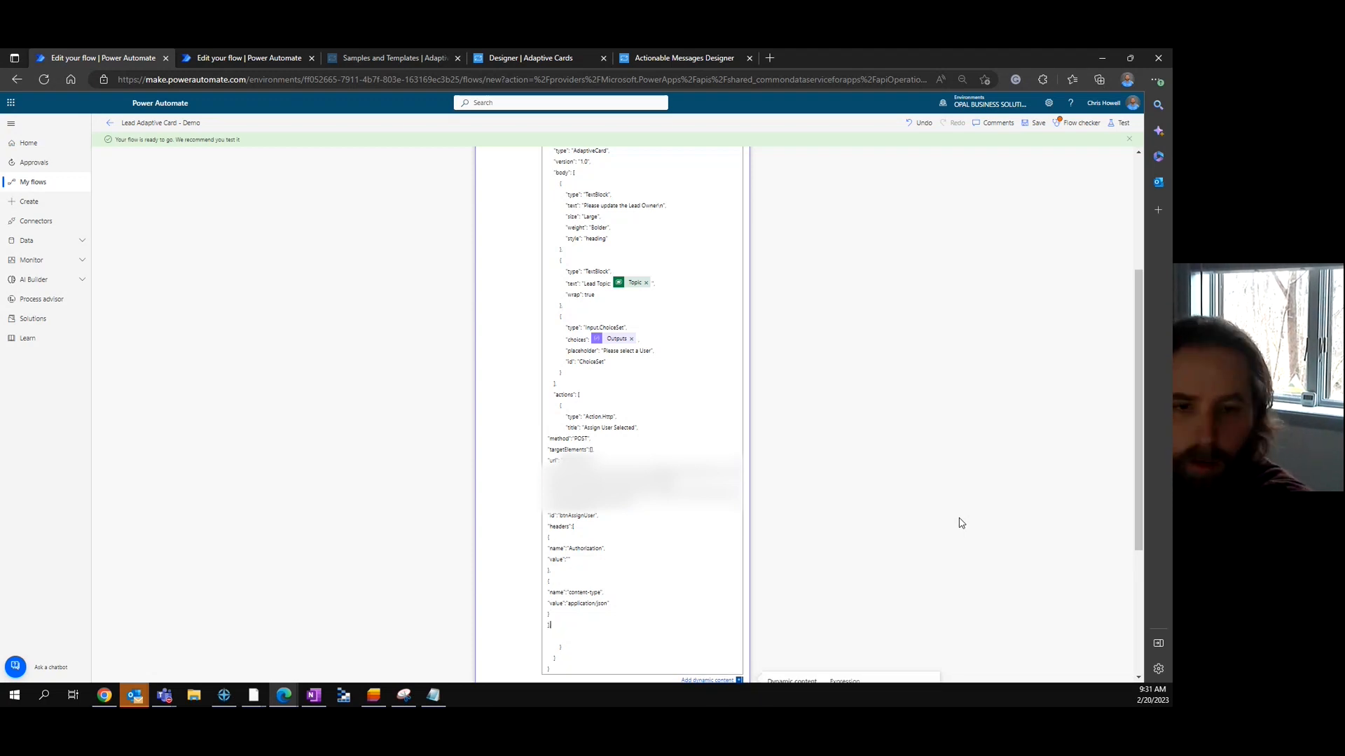
type("\"body\": \"")
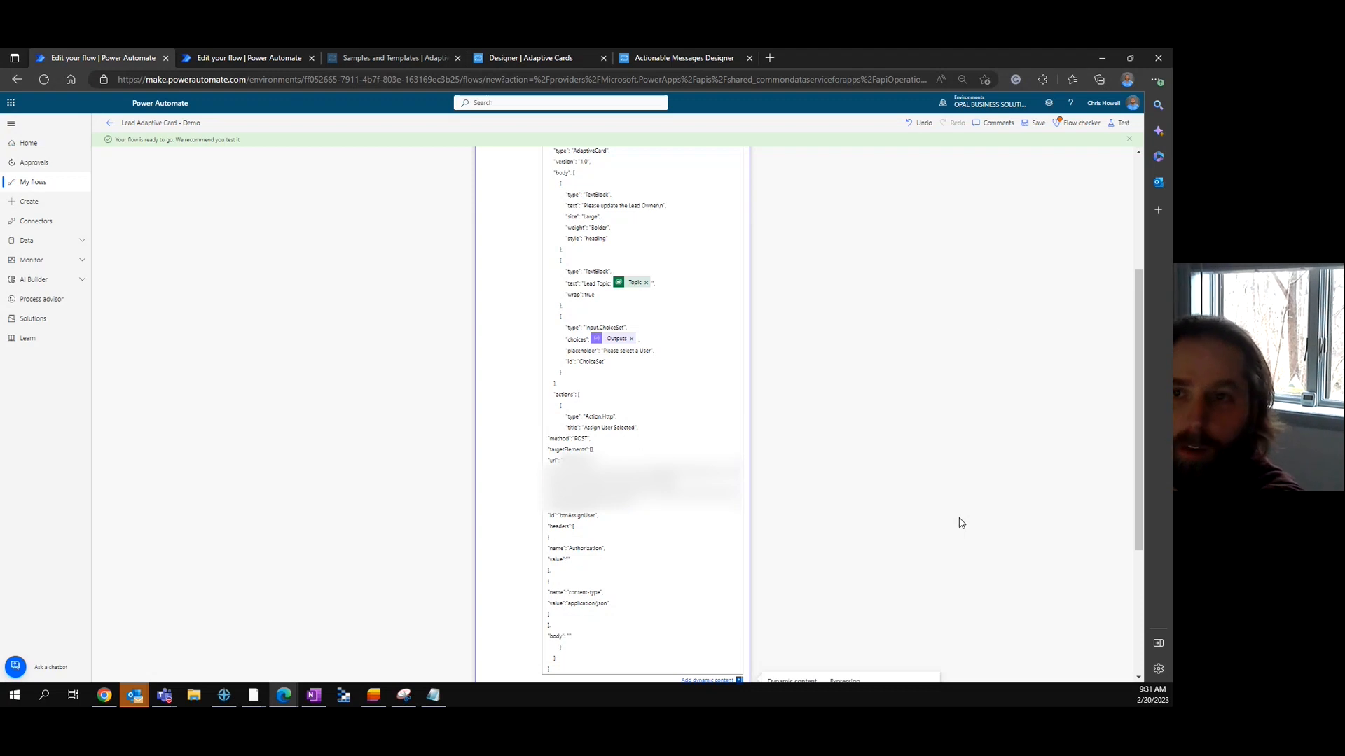
left_click(1029, 125)
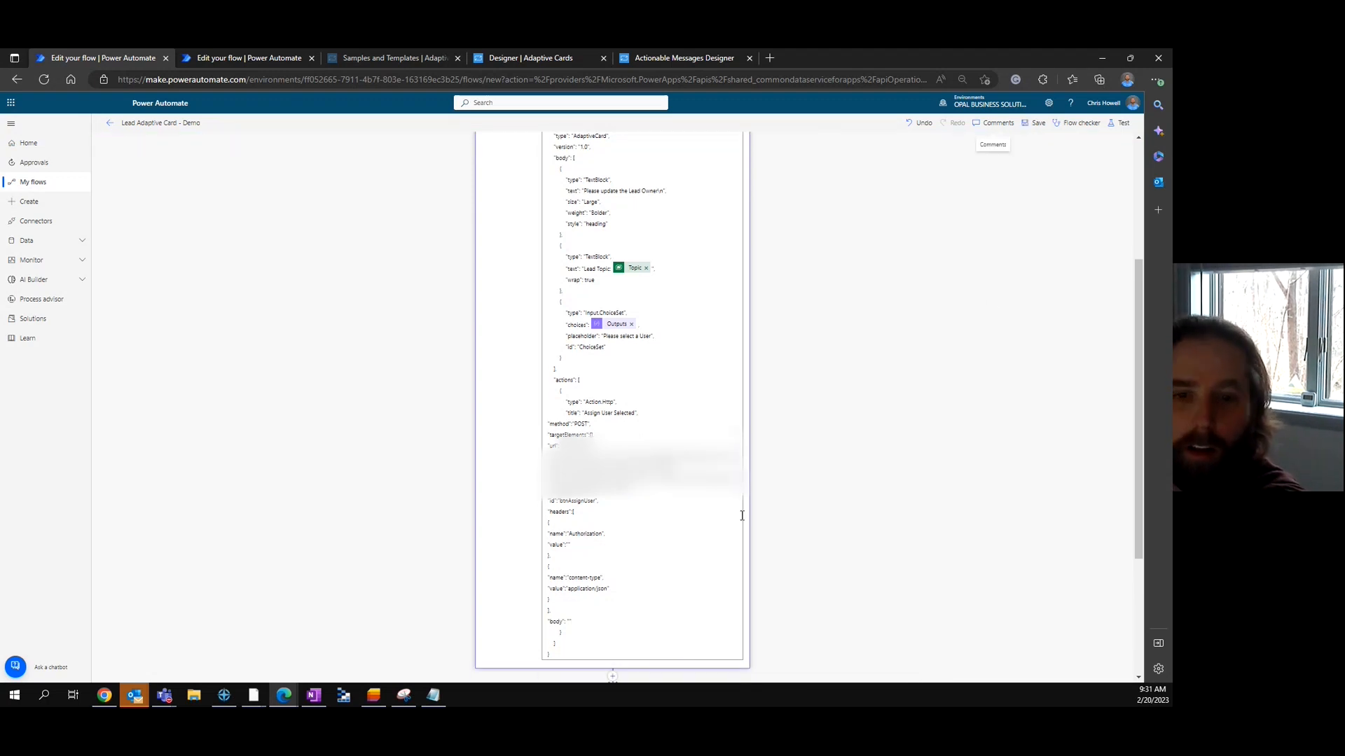
left_click(569, 622)
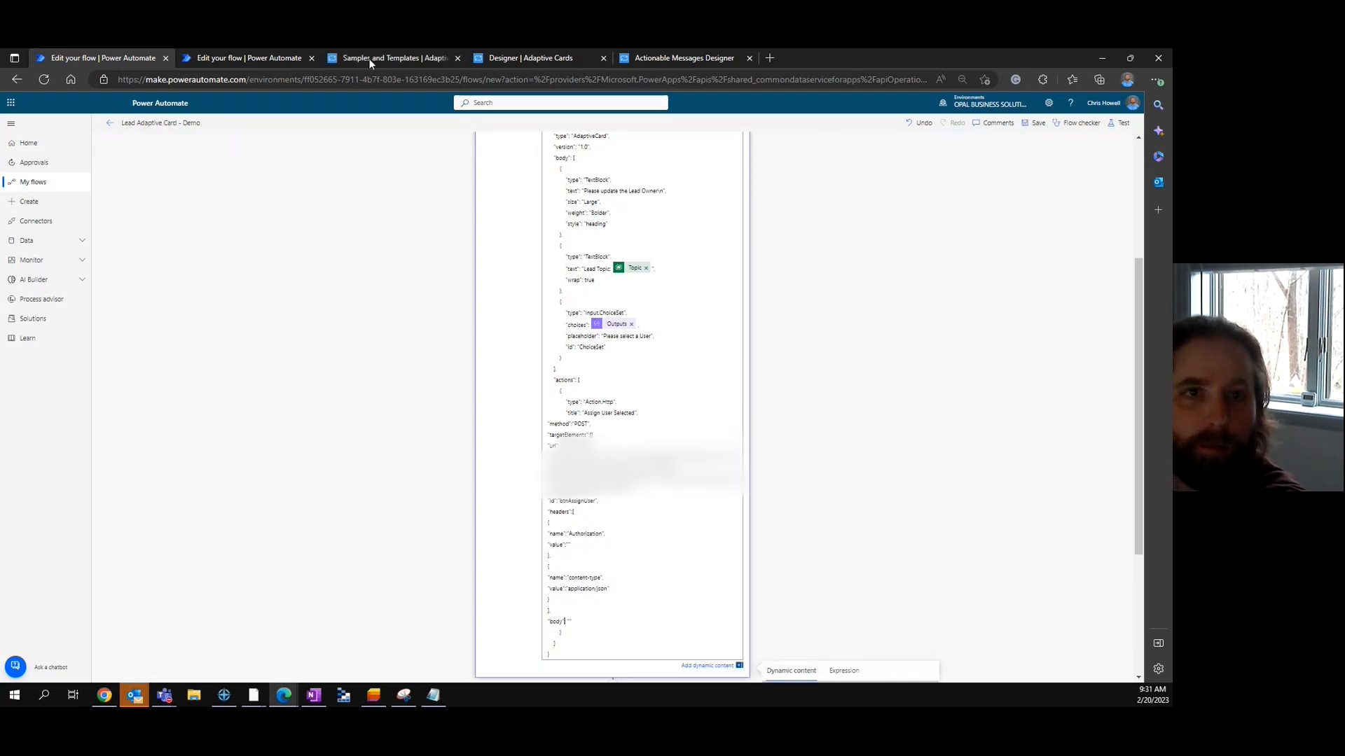
Switch to the Adaptive Cards Designer and add a blank HTTP header to the Assign User Selected action
left_click(508, 60)
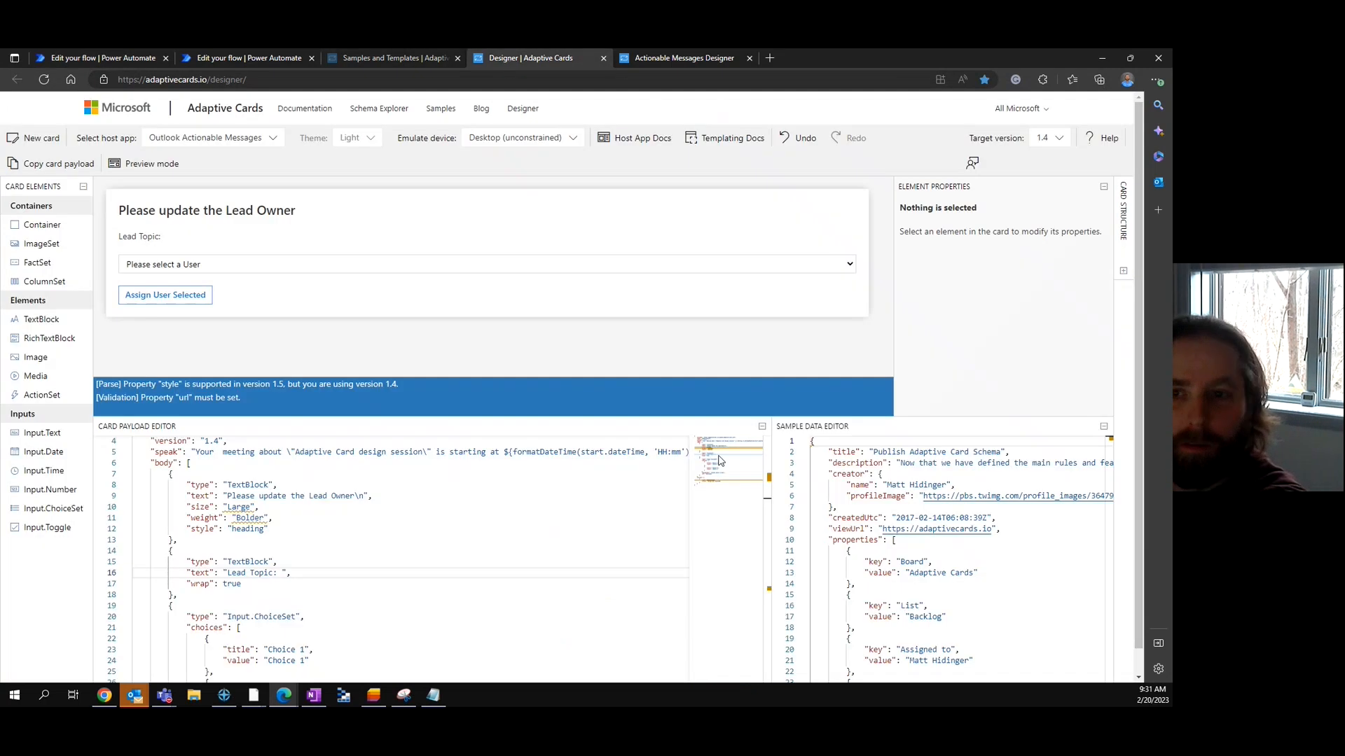
left_click(194, 297)
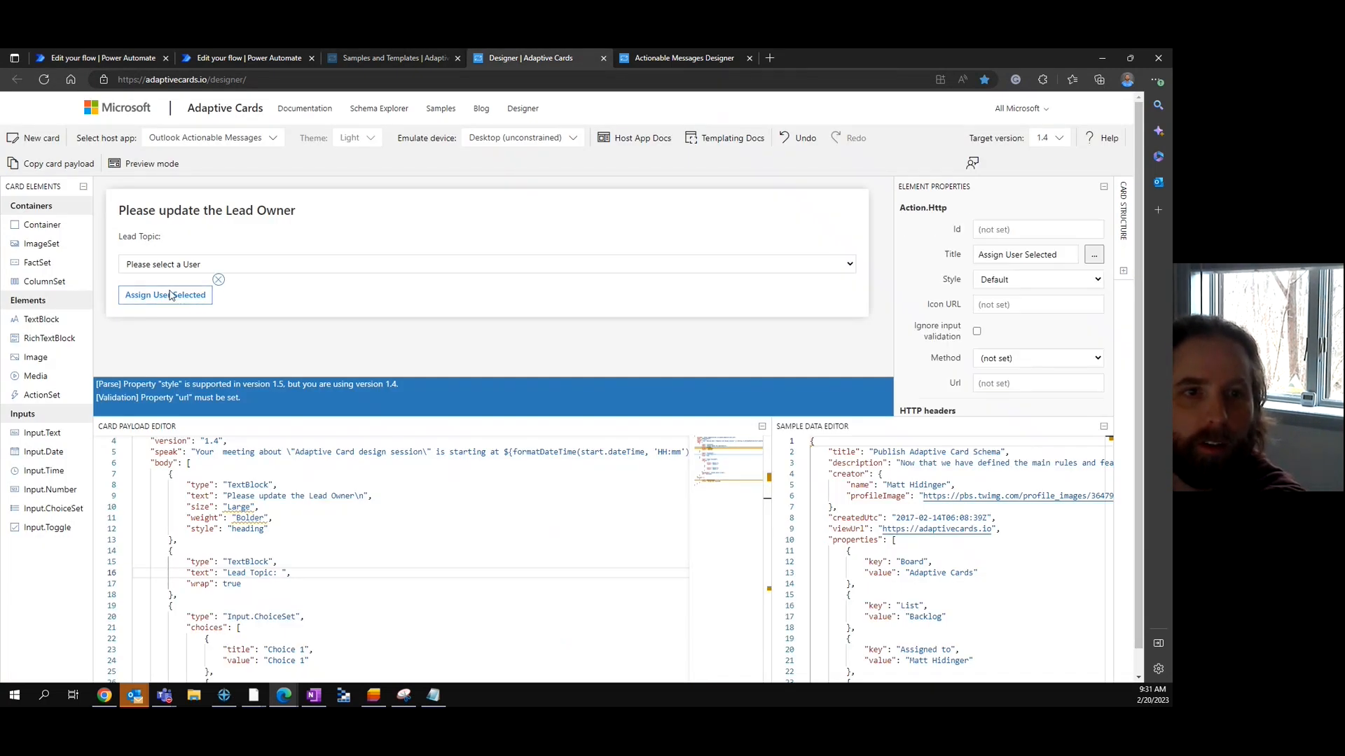
scroll(1082, 406, "down", 1)
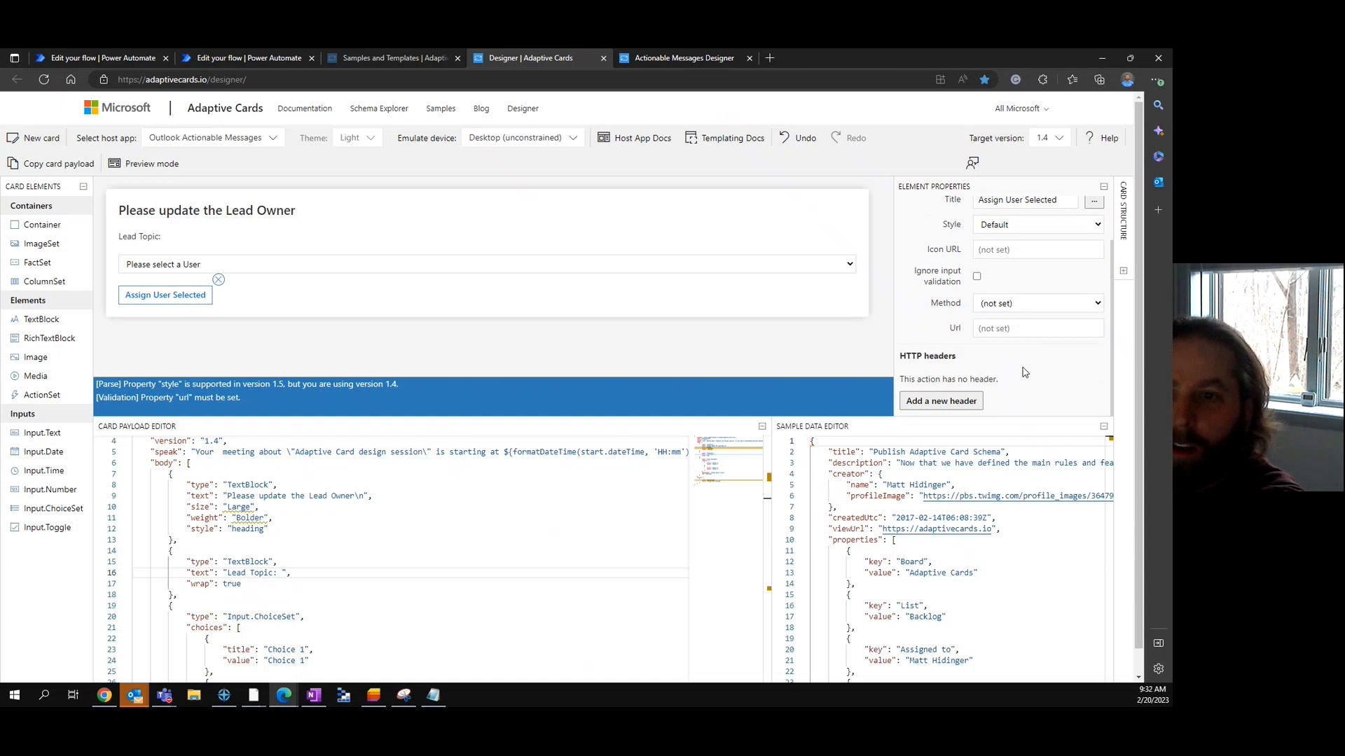
left_click(938, 403)
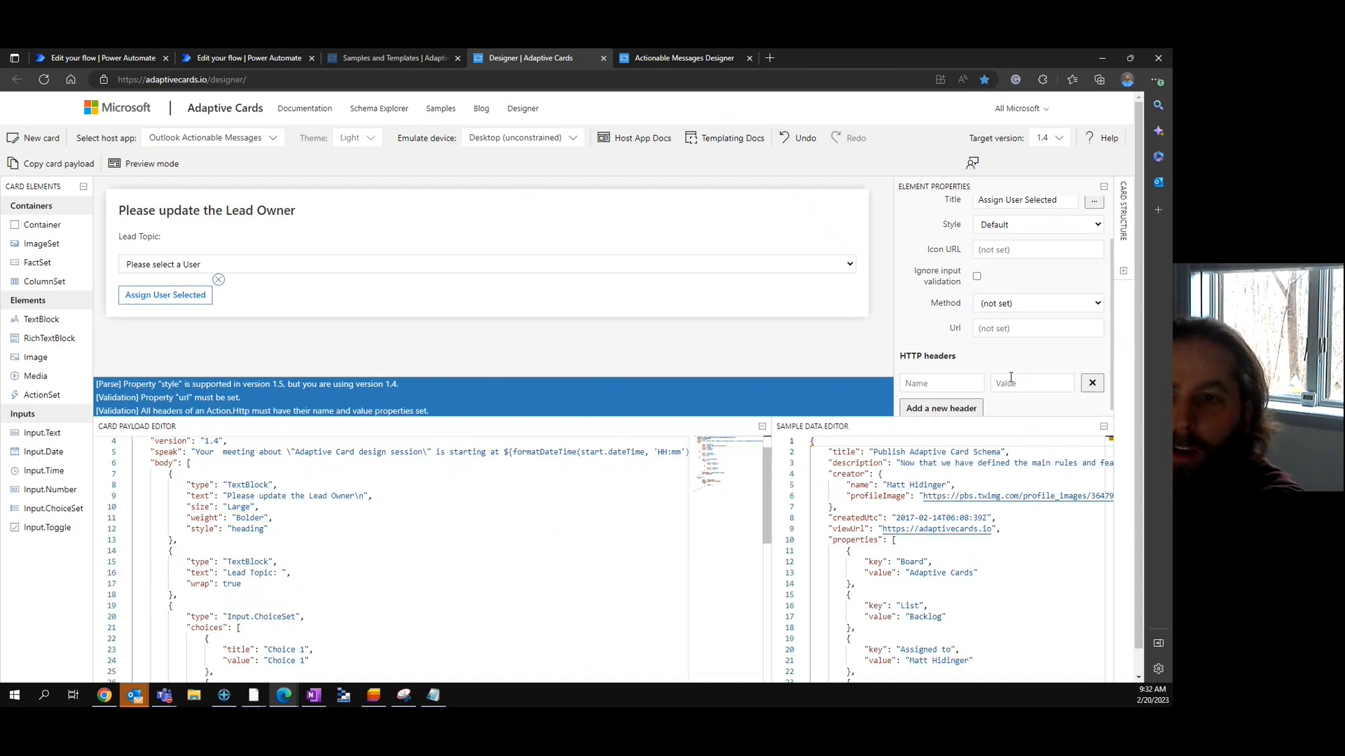
left_click(1001, 322)
left_click(1019, 293)
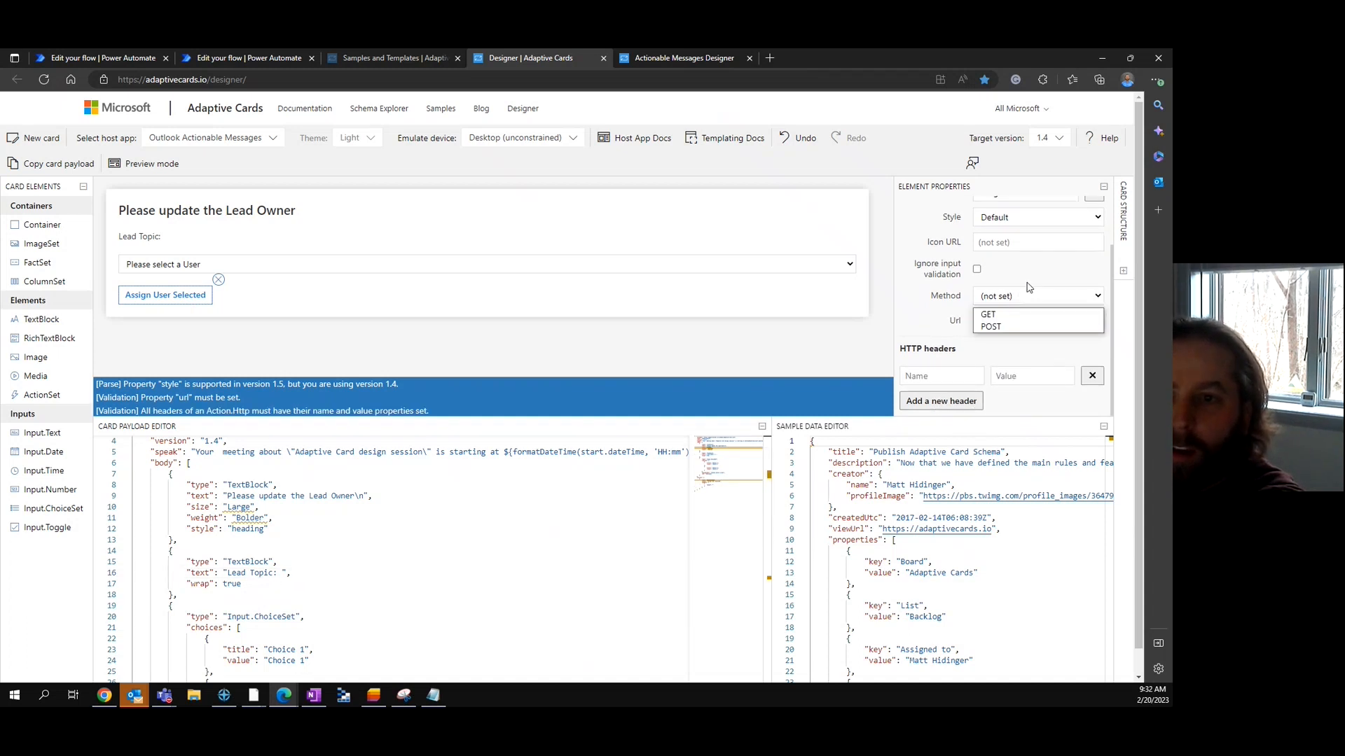
left_click(1028, 268)
scroll(1040, 350, "down", 1)
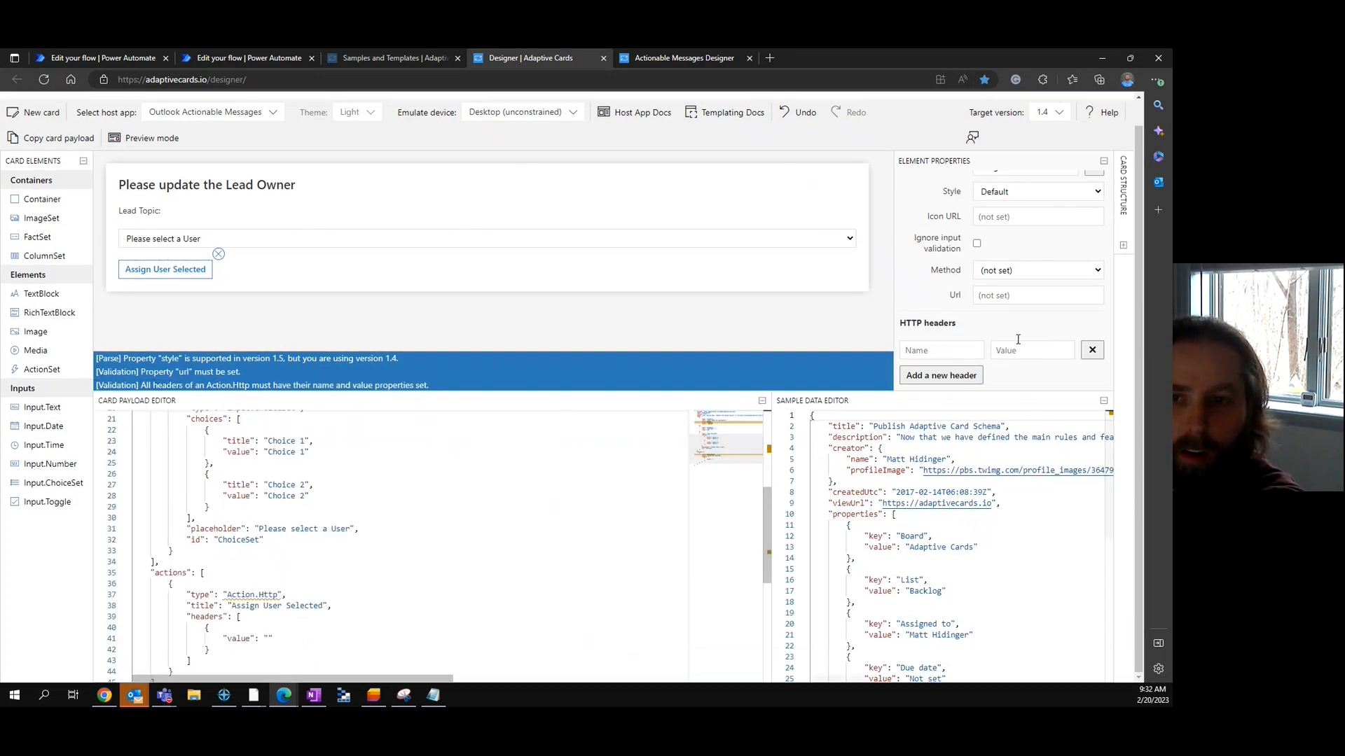
left_click(960, 350)
type("body")
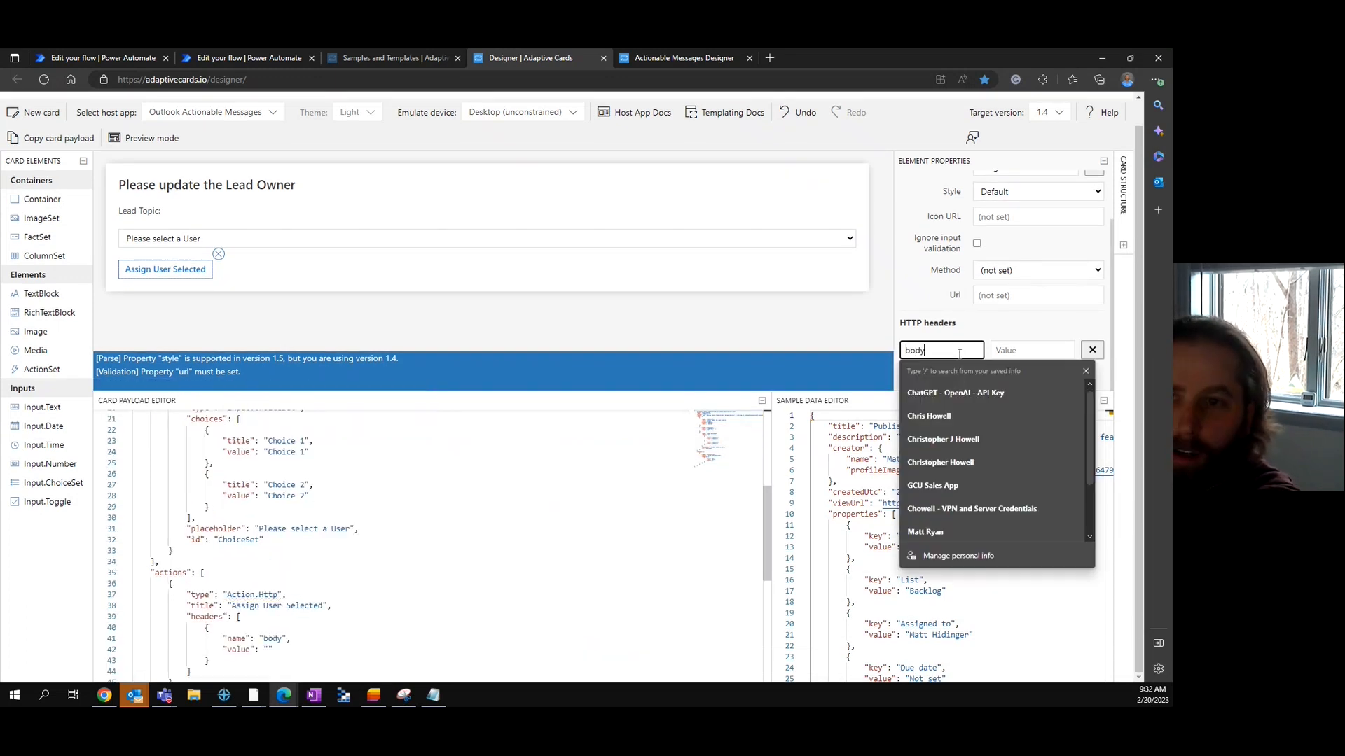
left_click(1020, 350)
type("{")
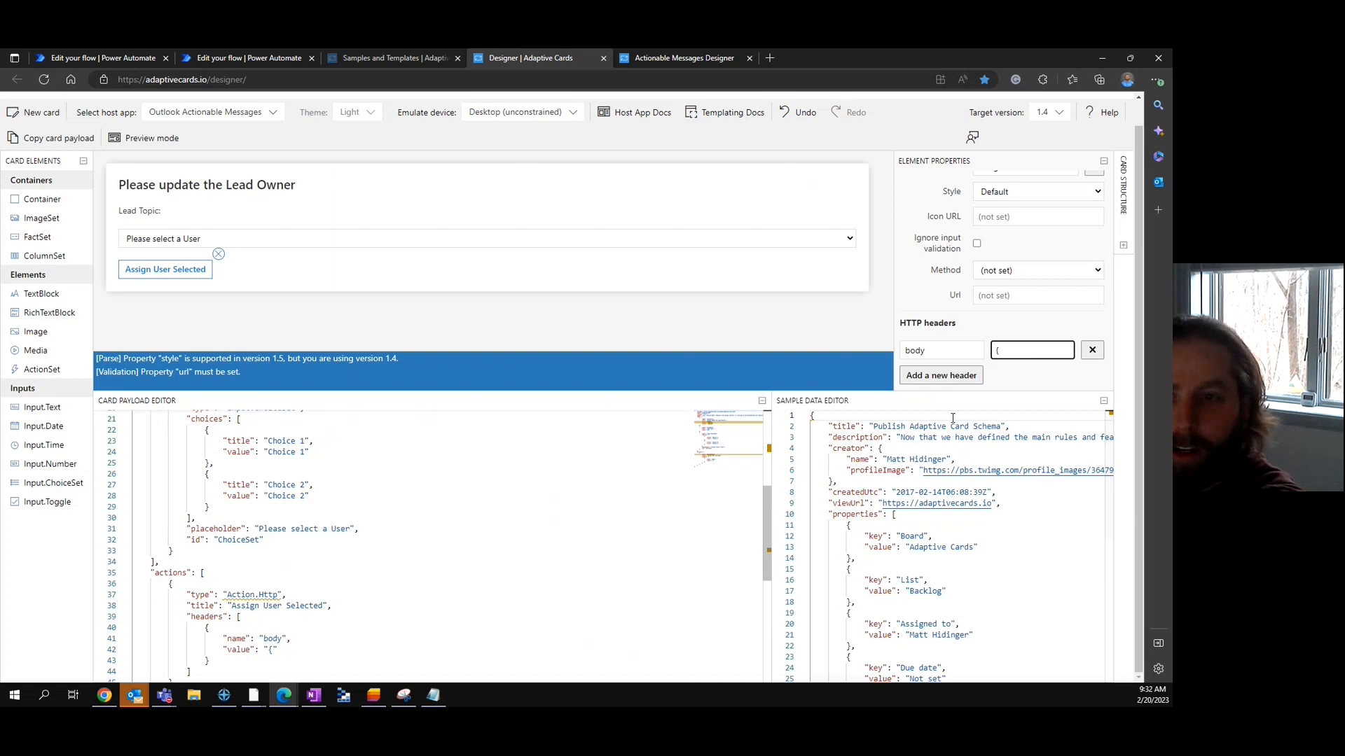
left_click_drag(1012, 351, 950, 345)
key("BackSpace")
double_click(945, 348)
key("BackSpace")
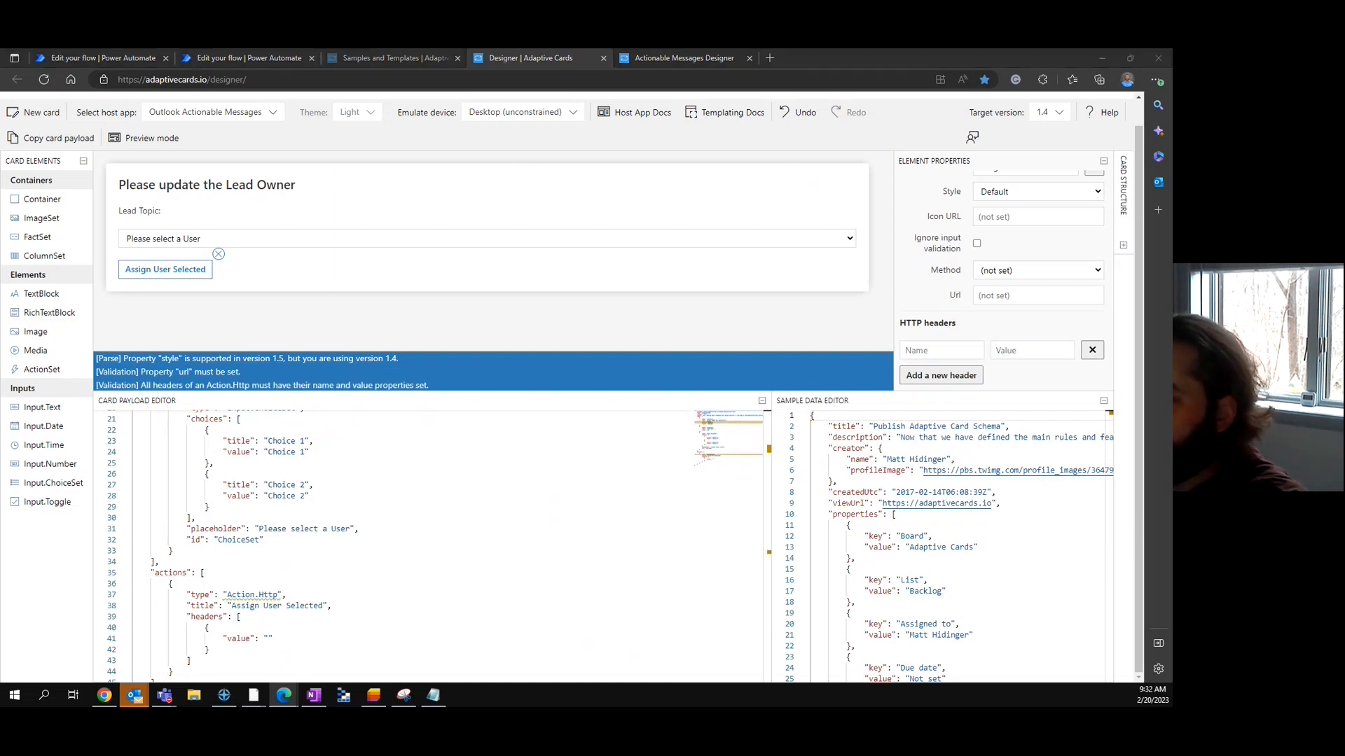
Replace the entire card payload in the designer with the copied reference card JSON
left_click(370, 460)
key("ctrl+a")
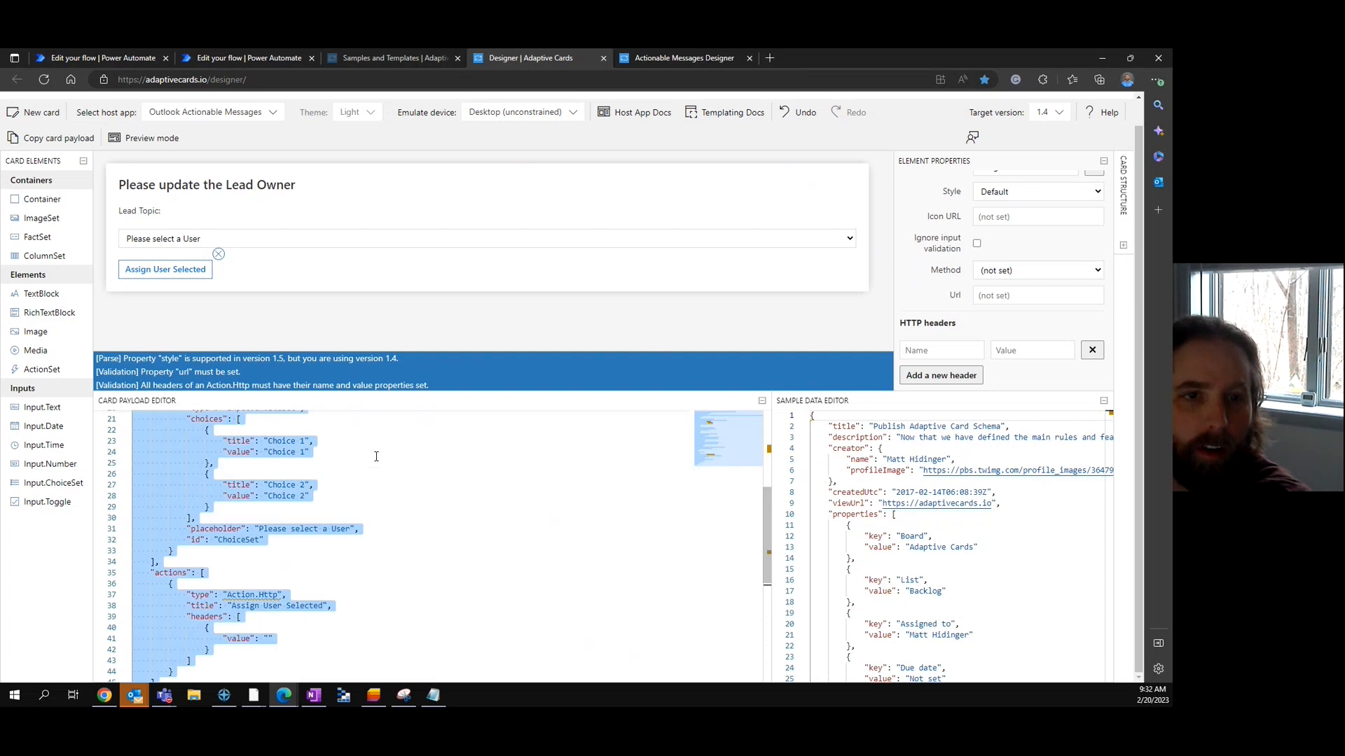
key("ctrl+v")
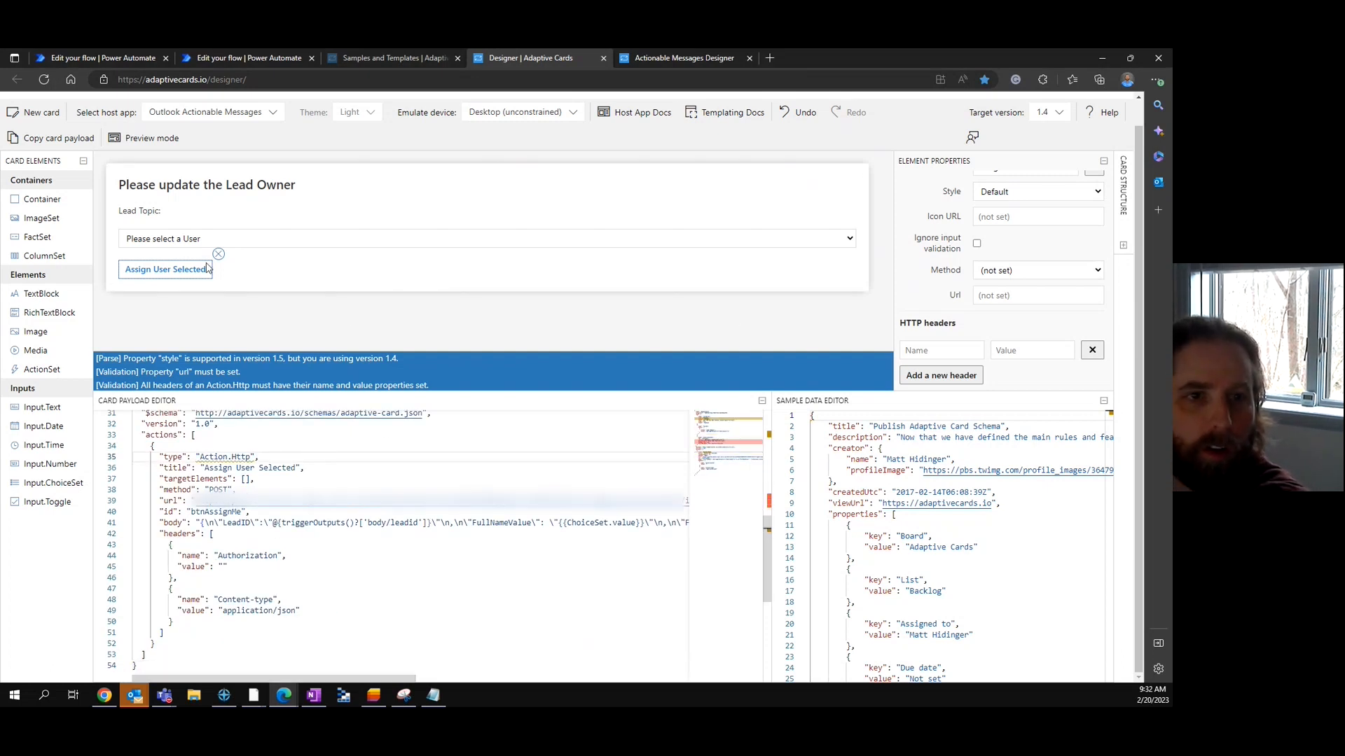
Check the card's choice set and Assign User Selected action, and toggle the preview mode on and off
left_click(210, 238)
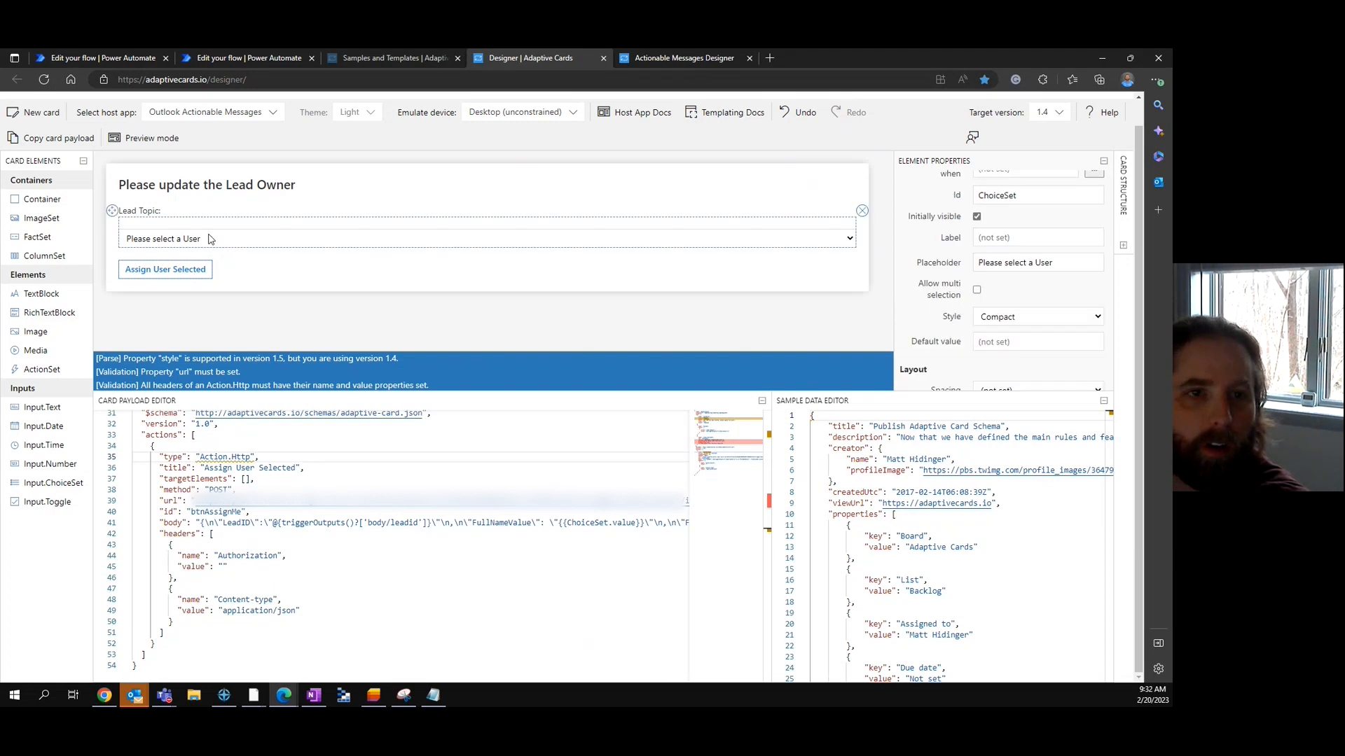
left_click(188, 275)
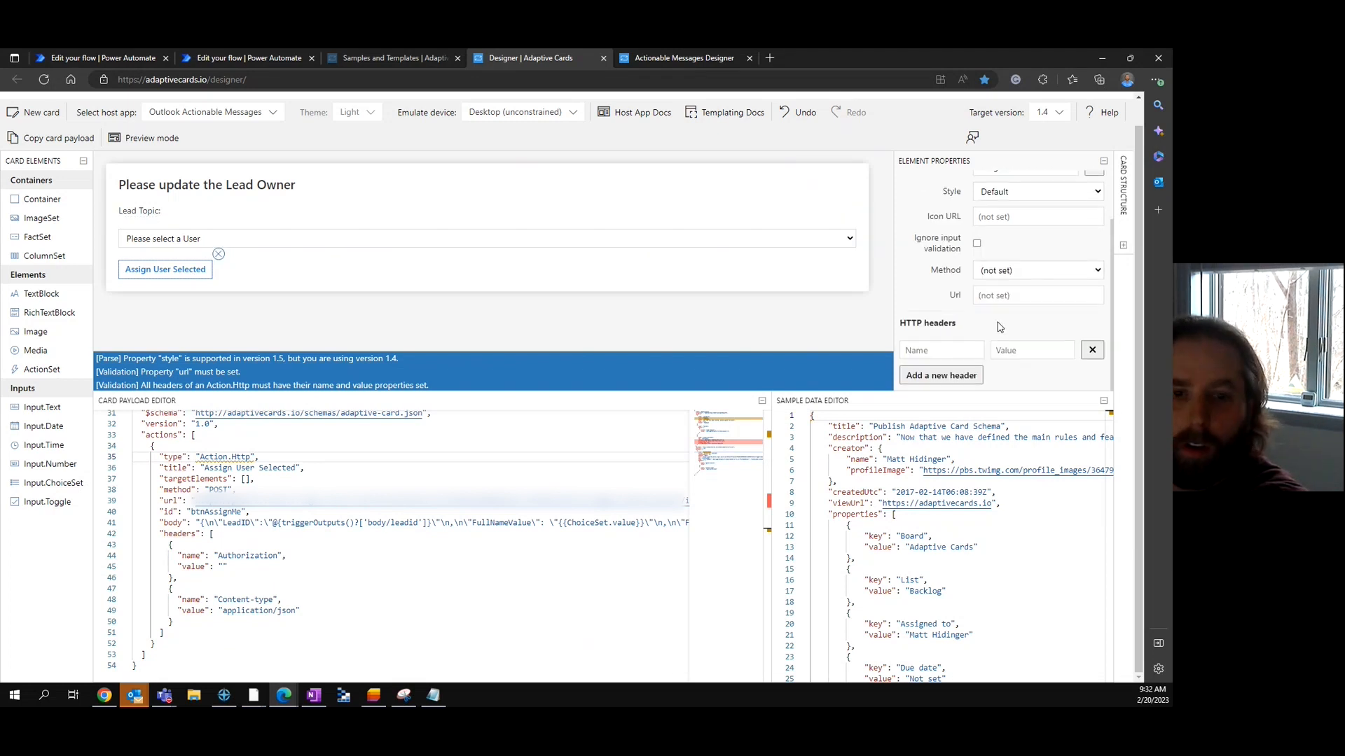
scroll(398, 551, "up", 8)
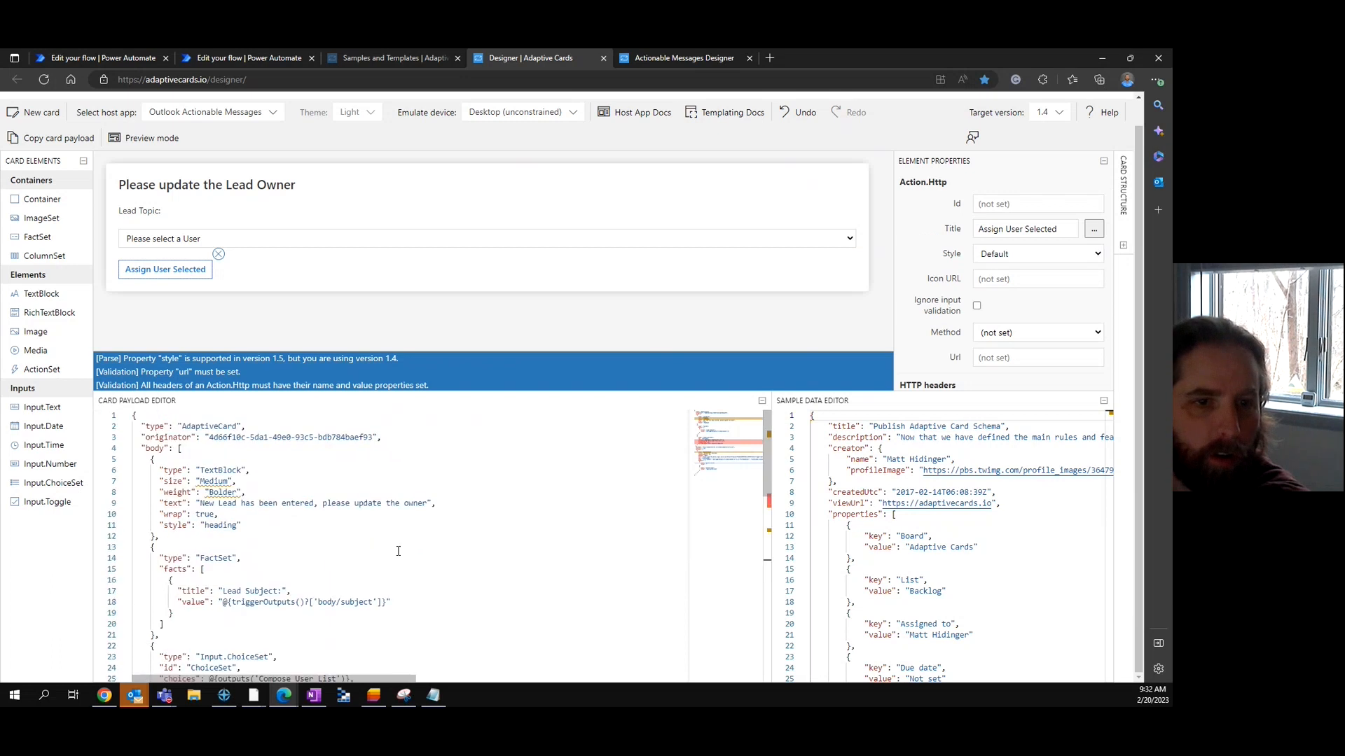
left_click(367, 481)
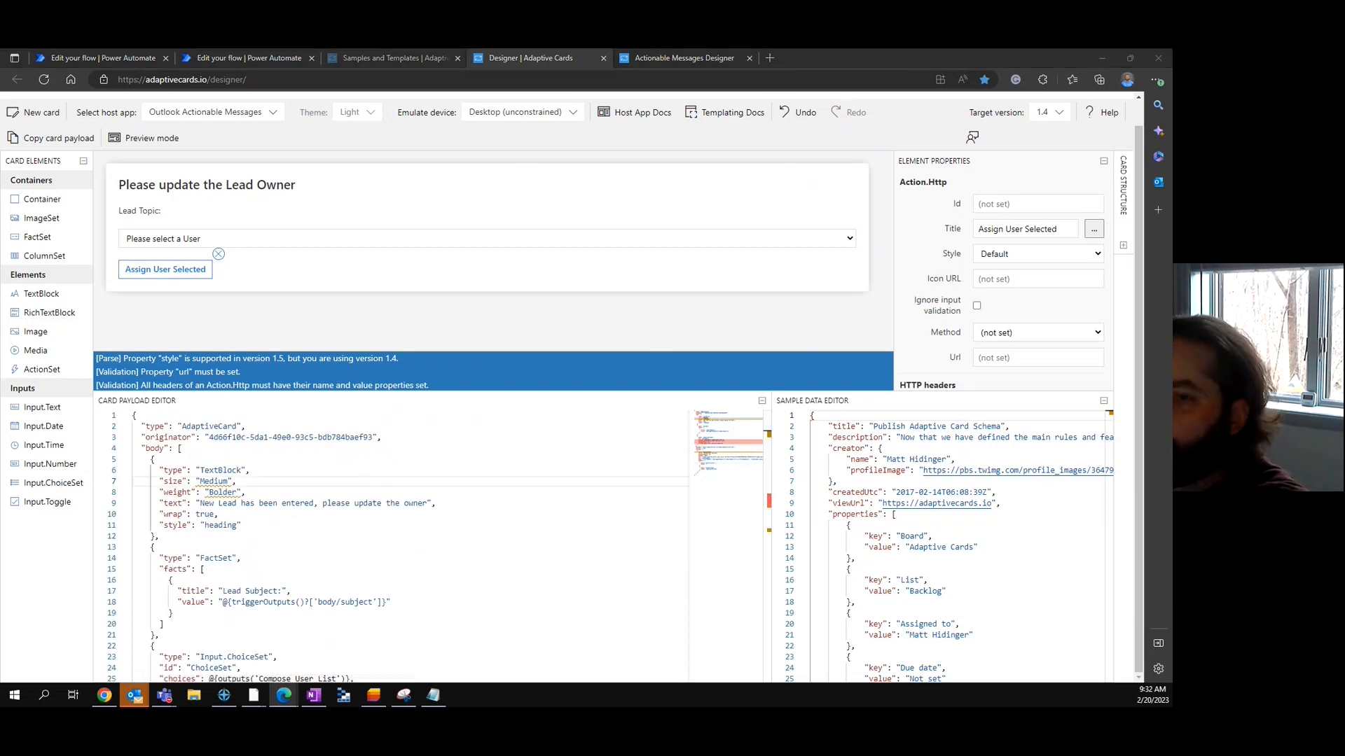
left_click(448, 438)
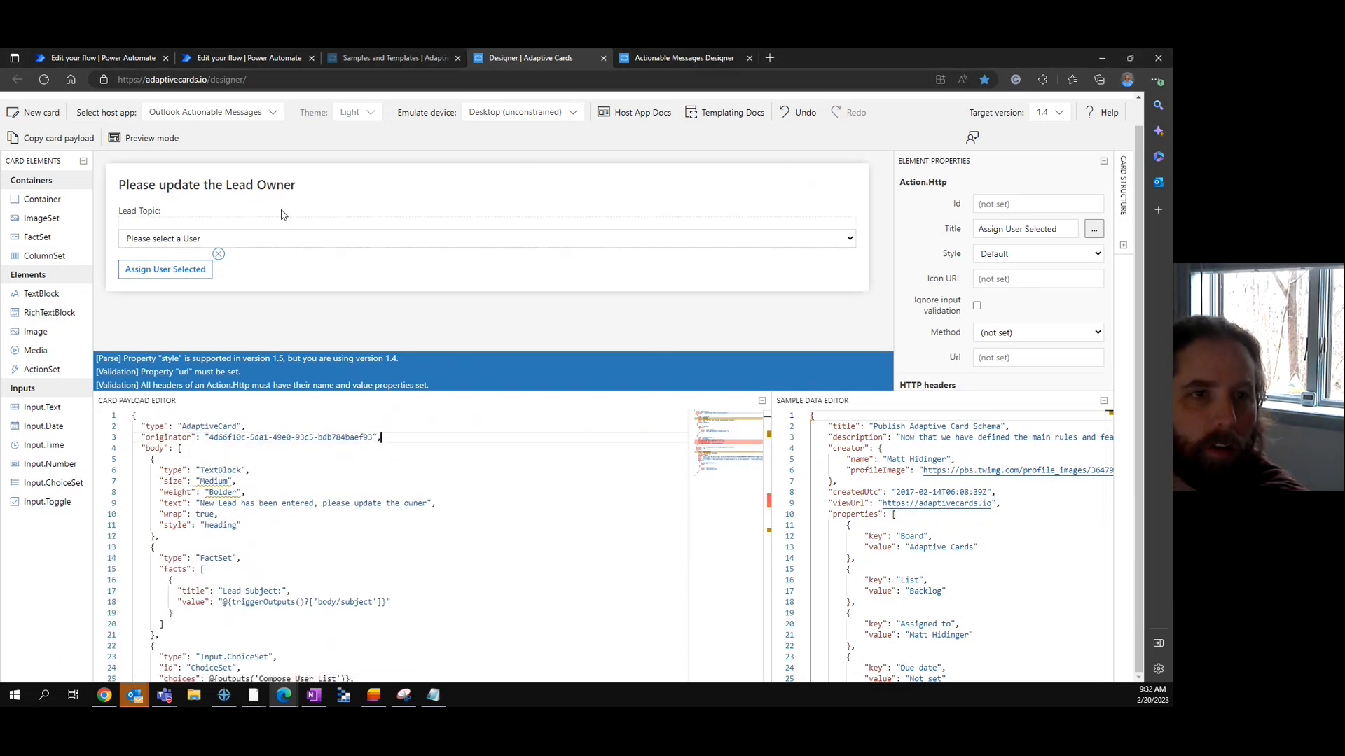
left_click(125, 138)
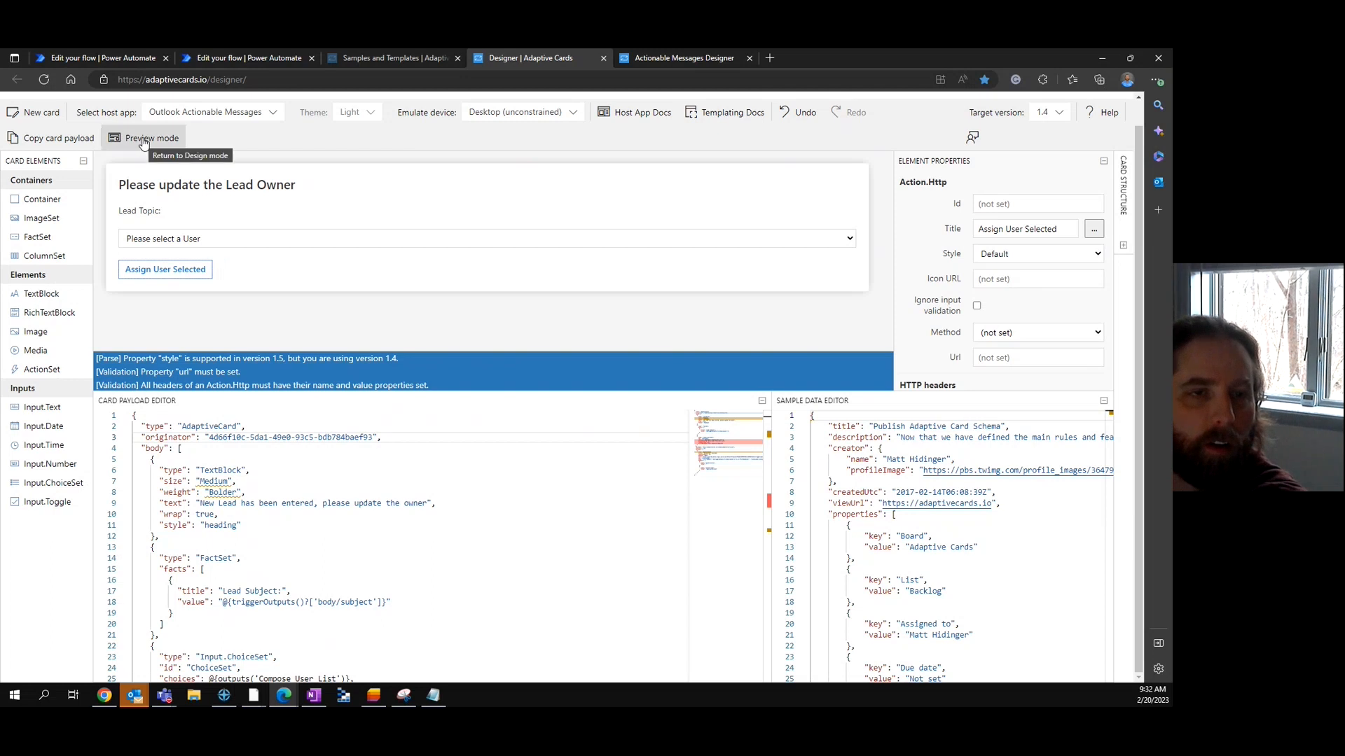
left_click(124, 138)
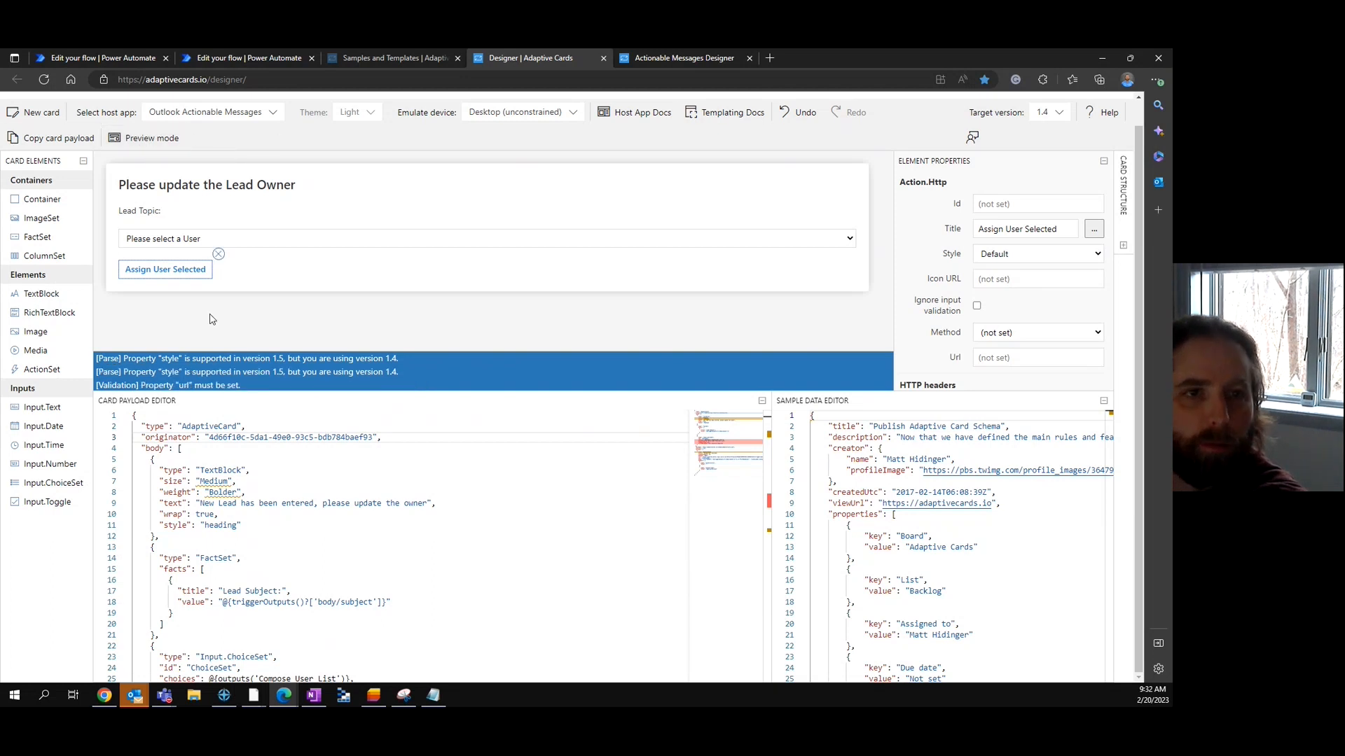
Examine the pasted payload from the choice set down to the Action.Http body and headers
left_click(162, 376)
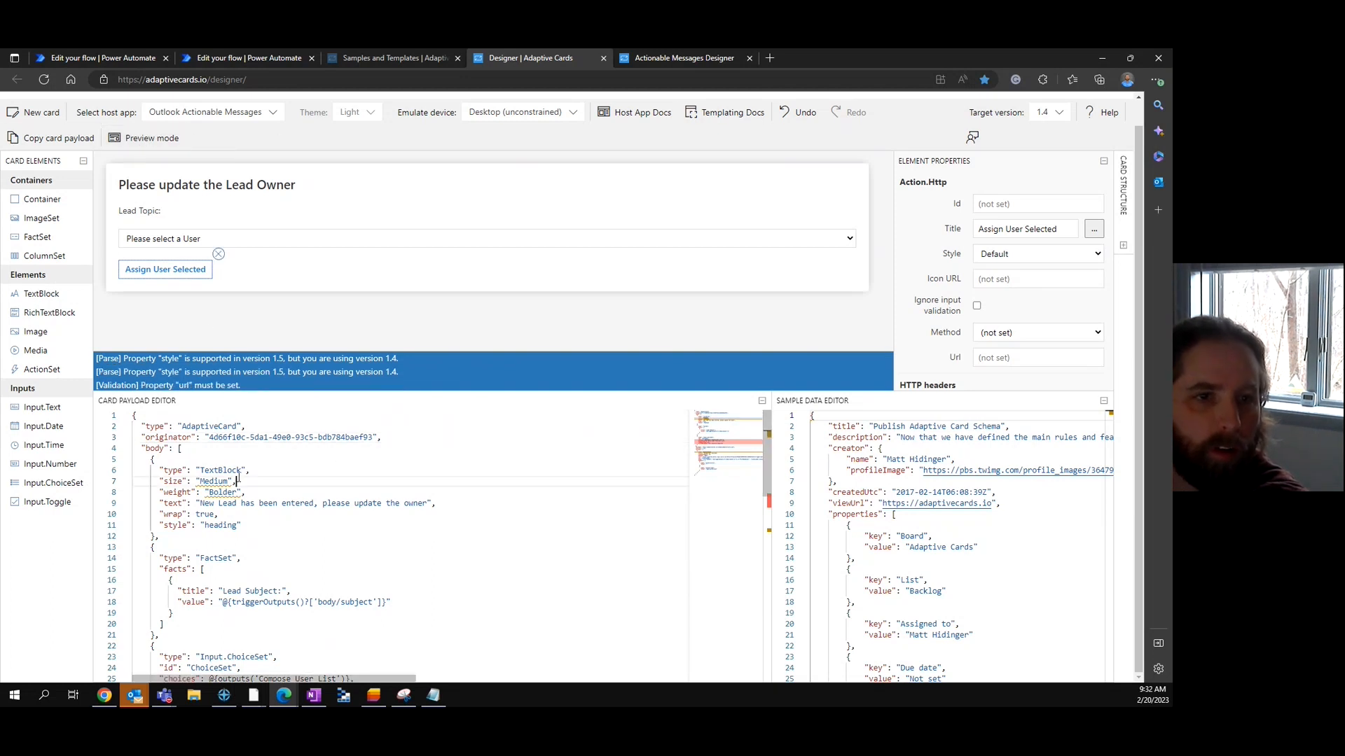
scroll(353, 530, "down", 3)
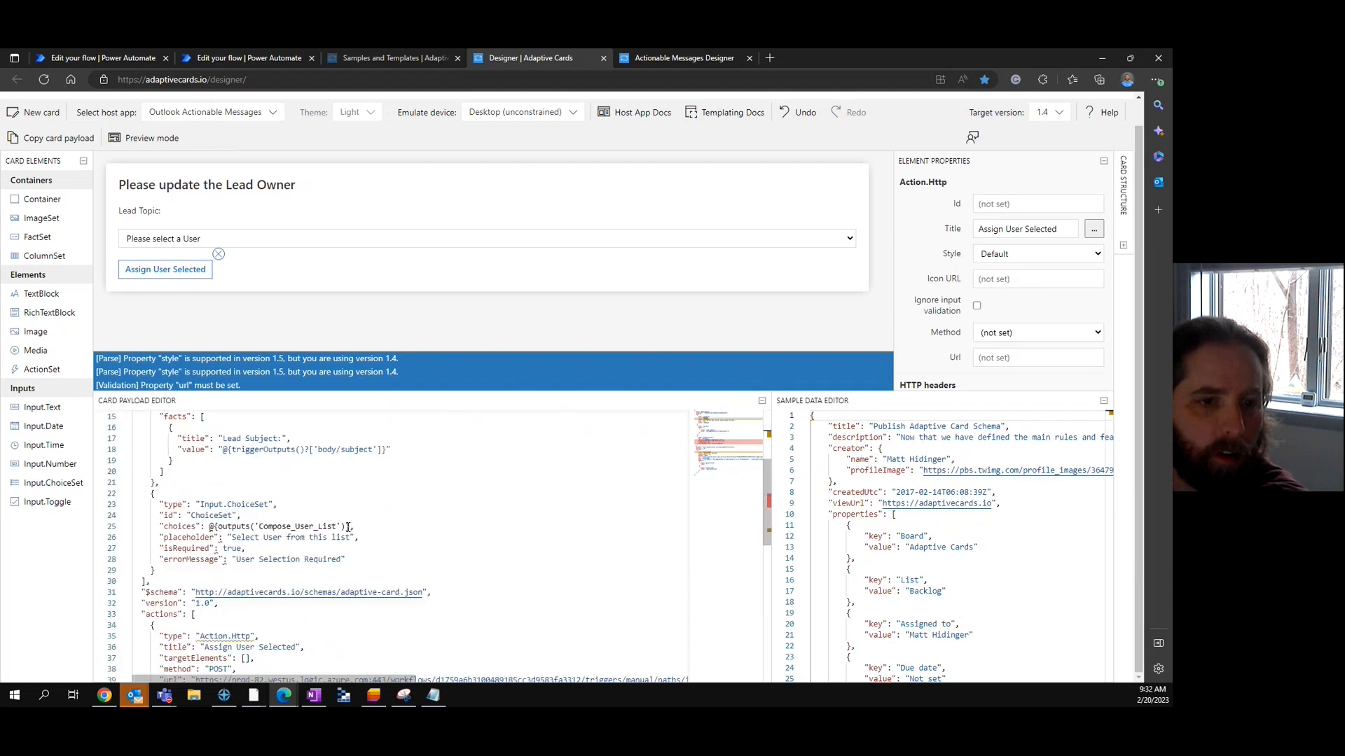
scroll(353, 530, "down", 2)
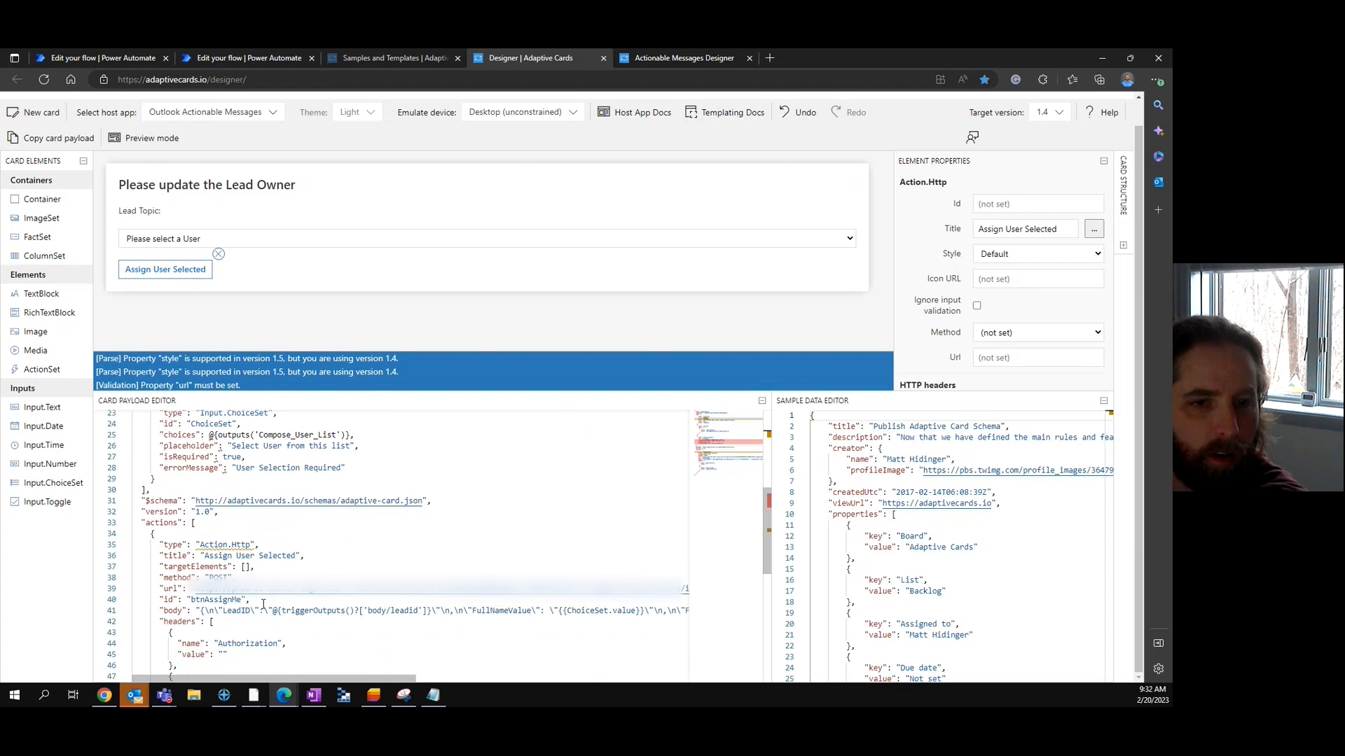
scroll(237, 611, "down", 3)
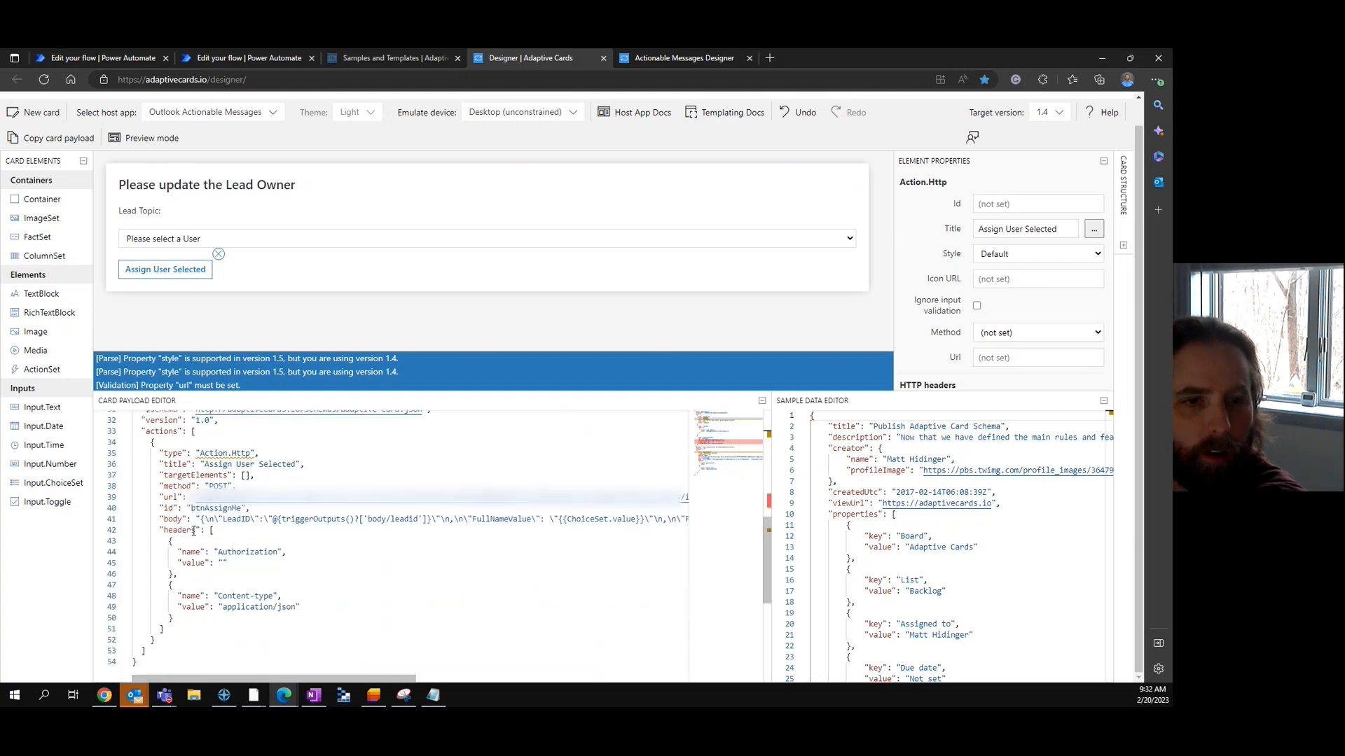
Copy the whole card JSON from the Lead Adaptive Card - Demo flow and replace the designer's card payload with it
left_click(209, 243)
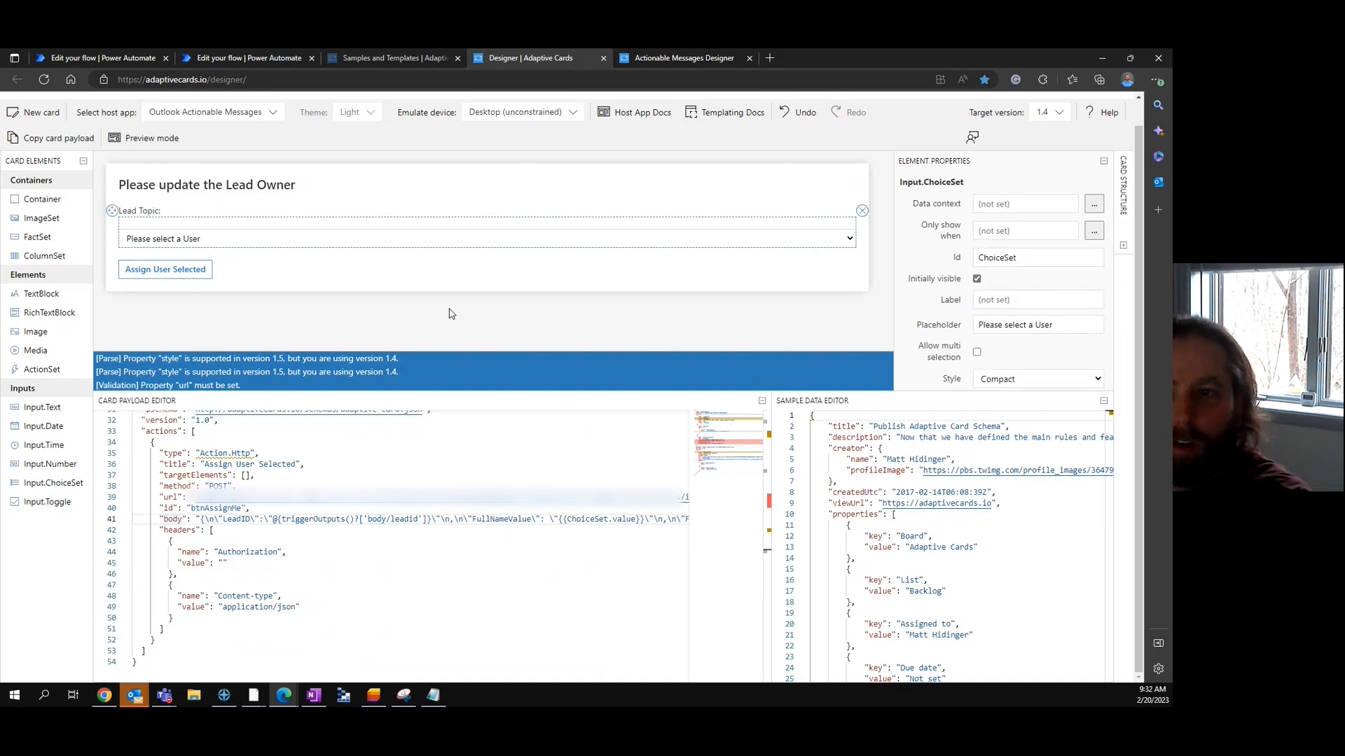
key("ctrl+a")
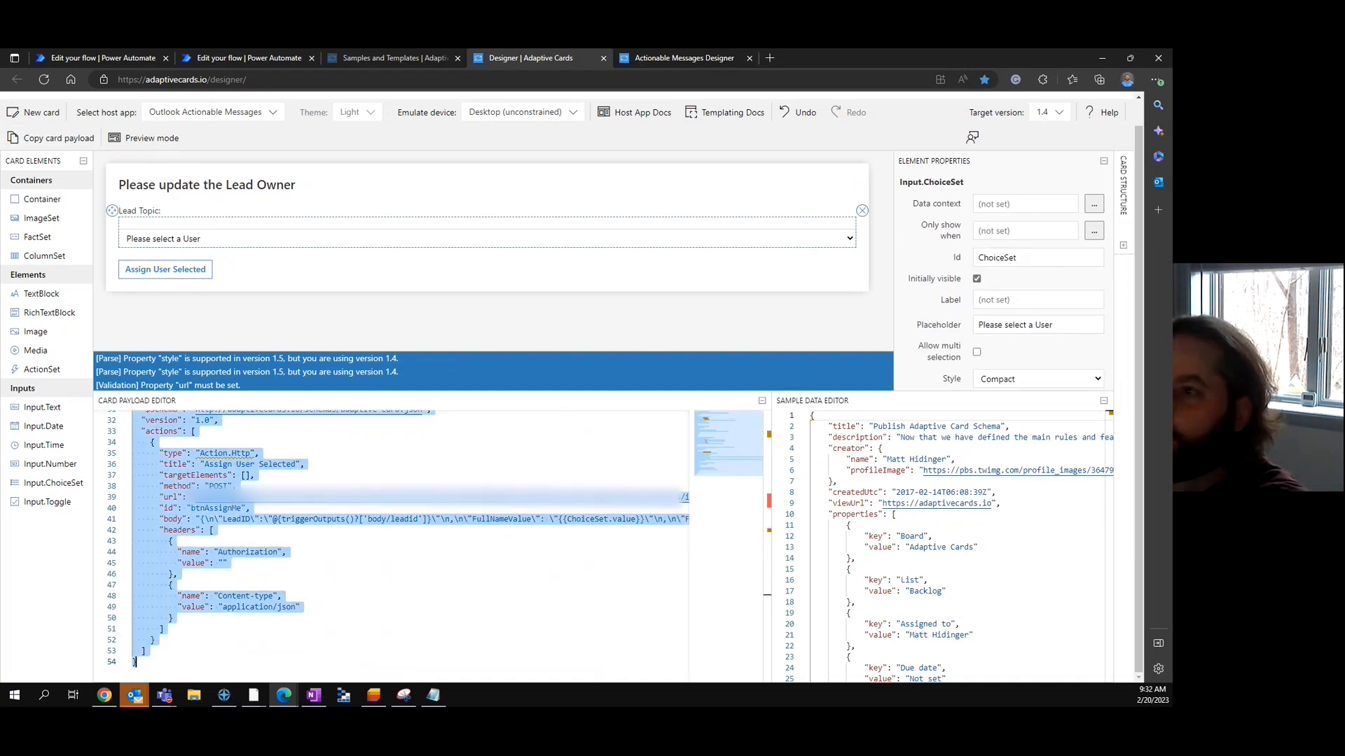
left_click(114, 54)
left_click(708, 373)
key("ctrl+a")
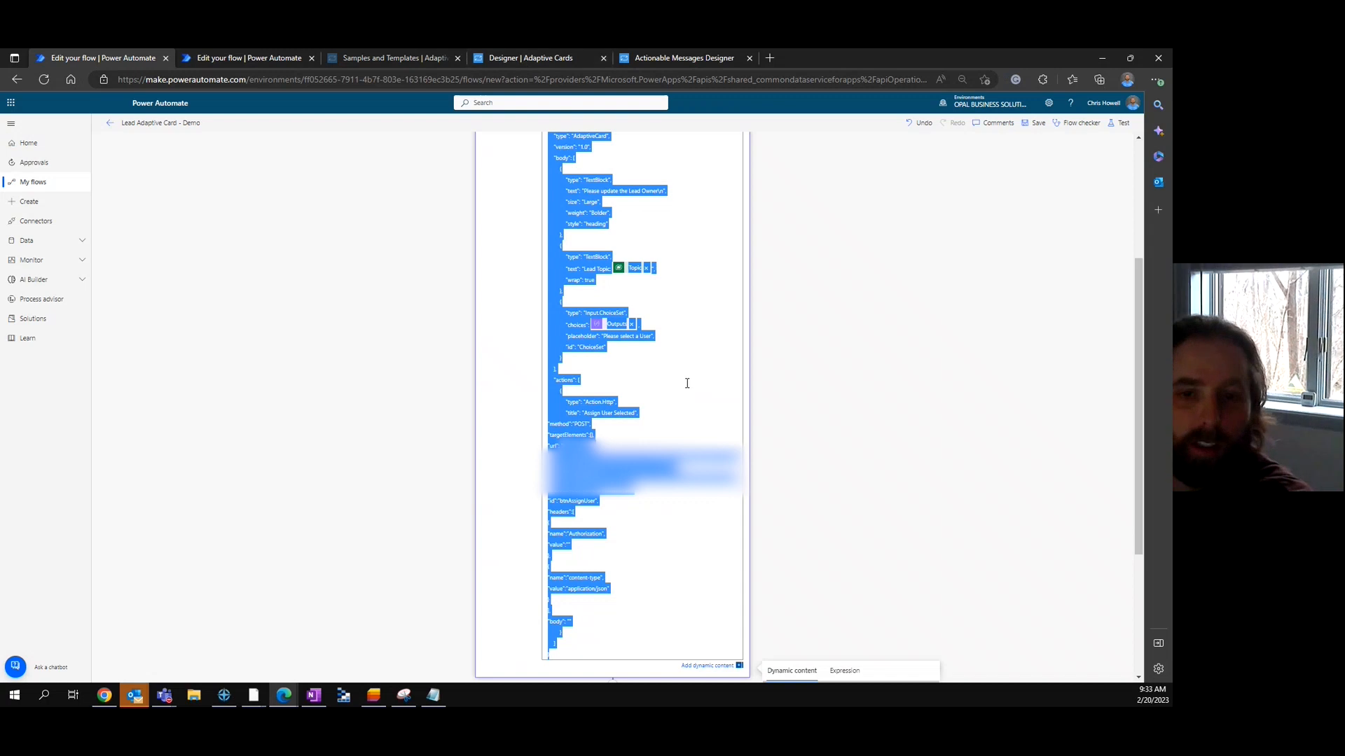
scroll(688, 384, "up", 4)
scroll(696, 387, "down", 6)
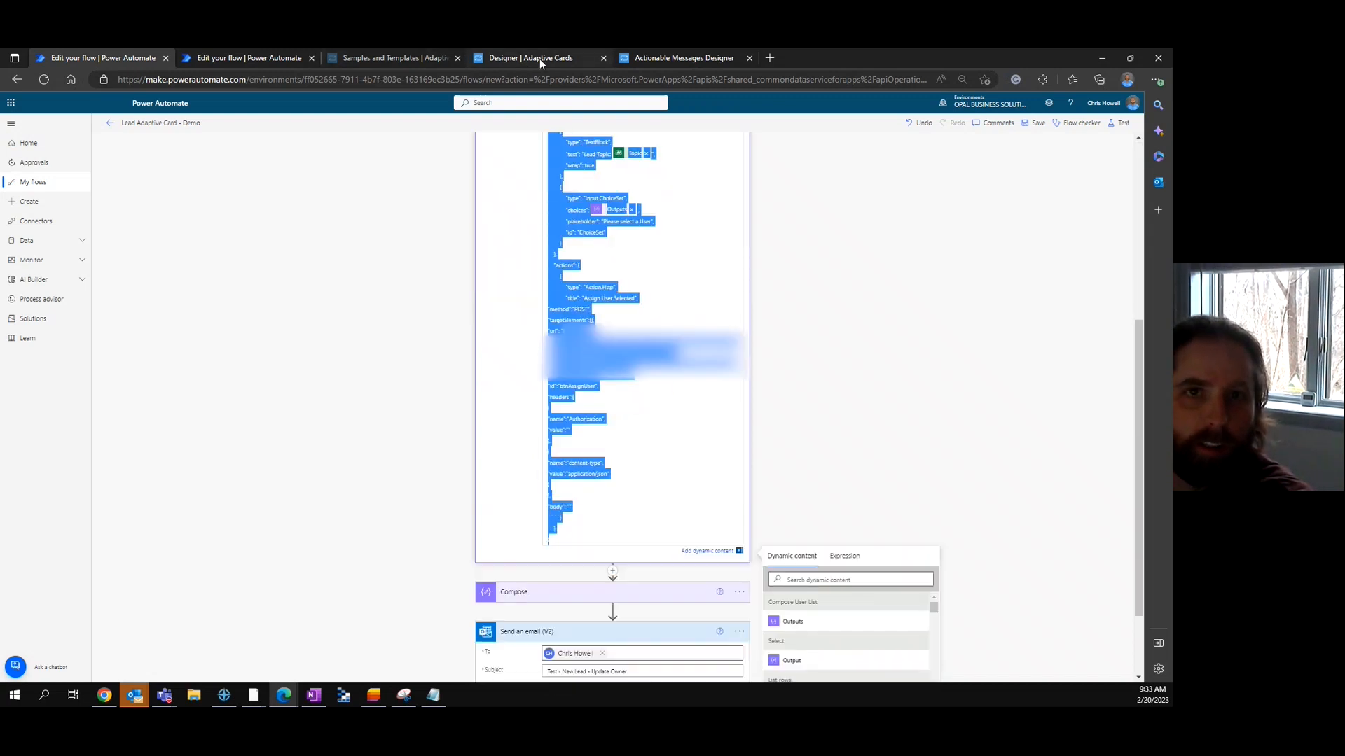
left_click(540, 61)
key("ctrl+v")
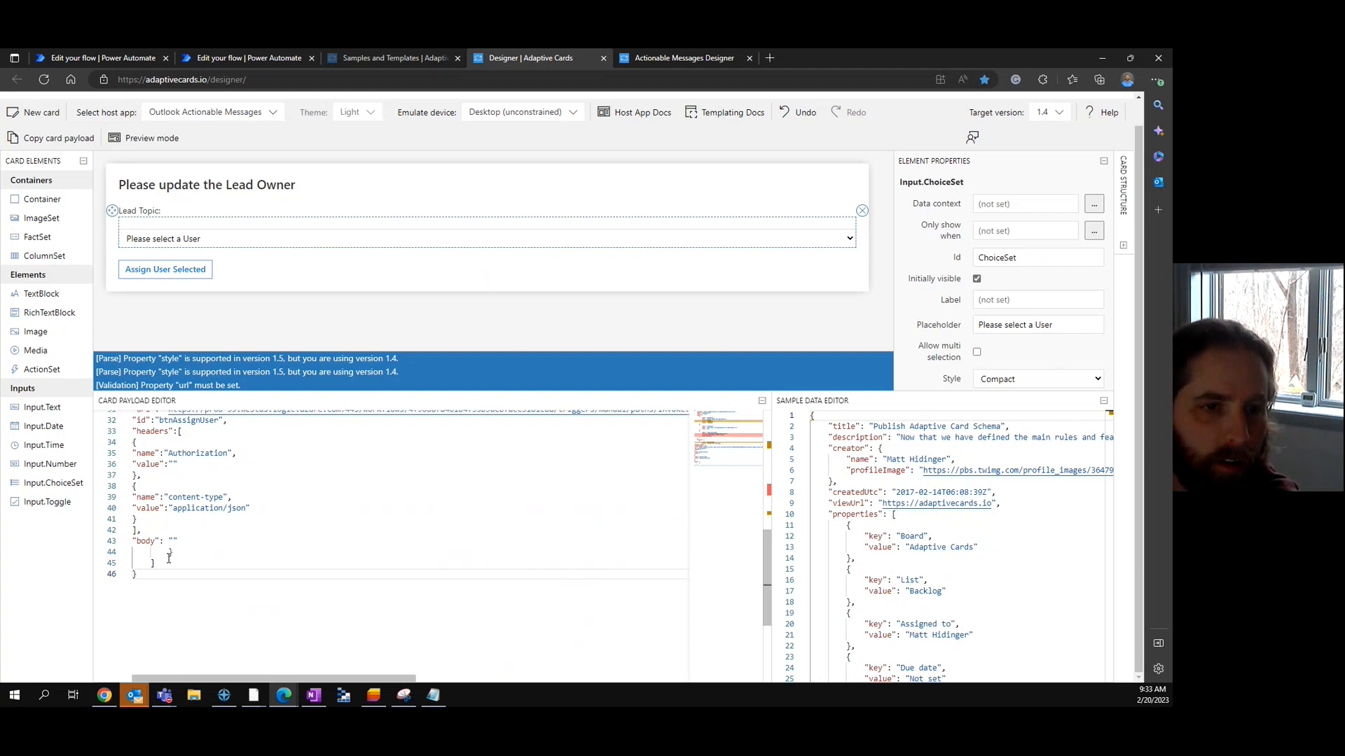
Try removing the empty body property and its closing brace after the headers array in the card payload
left_click_drag(178, 554, 140, 531)
key("BackSpace")
scroll(182, 613, "up", 2)
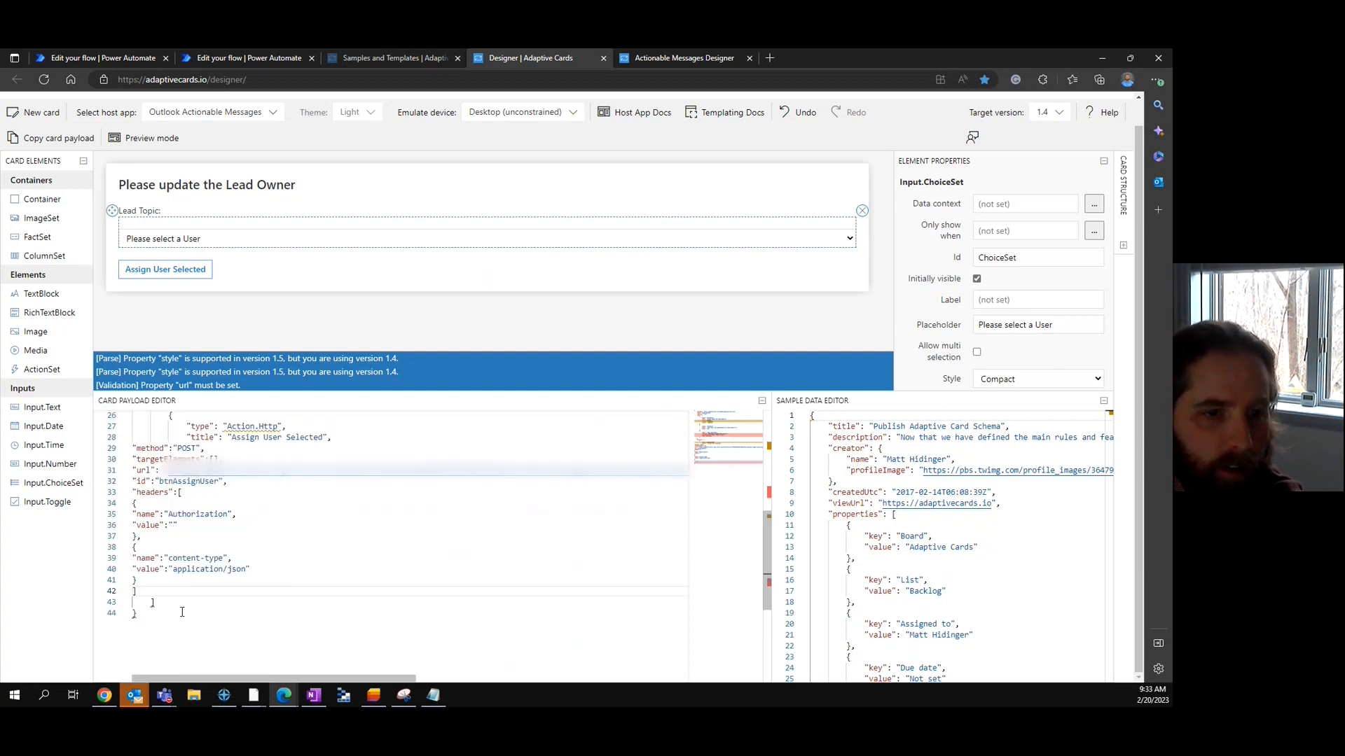
left_click(166, 600)
scroll(192, 592, "up", 2)
scroll(192, 587, "down", 2)
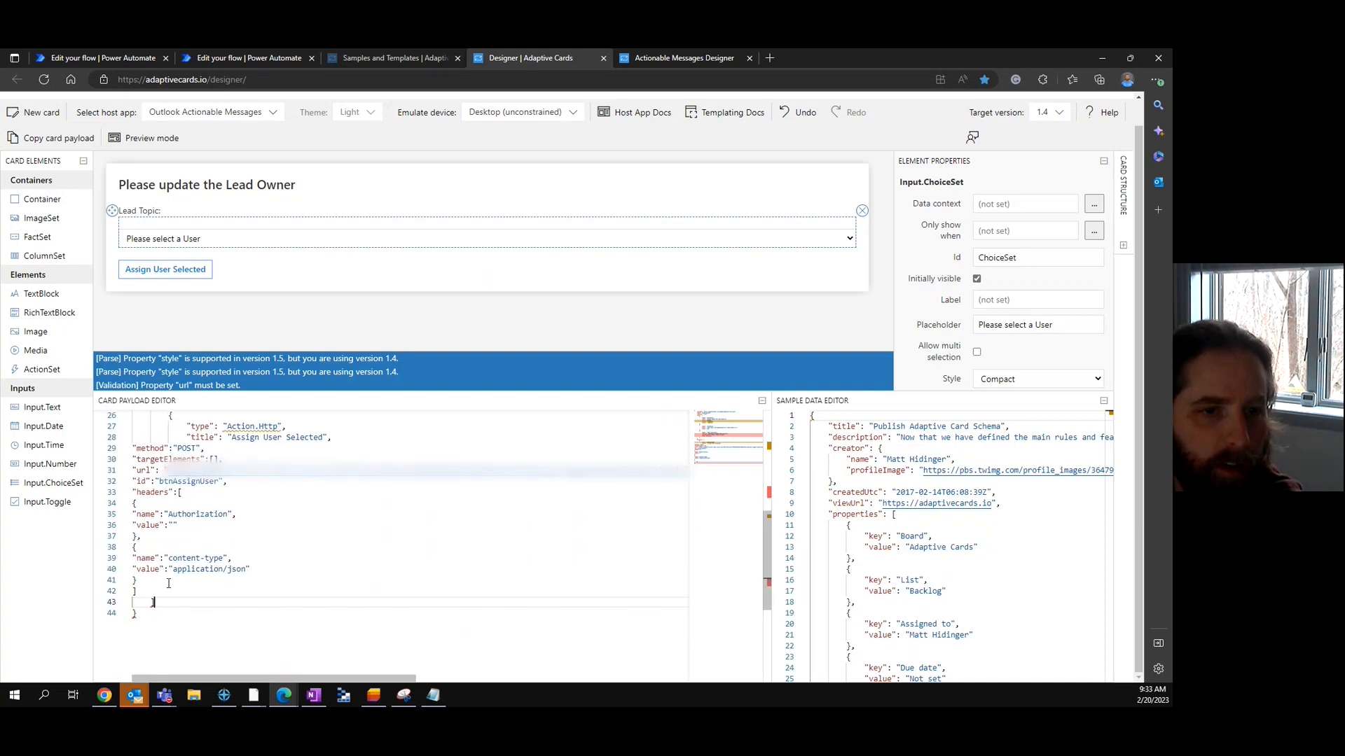
key("Return")
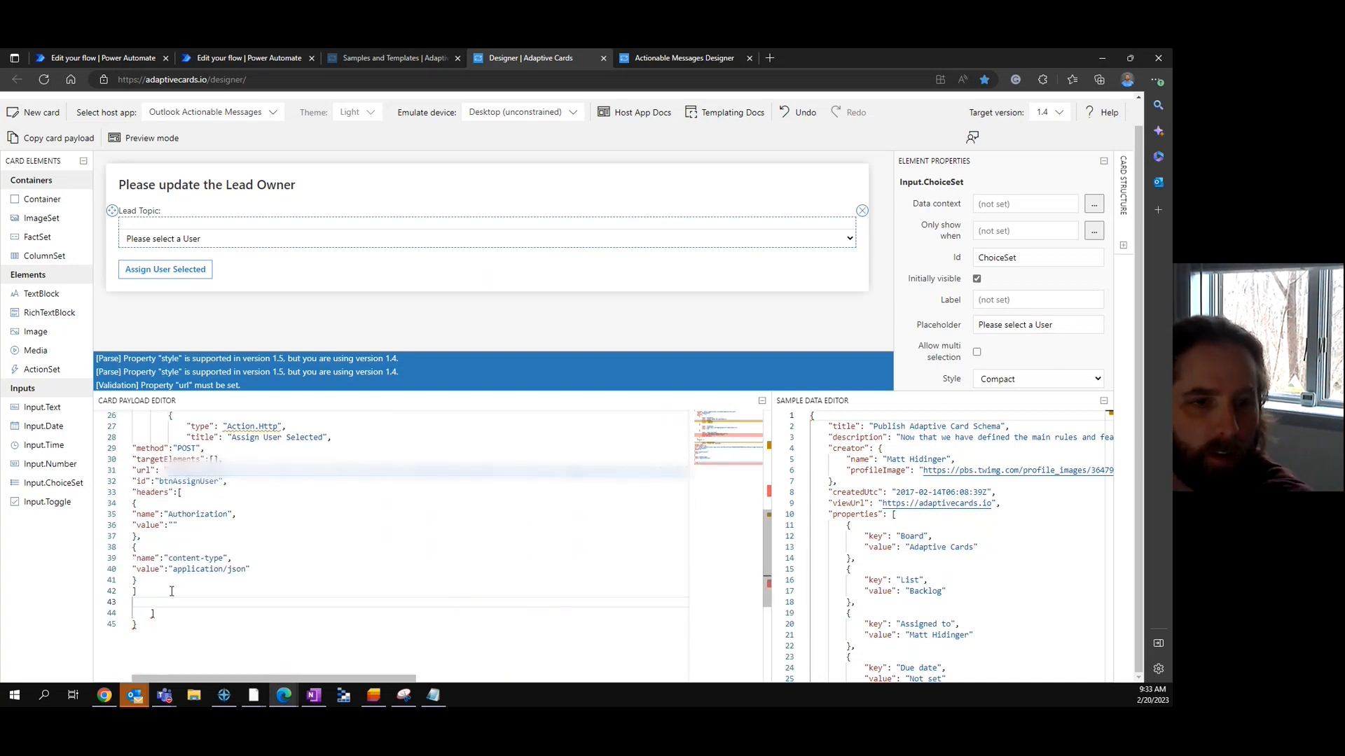
scroll(172, 591, "down", 6)
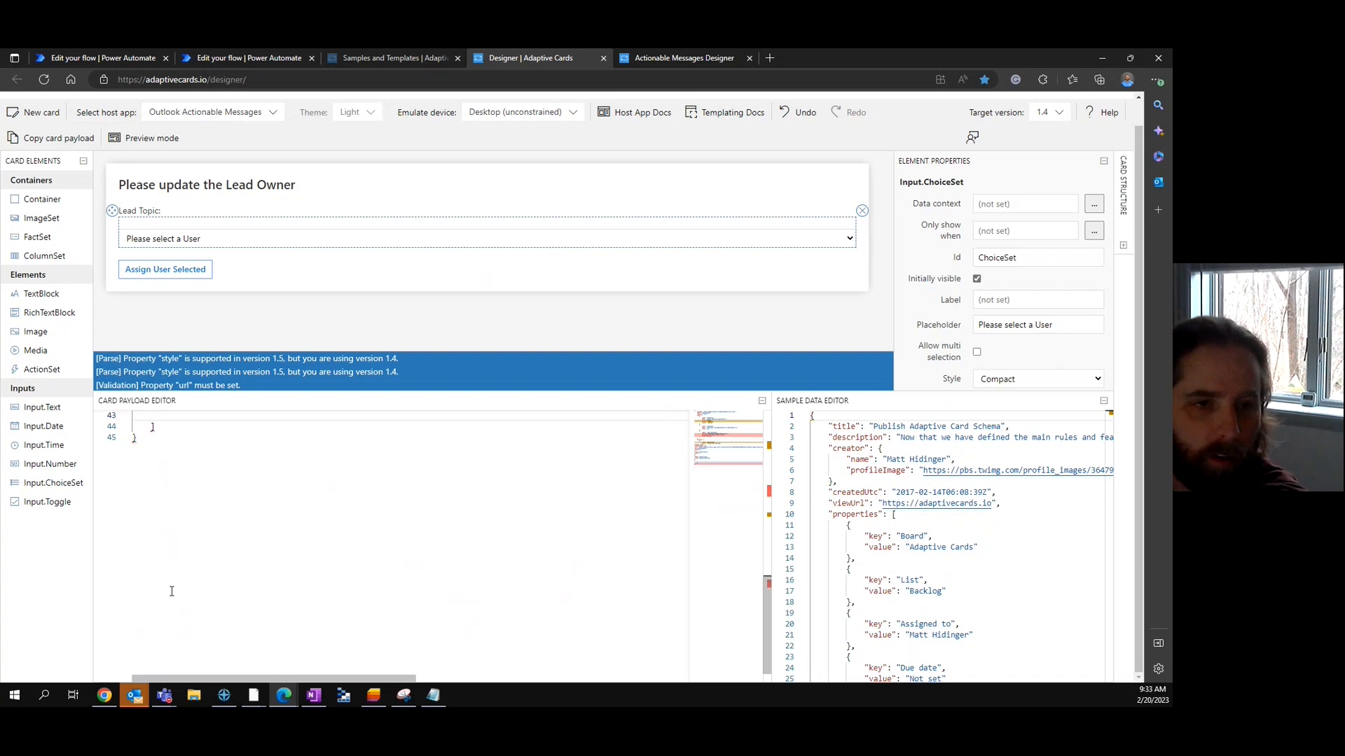
scroll(246, 540, "up", 6)
Replace the designer's entire card payload with the card JSON copied from the flow again
left_click(116, 59)
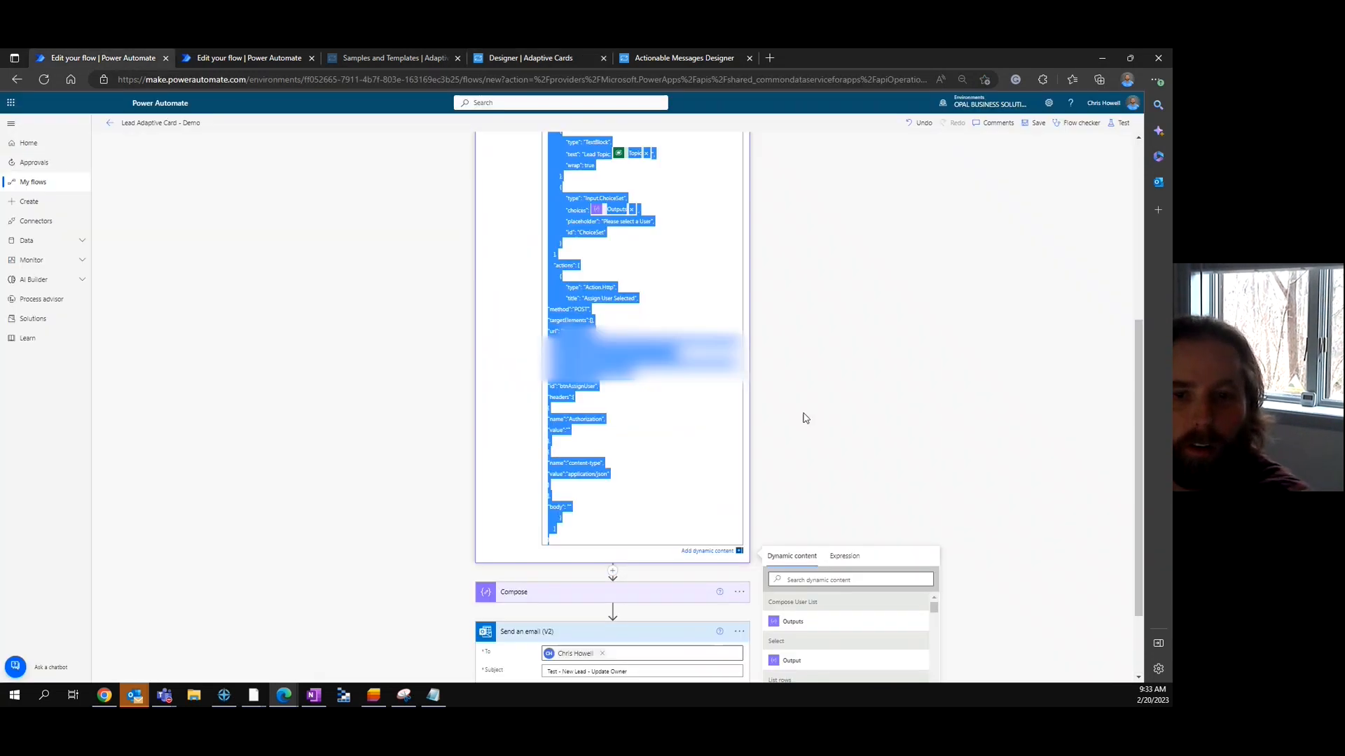
left_click(536, 63)
left_click(315, 517)
key("ctrl+a")
key("ctrl+v")
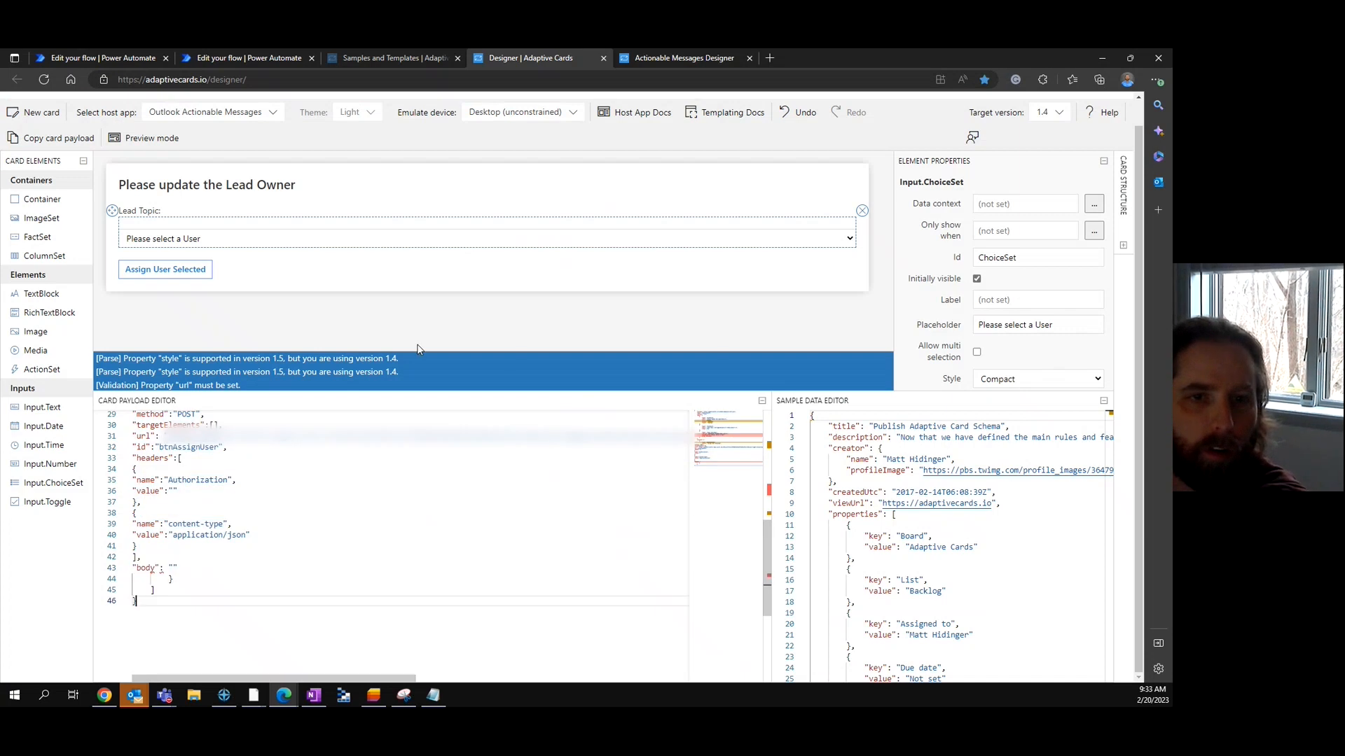
Examine the Assign User Selected action and the card payload from its text blocks down to the empty Action.Http body
left_click(158, 270)
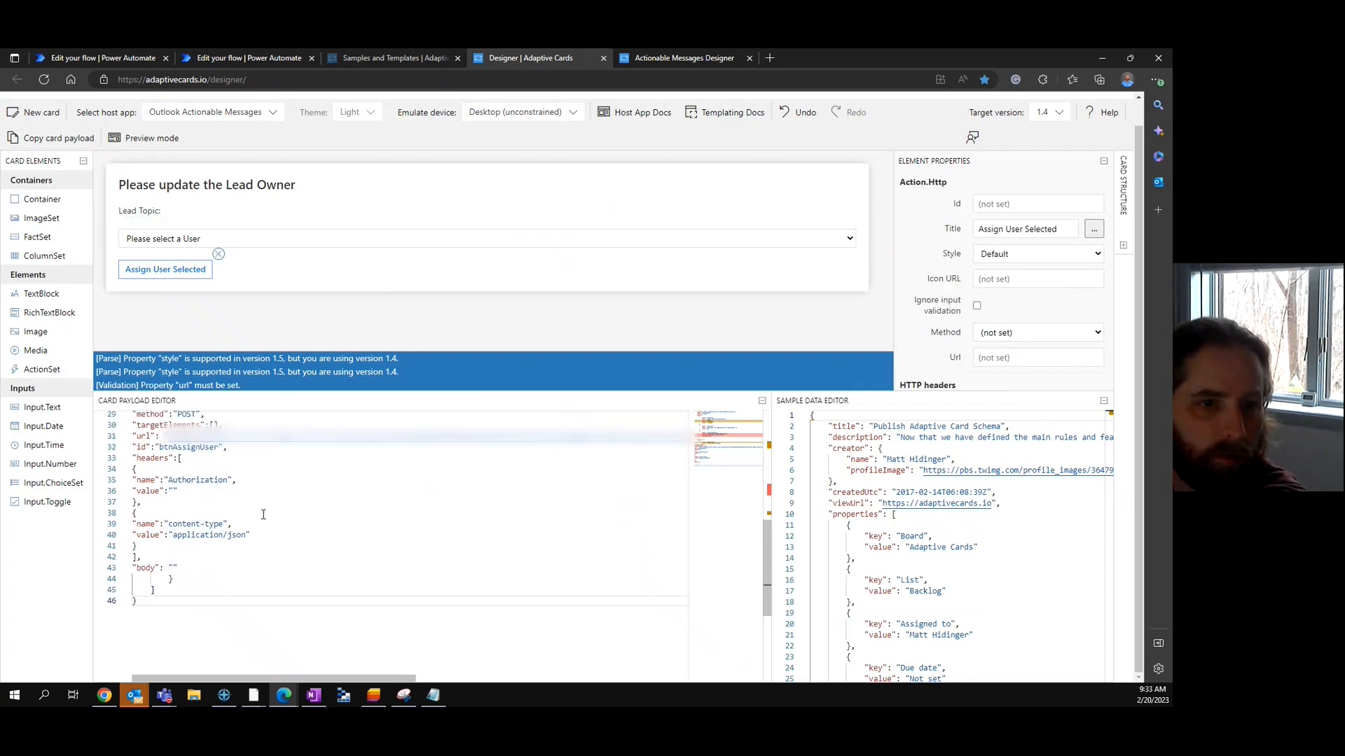
scroll(264, 515, "up", 3)
scroll(281, 512, "up", 5)
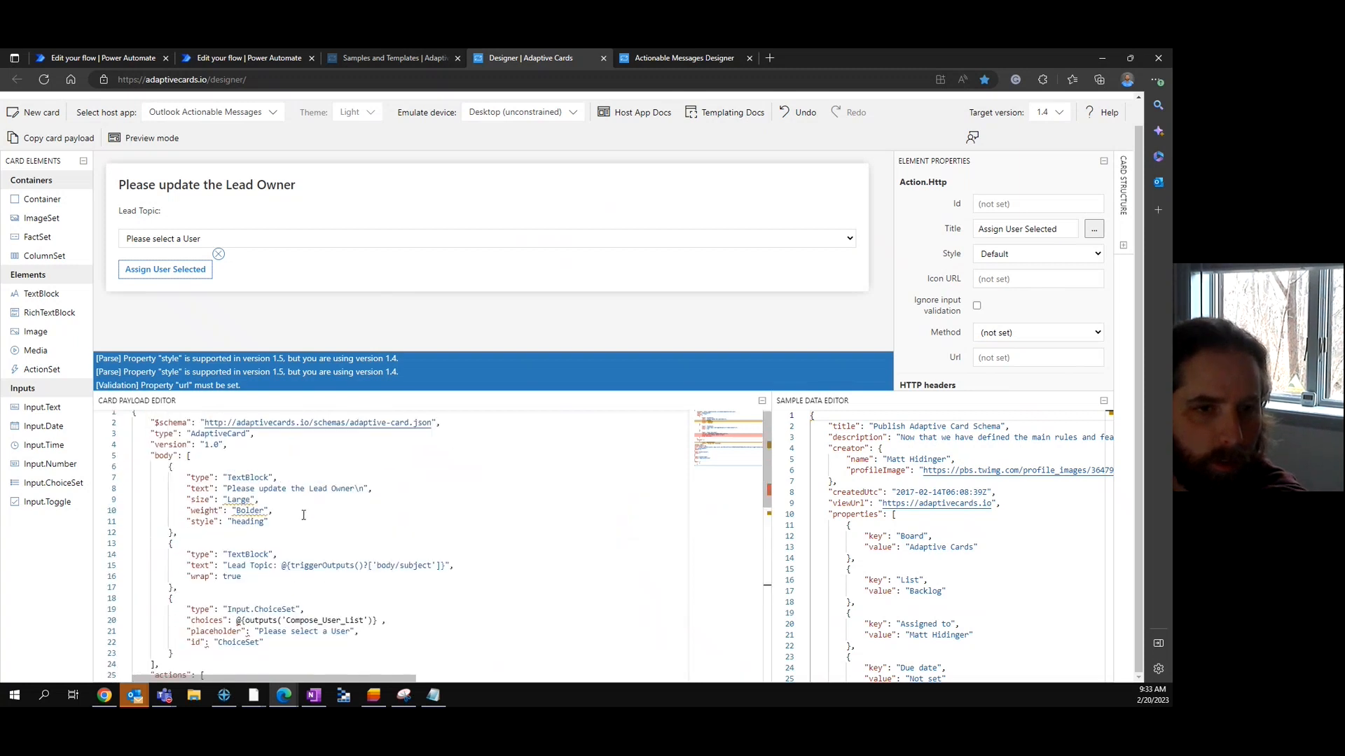
scroll(258, 430, "up", 2)
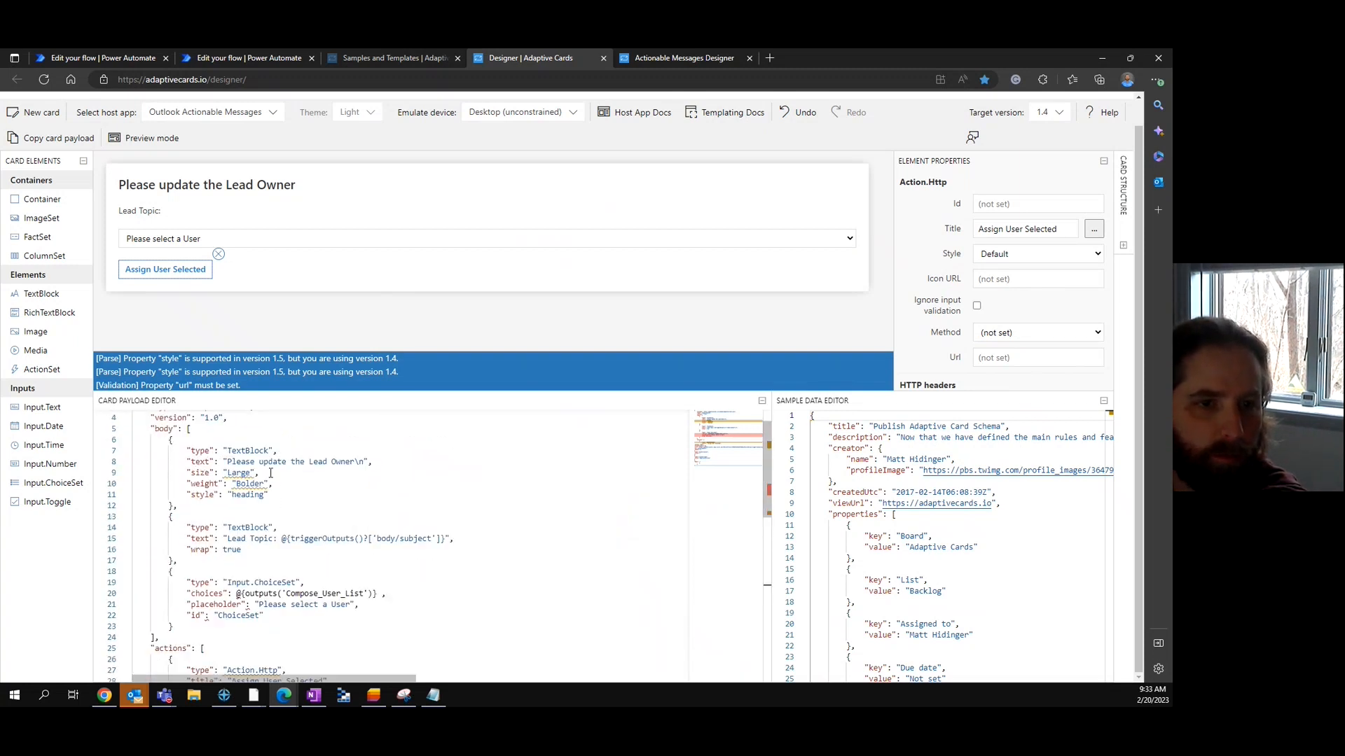
scroll(281, 475, "down", 3)
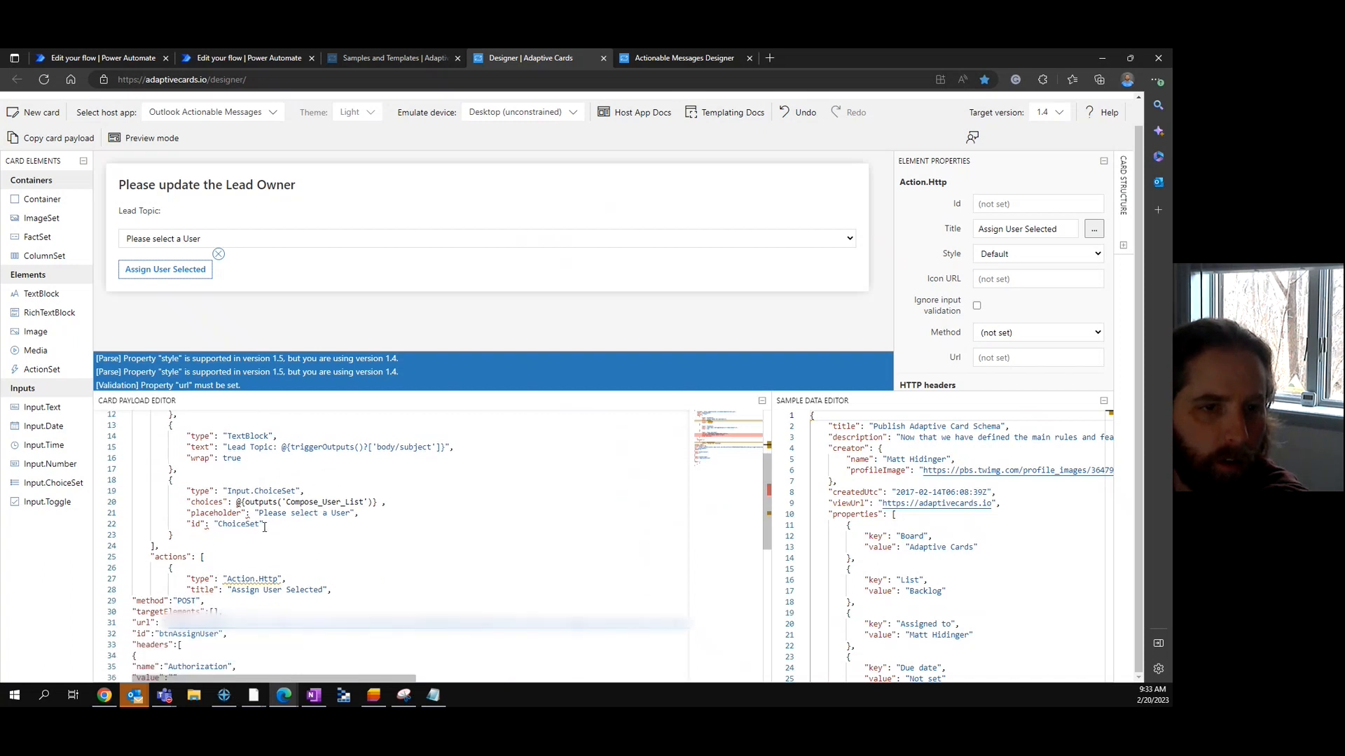
scroll(252, 490, "down", 3)
scroll(261, 593, "down", 3)
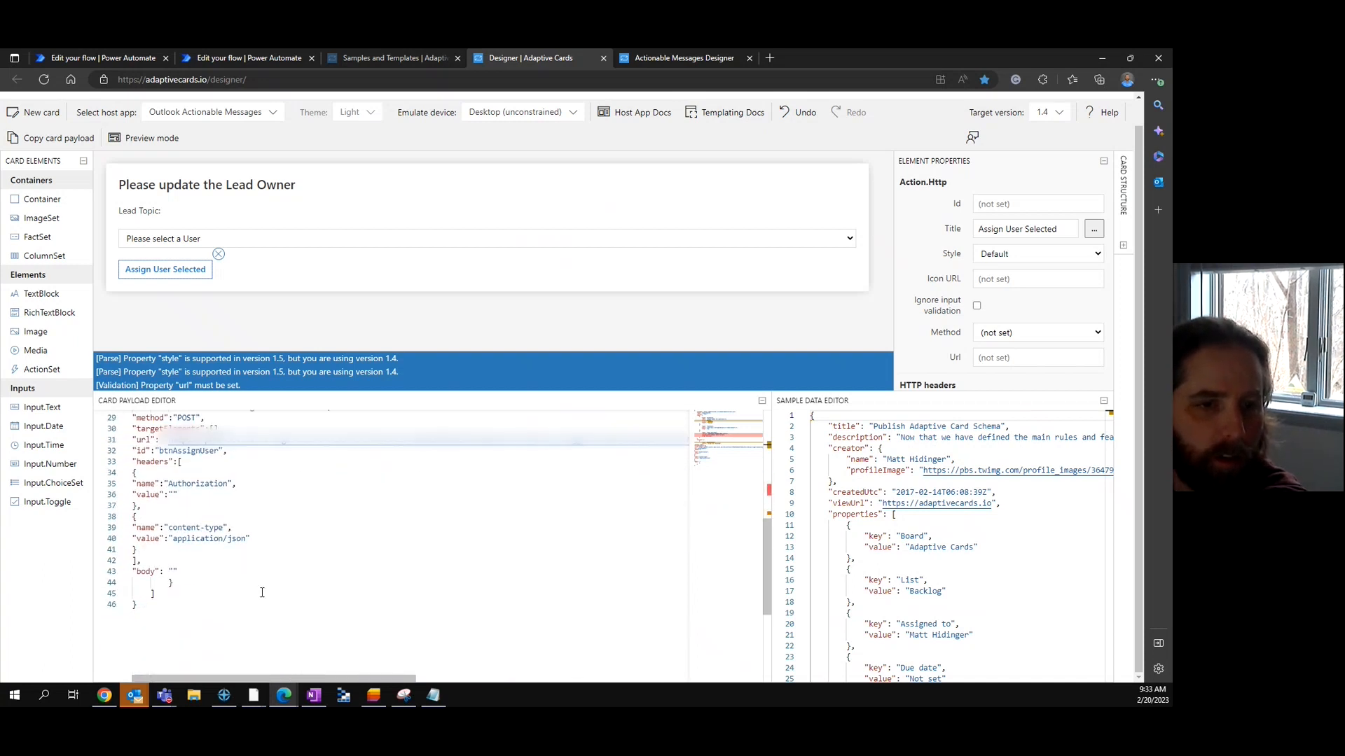
left_click(171, 573)
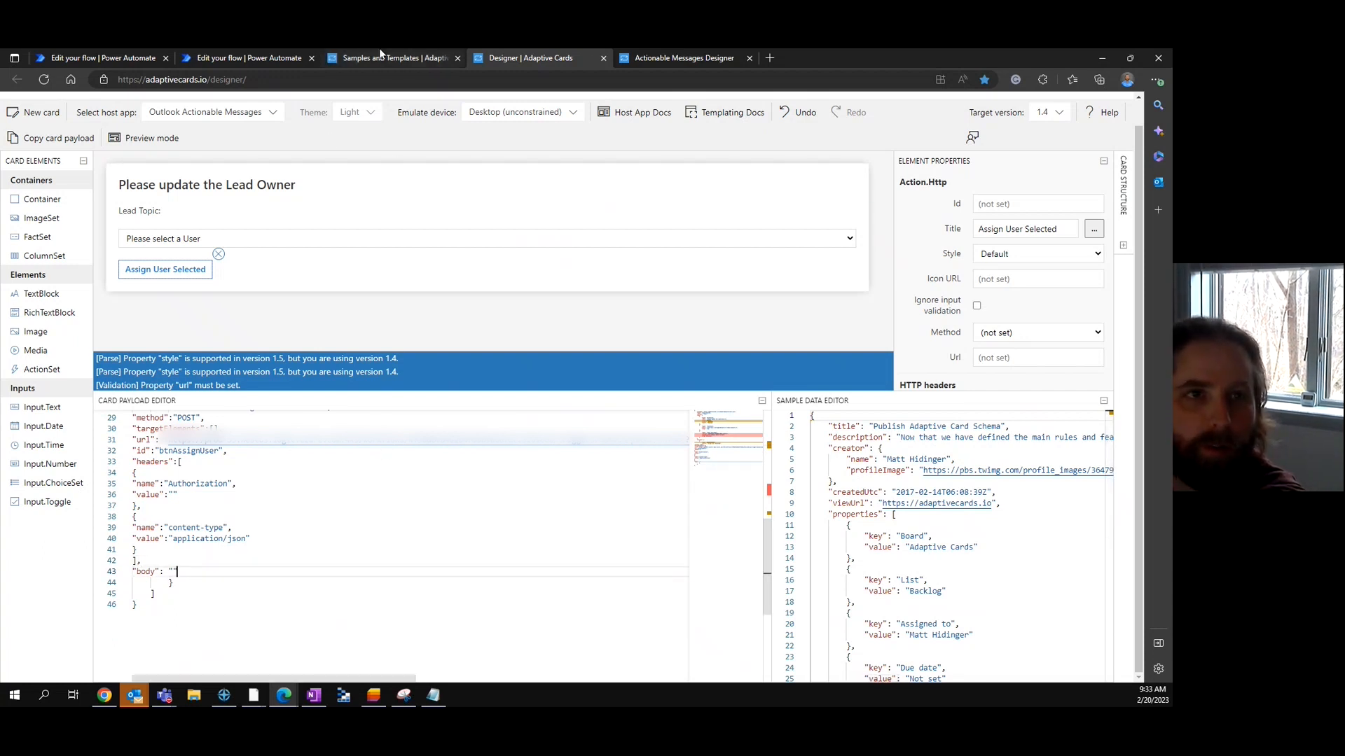
Switch to the Power Automate flow and check the empty body property in its card JSON, returning to the designer
left_click(77, 56)
left_click(724, 465)
left_click(583, 506)
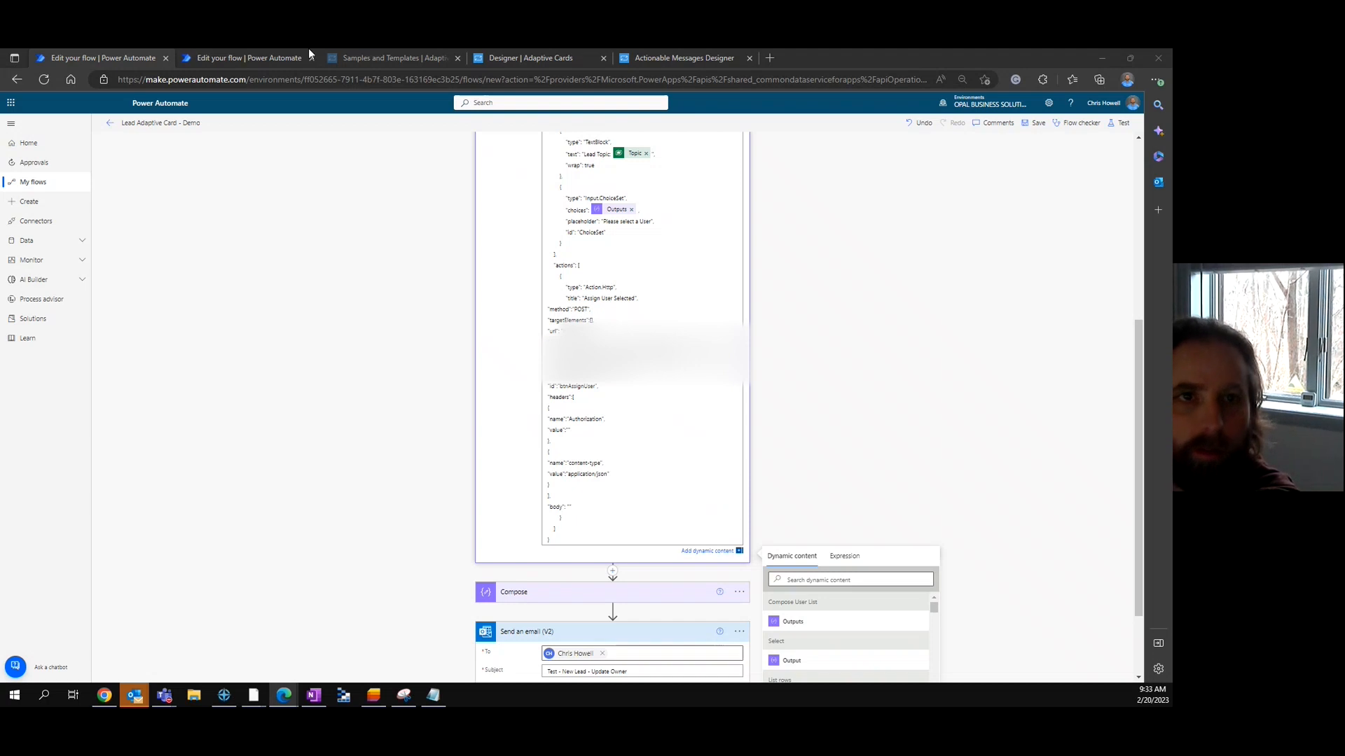
left_click(516, 54)
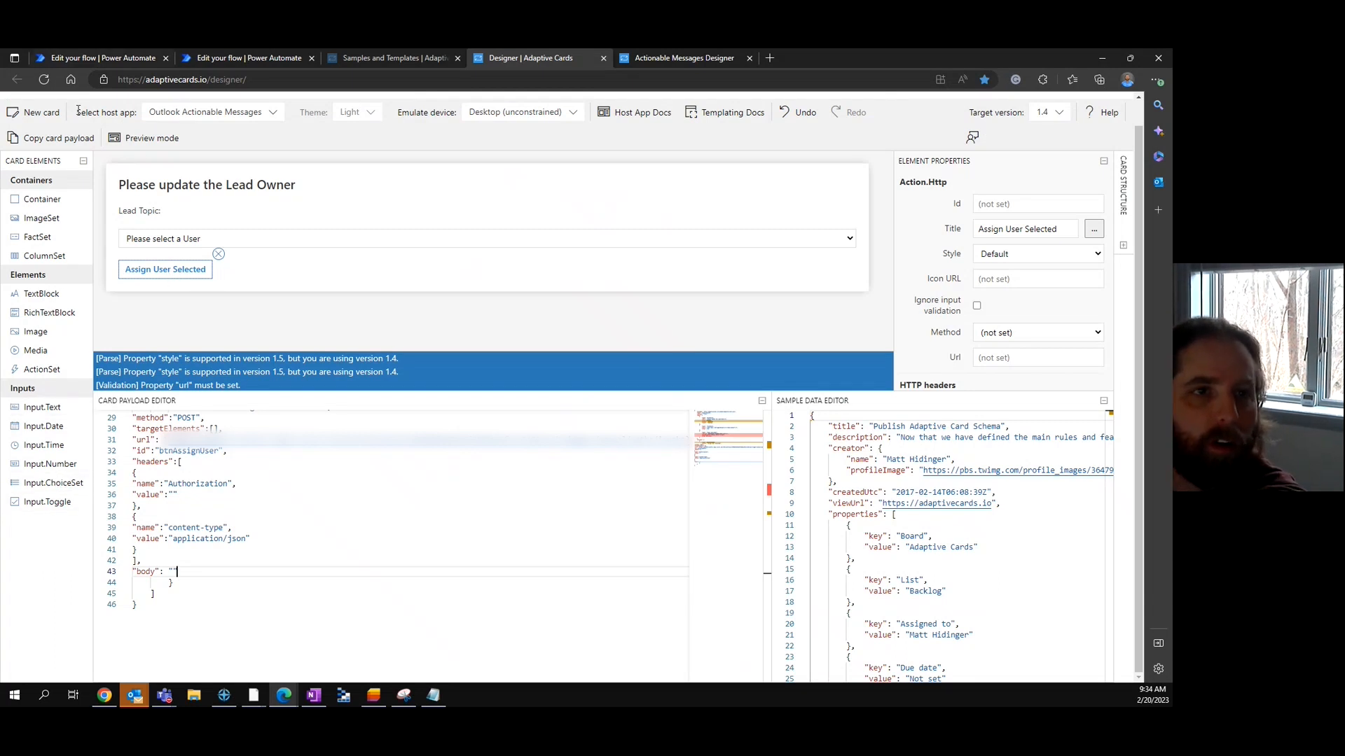
Open the Expense report with labels sample on the Adaptive Cards site and test its Approve action
left_click(388, 58)
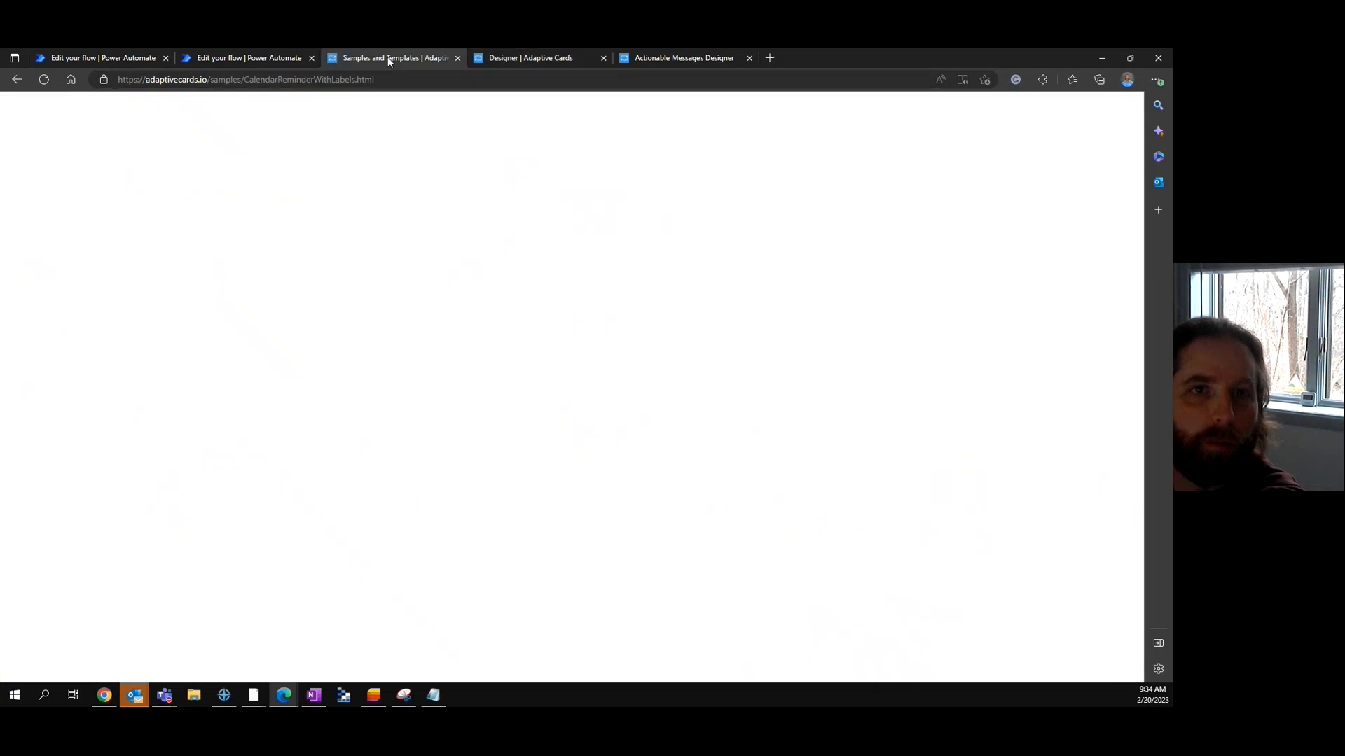
left_click(384, 112)
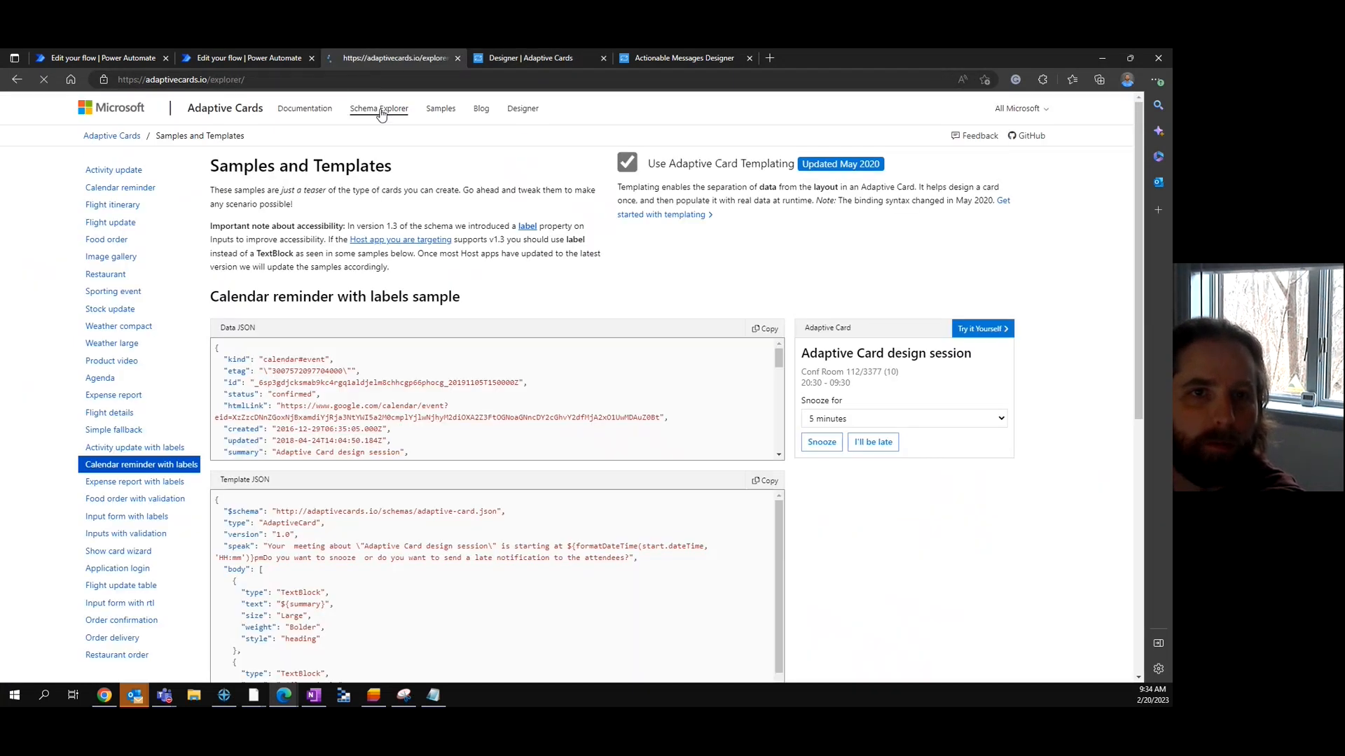
left_click(439, 110)
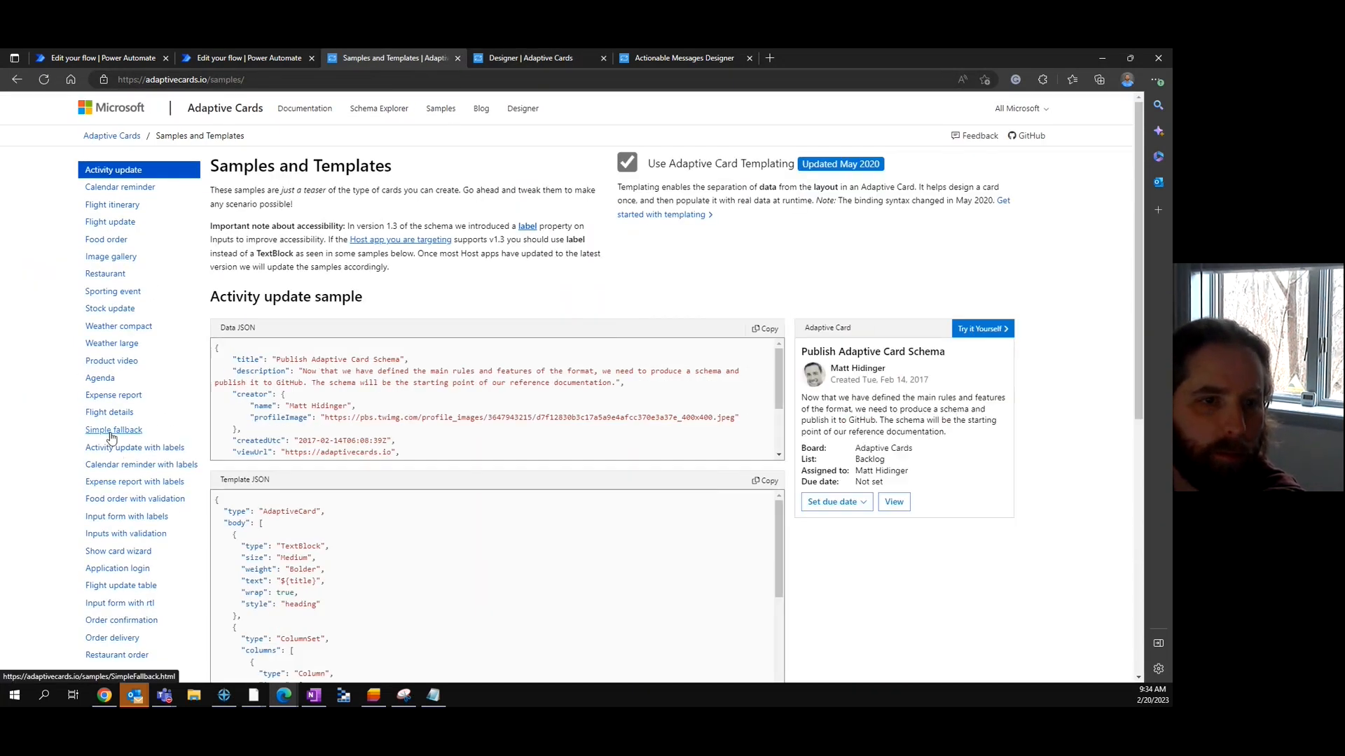
left_click(131, 482)
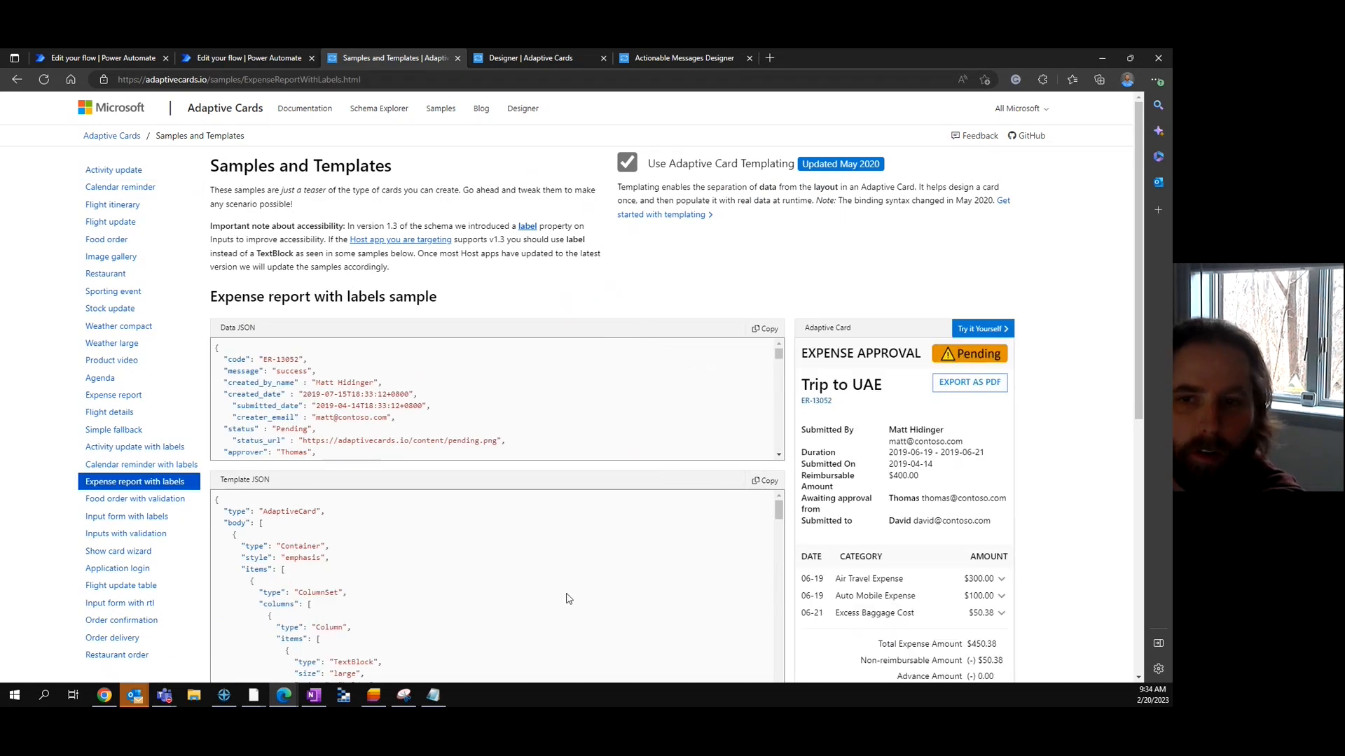
scroll(963, 399, "down", 7)
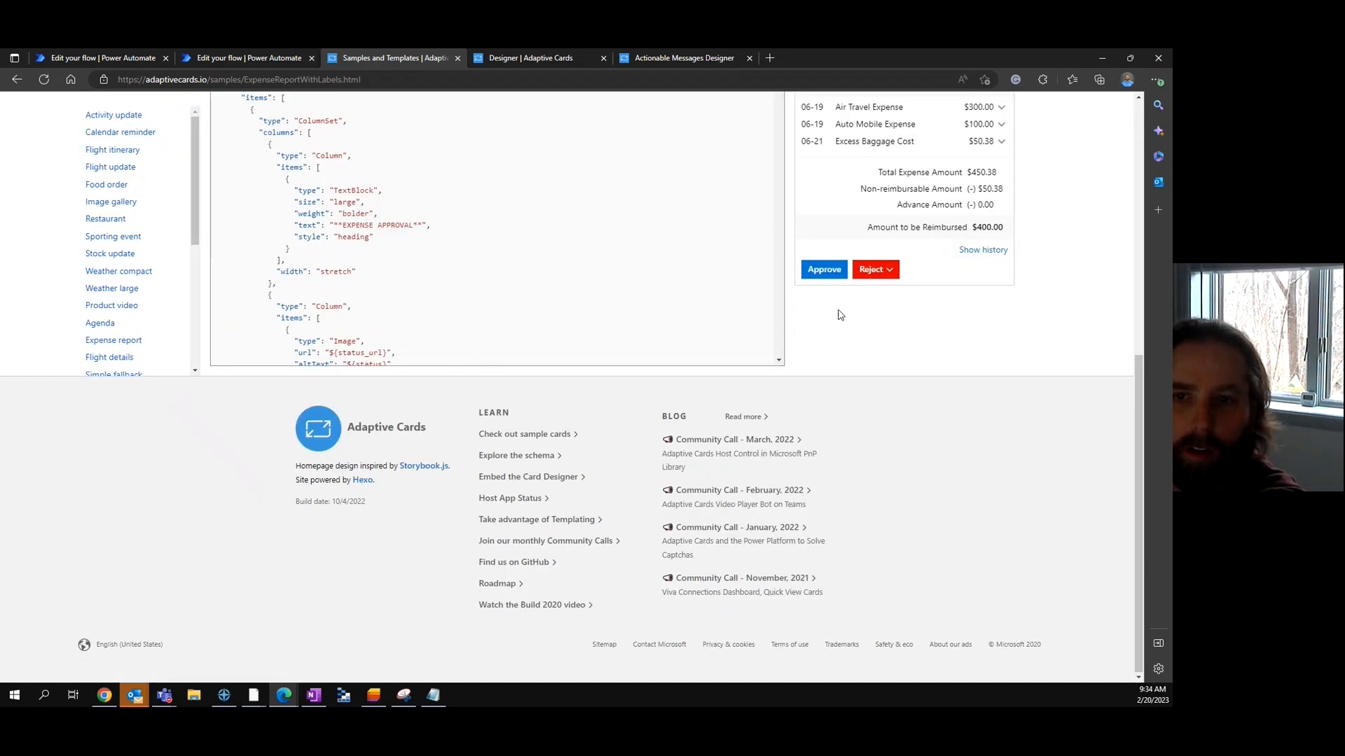
left_click(807, 268)
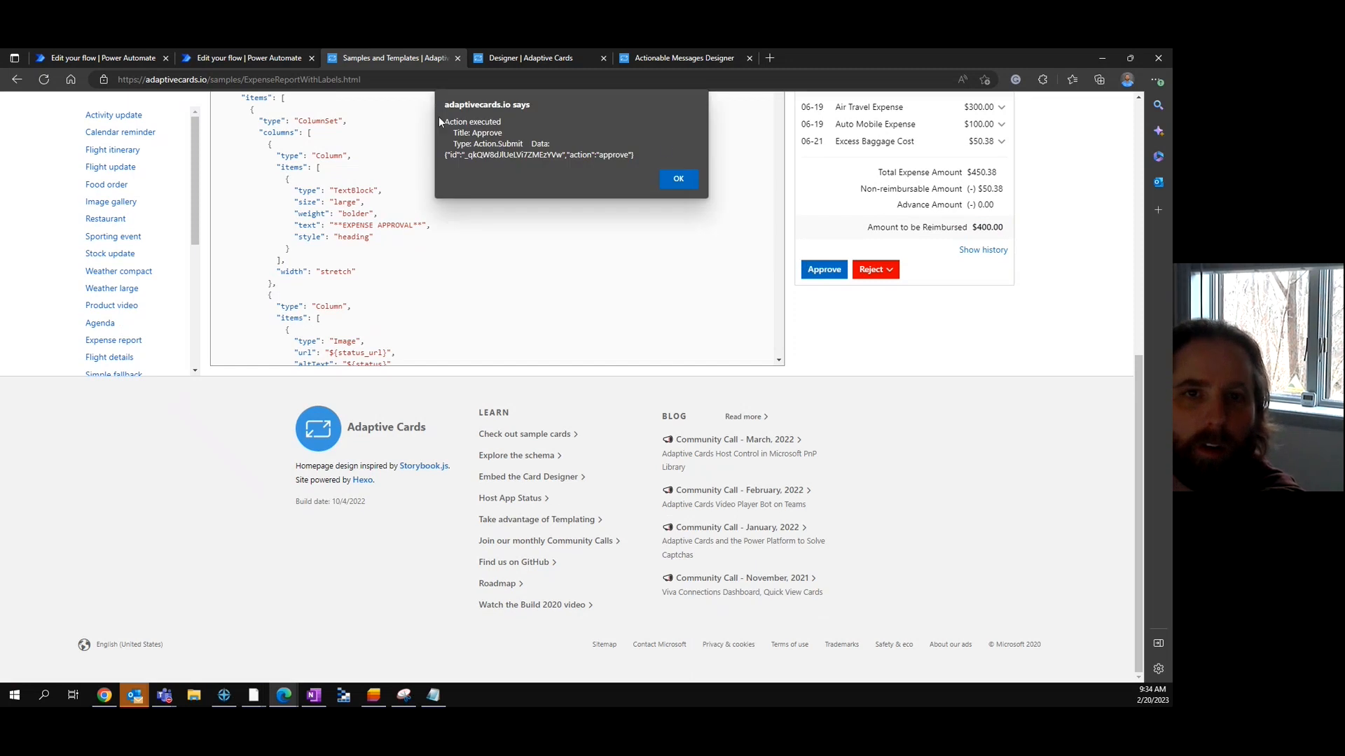
left_click(677, 179)
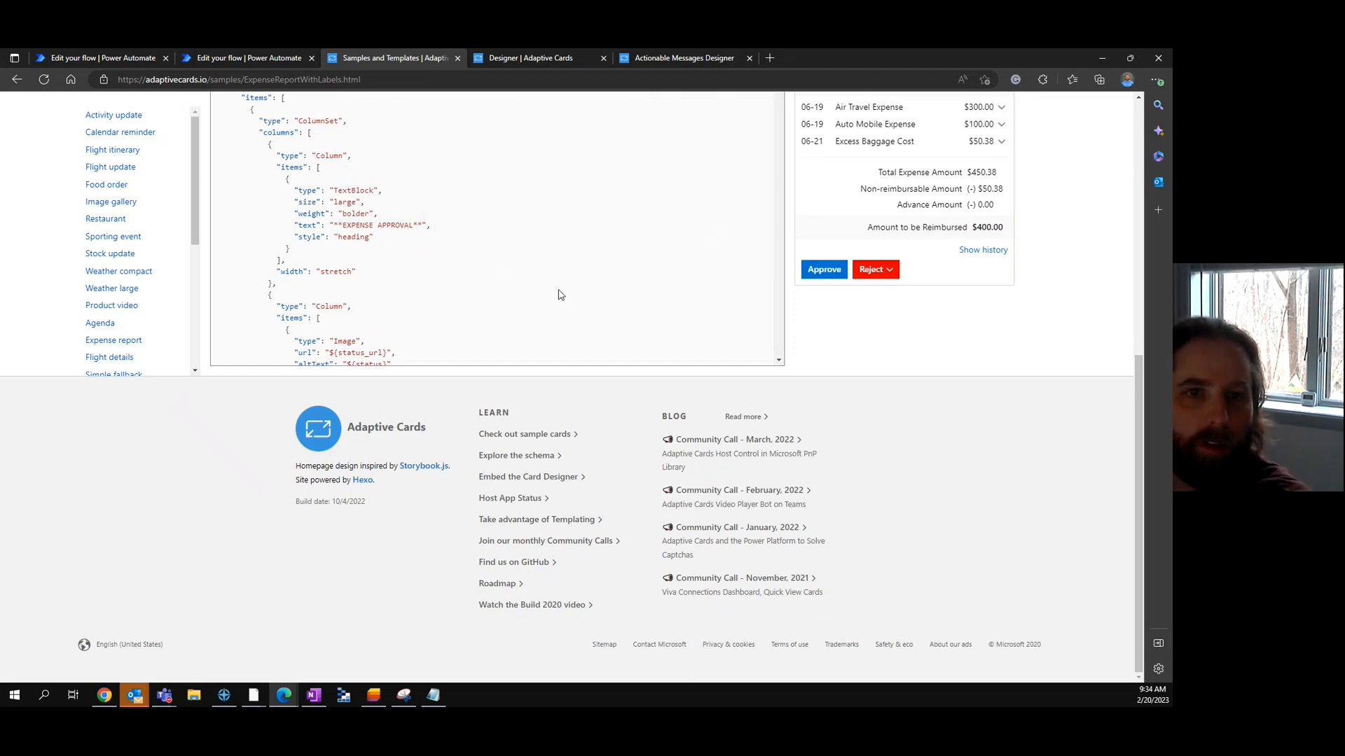
Copy the template JSON of the Expense report with labels sample
scroll(558, 292, "up", 7)
key("ctrl+a")
left_click(764, 483)
key("ctrl+c")
left_click(749, 294)
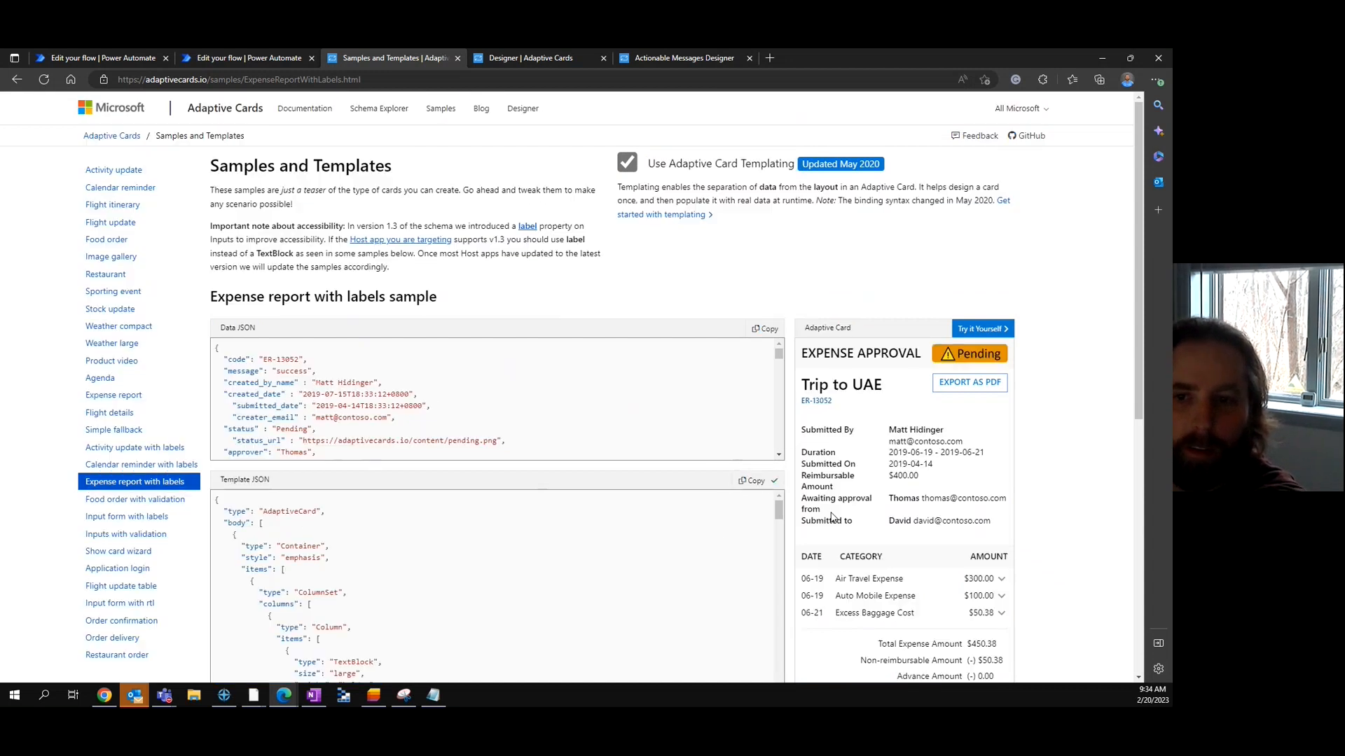
left_click(754, 483)
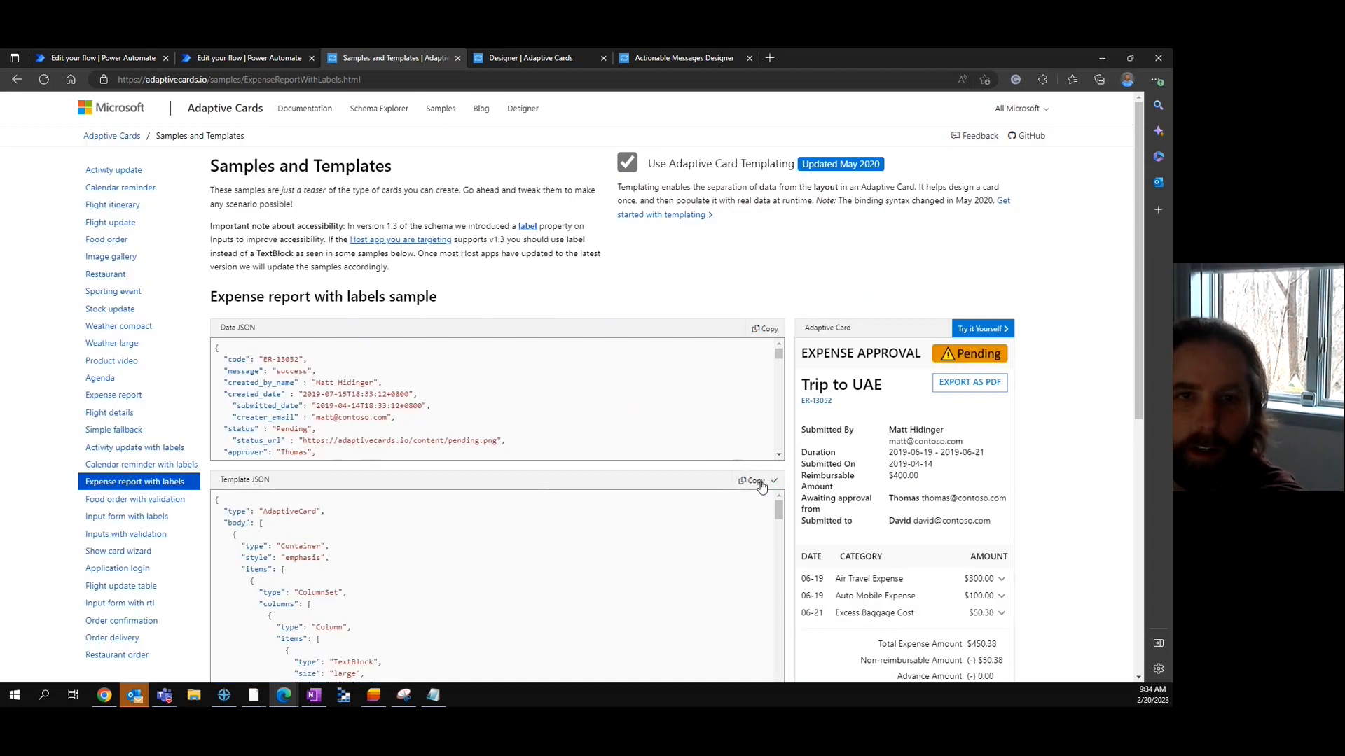
Open the Adaptive Cards Designer in a new tab and replace its card payload with the copied sample template
right_click(522, 111)
left_click(559, 123)
left_click(521, 59)
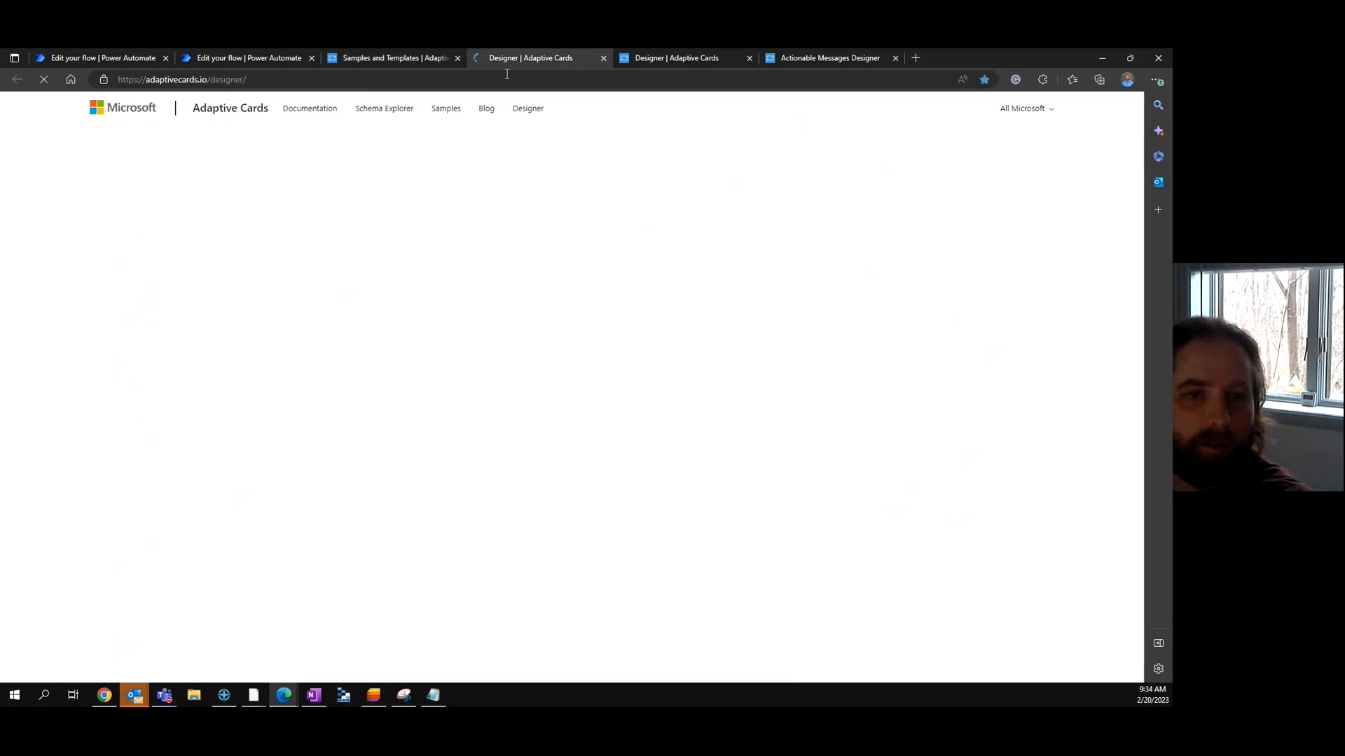
left_click(353, 458)
key("ctrl+a")
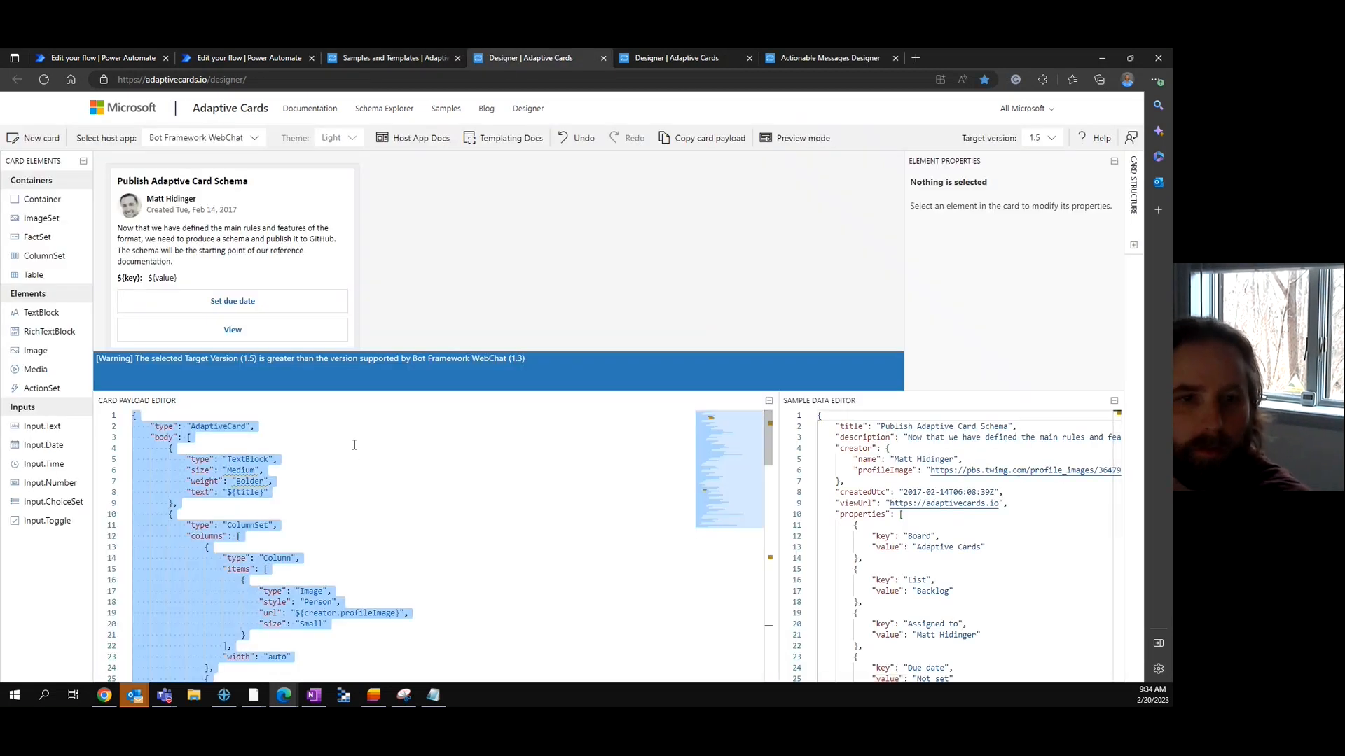
key("ctrl+v")
Examine the sample card's Approve action, its Data property, and the Action.Submit definition near the end of the payload
scroll(451, 303, "down", 3)
scroll(448, 309, "down", 10)
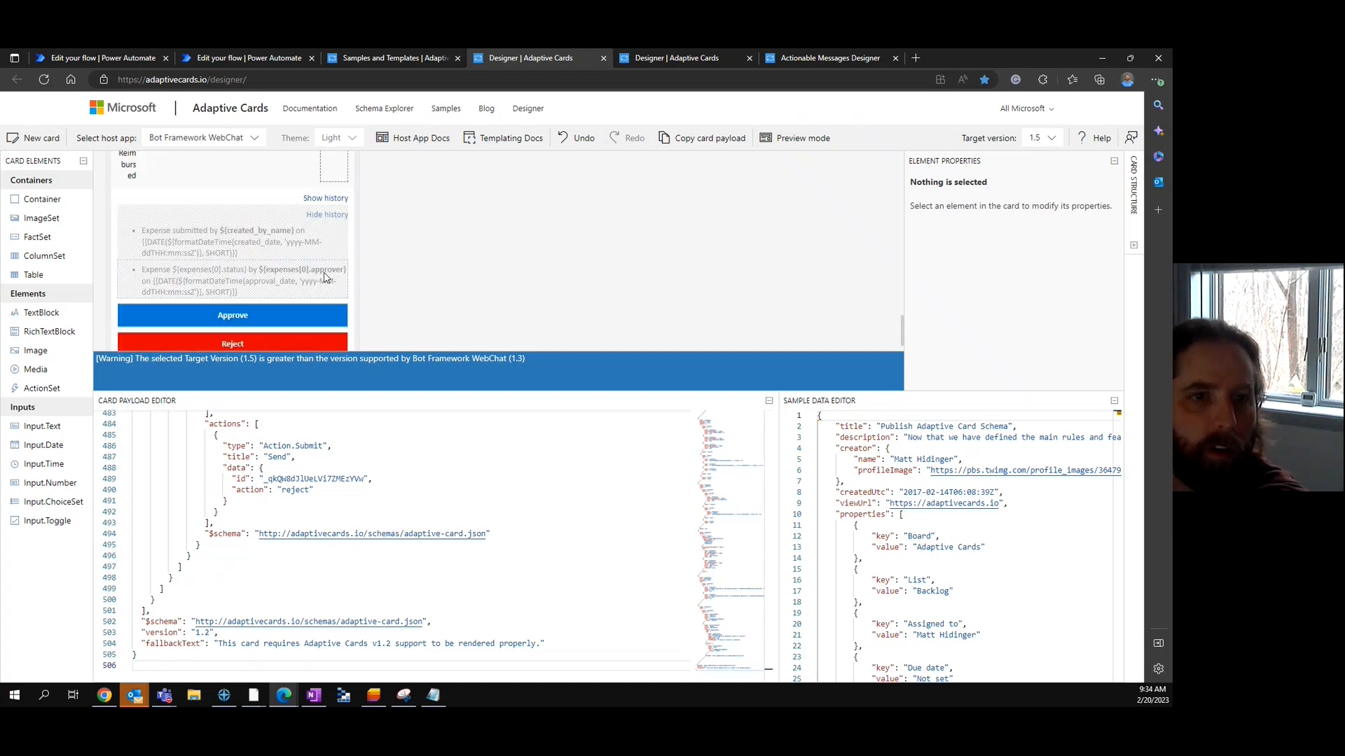
scroll(324, 277, "down", 1)
left_click(224, 287)
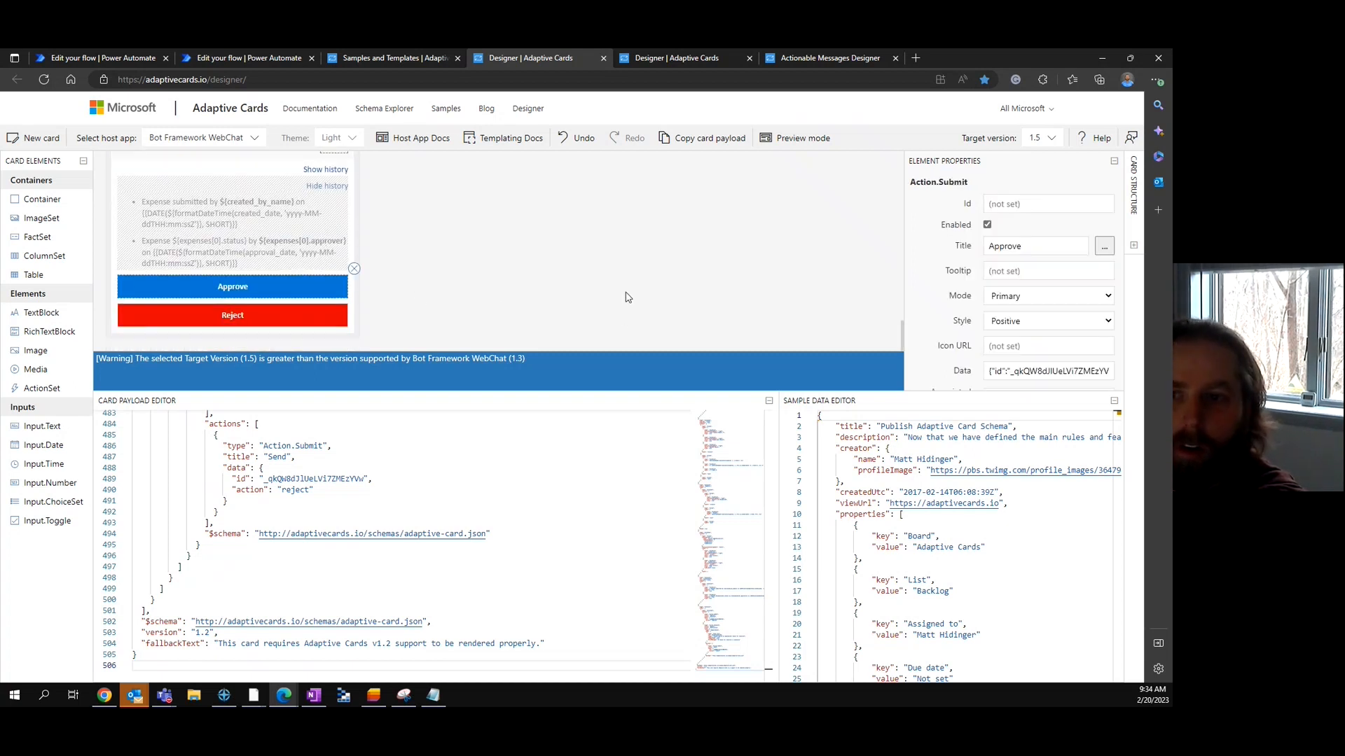
left_click(1036, 370)
scroll(1036, 365, "down", 1)
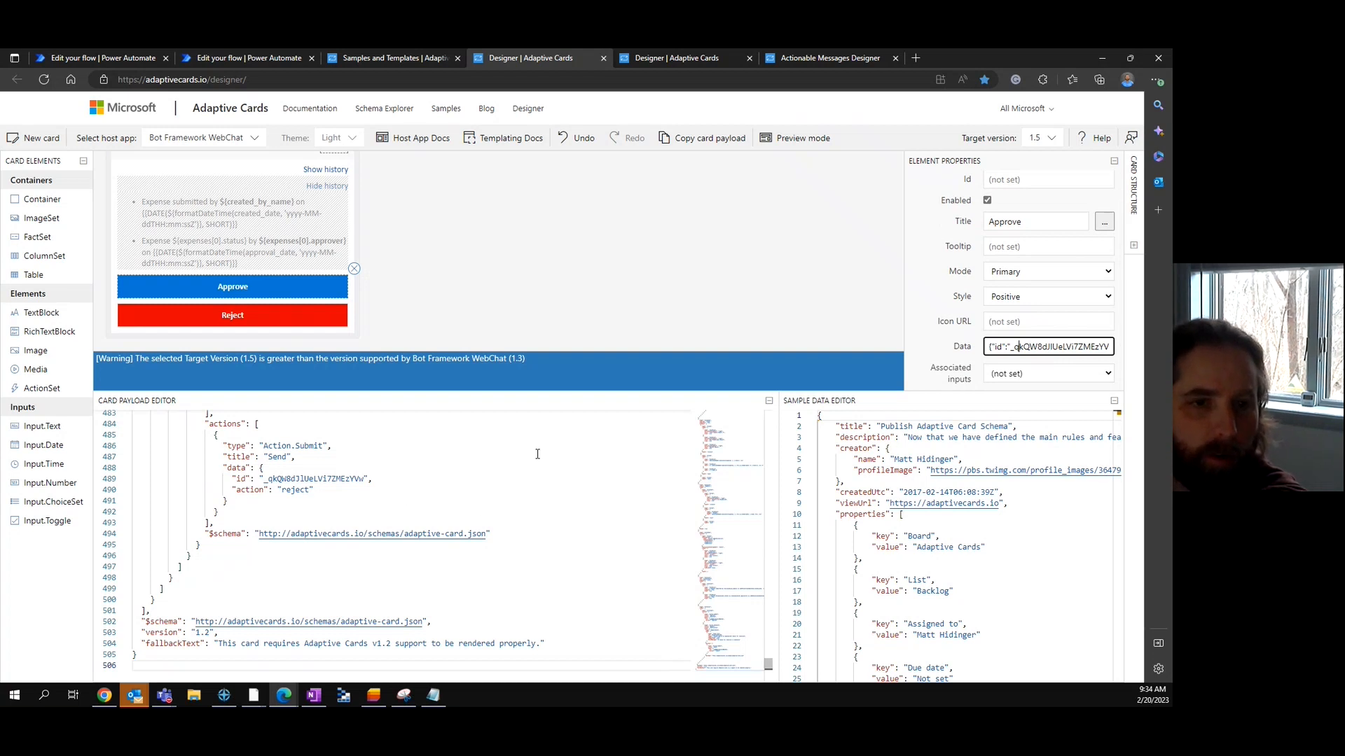
scroll(537, 454, "up", 2)
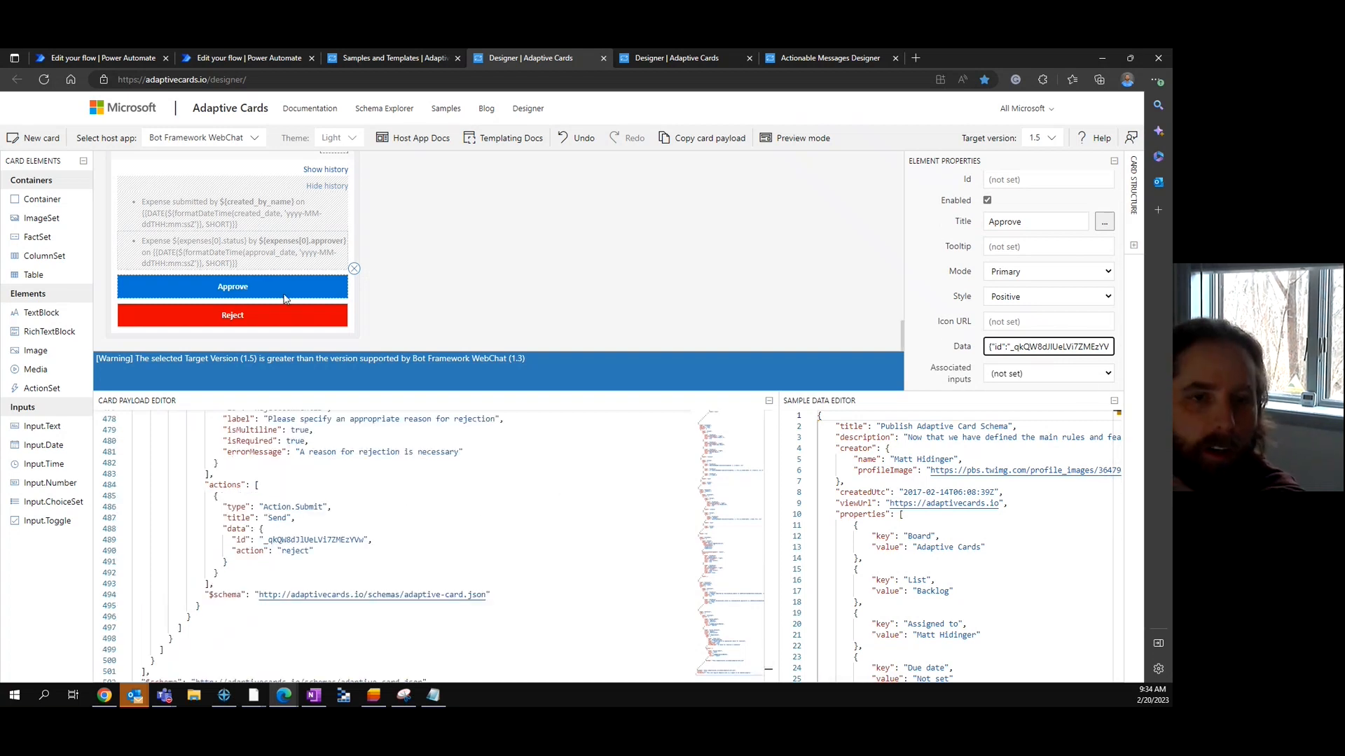
left_click(337, 284)
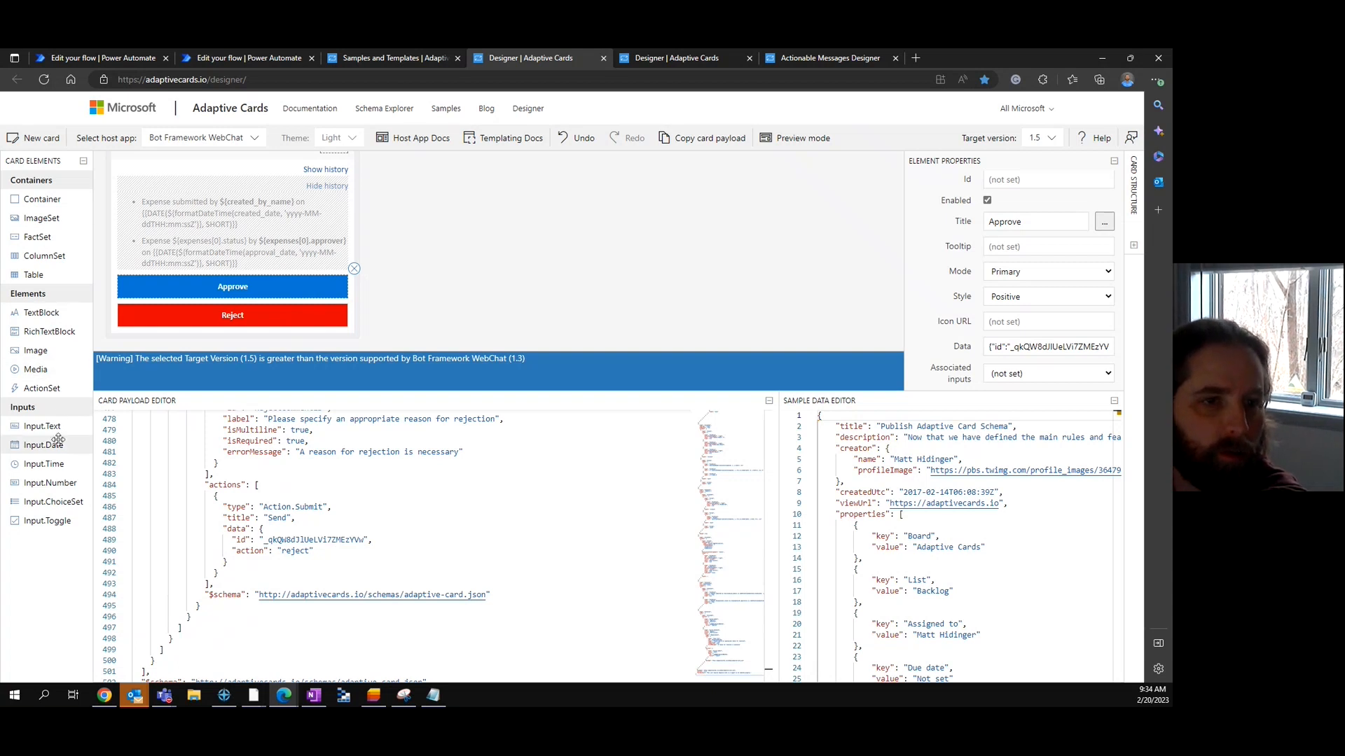
Add an Action.OpenUrl action to the sample expense card and show its properties
left_click(329, 331)
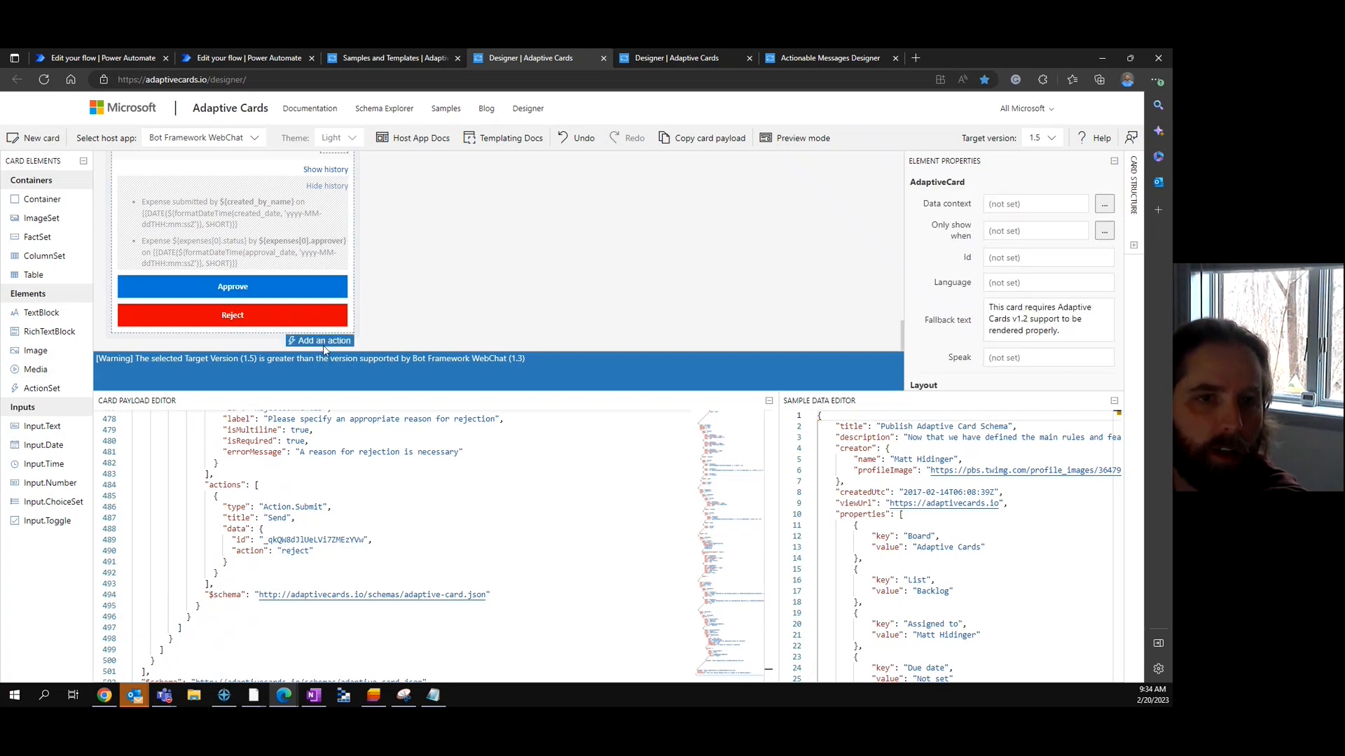
left_click(322, 341)
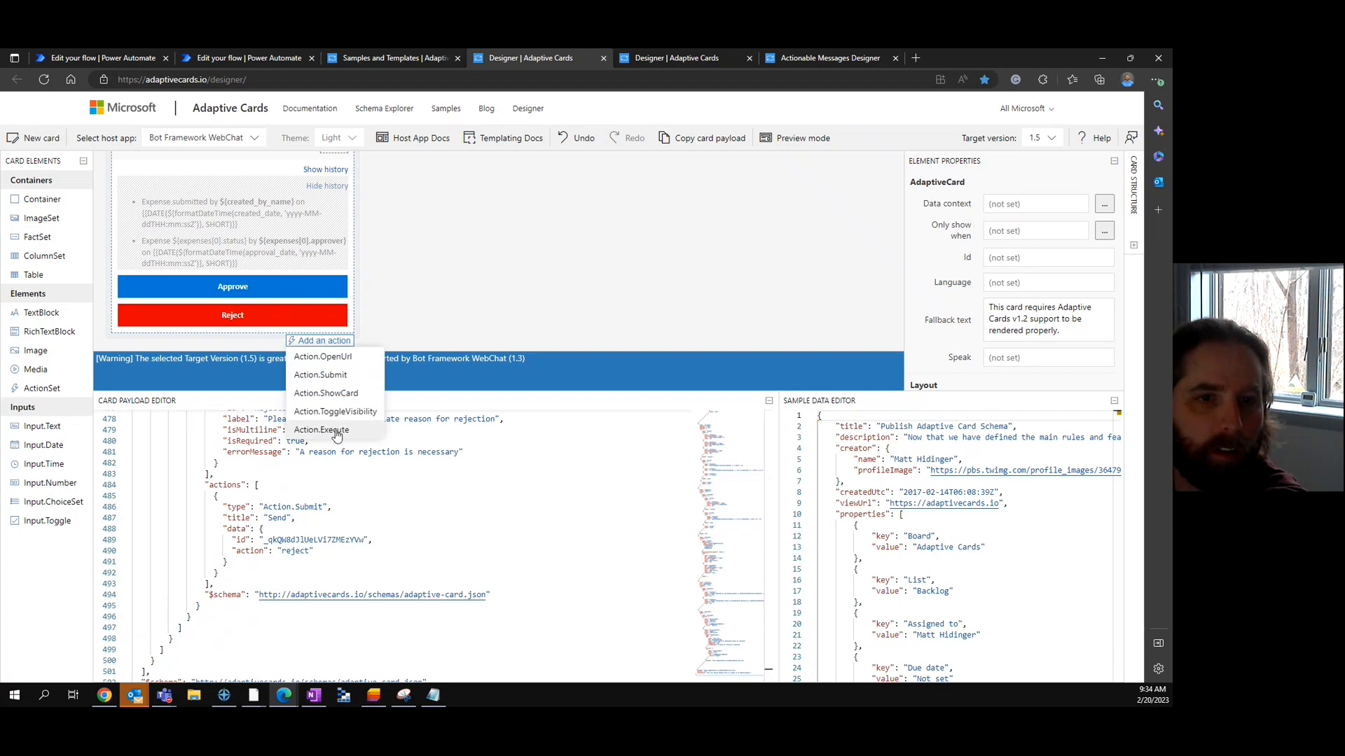
left_click(342, 356)
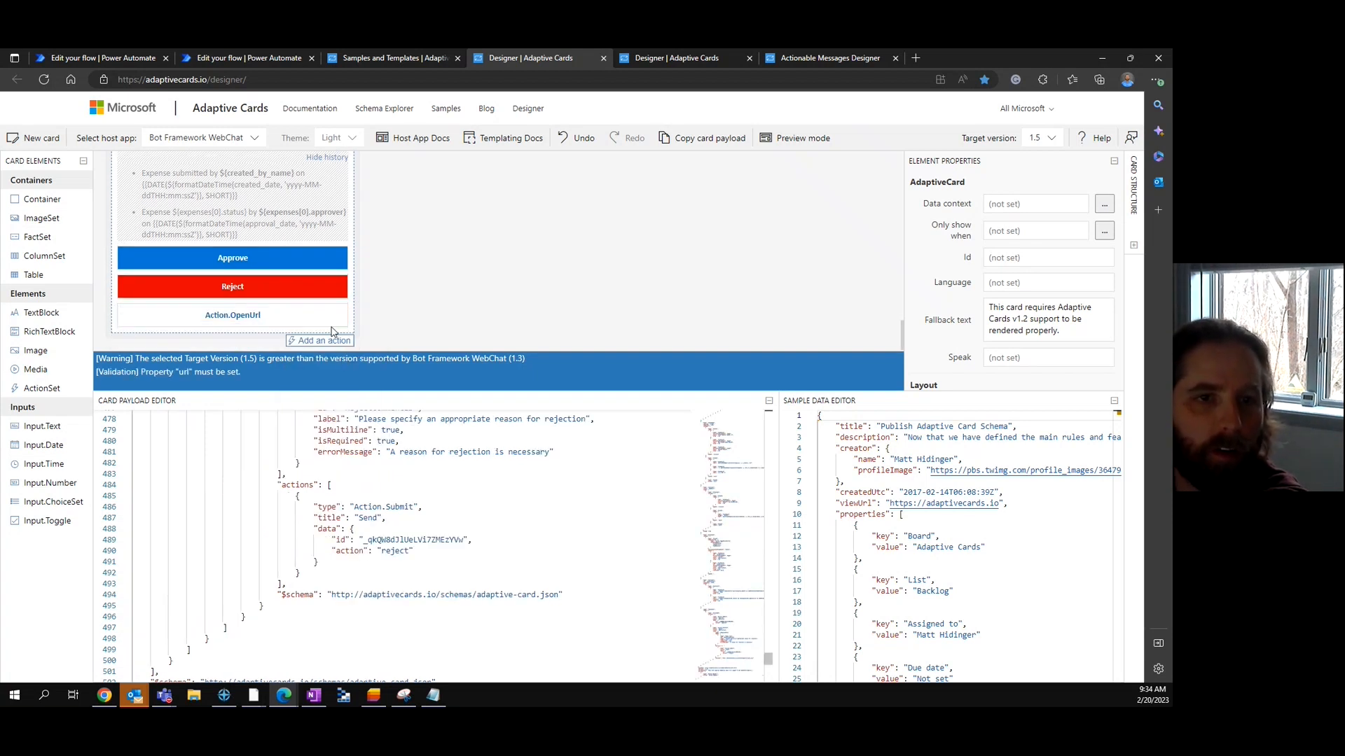
left_click(281, 315)
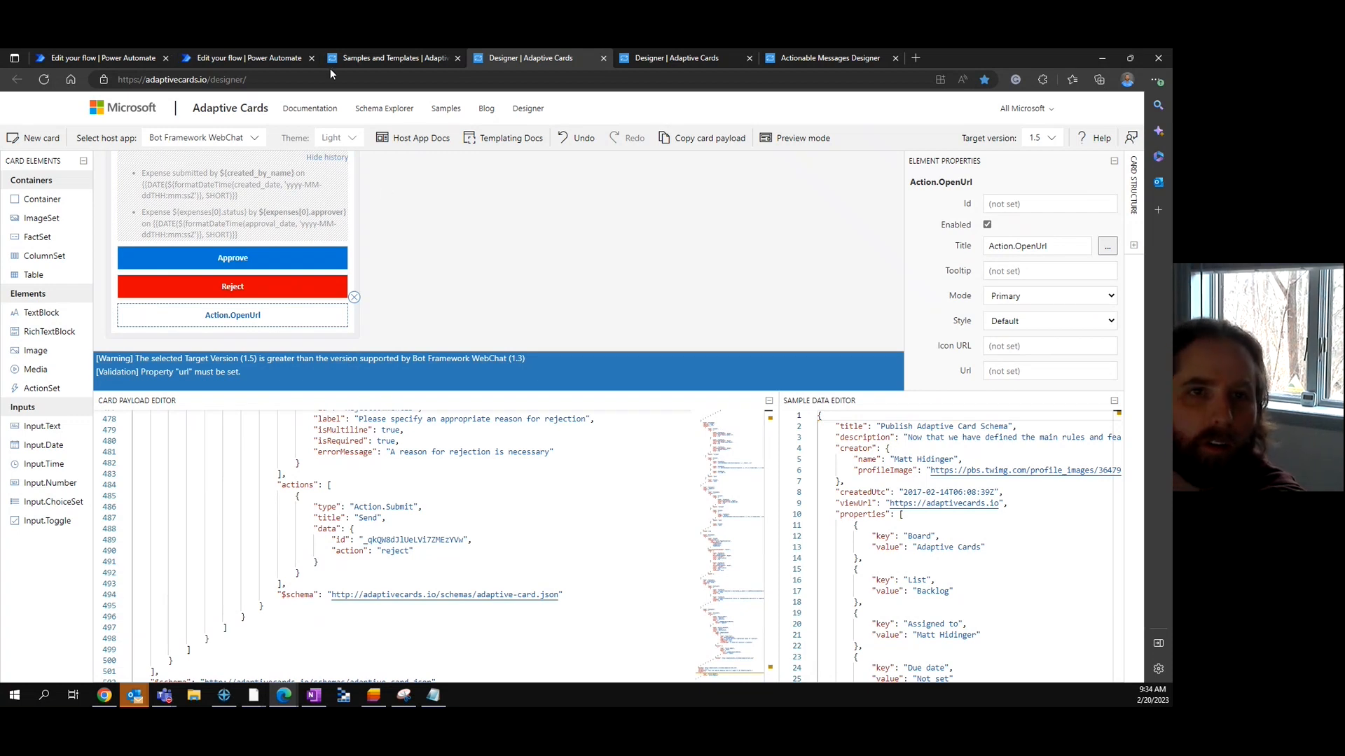
Review the Assign User Selected Action.Http definition in the lead owner card's payload, from its type down to the body
left_click(677, 59)
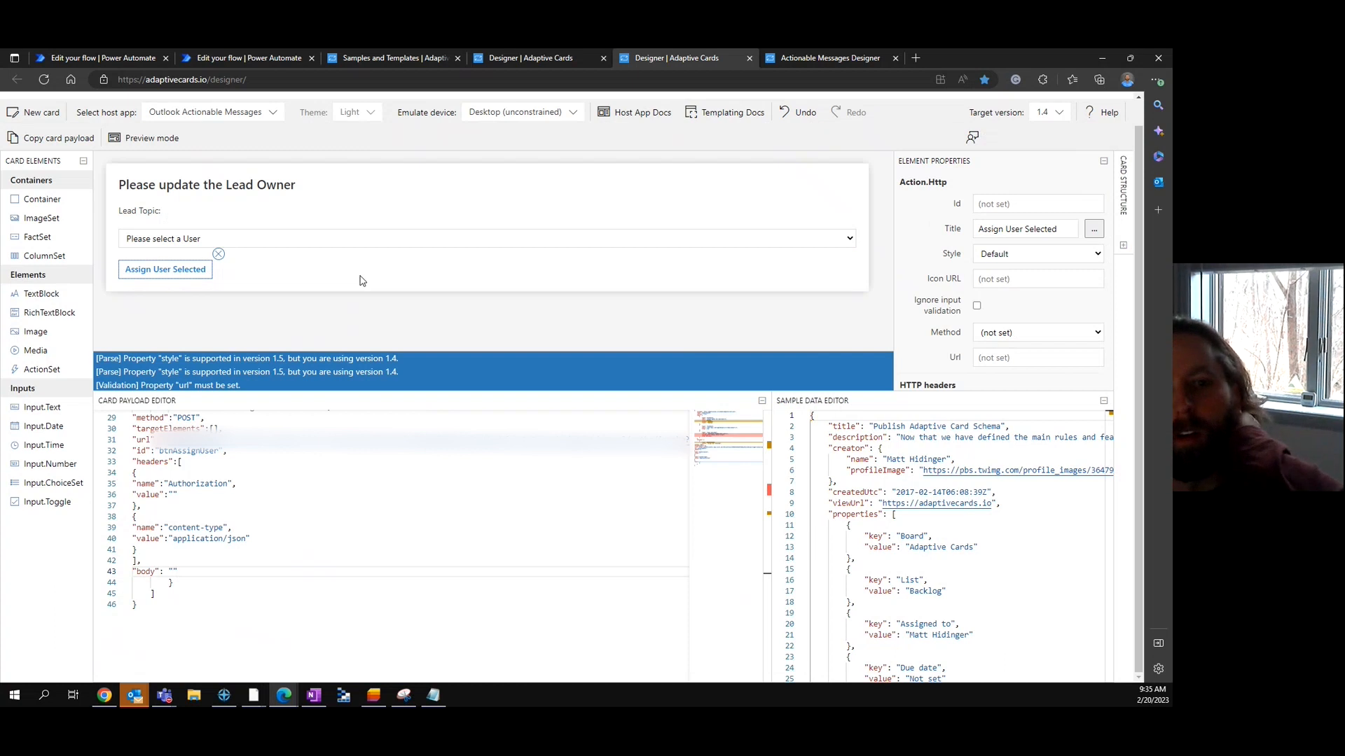
left_click(260, 477)
scroll(260, 481, "up", 2)
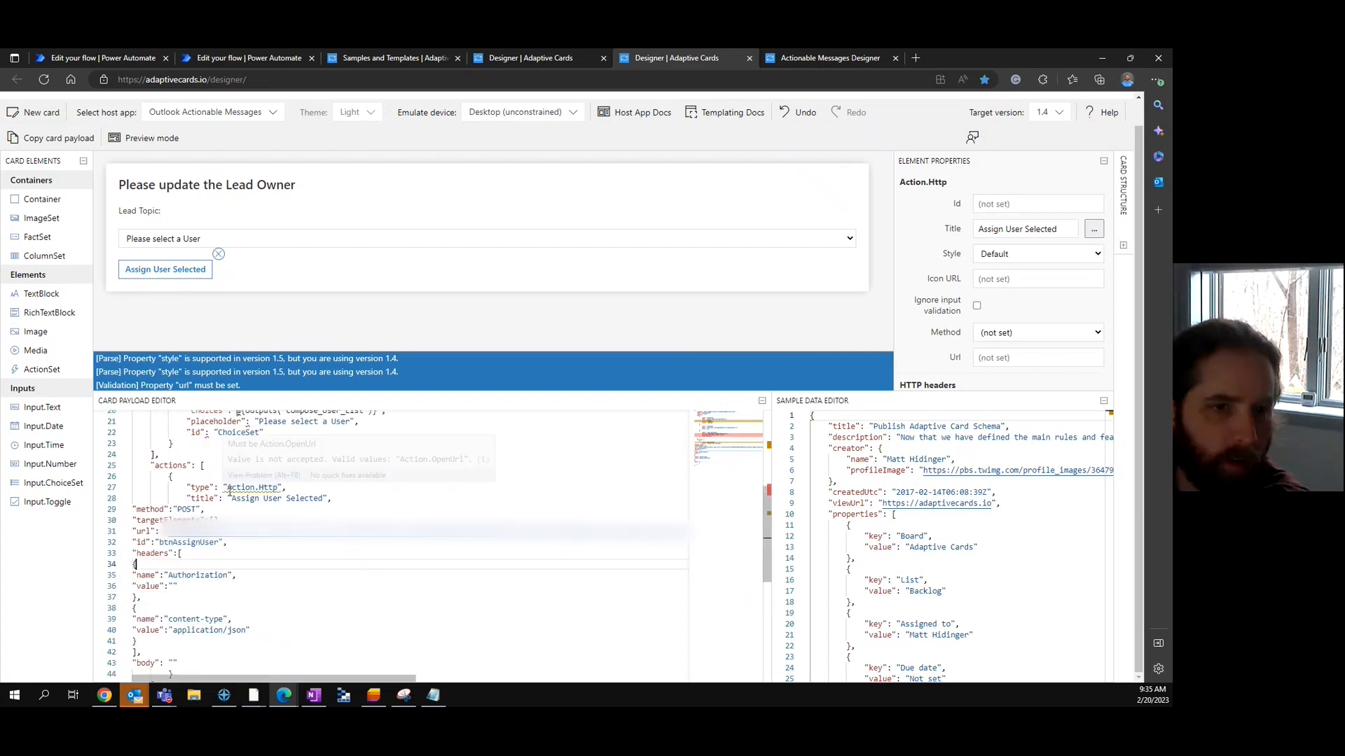
mouse_move(251, 492)
scroll(351, 556, "down", 5)
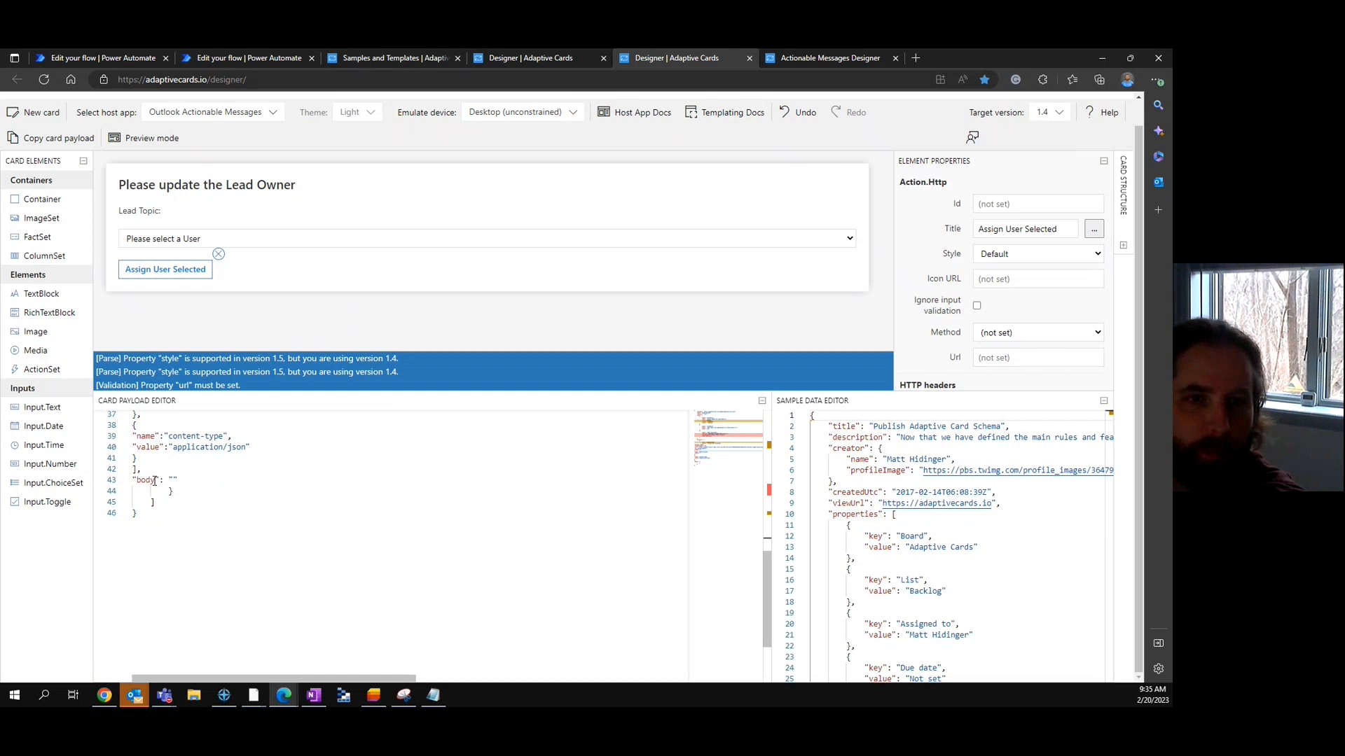
In the Power Automate card flow, paste the Action.Http body with LeadID from Lead, FullNameValue {{ChoiceSet.value}} and FullName {{ChoiceSet.title}}
key("ctrl+1")
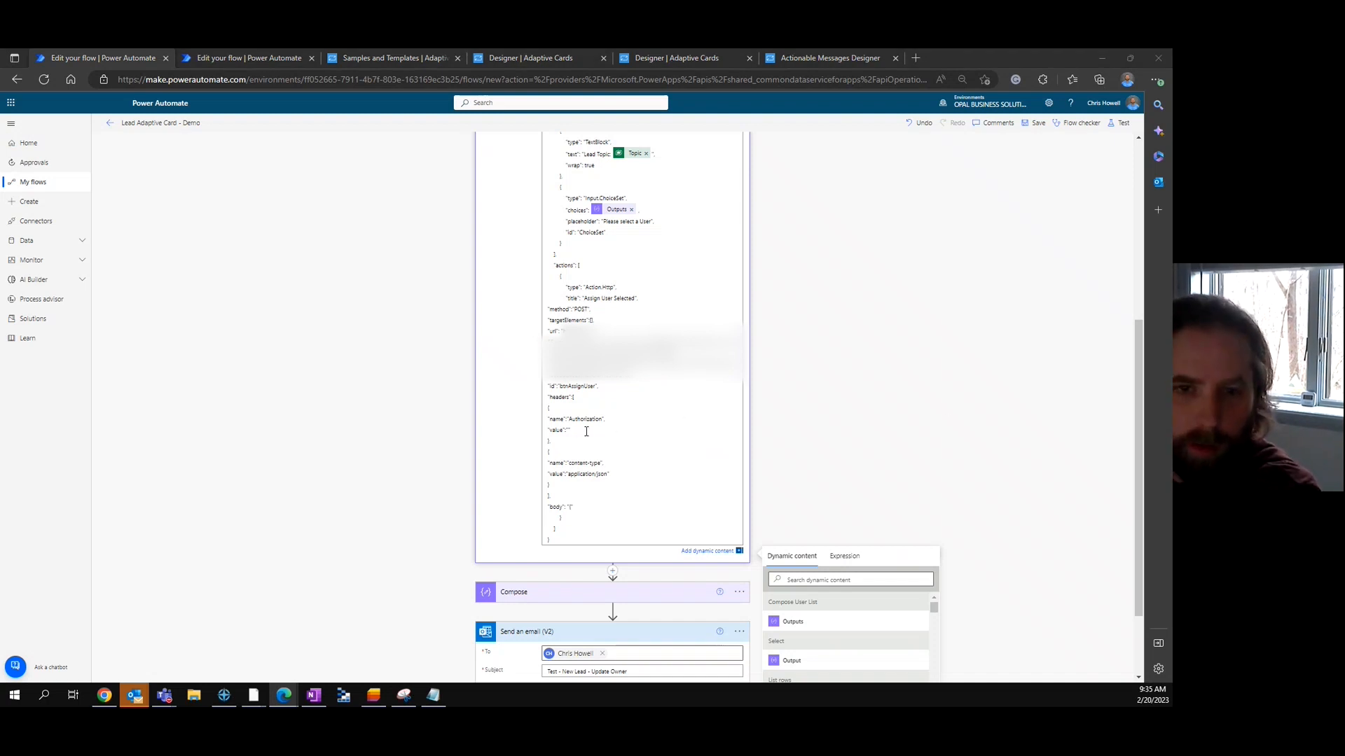
left_click(582, 506)
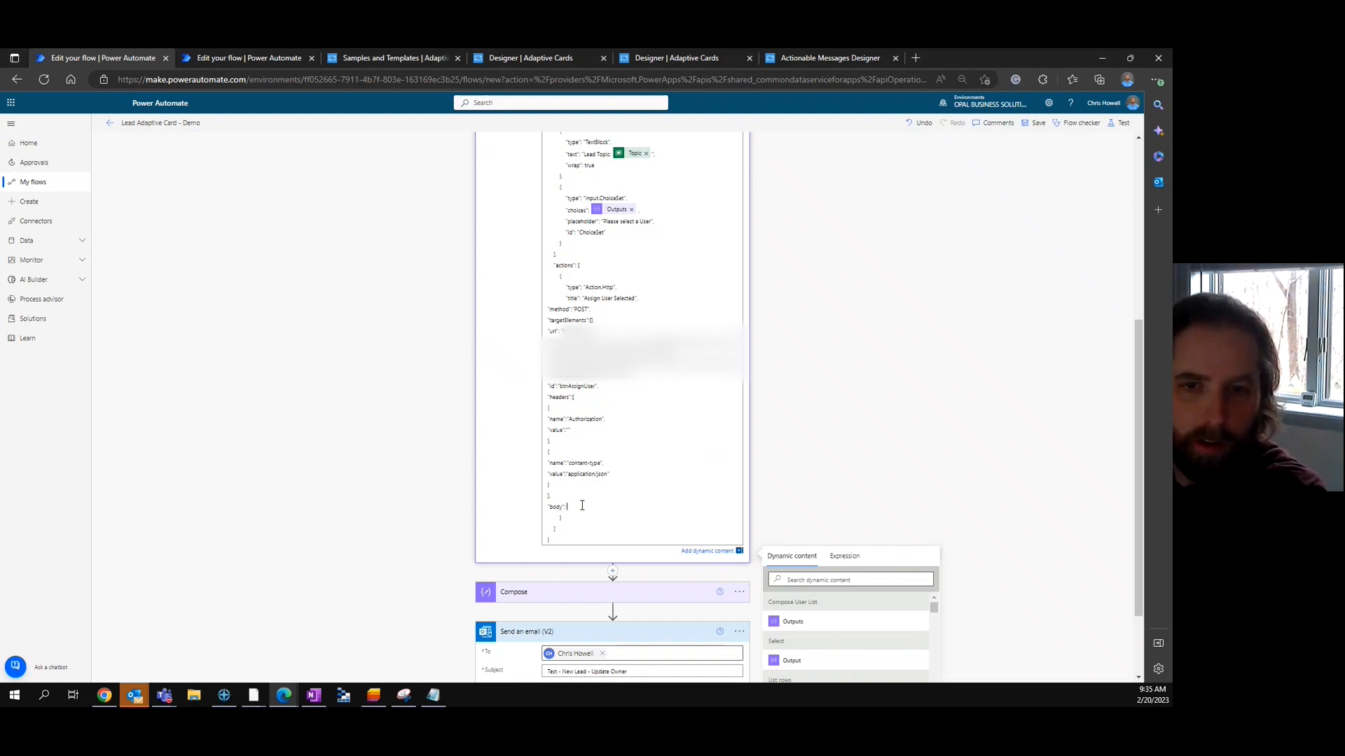
key("ctrl+v")
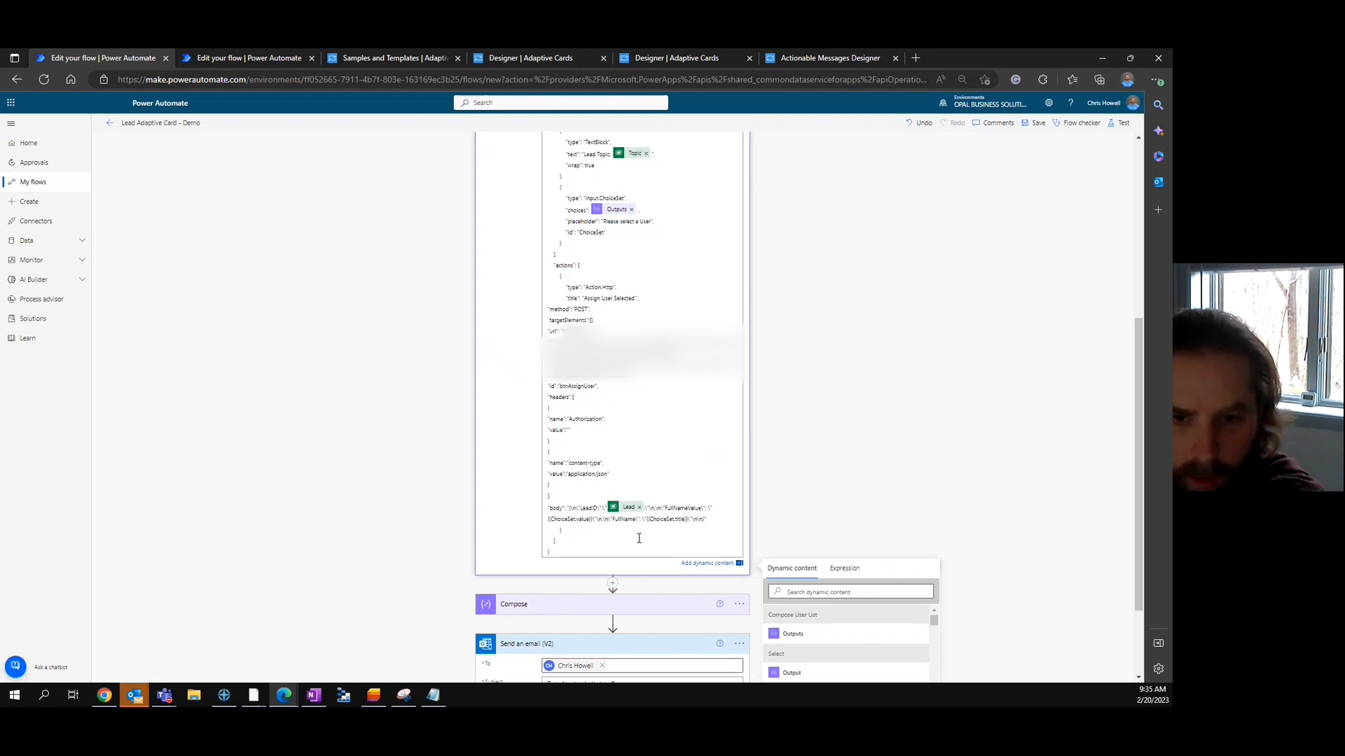
Remove the FullName entry with ChoiceSet.title from the Action.Http body
left_click(604, 520)
key("shift+End")
key("Left")
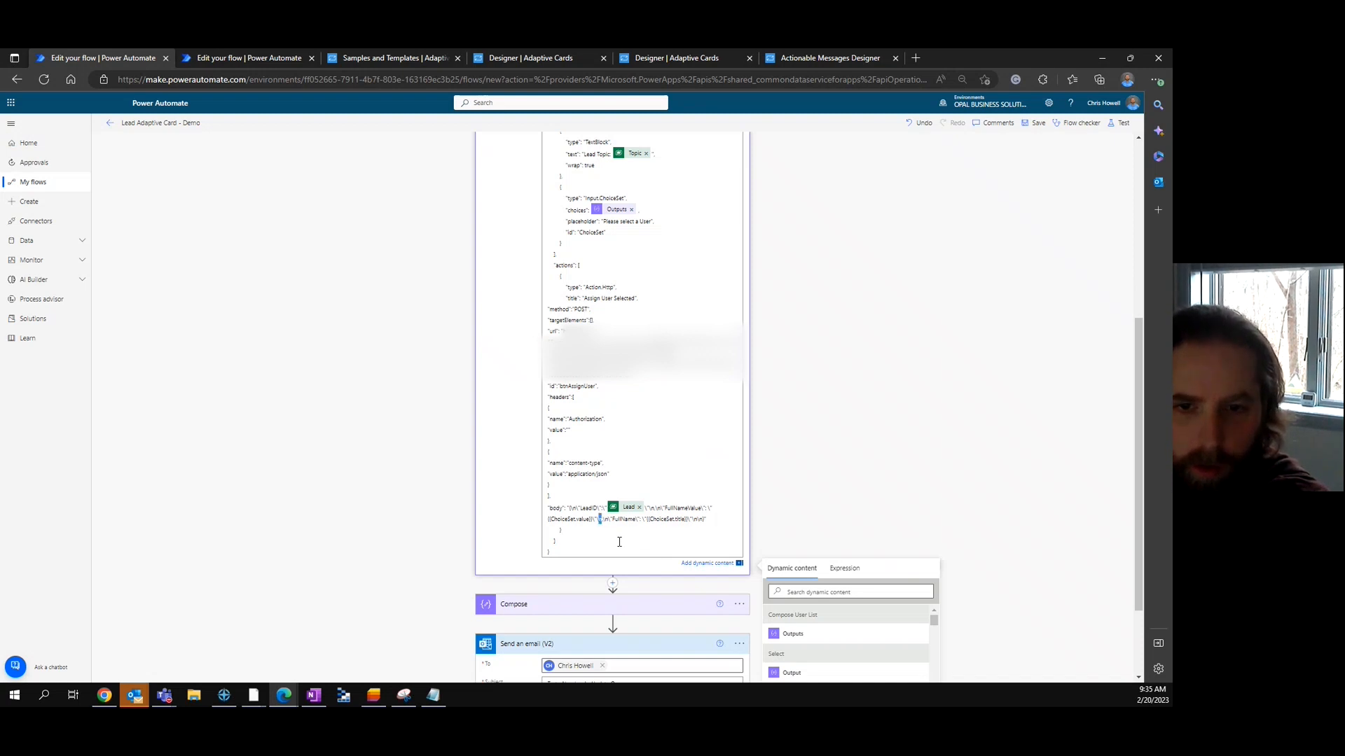
left_click_drag(604, 522, 696, 534)
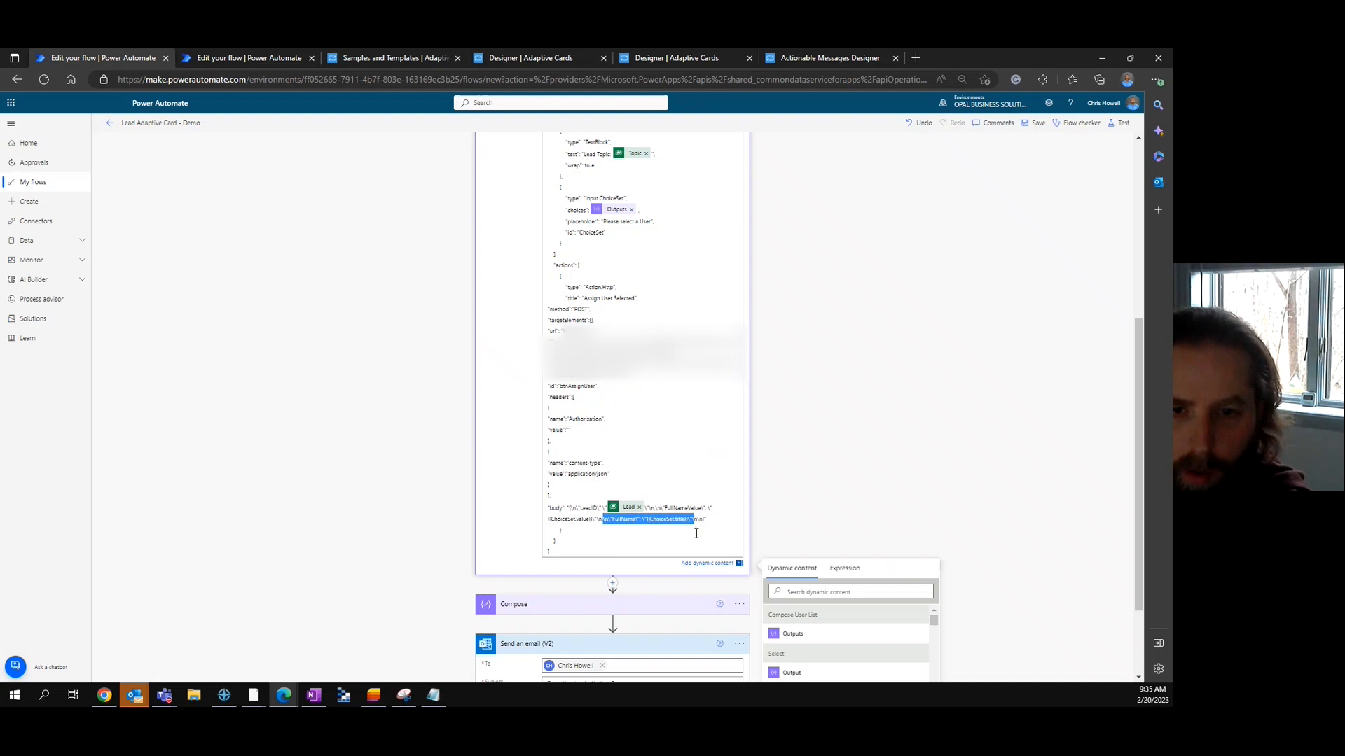
key("BackSpace")
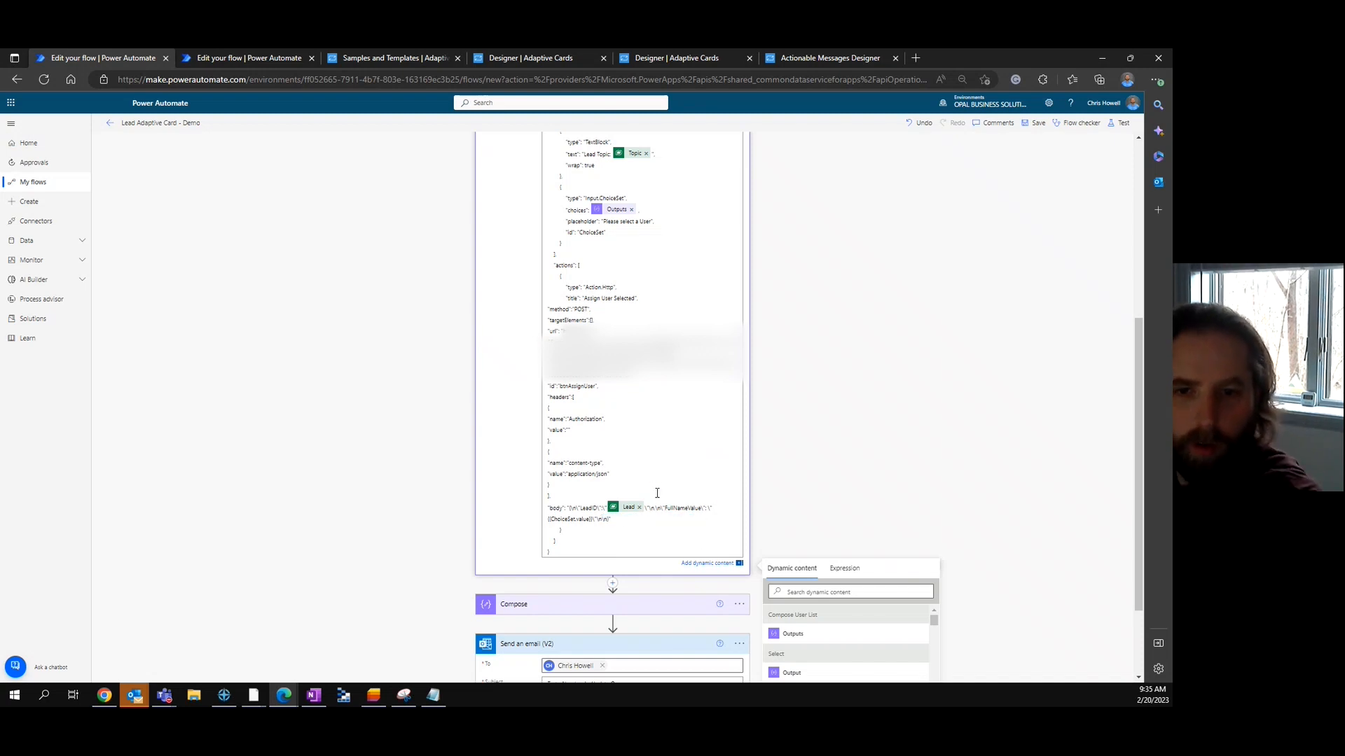
Check the ChoiceSet.value reference in the Action.Http body and save the Lead Adaptive Card - Demo flow
triple_click(626, 468)
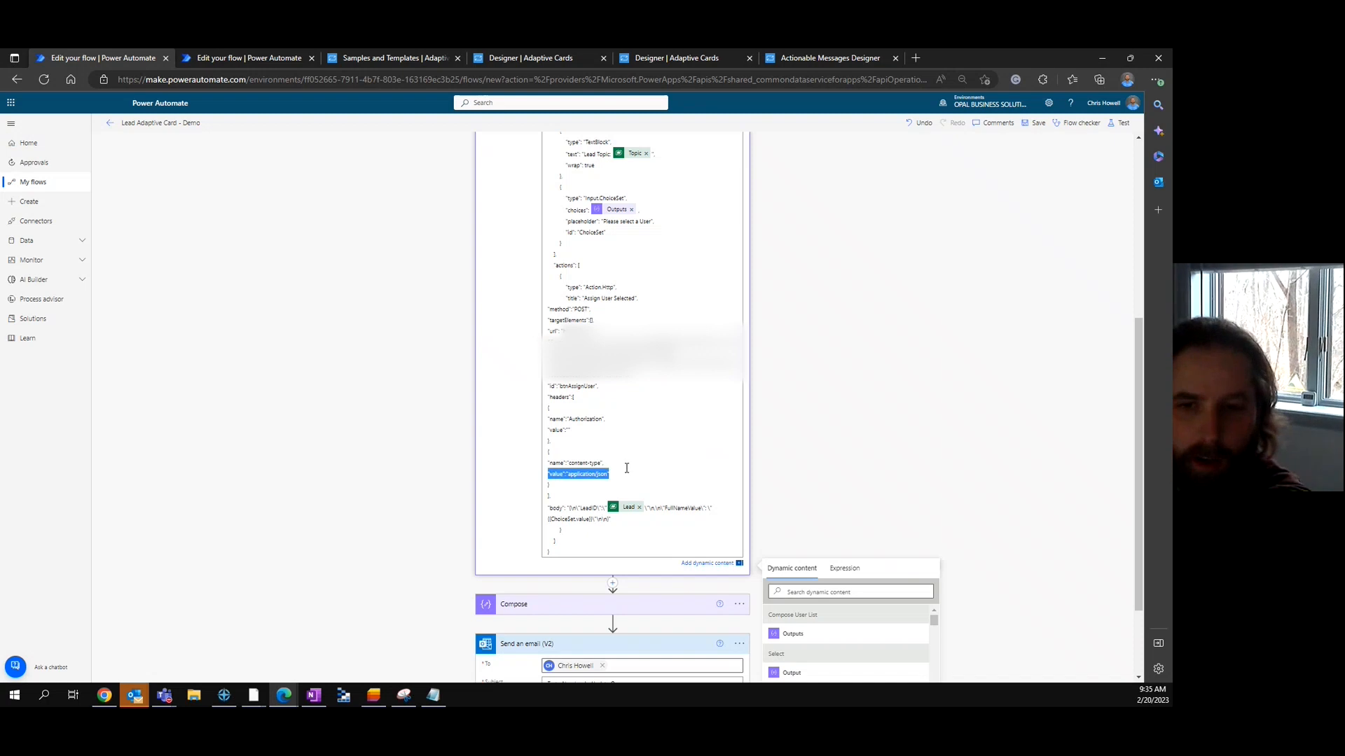
scroll(652, 507, "down", 2)
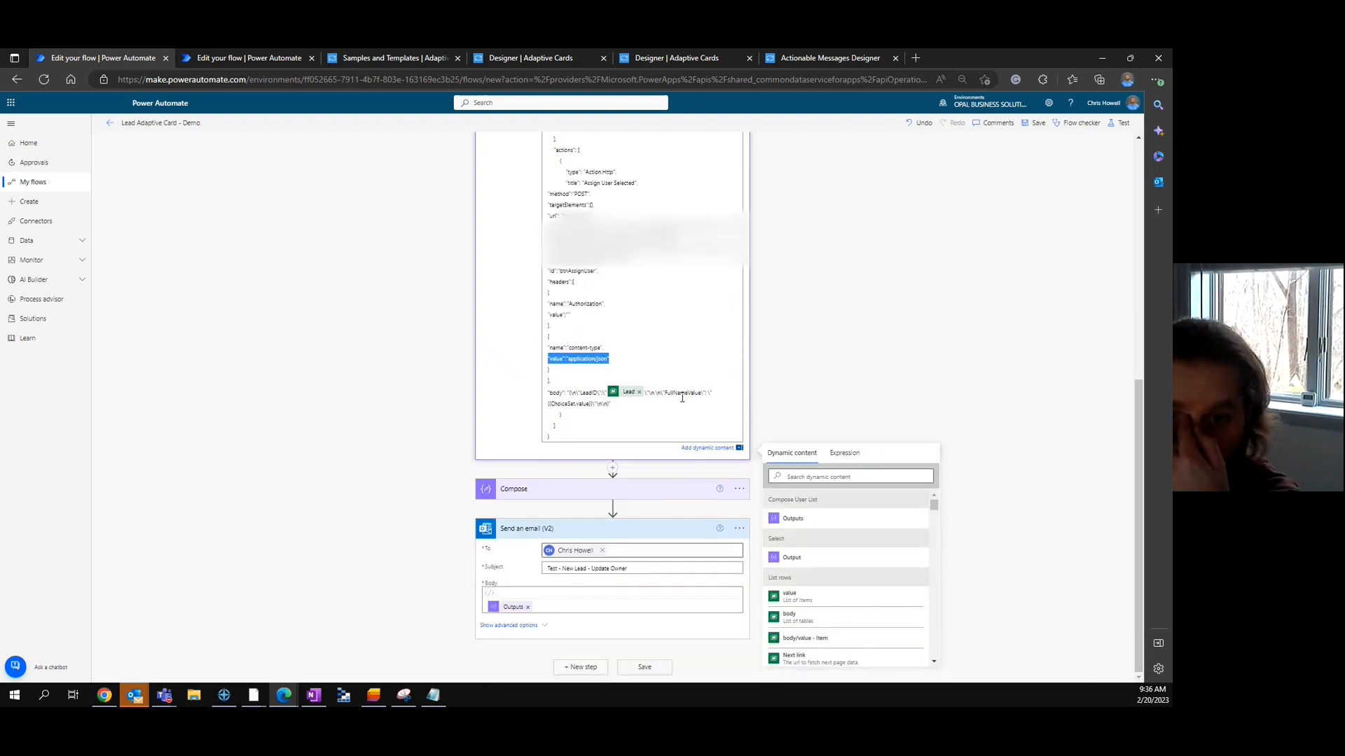
left_click(548, 404)
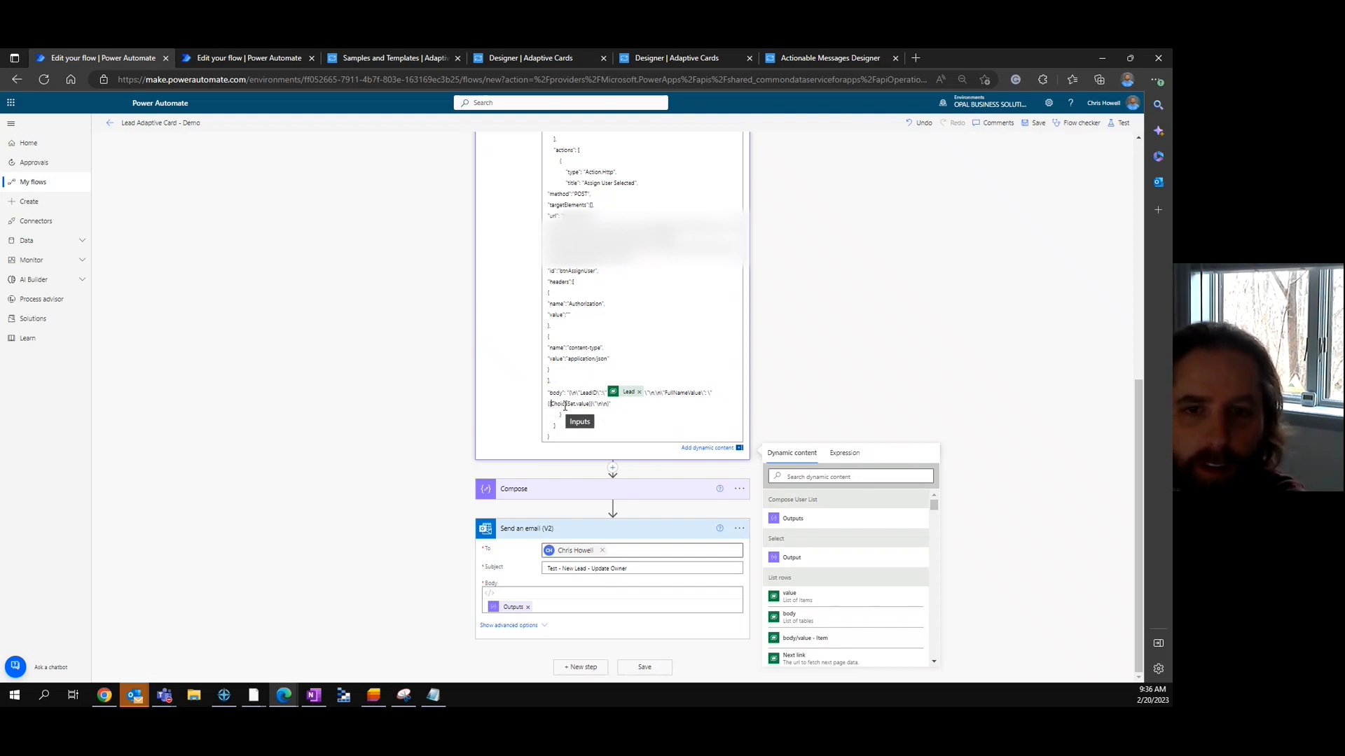
left_click_drag(590, 404, 593, 405)
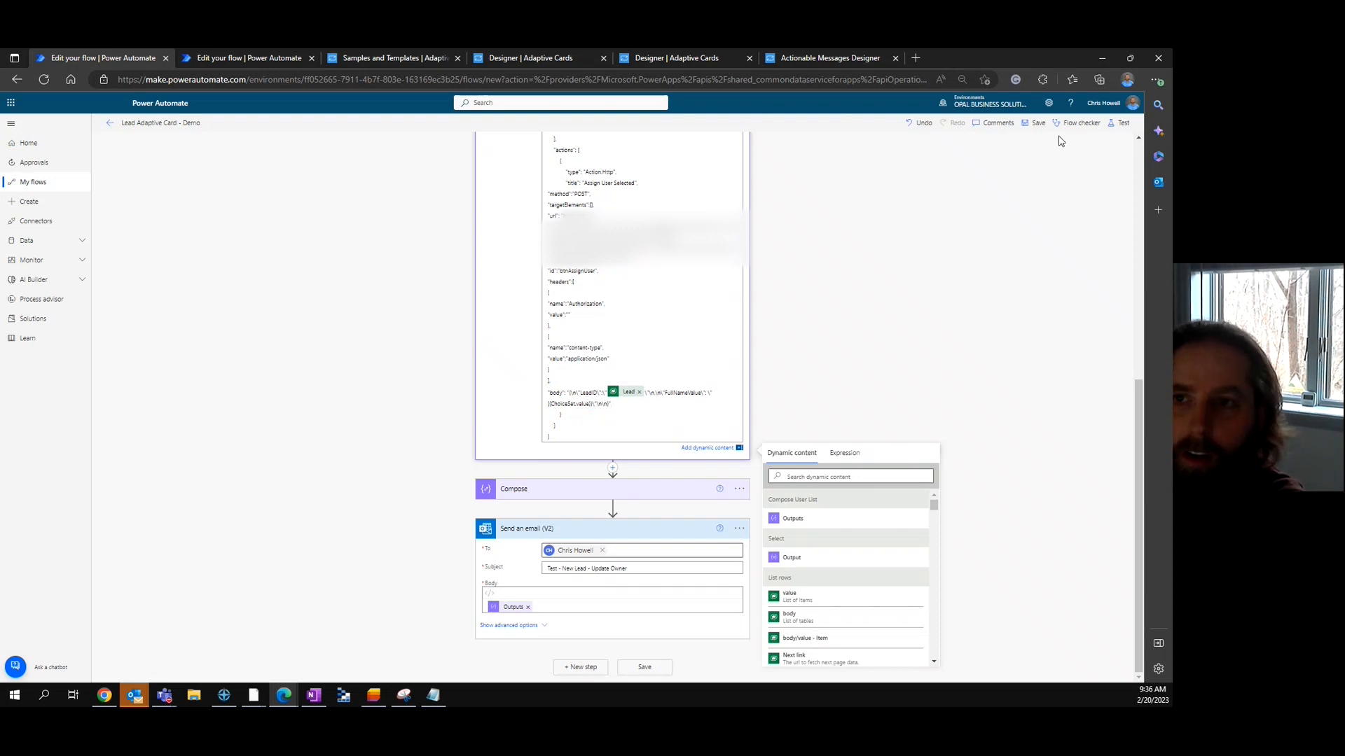
left_click(1036, 124)
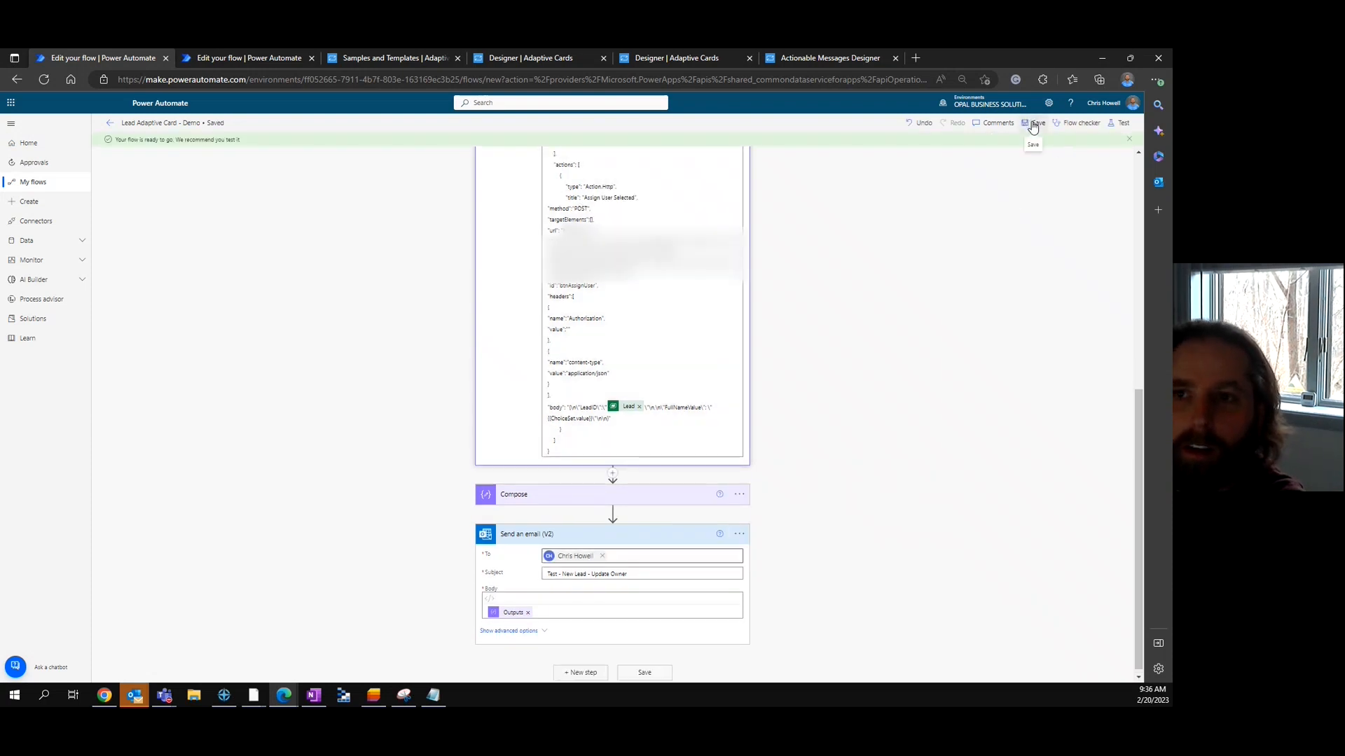
left_click(1035, 124)
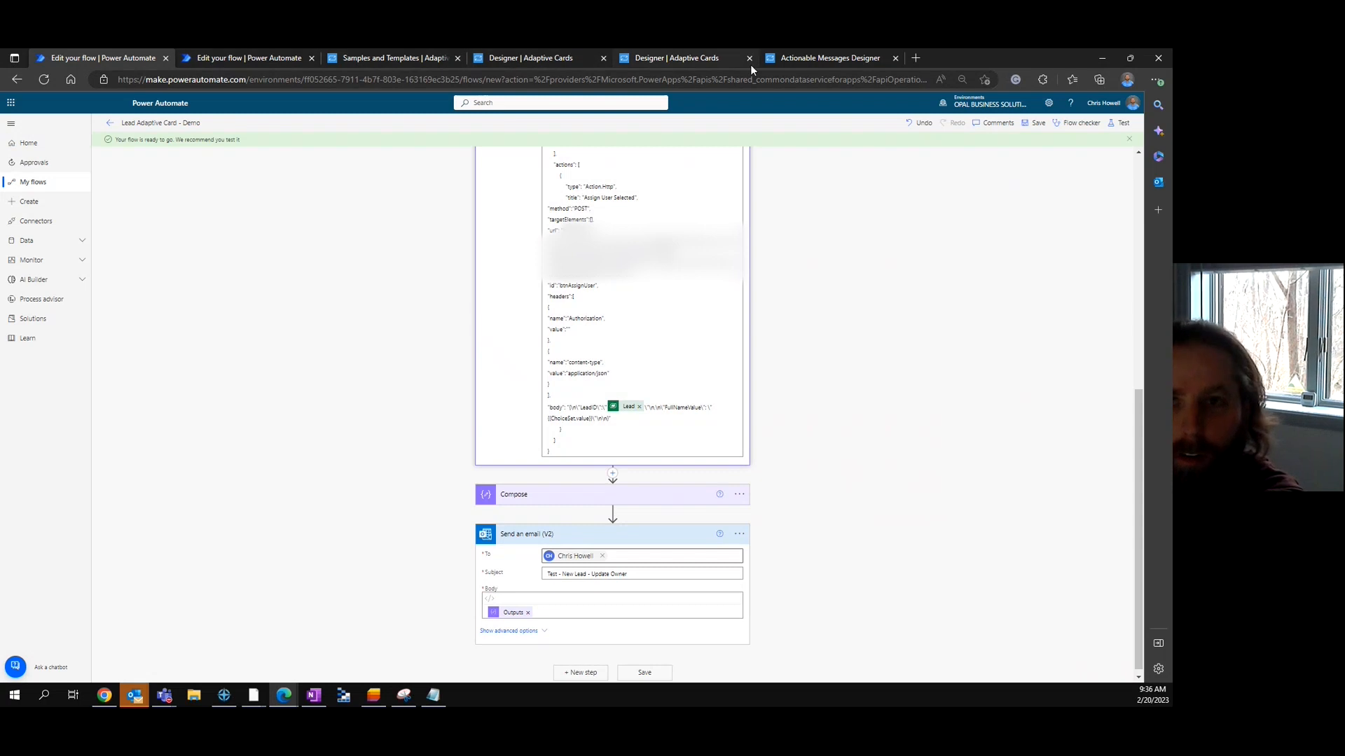
In the Http -> Update a row flow, replace the Row ID of the Leads update with the LeadID dynamic value
left_click(241, 60)
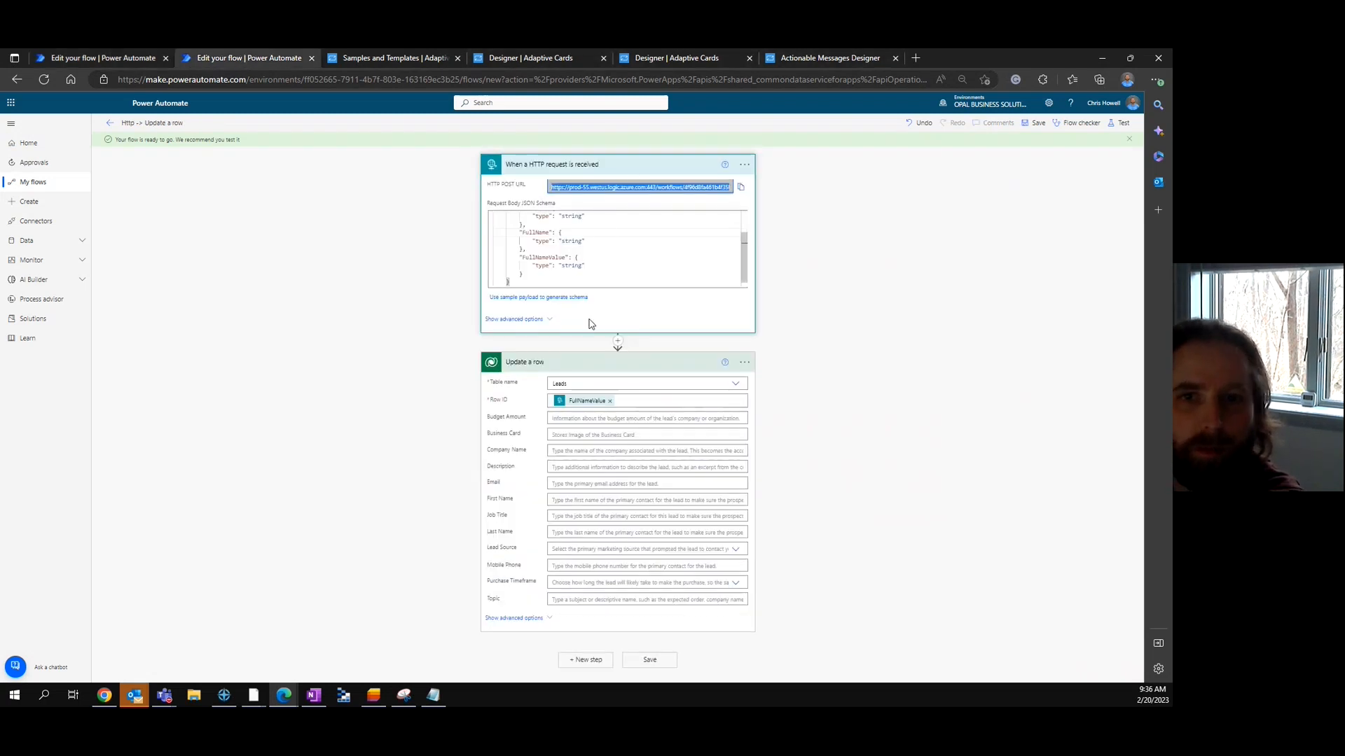
left_click(610, 406)
left_click(606, 402)
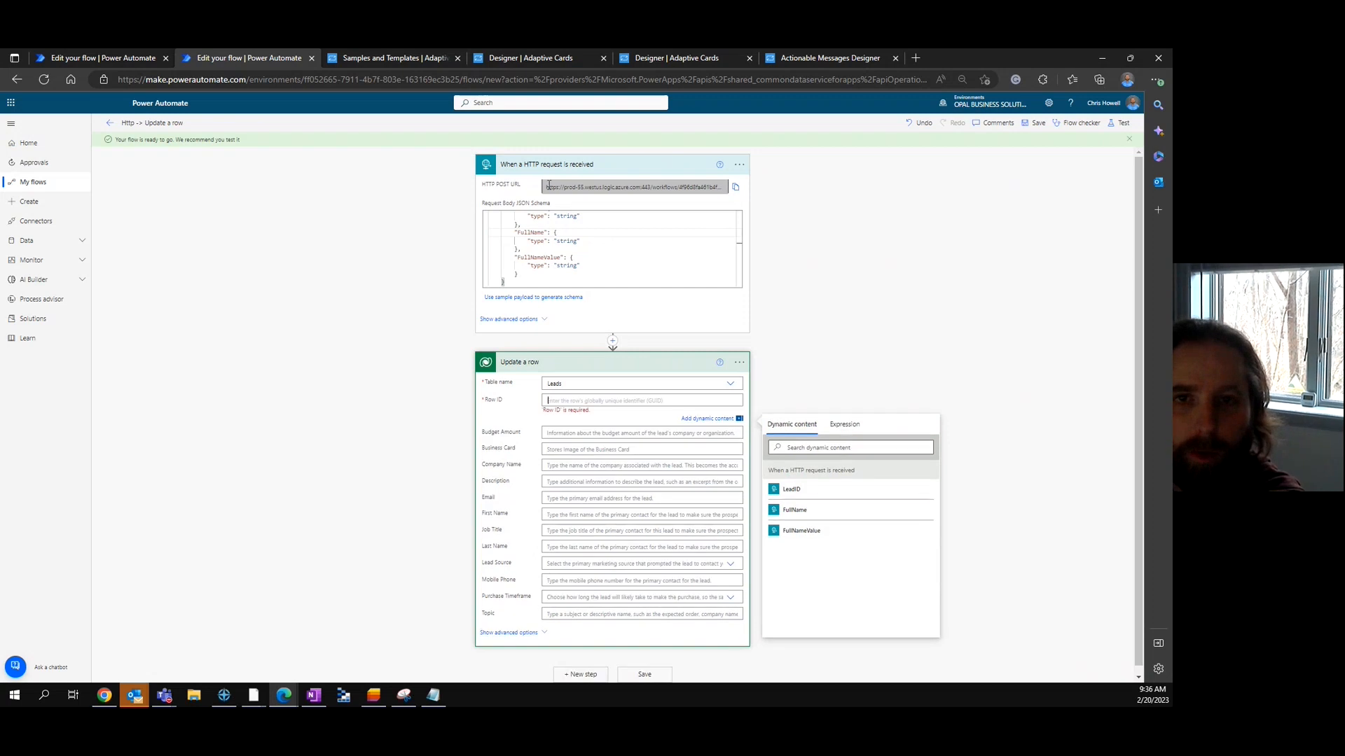
scroll(575, 242, "up", 3)
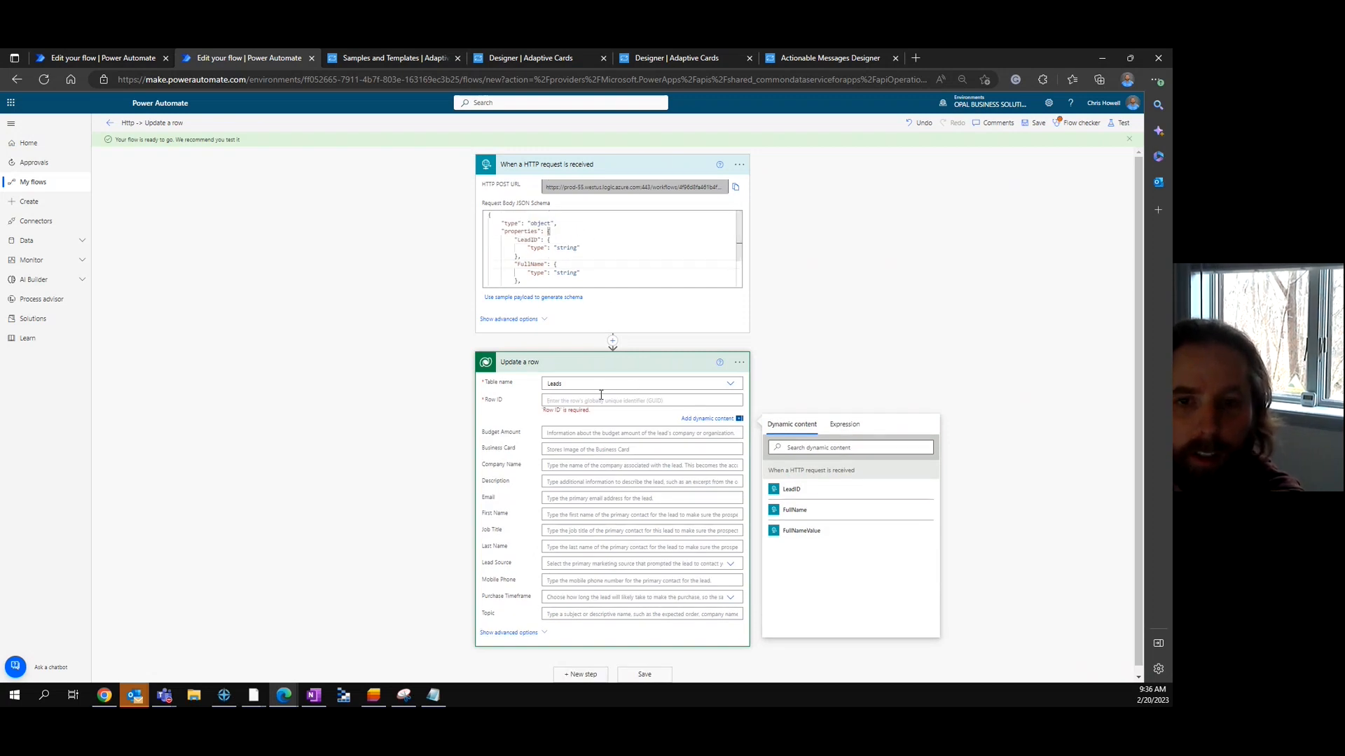
left_click(817, 490)
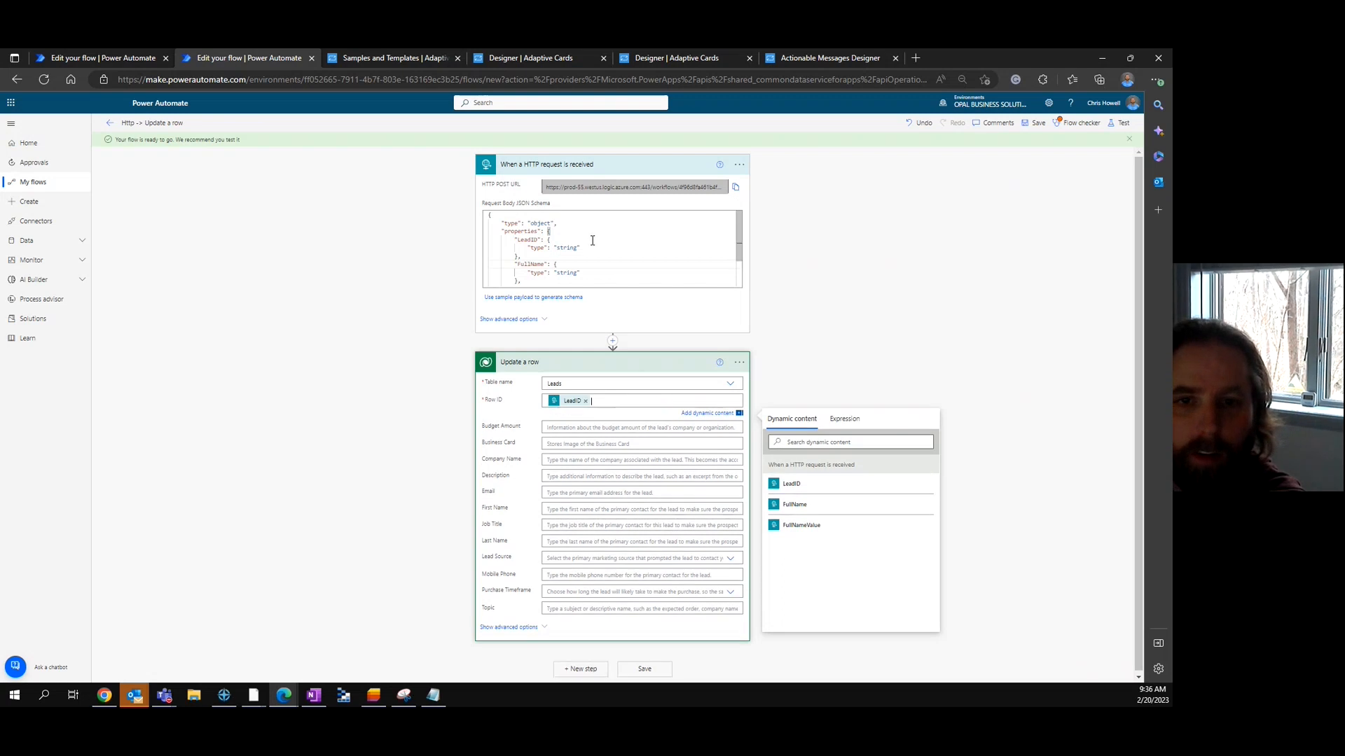
Show the advanced options of Update a row and set Owner (Owners) to the FullNameValue dynamic value
left_click(543, 626)
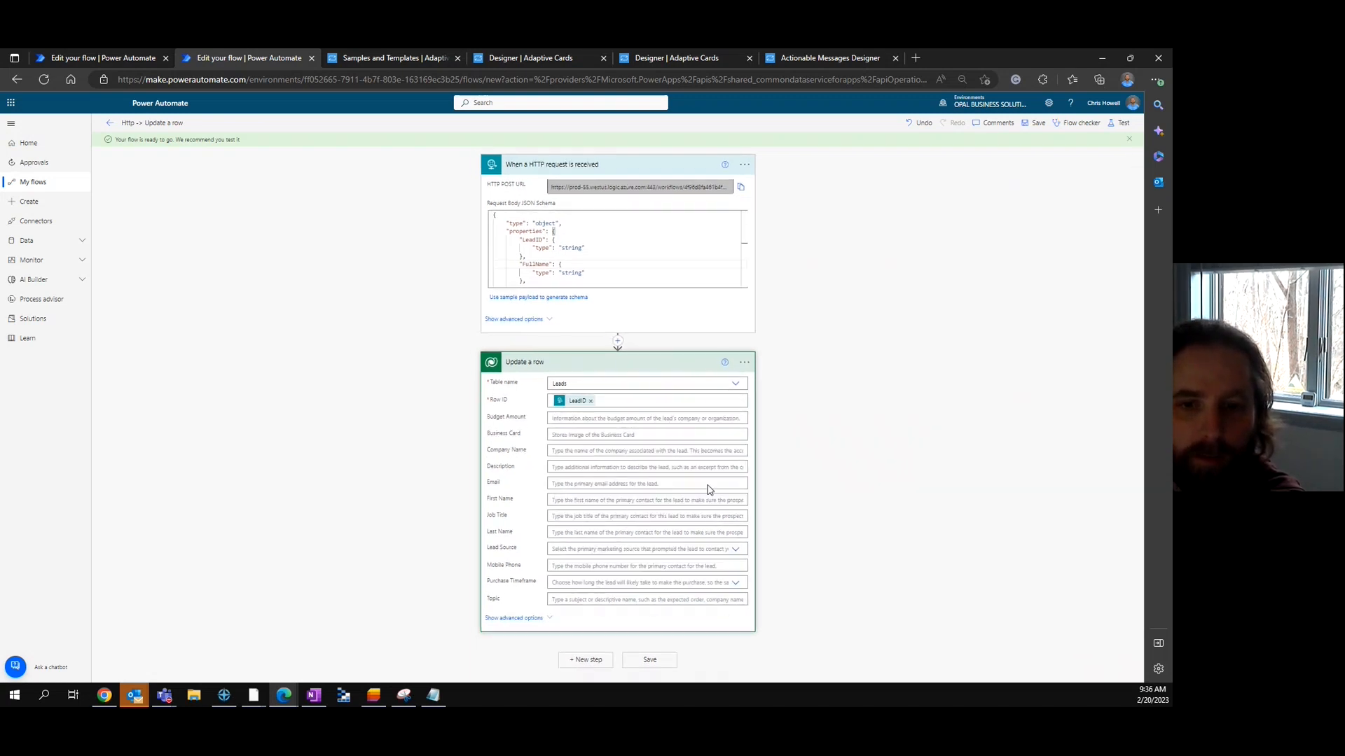
scroll(630, 546, "down", 10)
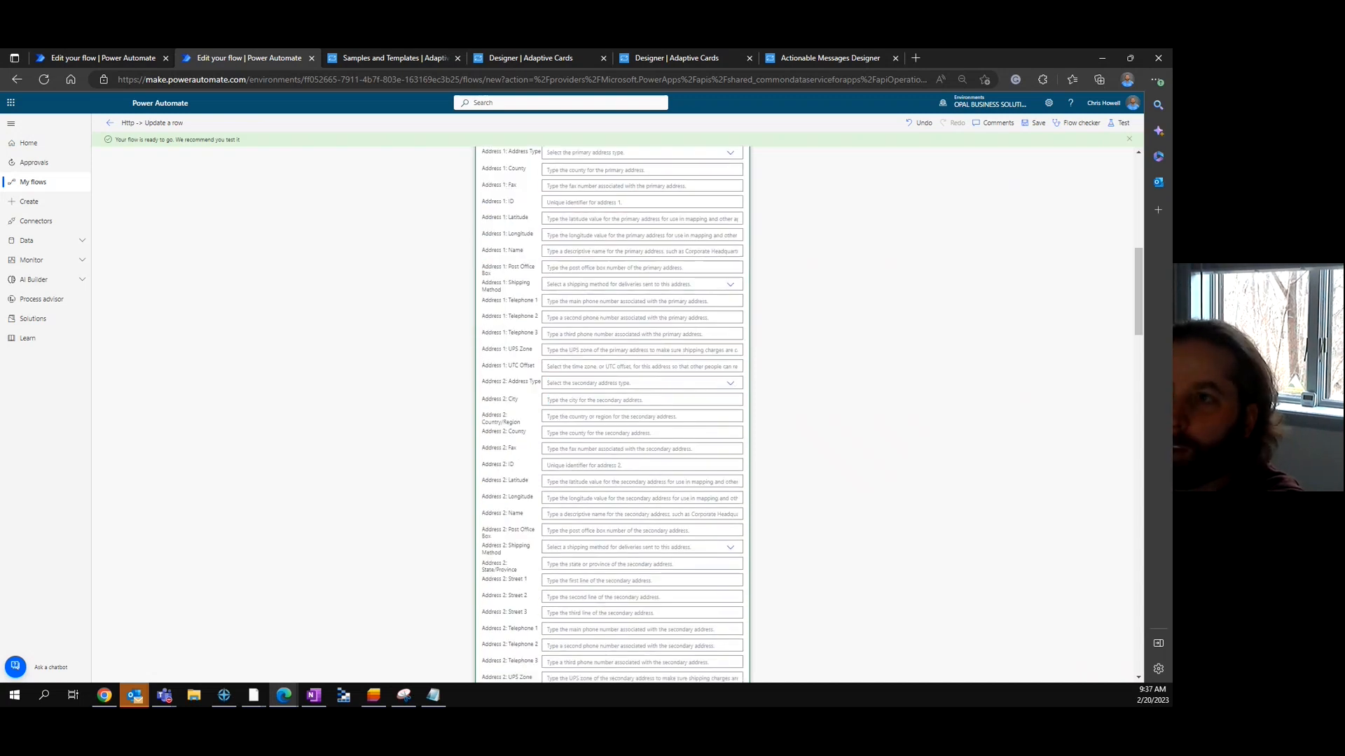
scroll(664, 430, "down", 15)
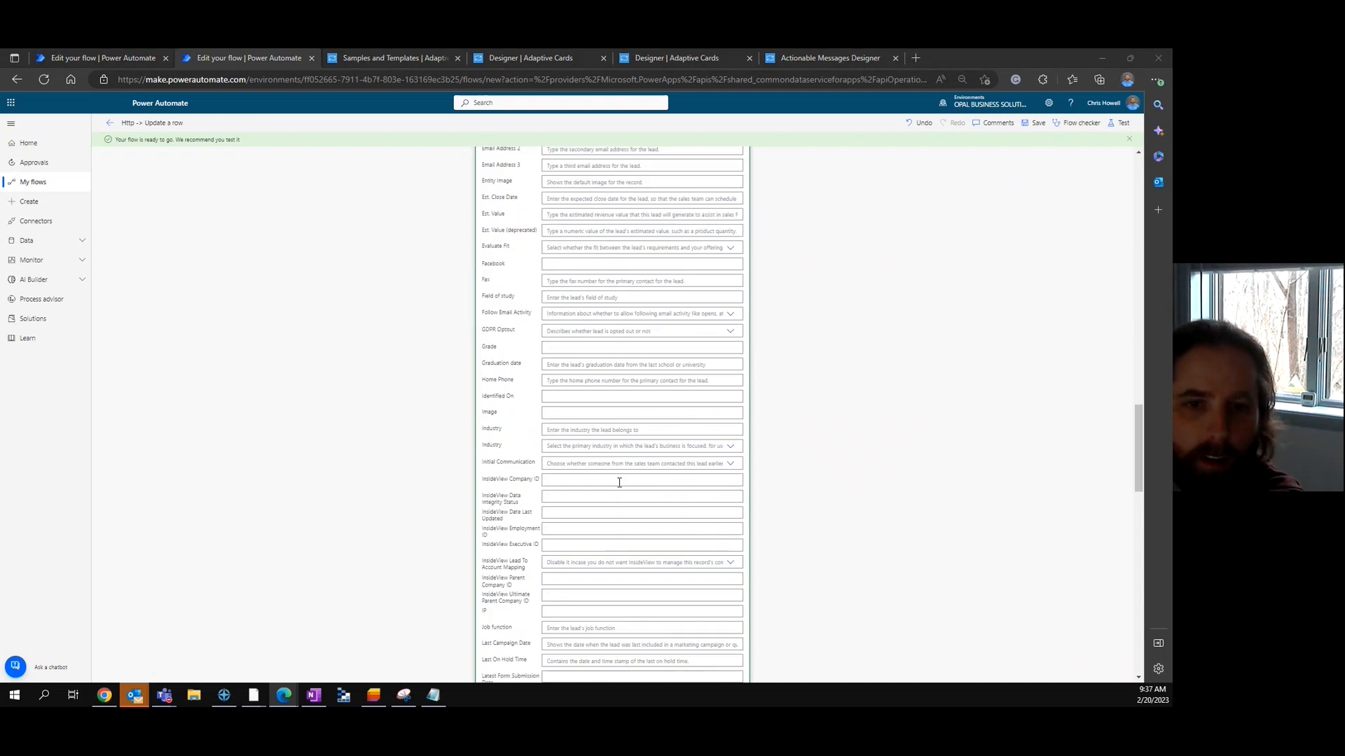
scroll(620, 483, "down", 3)
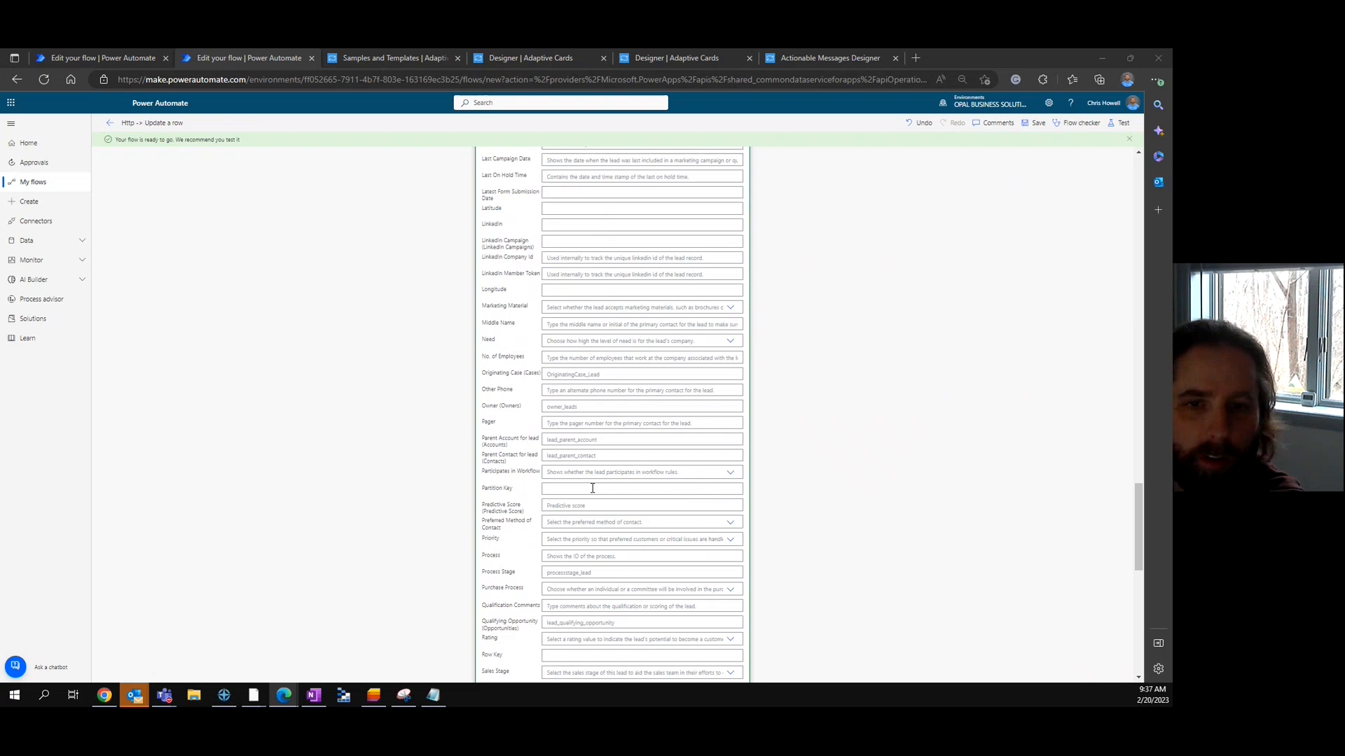
left_click(584, 406)
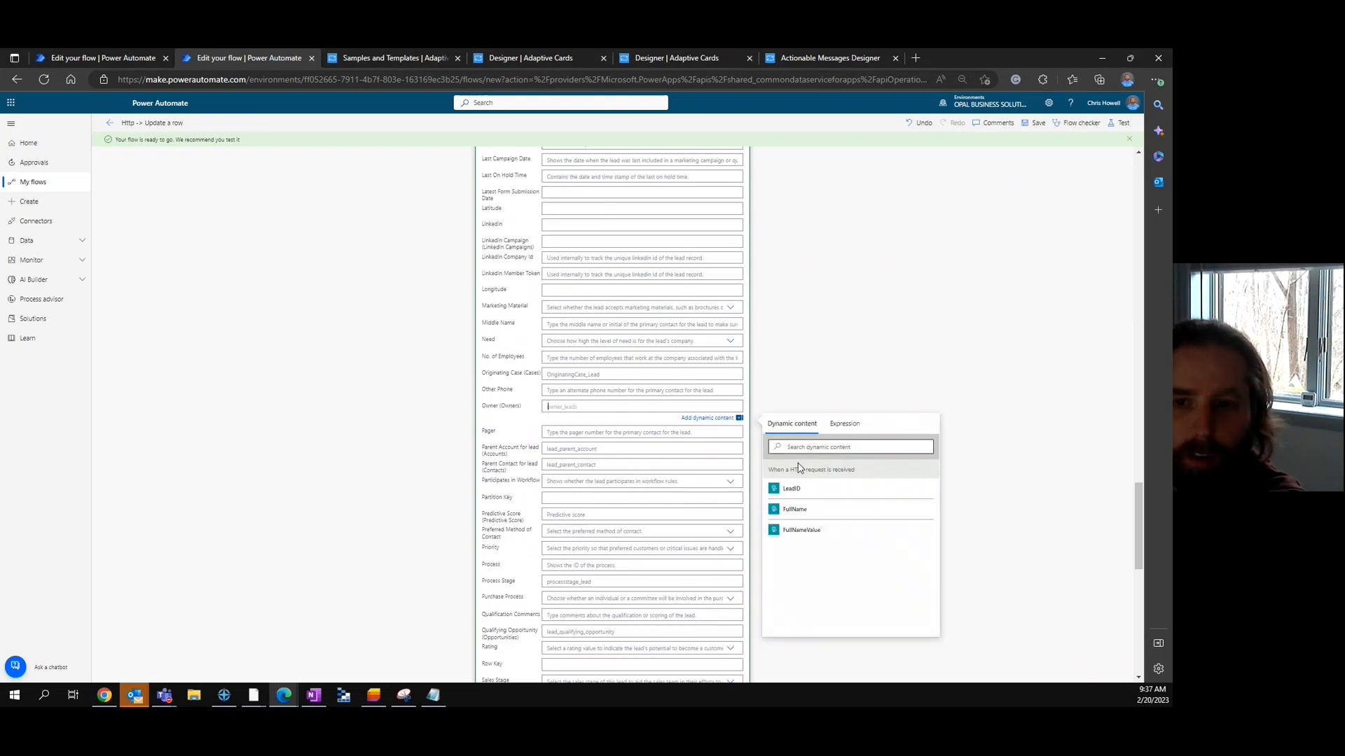
left_click(794, 532)
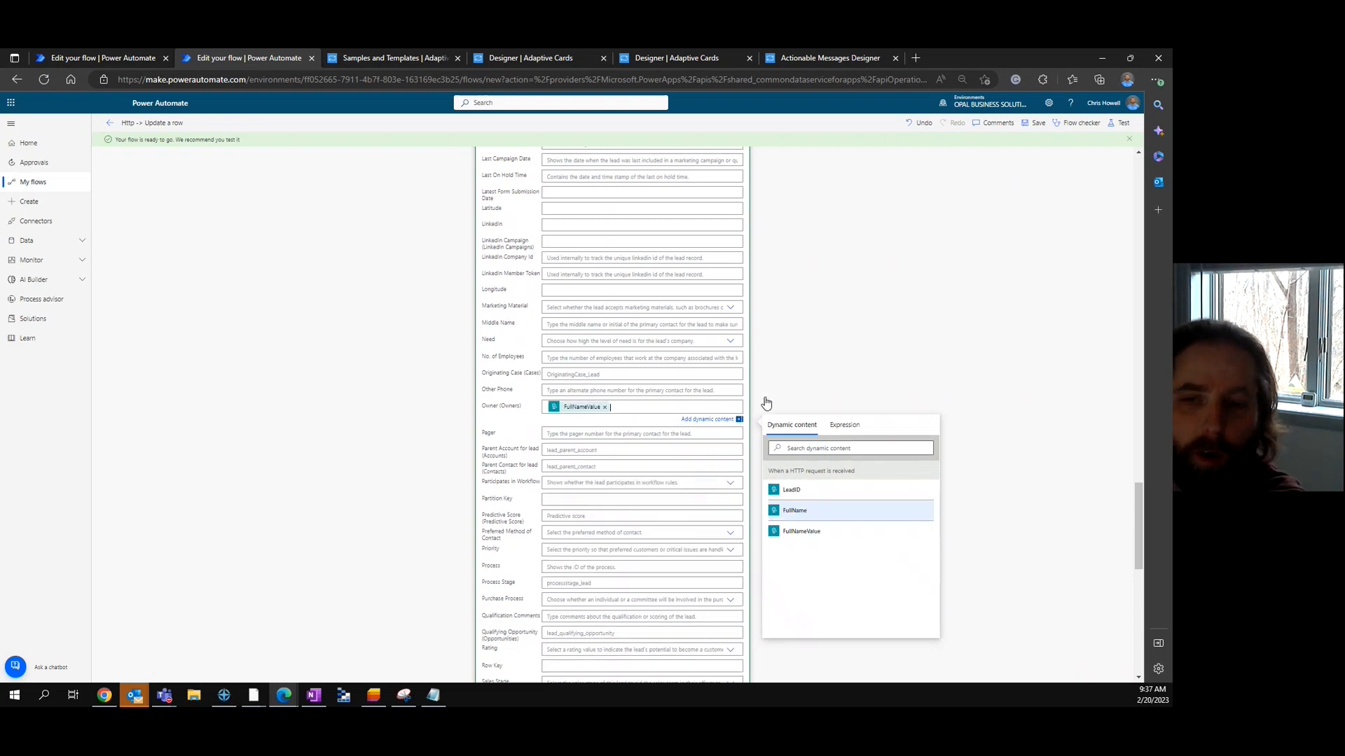
left_click(855, 341)
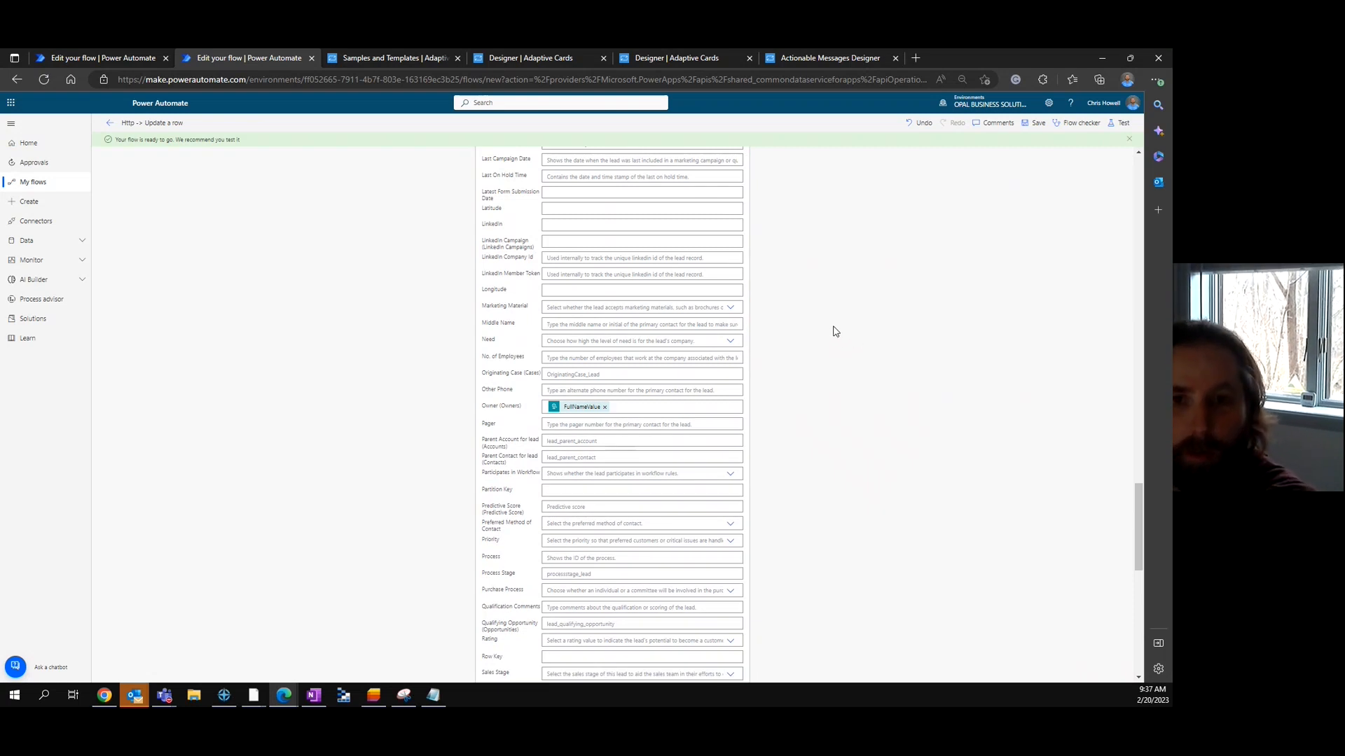
Check in the Lead Adaptive Card - Demo flow which user fields the Select action maps to title and value for the card's choices
left_click(113, 62)
scroll(628, 357, "up", 5)
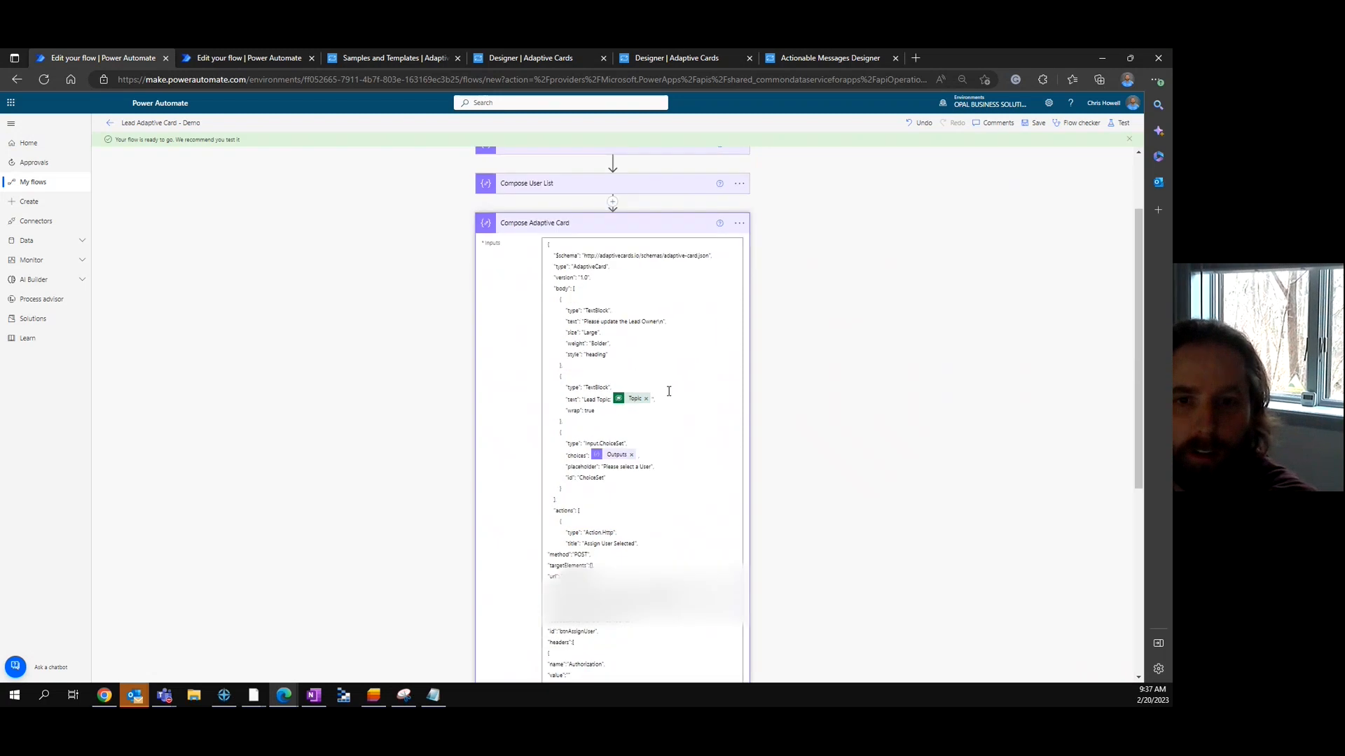
scroll(628, 357, "down", 1)
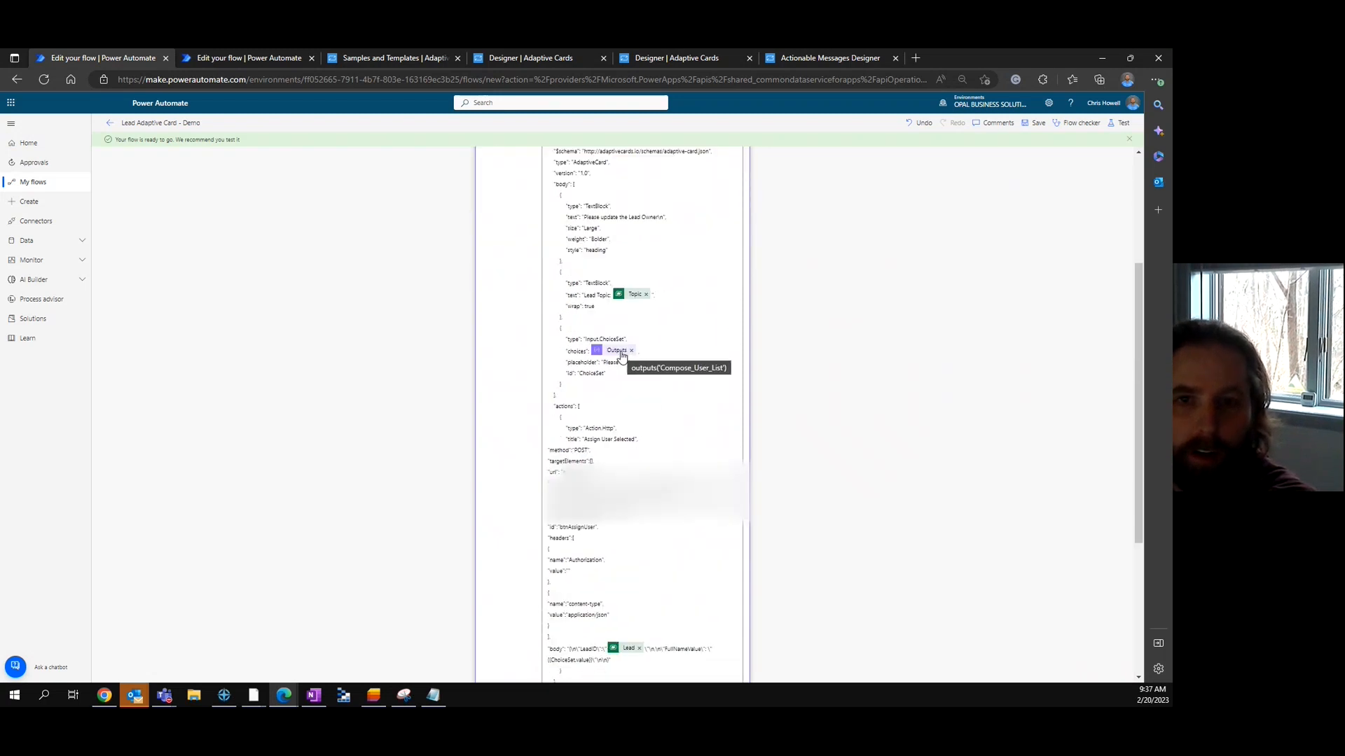
scroll(628, 358, "up", 3)
left_click(579, 247)
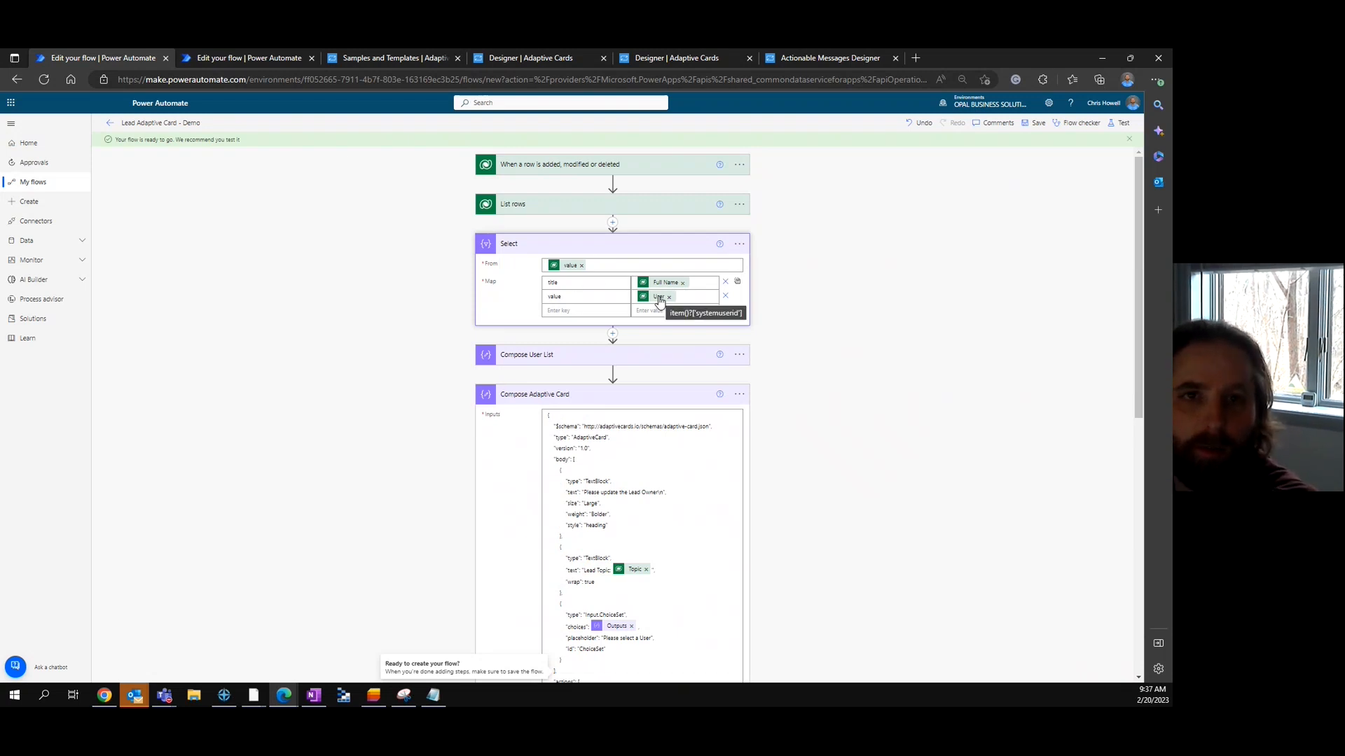
Save the Http -> Update a row flow and collapse its Update a row and HTTP request trigger cards
left_click(267, 58)
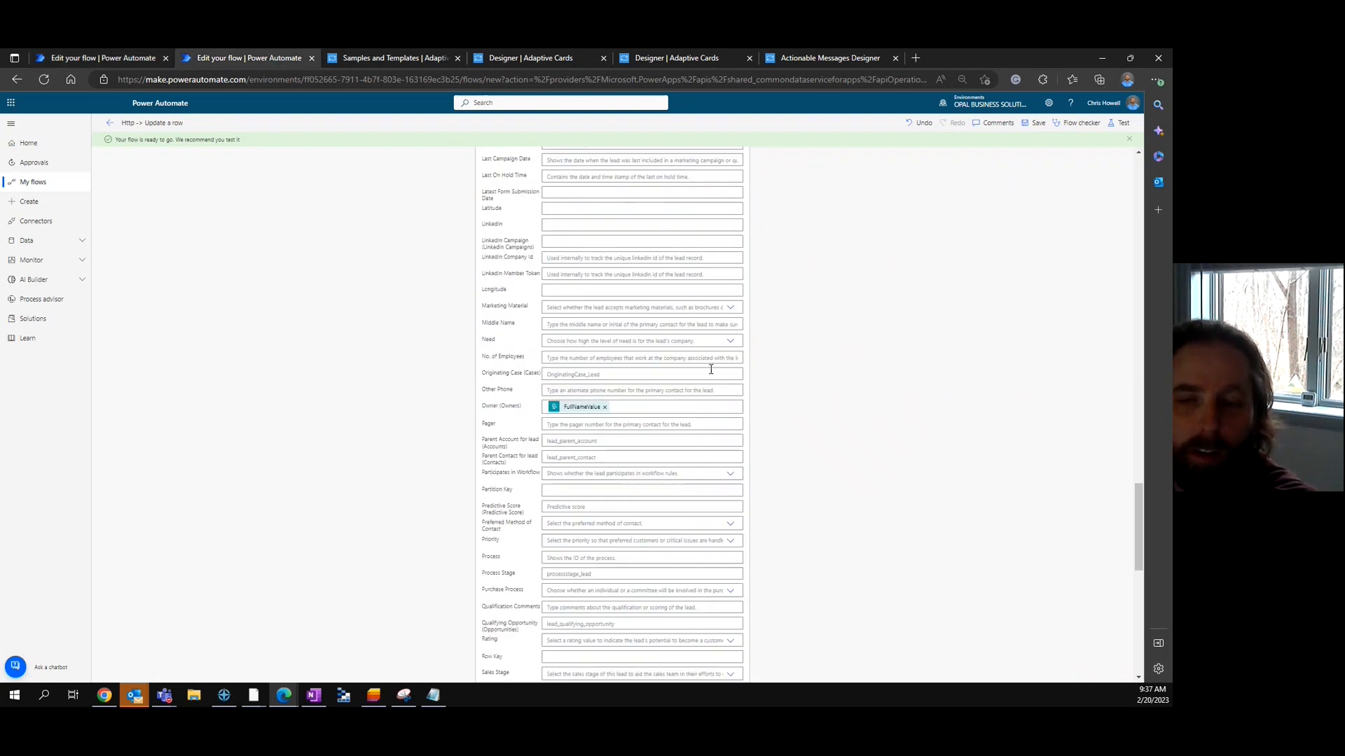
scroll(880, 385, "up", 10)
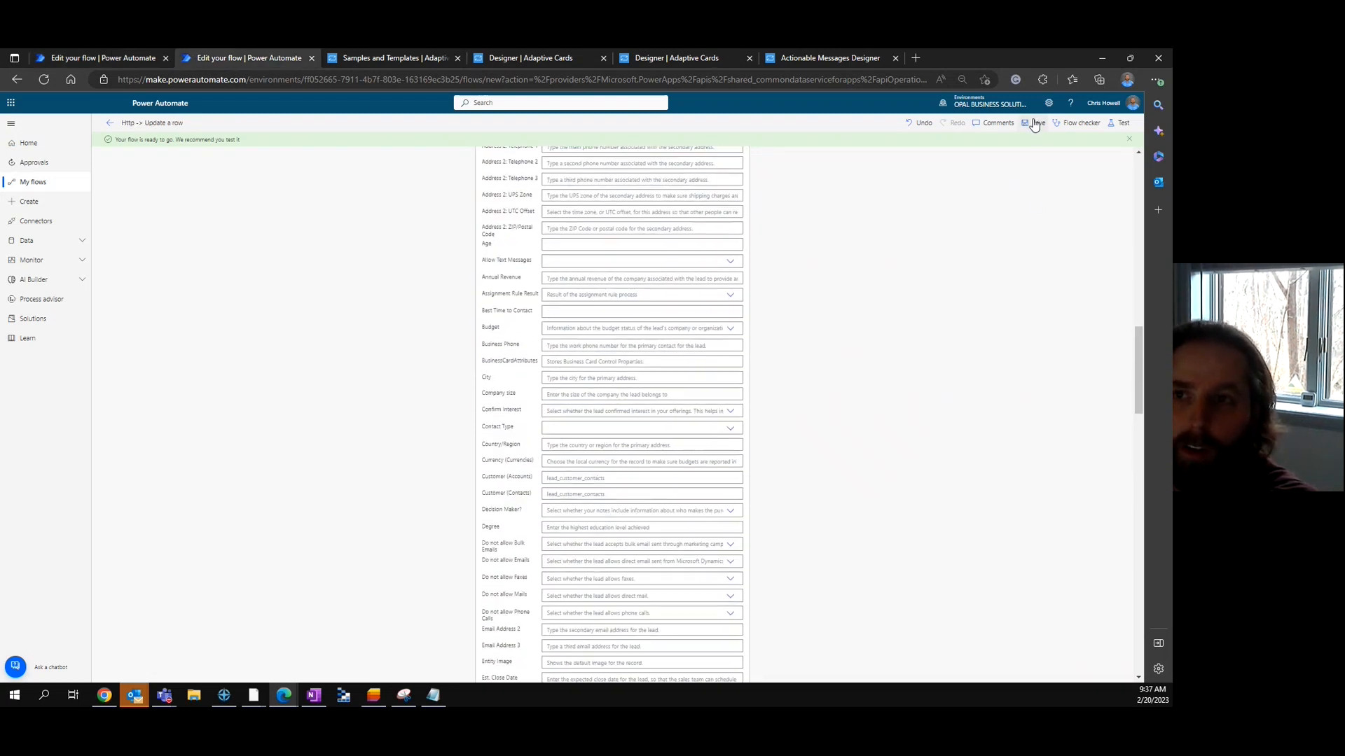
left_click(1035, 124)
scroll(855, 327, "up", 10)
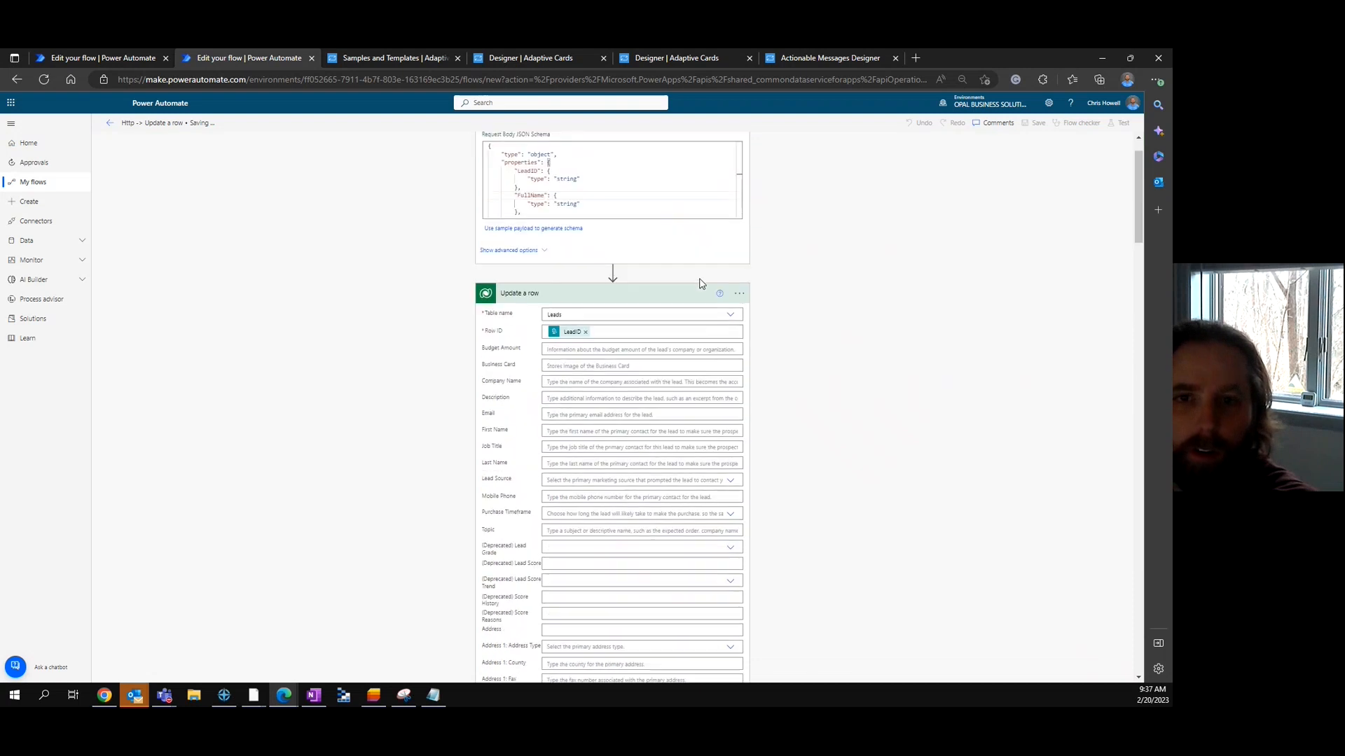
left_click(652, 295)
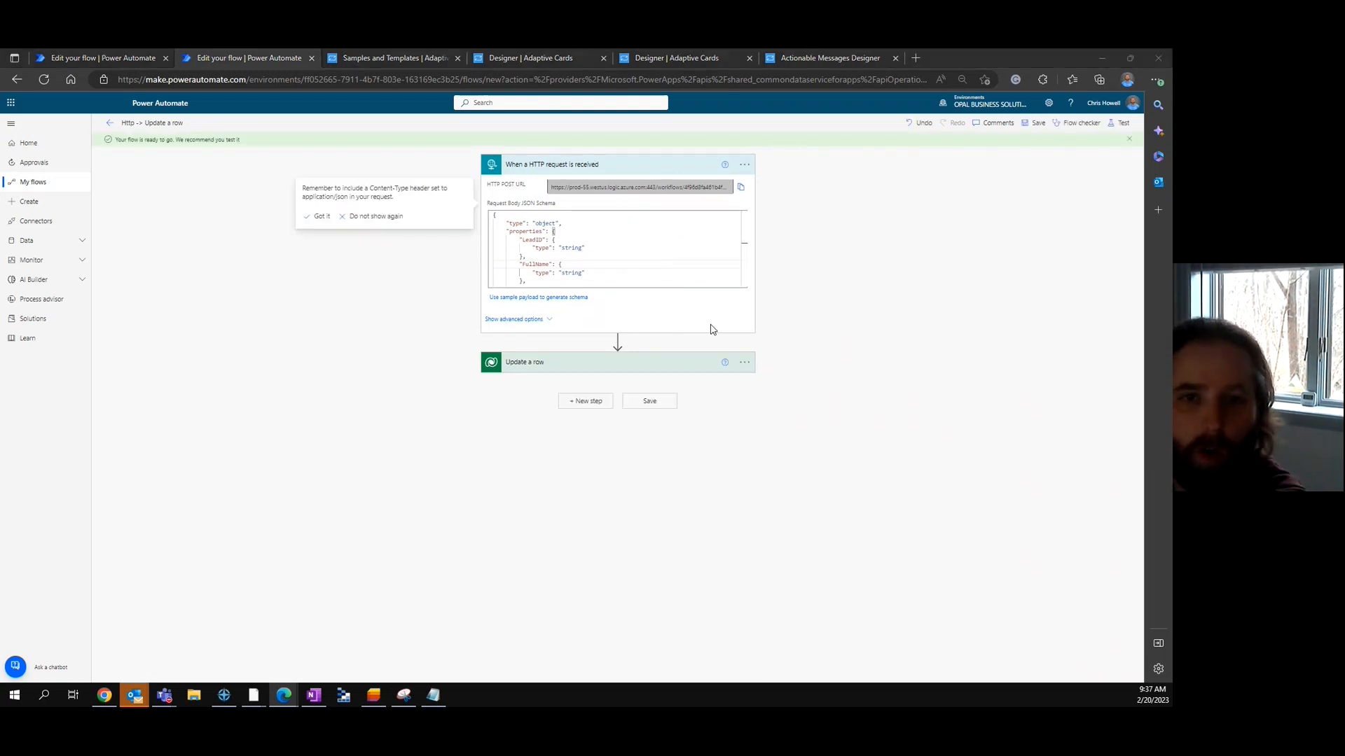
left_click(626, 170)
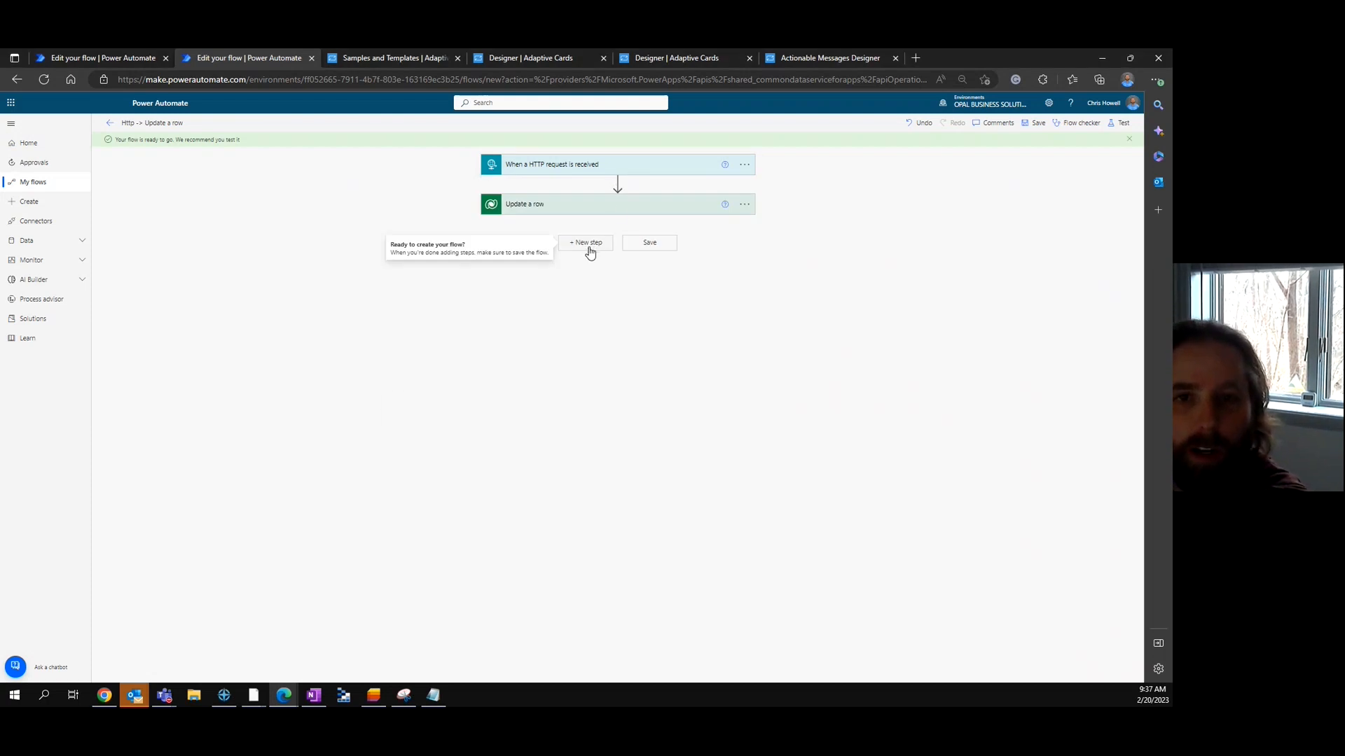
Add a Compose action after Update a row and rename it "Compose - Response Card"
left_click(587, 244)
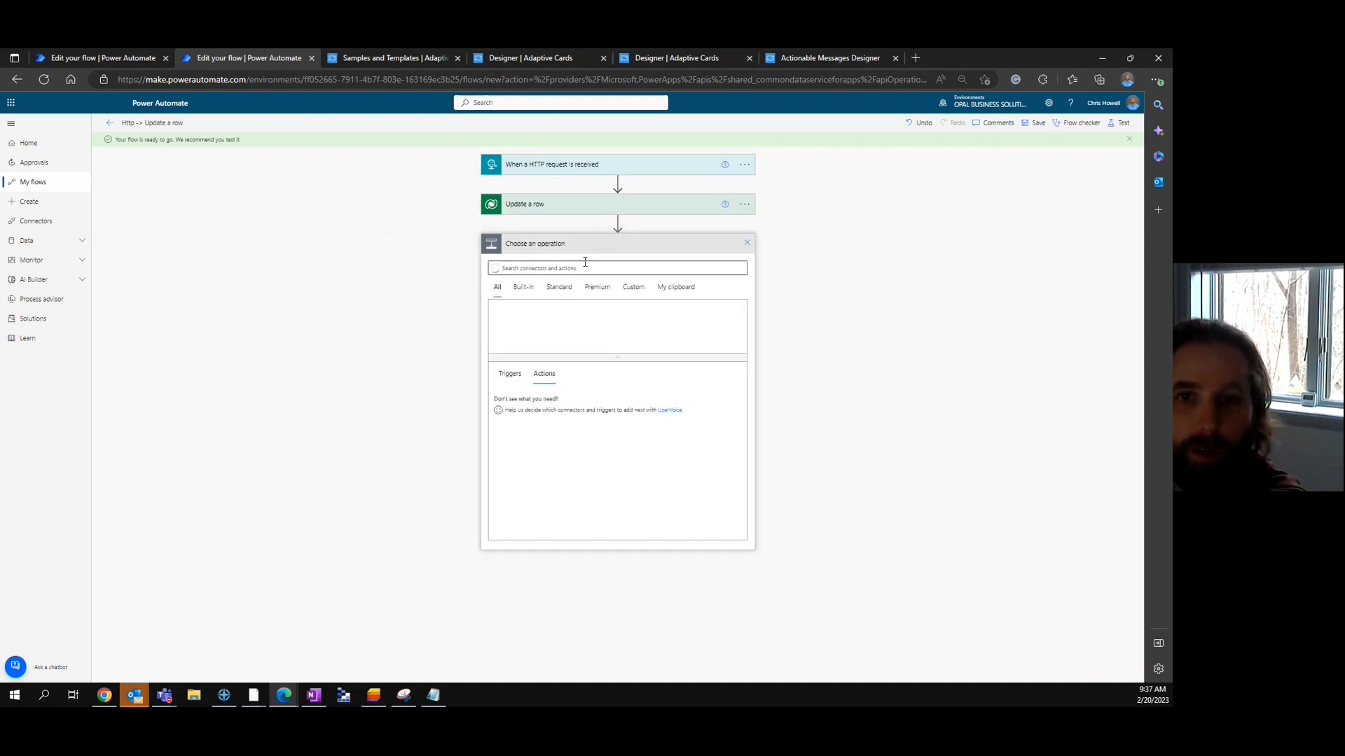
type("Conpos")
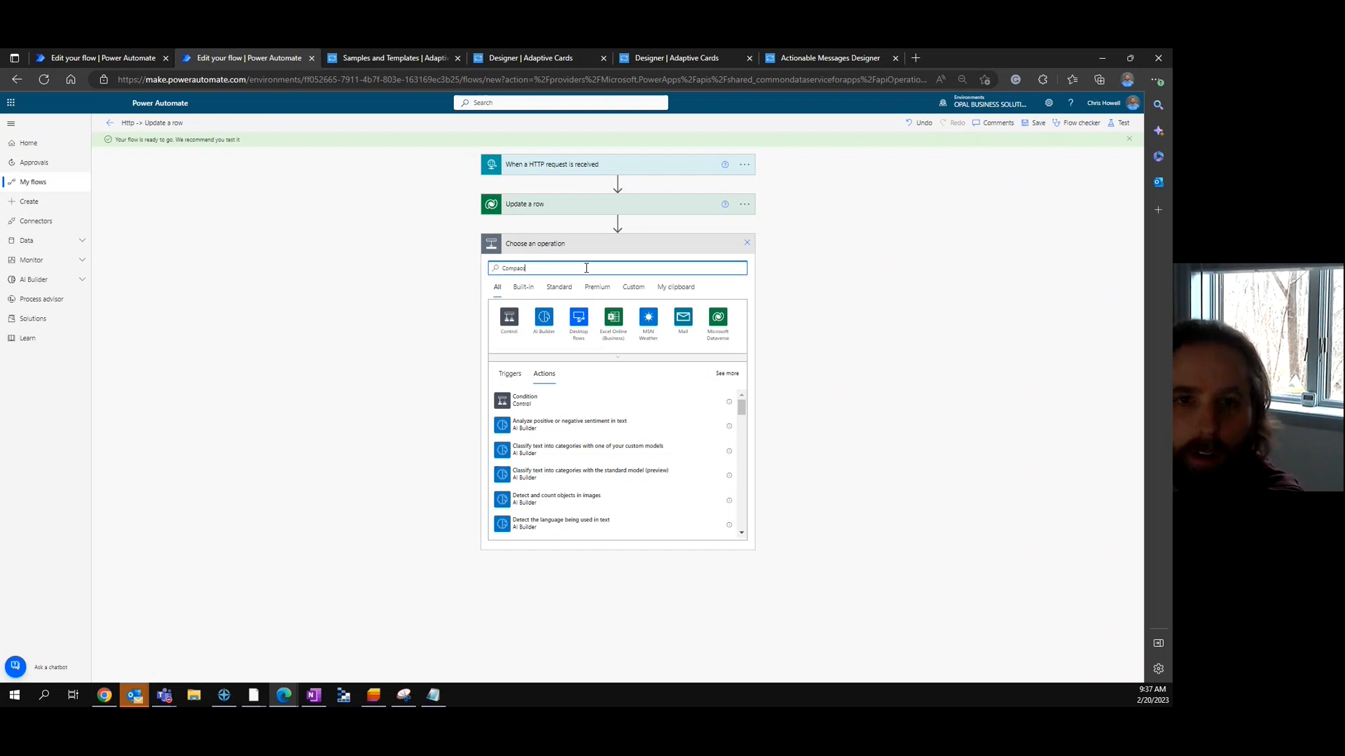
type("e")
left_click(541, 404)
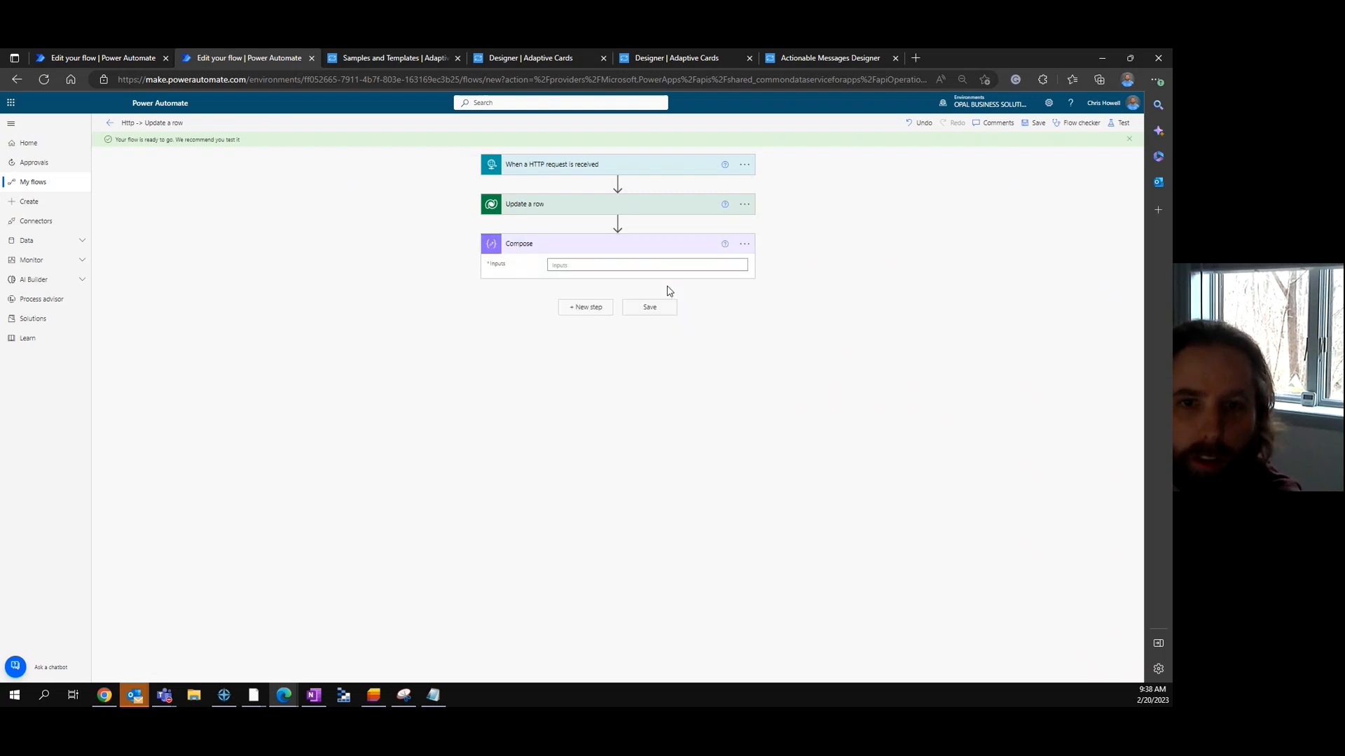
left_click(744, 245)
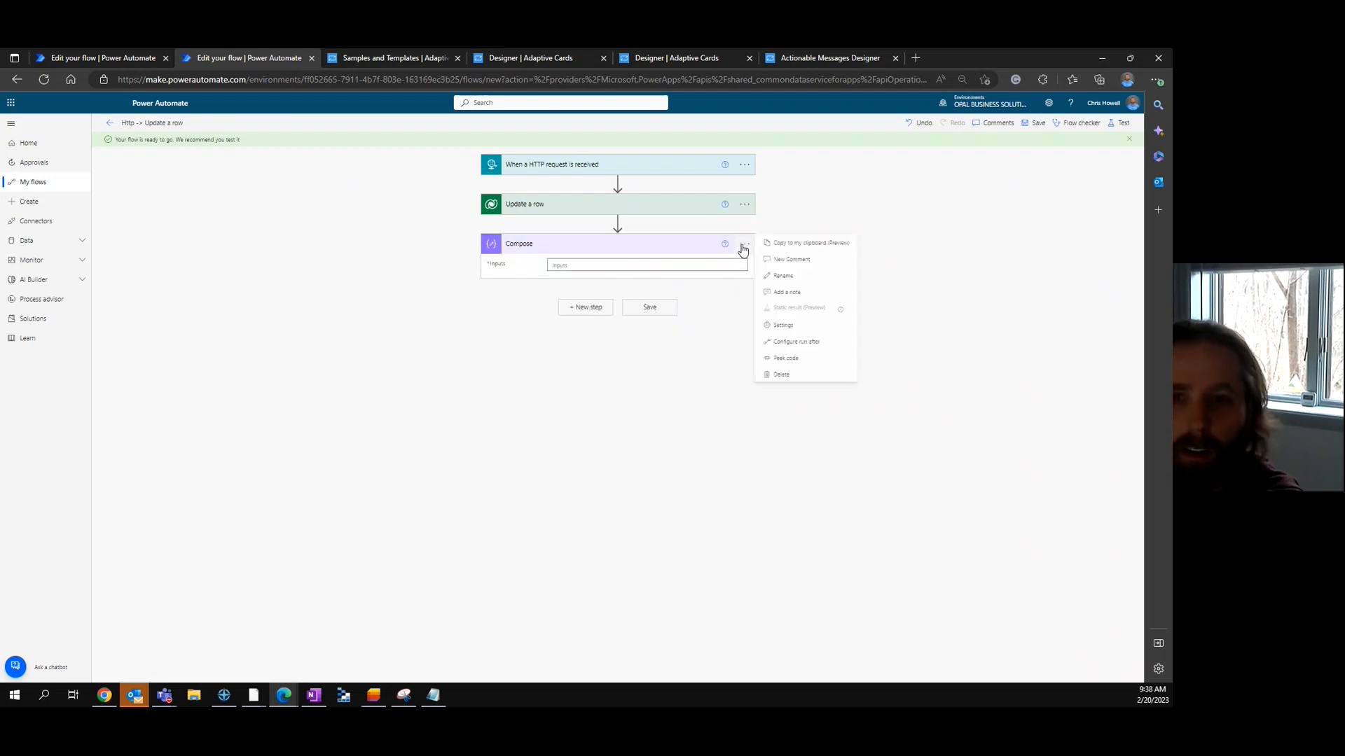
left_click(783, 275)
left_click(562, 247)
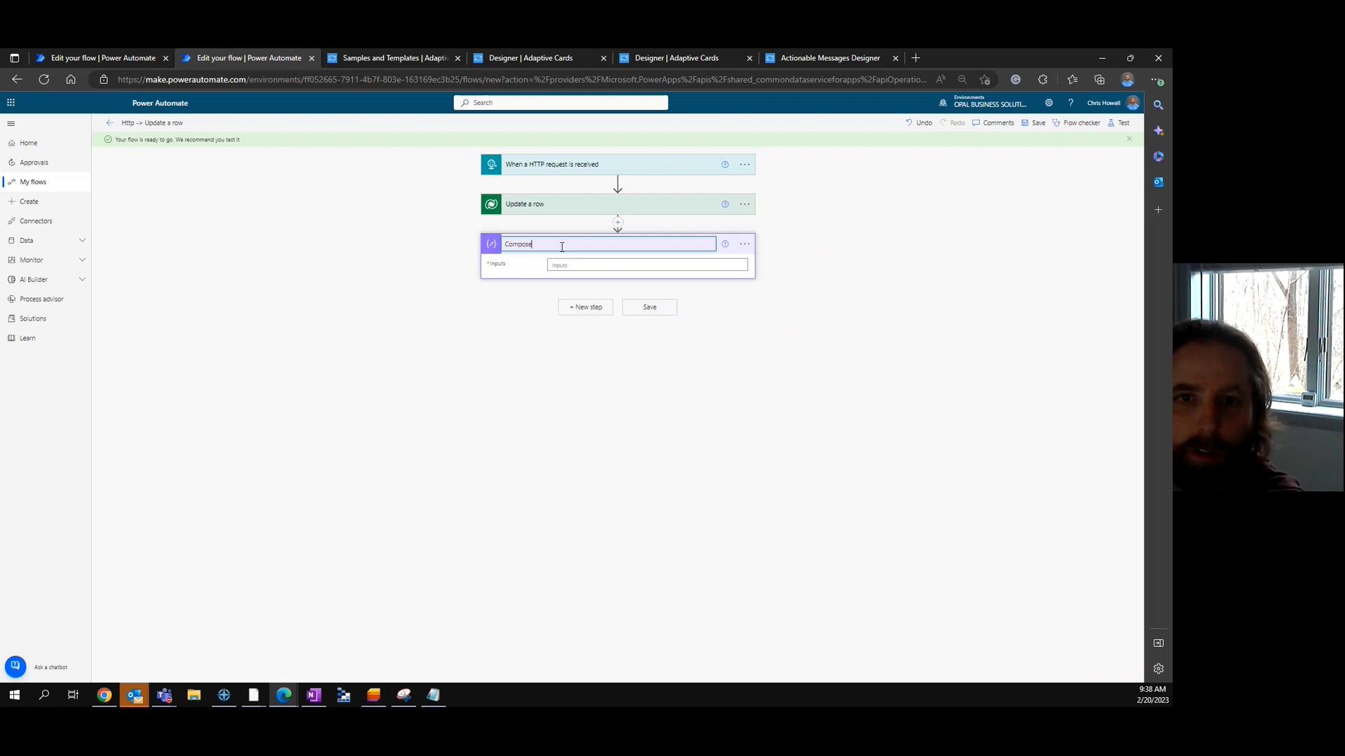
type("- Response Card")
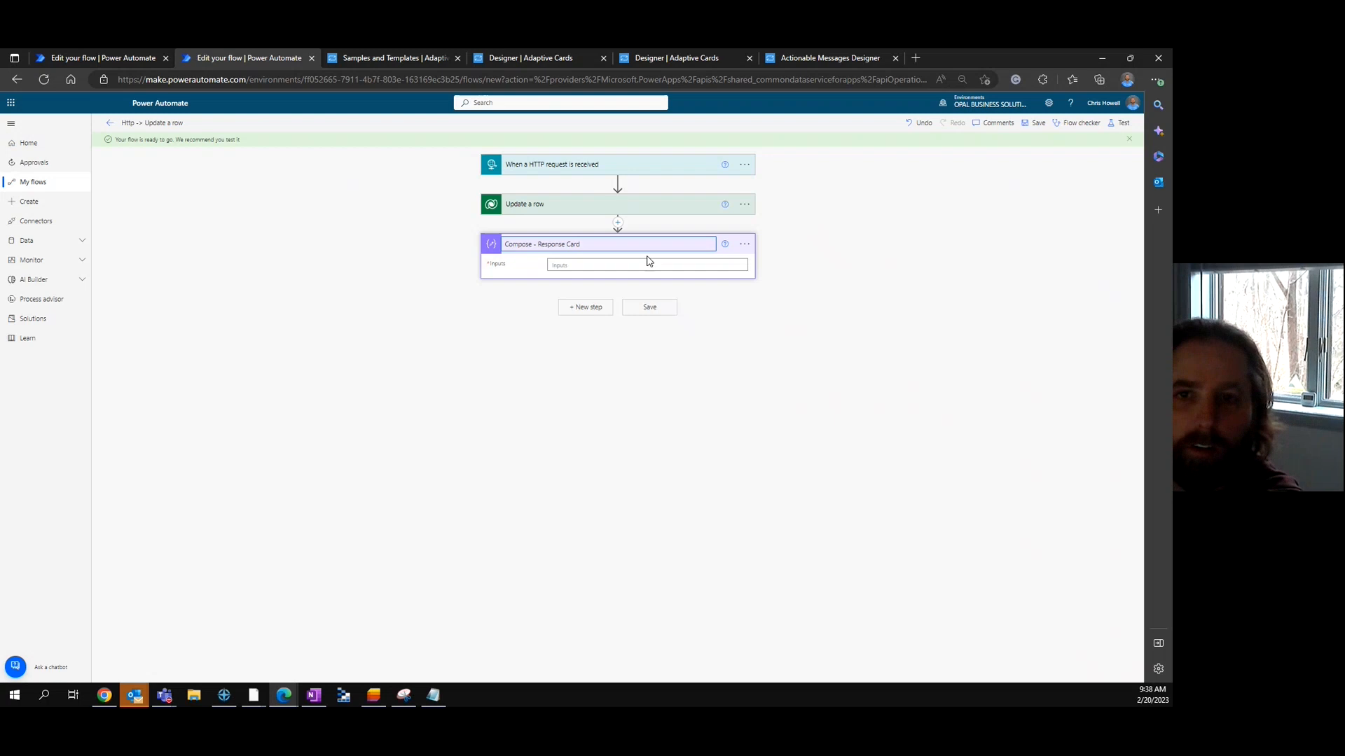
left_click(839, 268)
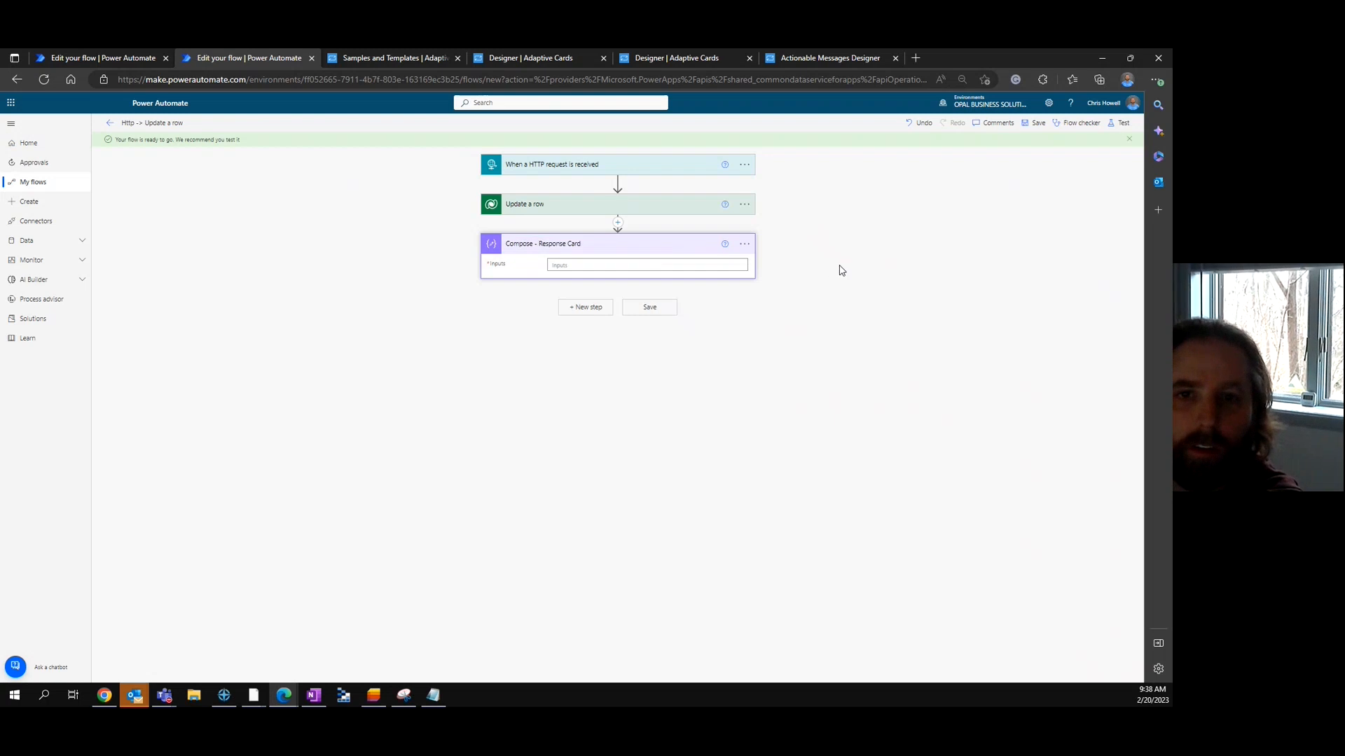
Fill the Compose inputs with adaptive card JSON whose text reads "The Lead has been assigned. Thank you."
left_click(646, 268)
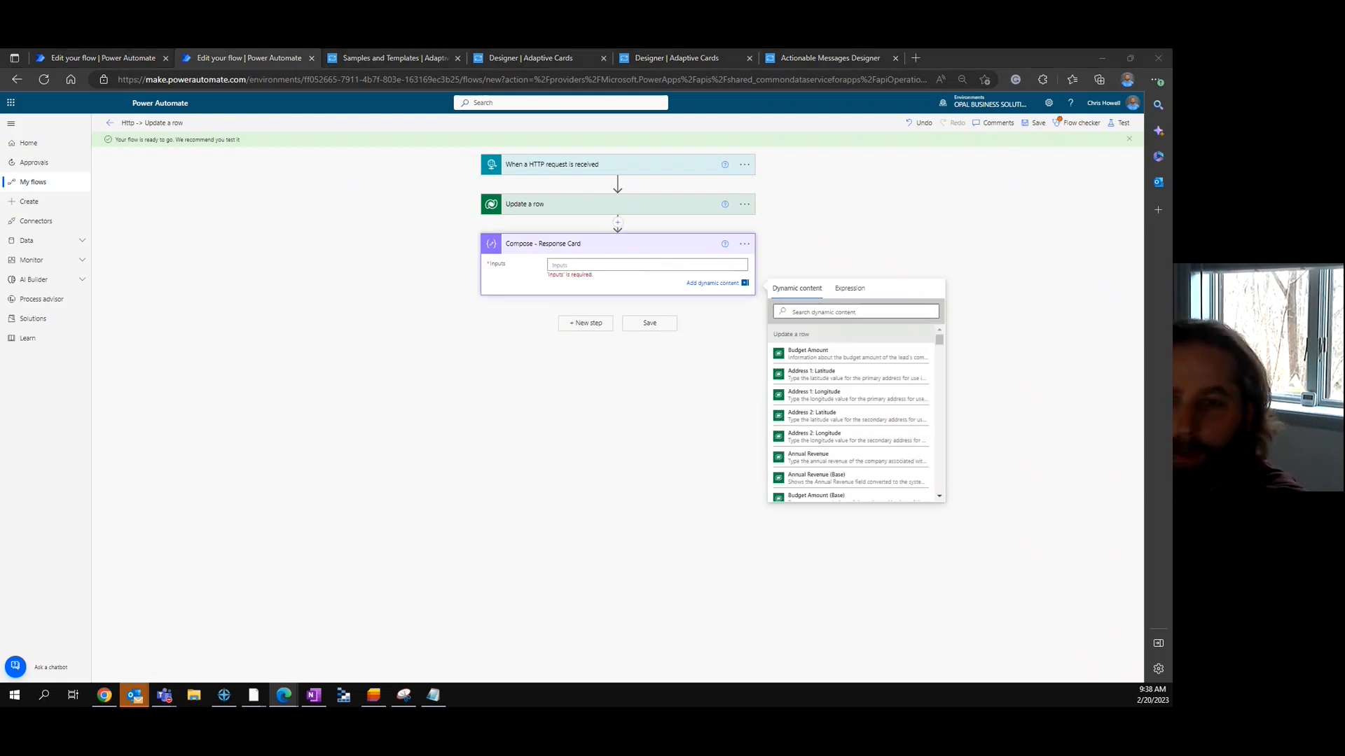
type("{   \"type\": \"AdaptiveCard\",   \"body\": [     {       \"type\": \"TextBlock\",       \"size\": \"Medium\",       \"weight\": \"Bolder\",       \"text\": \"The Lead has been assigned. Thank you.\",       \"wrap\": true,       \"style\": \"heading\"     }   ],   \"$schema\": \"http://adaptivecards.io/schemas/adaptive-card.json\",   \"version\": \"1.0\" }")
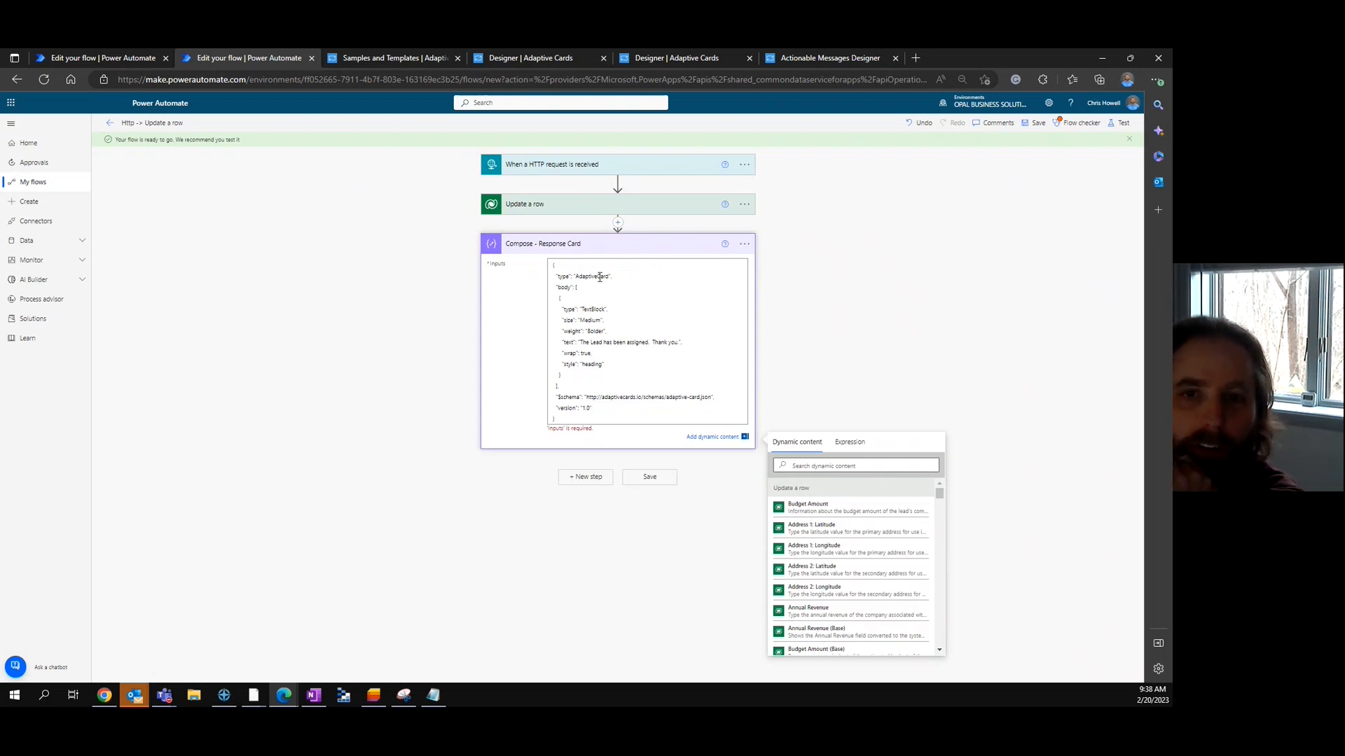
left_click_drag(582, 343, 679, 339)
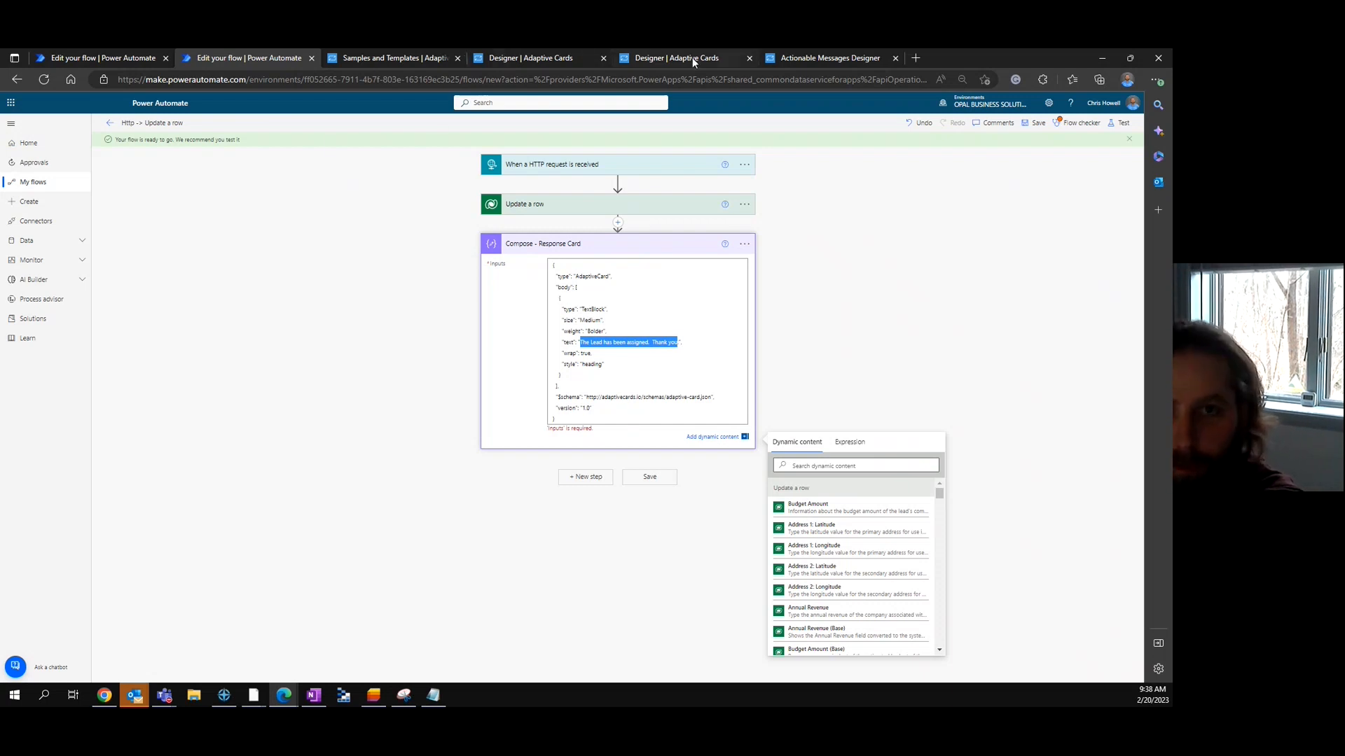
Create a blank card in the Adaptive Cards Designer and add a TextBlock reading "Thank you"
left_click(518, 57)
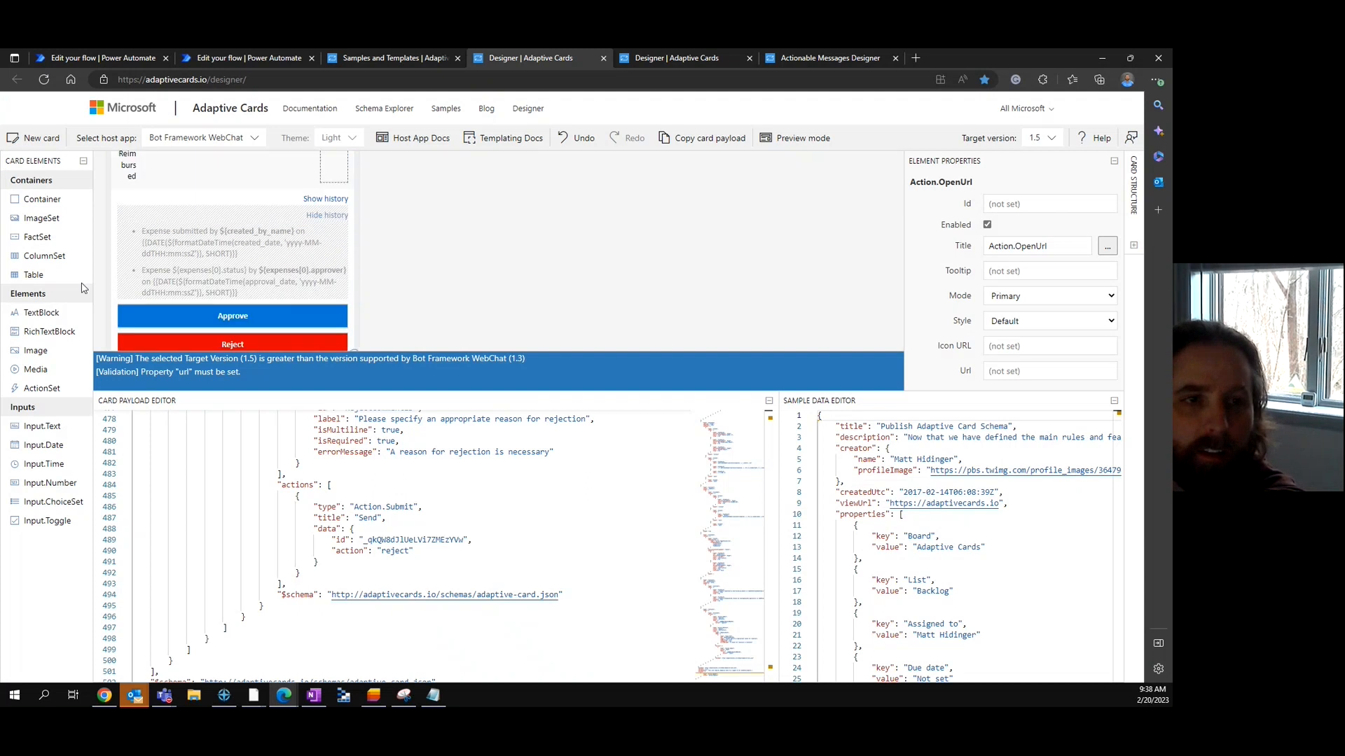
left_click(39, 138)
left_click(379, 341)
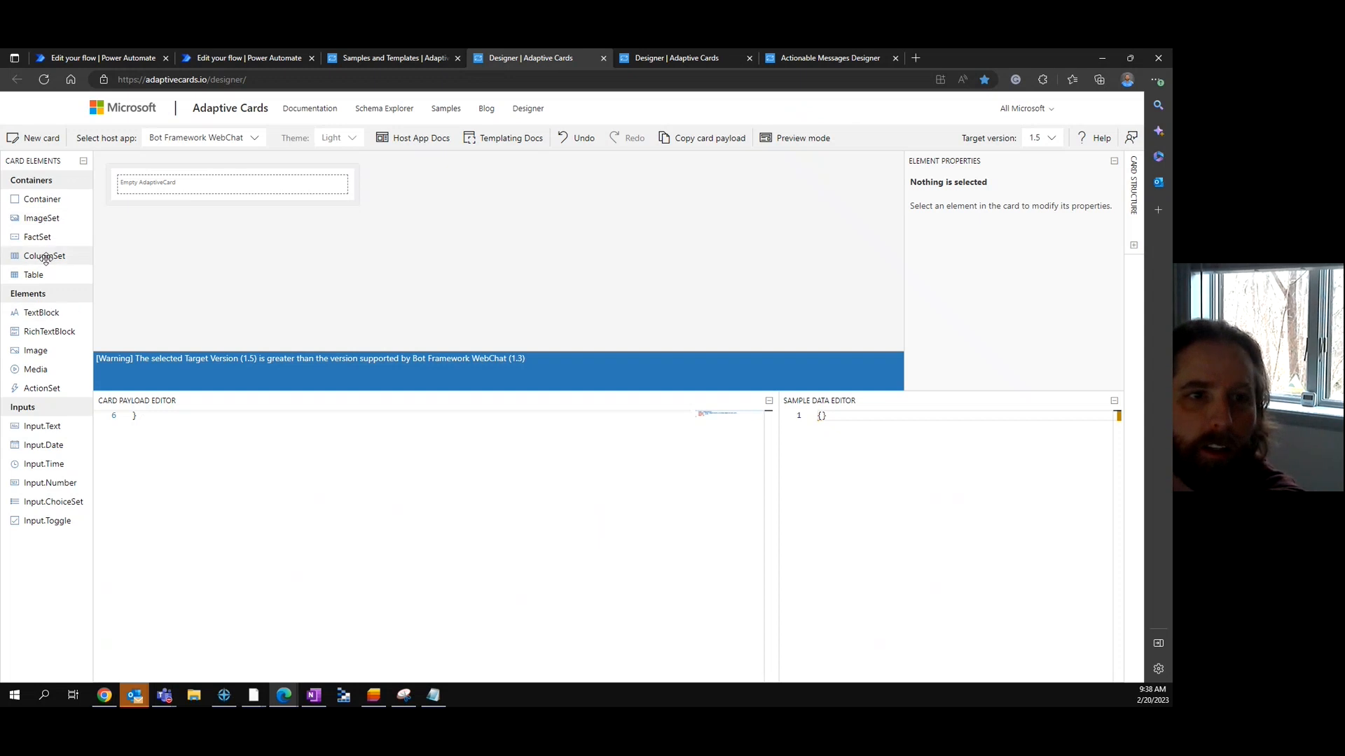
left_click_drag(43, 311, 223, 175)
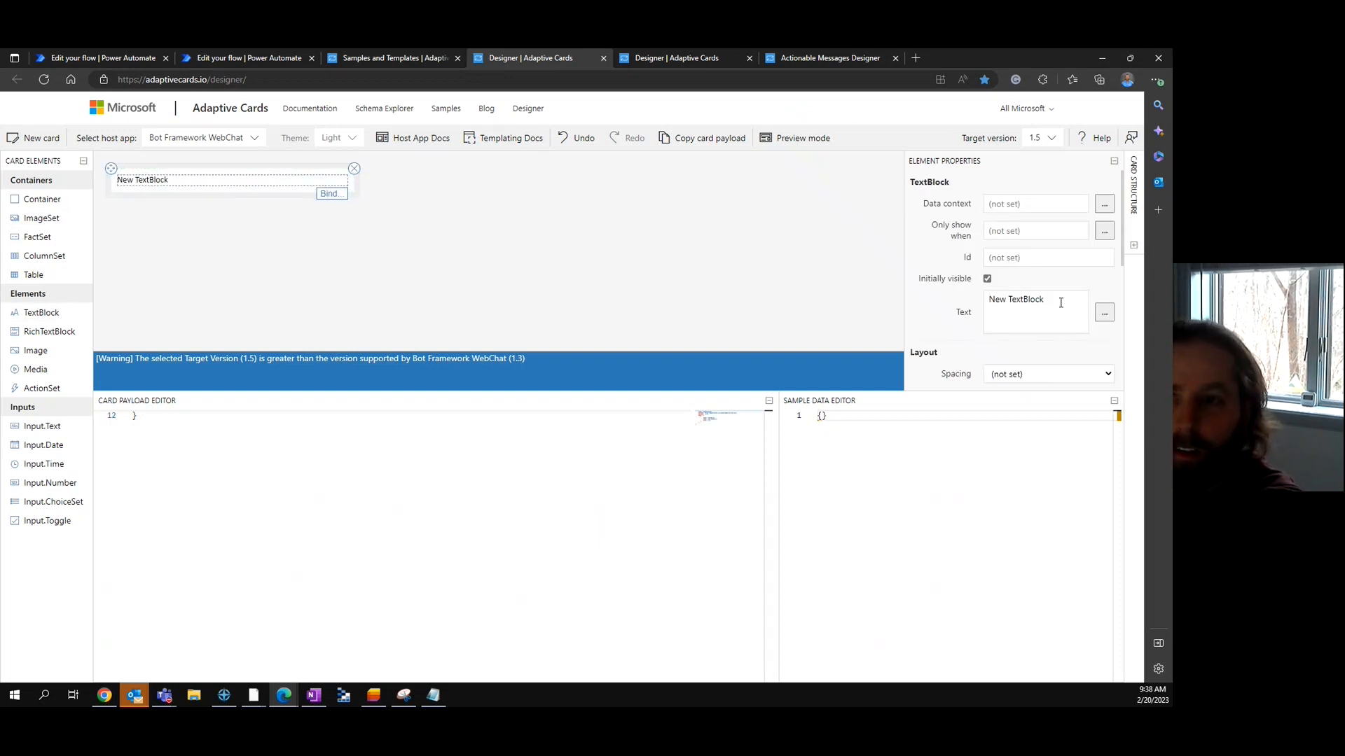
left_click_drag(1060, 301, 923, 278)
type("Thank you")
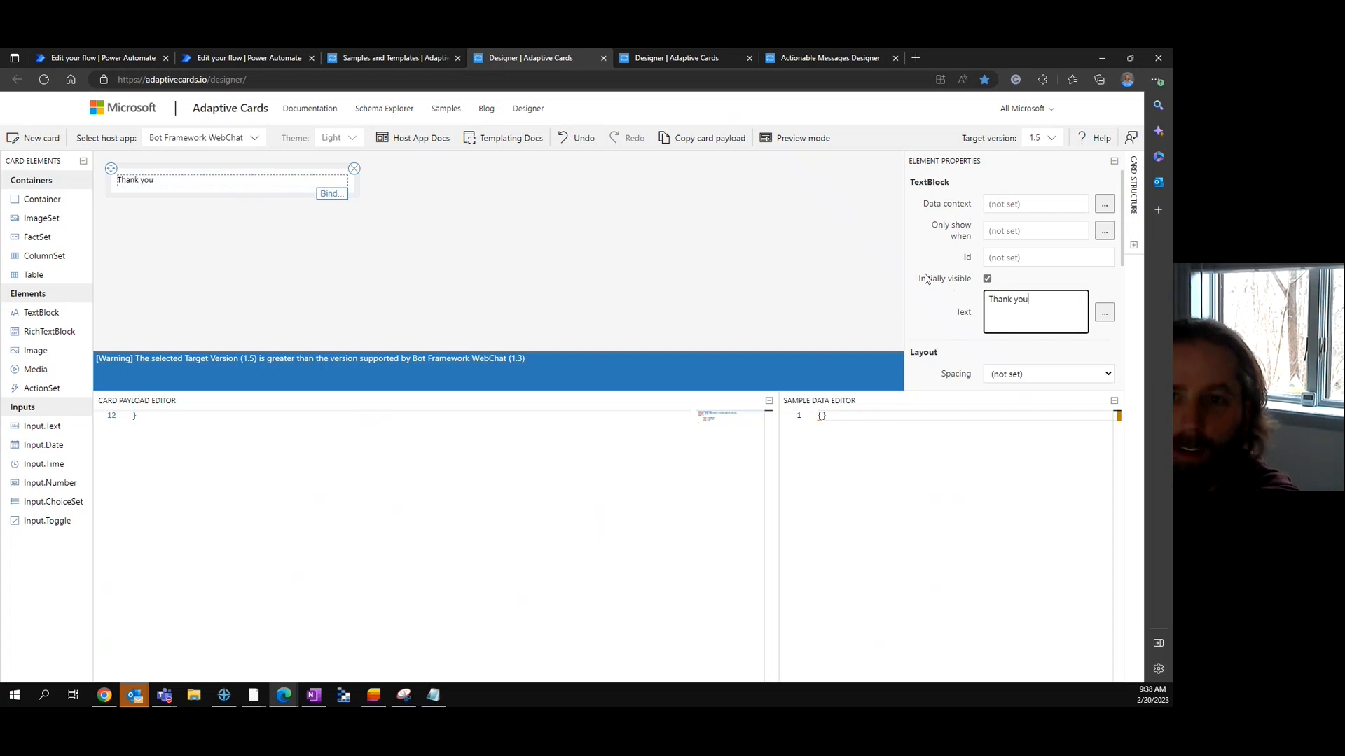
left_click(678, 233)
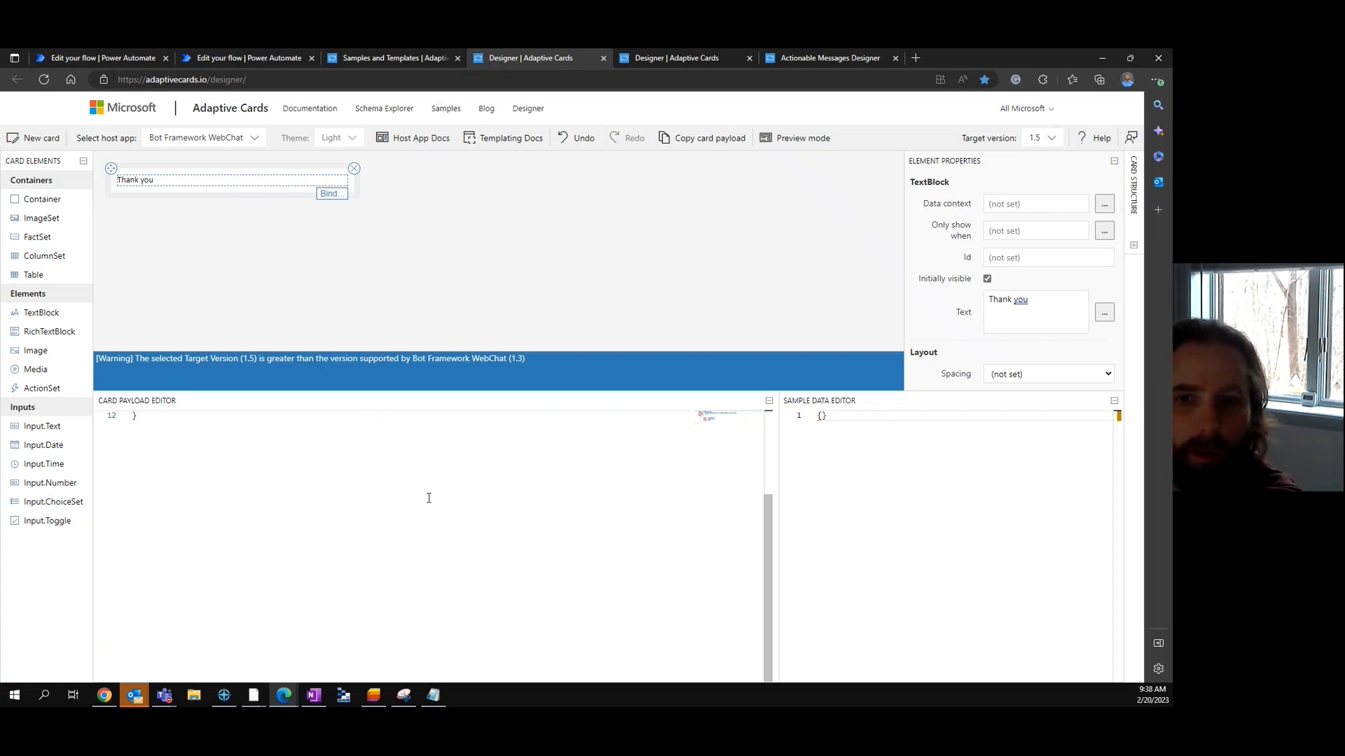
left_click(429, 499)
scroll(463, 504, "up", 3)
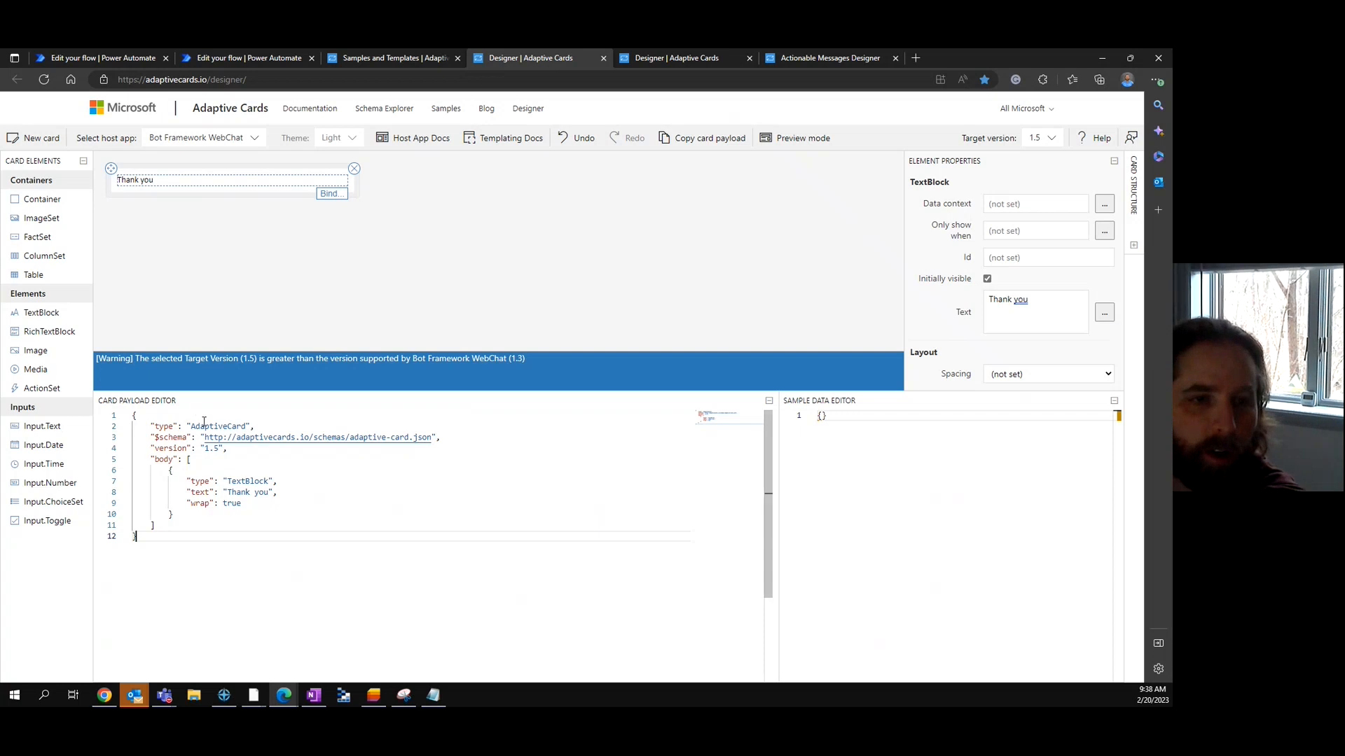
Replace the Compose - Response Card inputs with the designer's "Thank you" card payload and save the flow
left_click(698, 140)
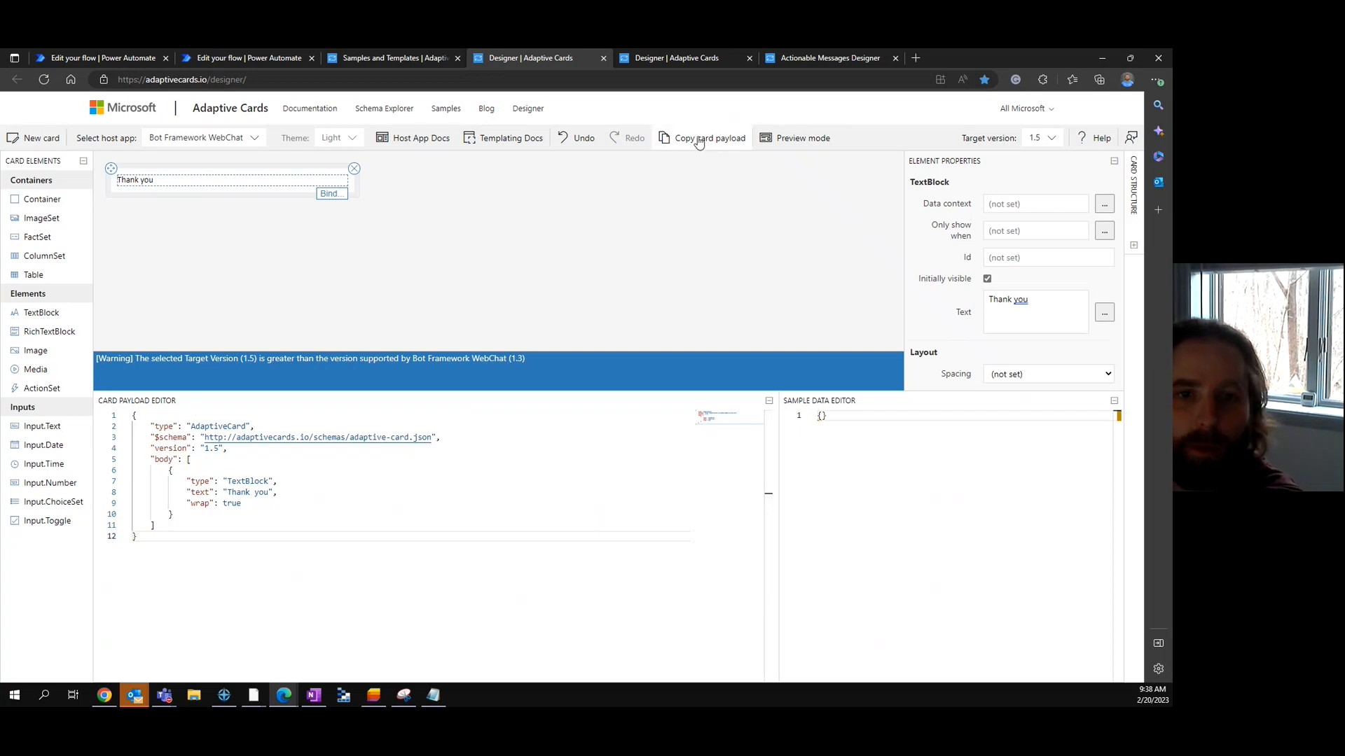
left_click(270, 61)
key("ctrl+a")
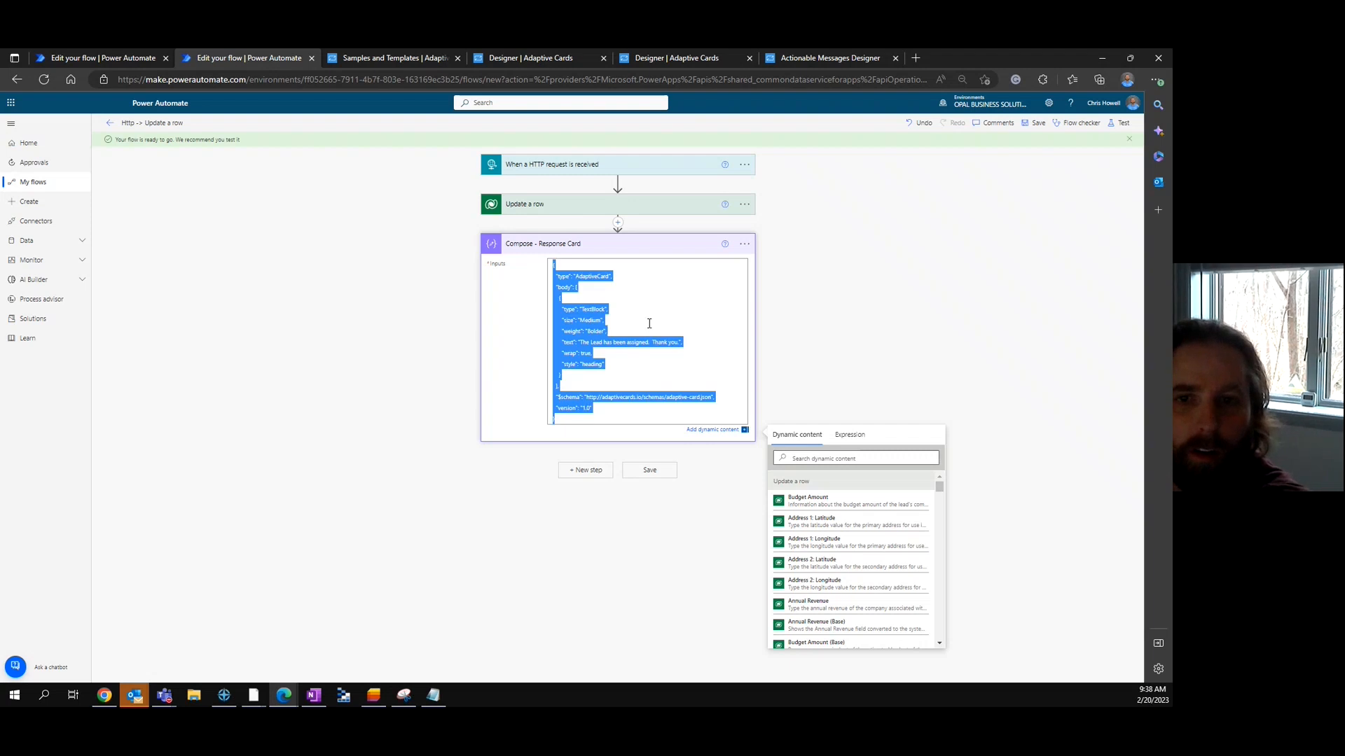
type("{     \"type\": \"AdaptiveCard\",     \"$schema\": \"http://adaptivecards.io/schemas/adaptive-card.json\",     \"version\": \"1.5\",     \"body\": [         {             \"type\": \"TextBlock\",             \"text\": \"Thank you\",             \"wrap\": true         }     ] }")
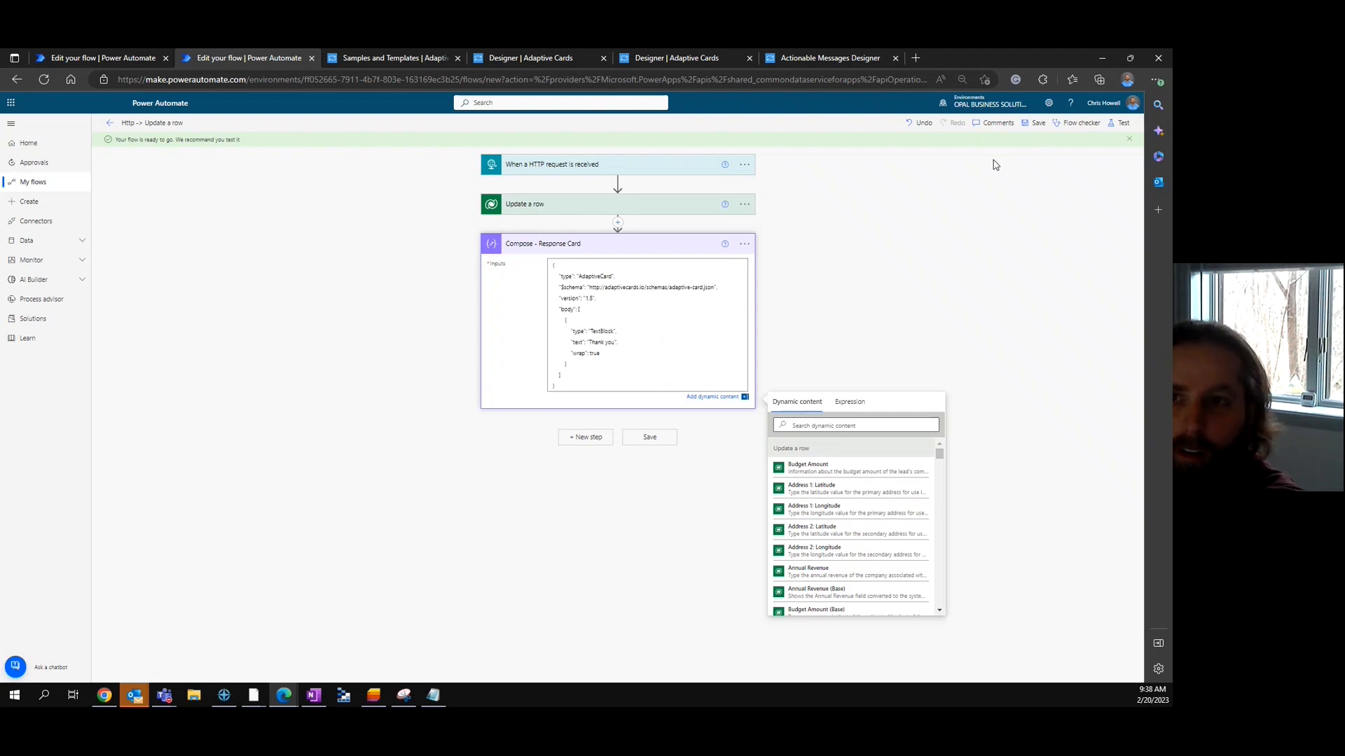
left_click(1034, 123)
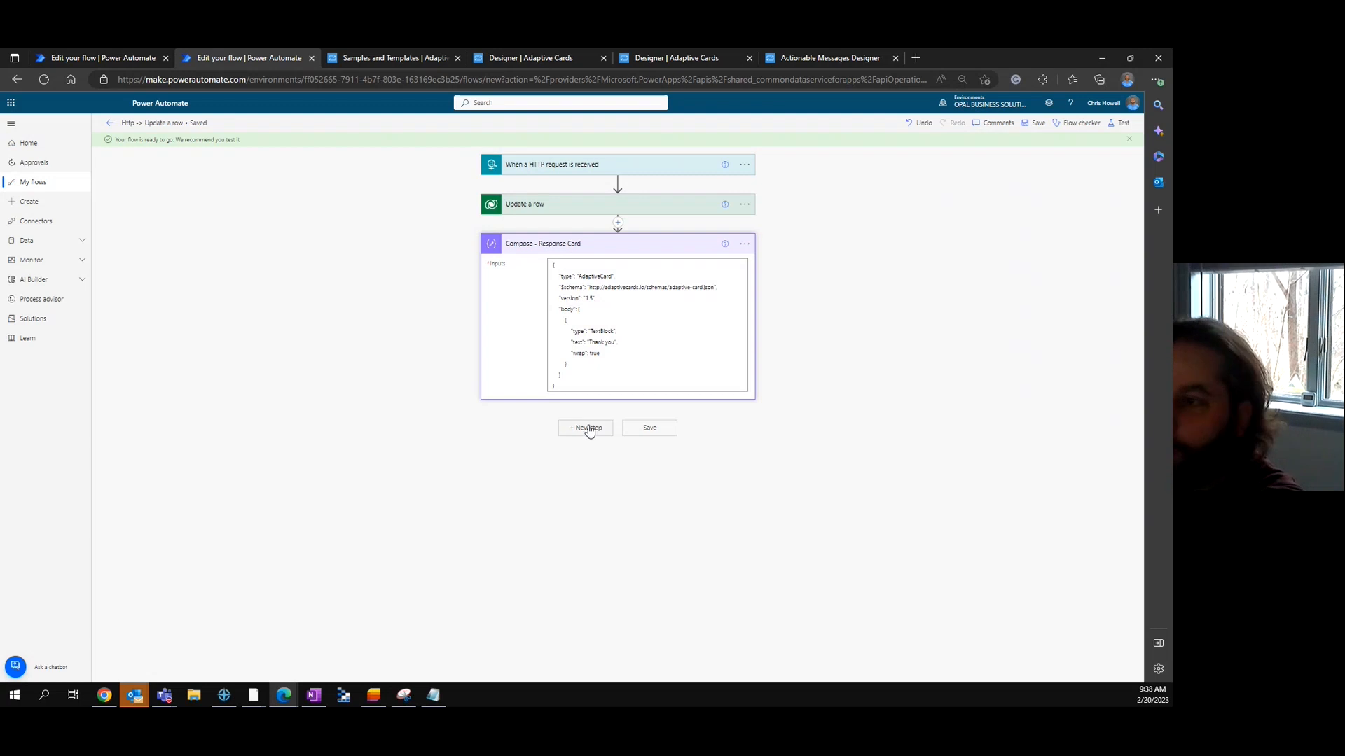
Add a Request connector Response action after Compose - Response Card
left_click(585, 428)
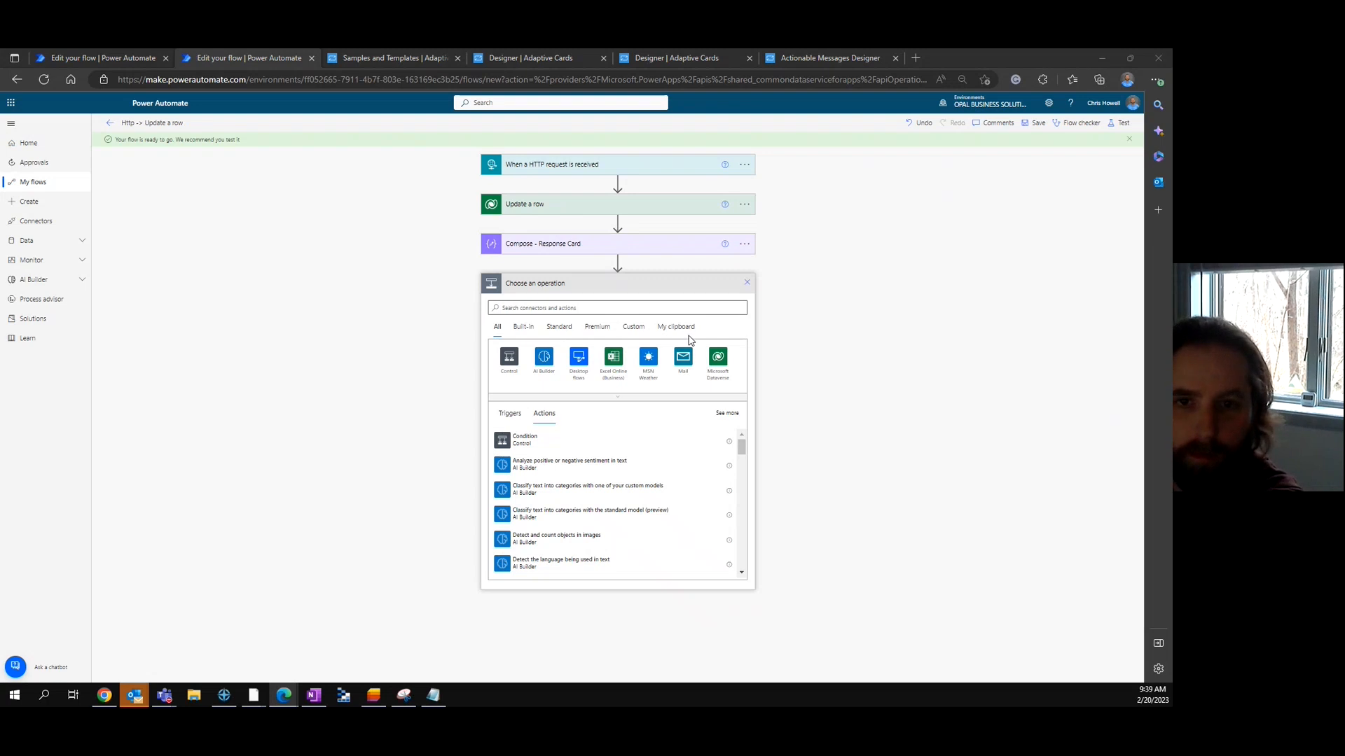
left_click(633, 309)
type("response")
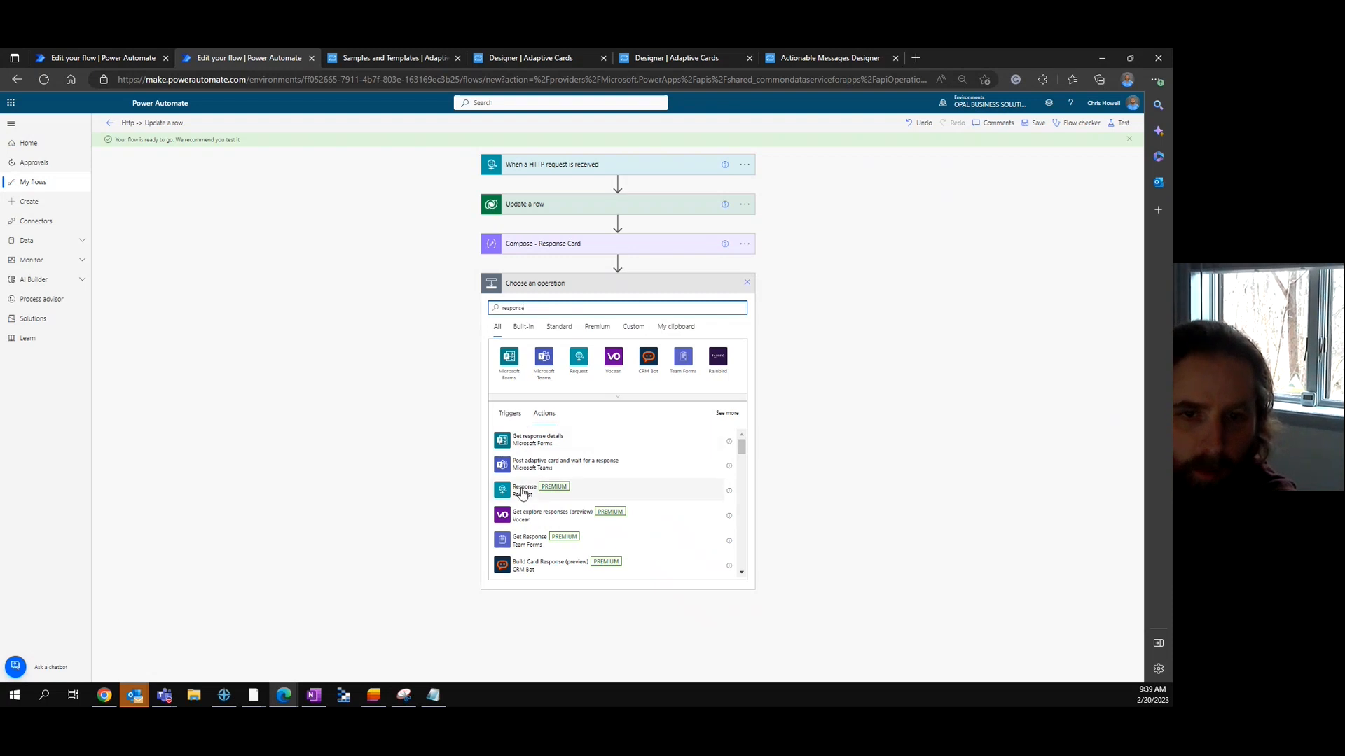
left_click(529, 493)
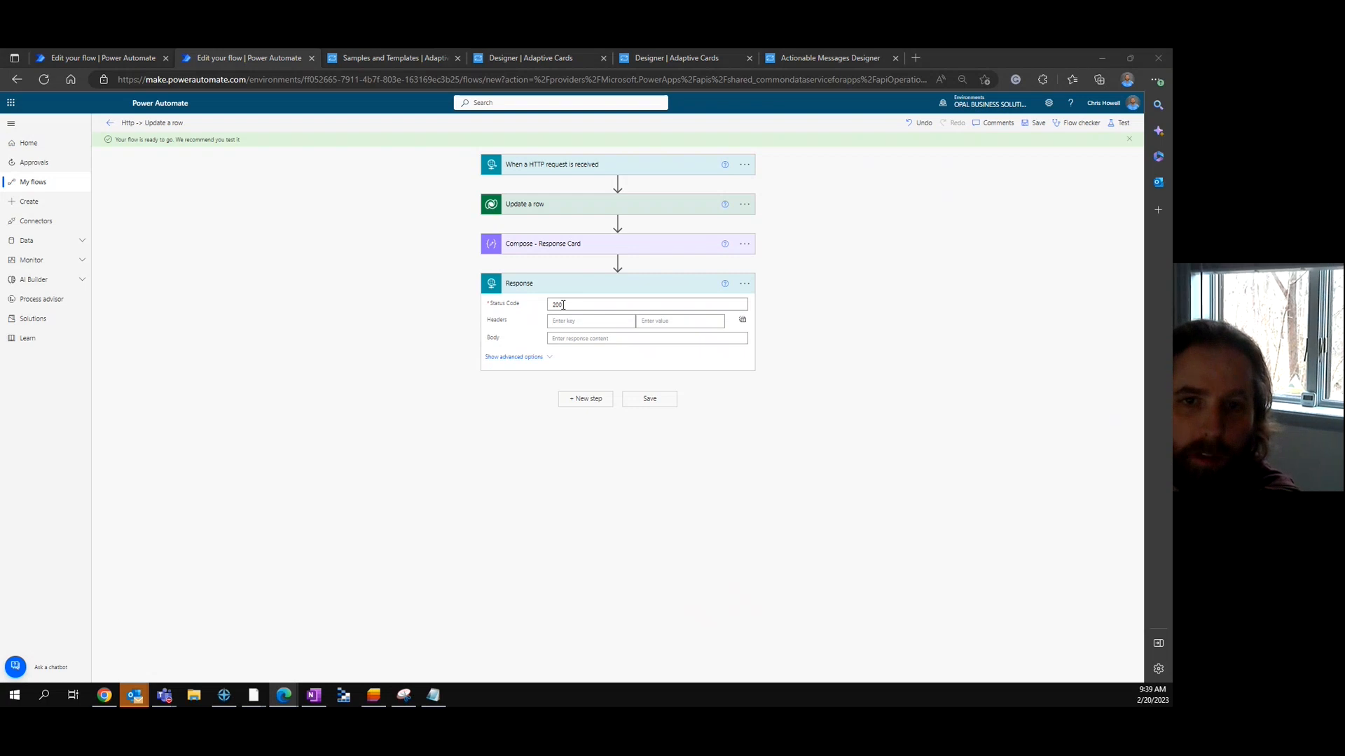
Add the header CARD-UPDATE-IN-BODY with the value true to the Response action
left_click(565, 304)
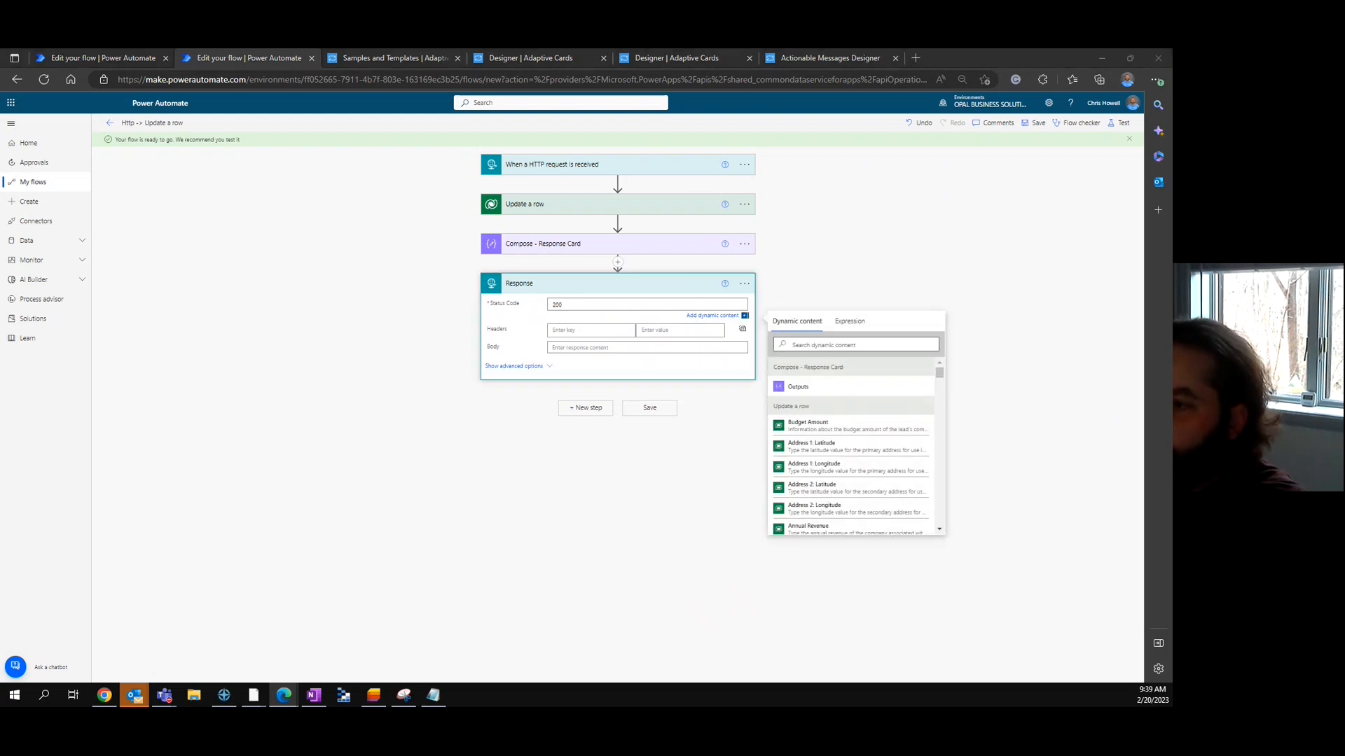
left_click(565, 329)
type("CARD-UPDATE-IN-BODY")
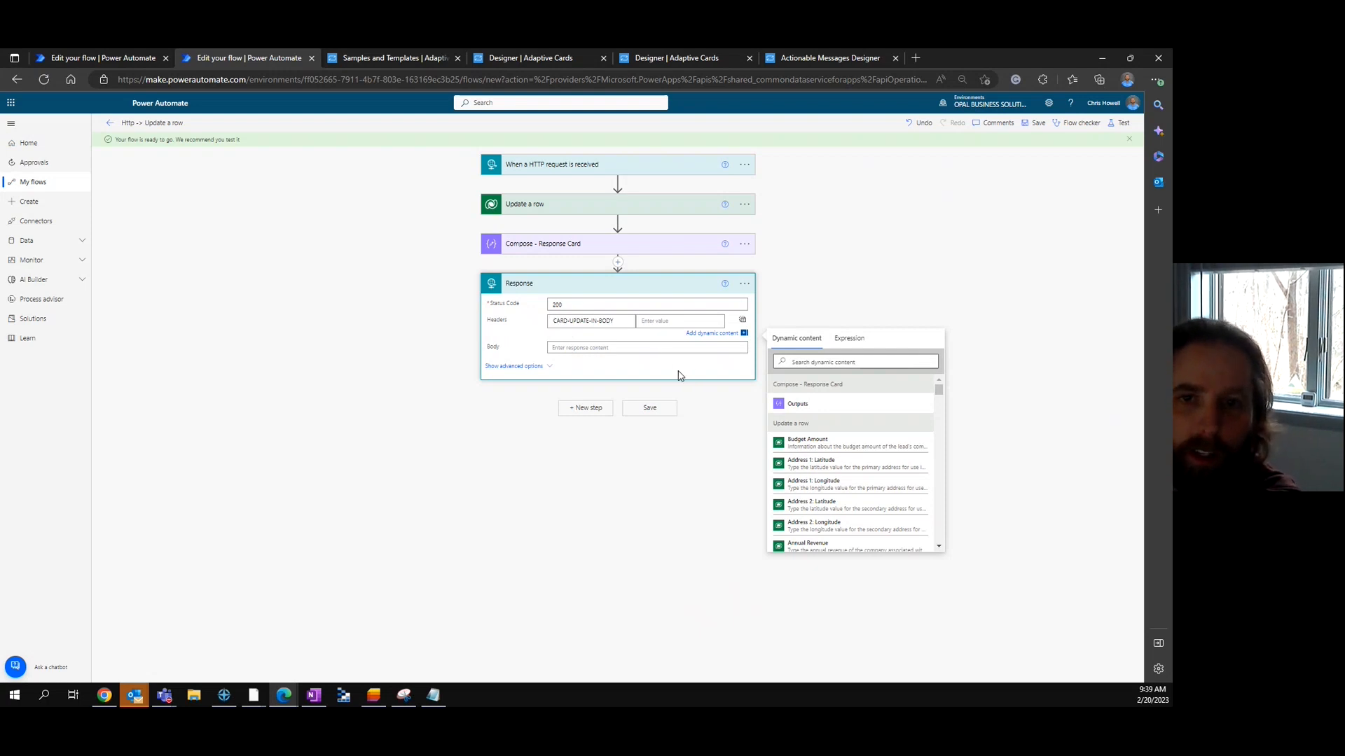
left_click(669, 320)
type("true")
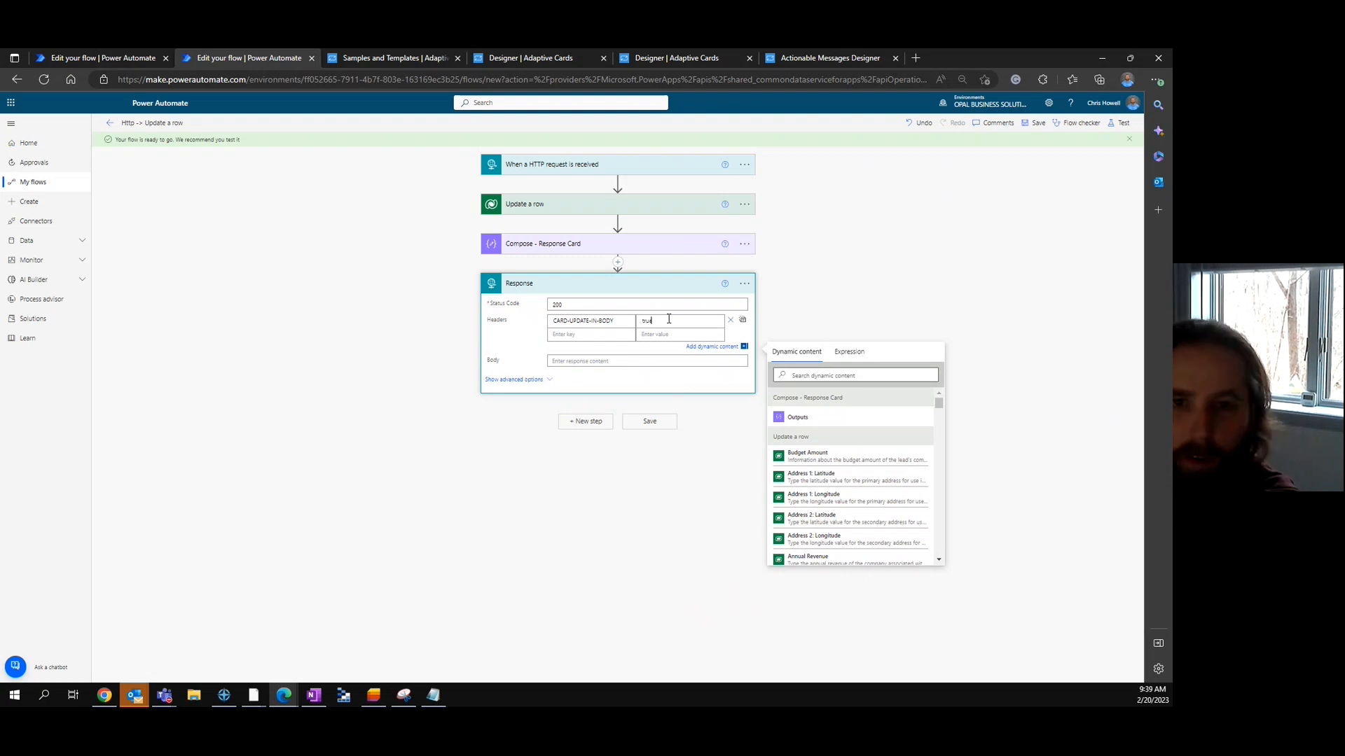
Set the Response body to the Outputs of Compose - Response Card and save the flow
left_click(619, 365)
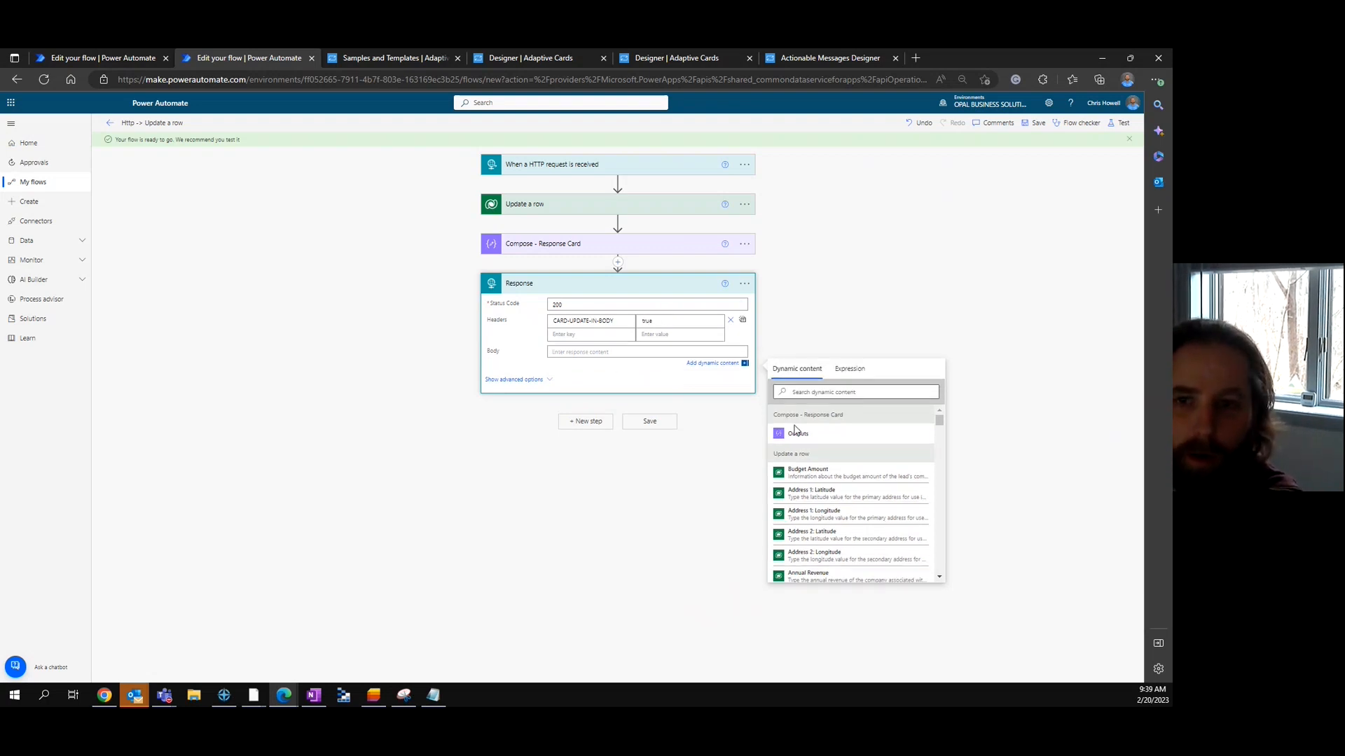
left_click(798, 435)
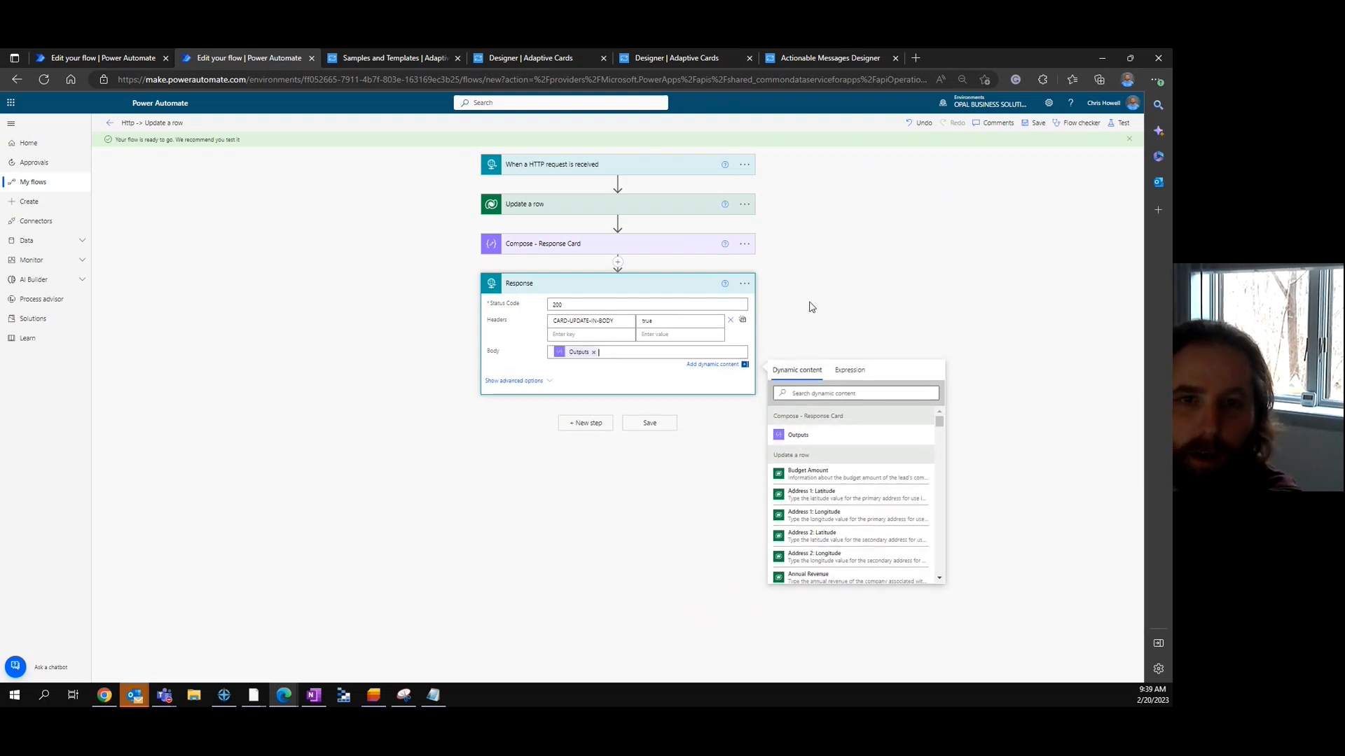
left_click(1038, 124)
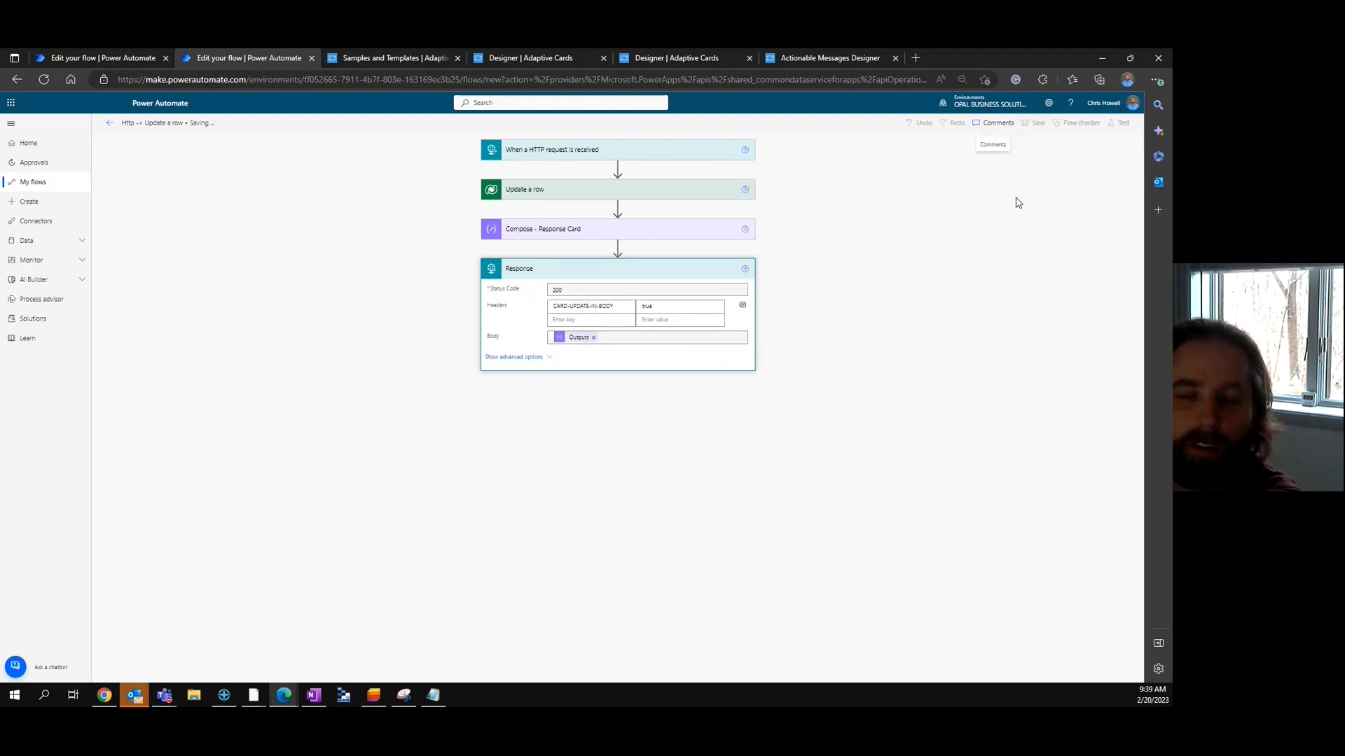
Bring up the earlier "Test - New Lead - Update Owner" email in Outlook and delete it
left_click(134, 695)
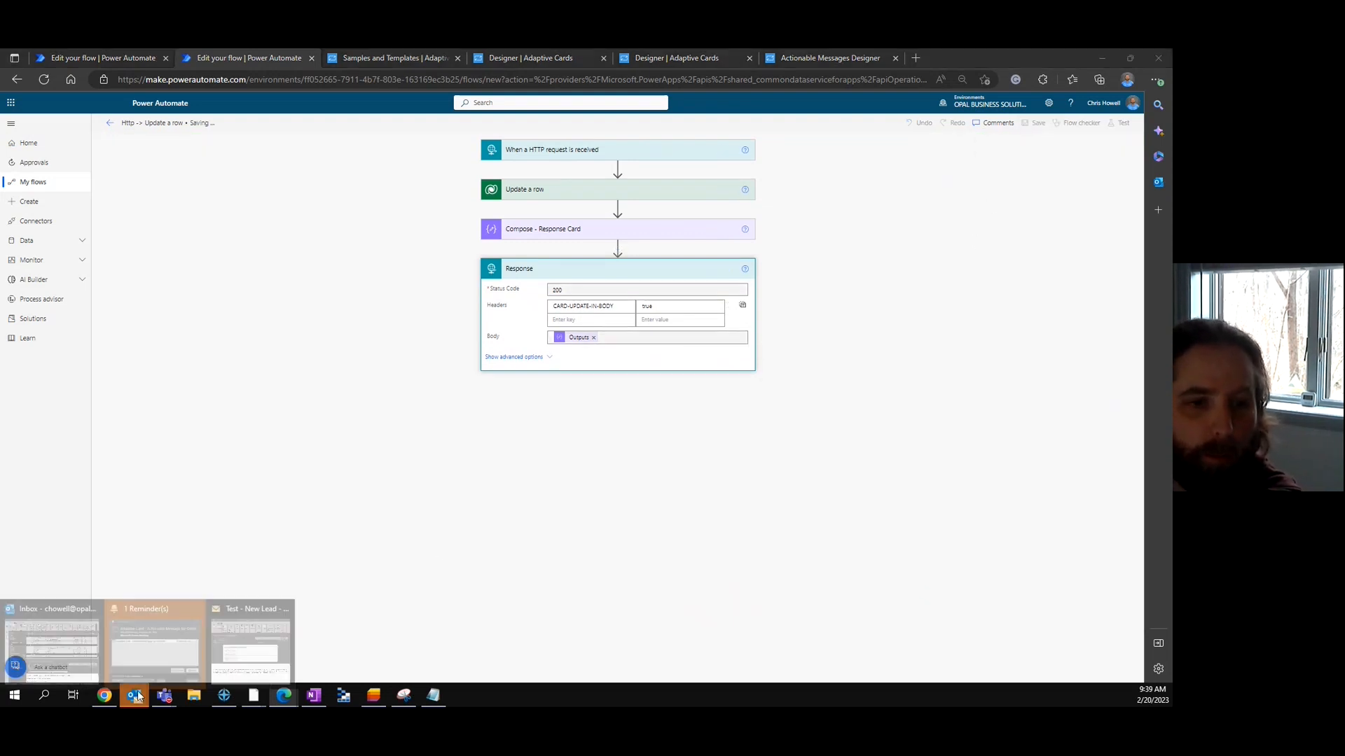
left_click(248, 644)
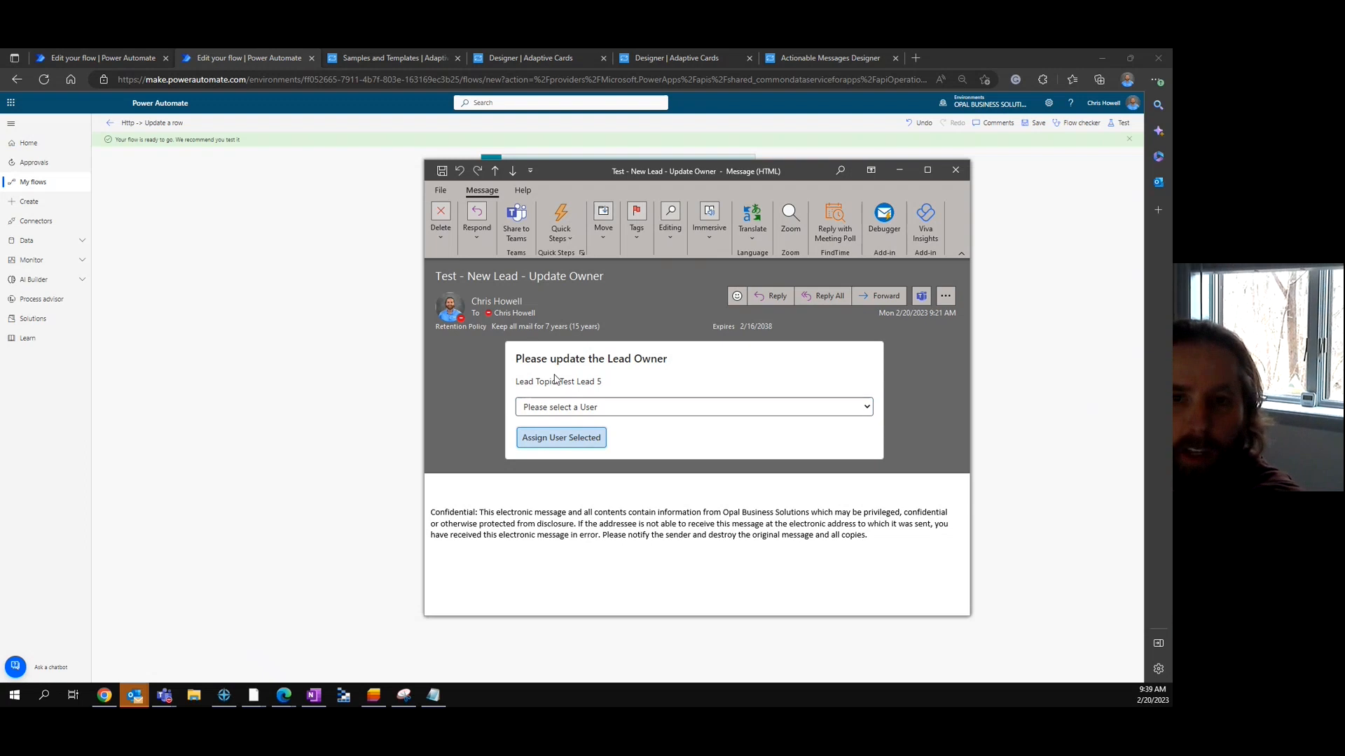
left_click(440, 221)
left_click(482, 275)
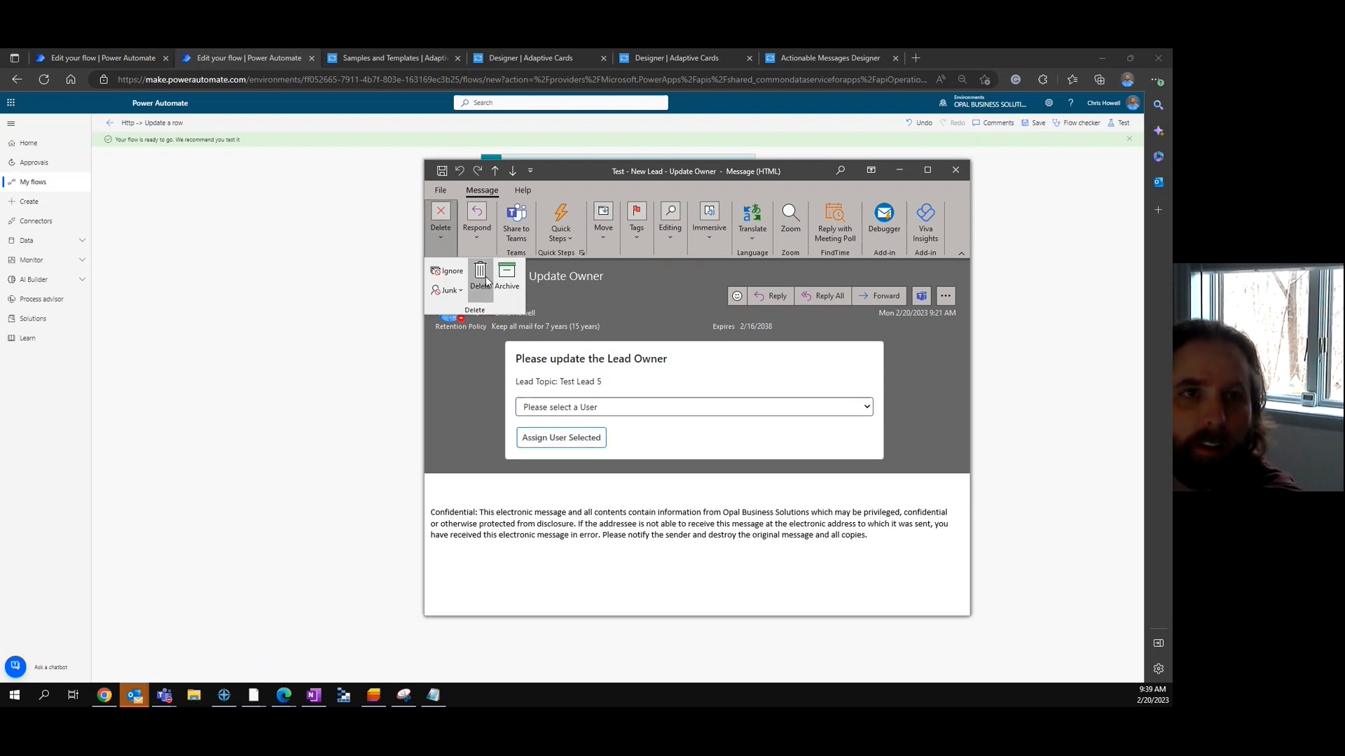
Test the Lead Adaptive Card - Demo flow automatically with a recently used trigger, and leave the Http -> Update a row flow's editor
left_click(136, 60)
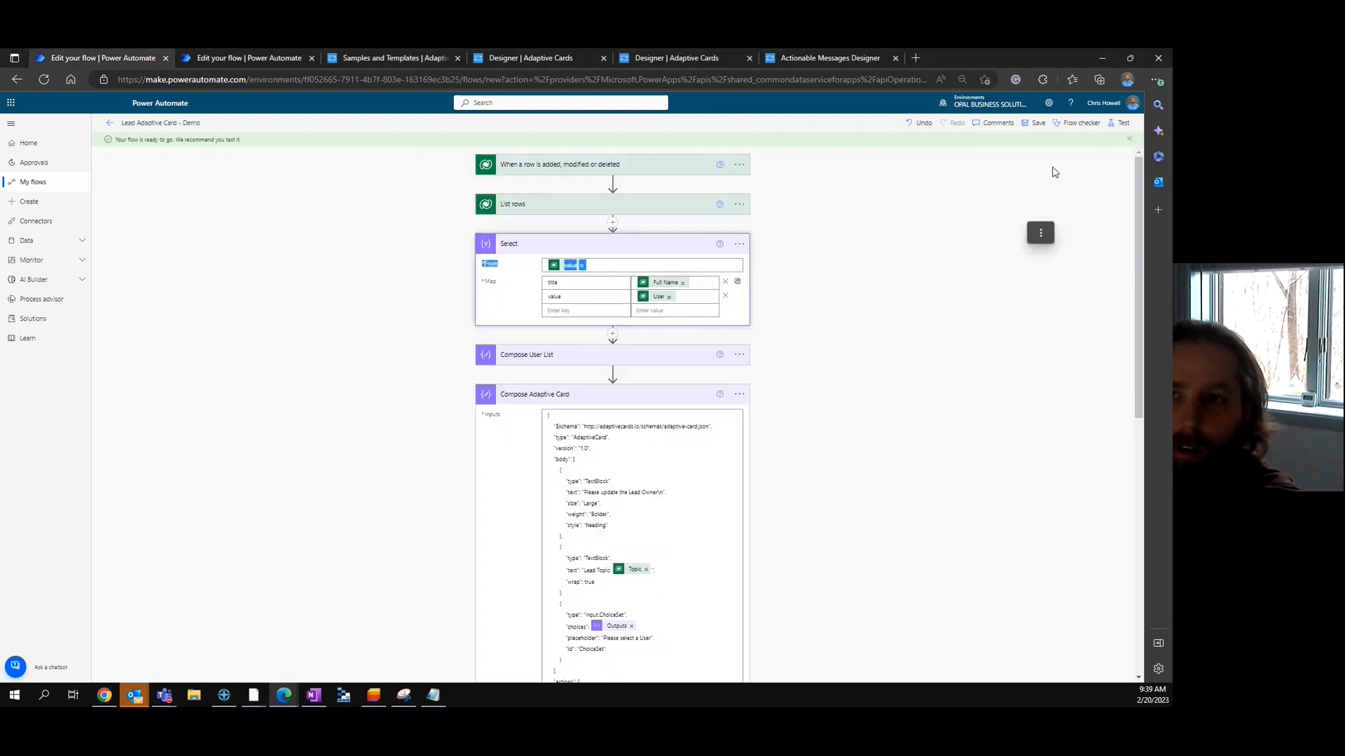
left_click(1119, 123)
left_click(1012, 205)
left_click(1015, 667)
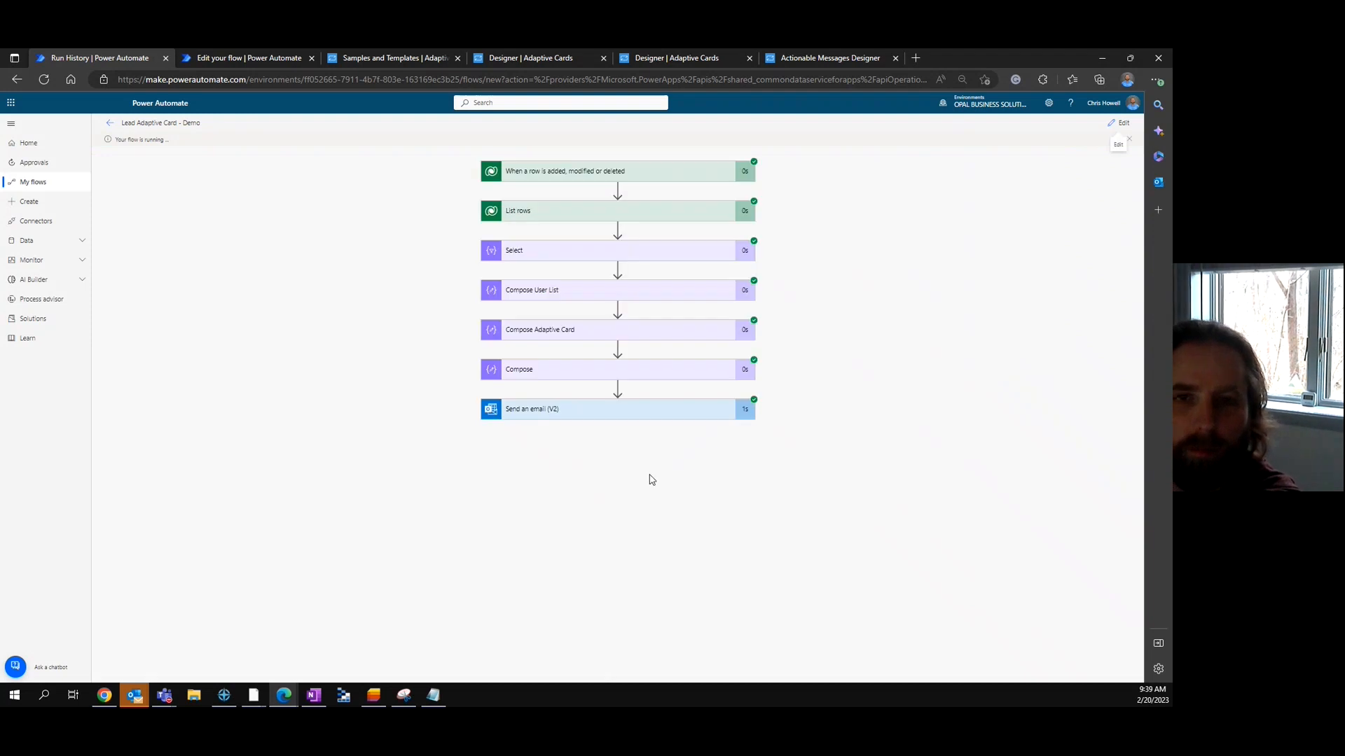
left_click(220, 59)
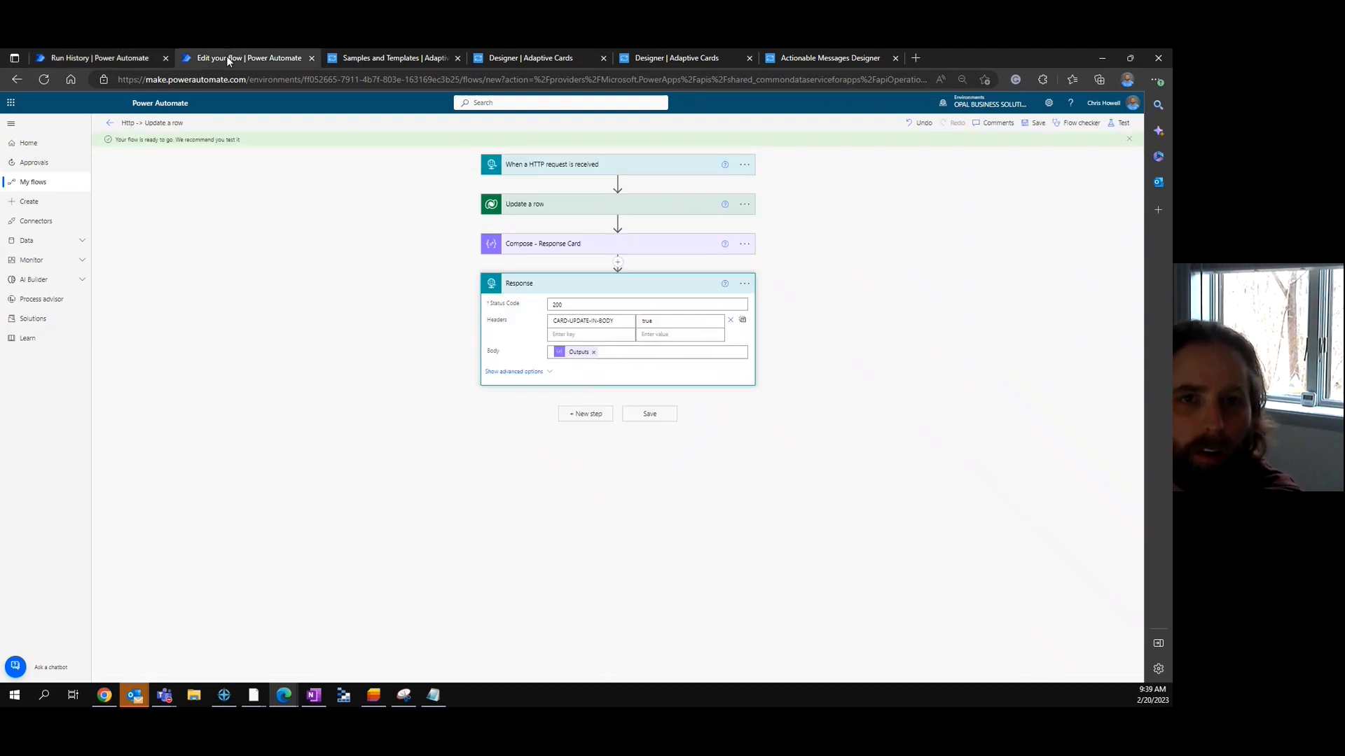
left_click(109, 127)
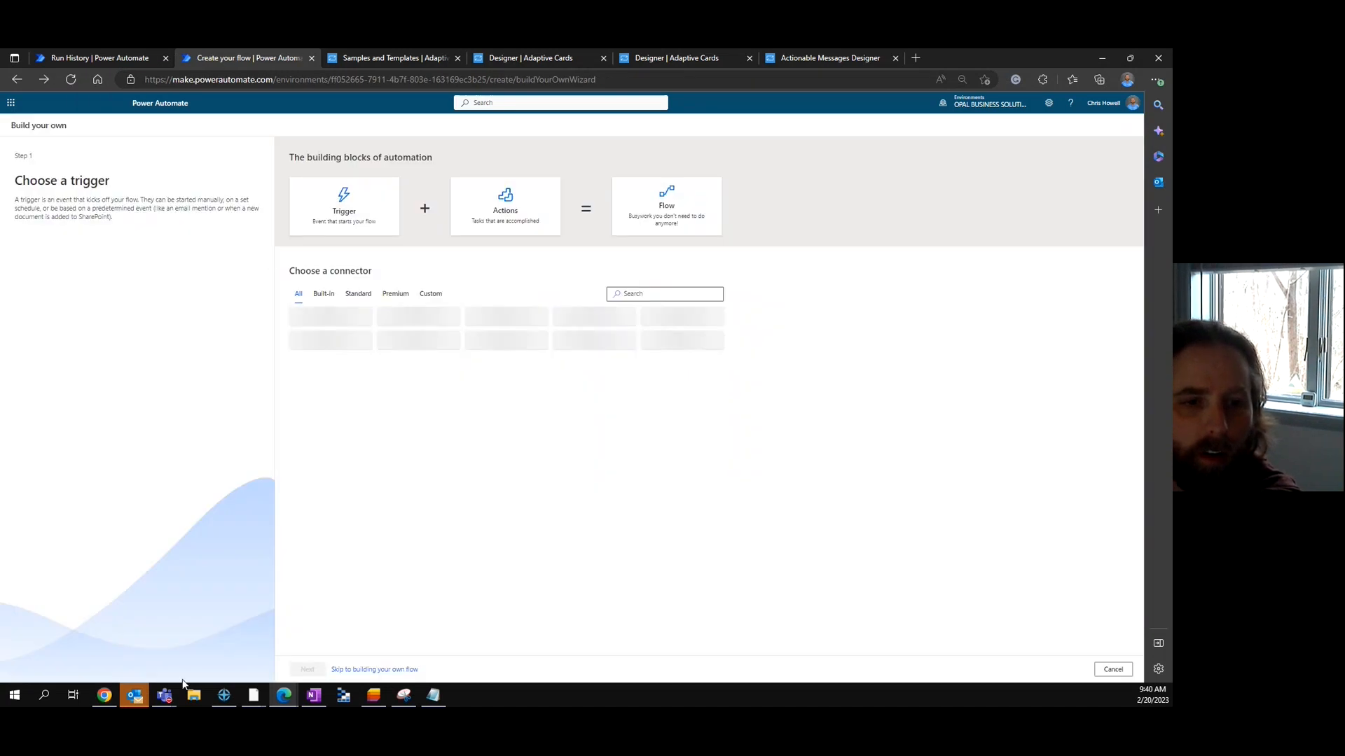
Open the newly received "Test - New Lead - Update Owner" email from the Outlook inbox over the browser window
left_click(135, 701)
left_click(87, 641)
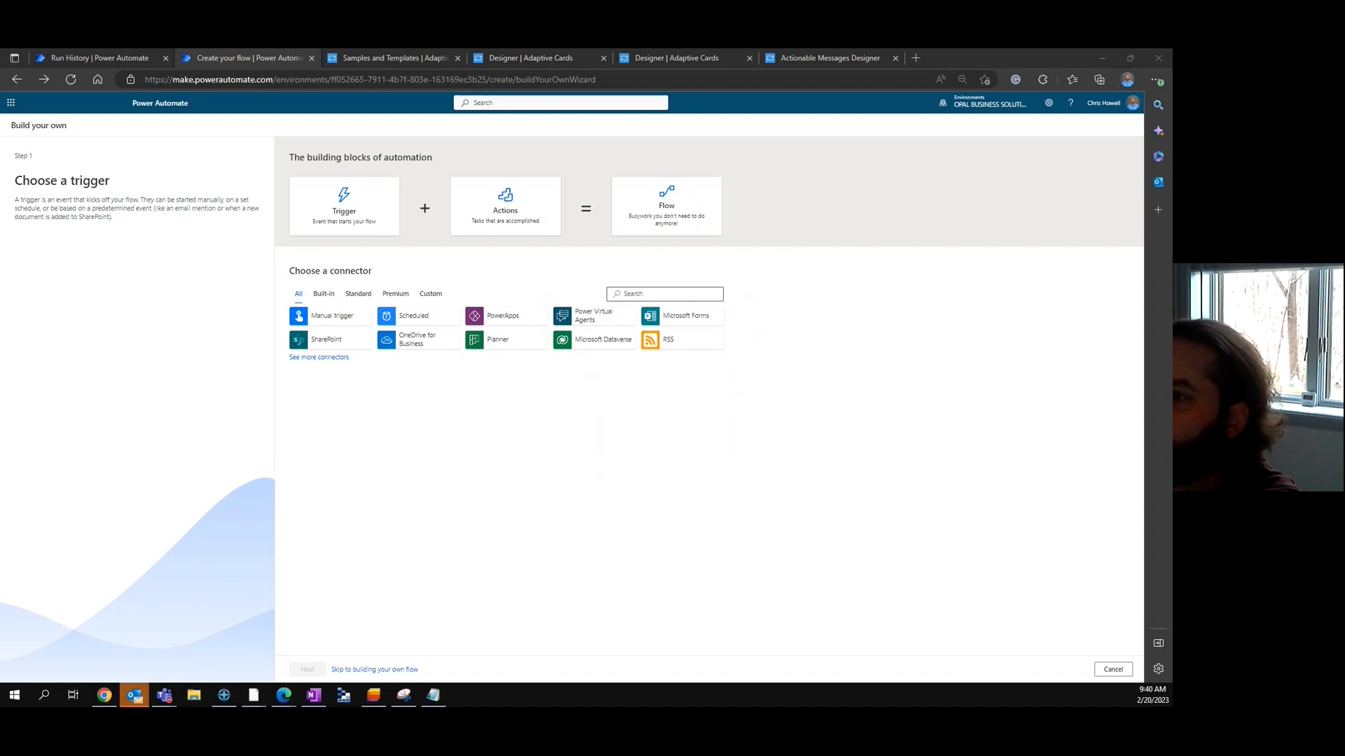
left_click_drag(1171, 105, 729, 136)
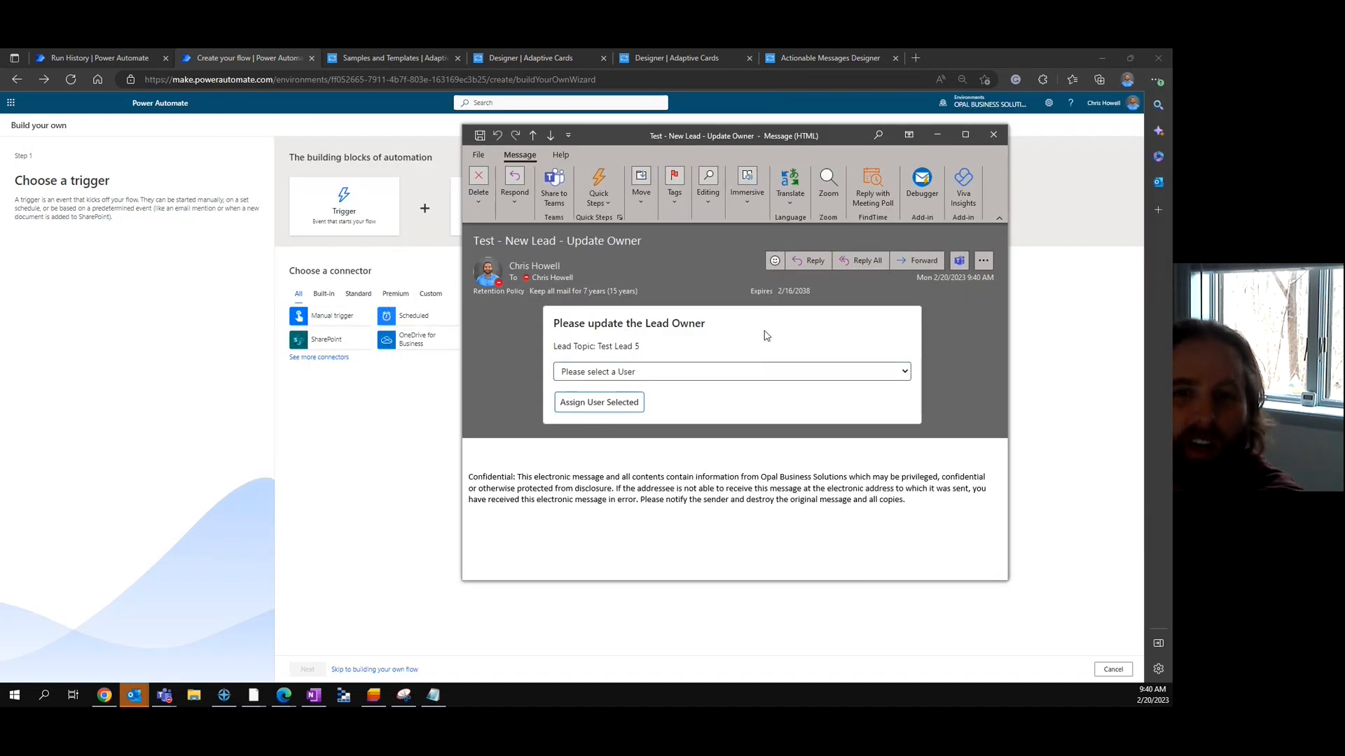
Pick a user in the email's lead owner card, submit it with Assign User Selected, and move the message window away
left_click(725, 373)
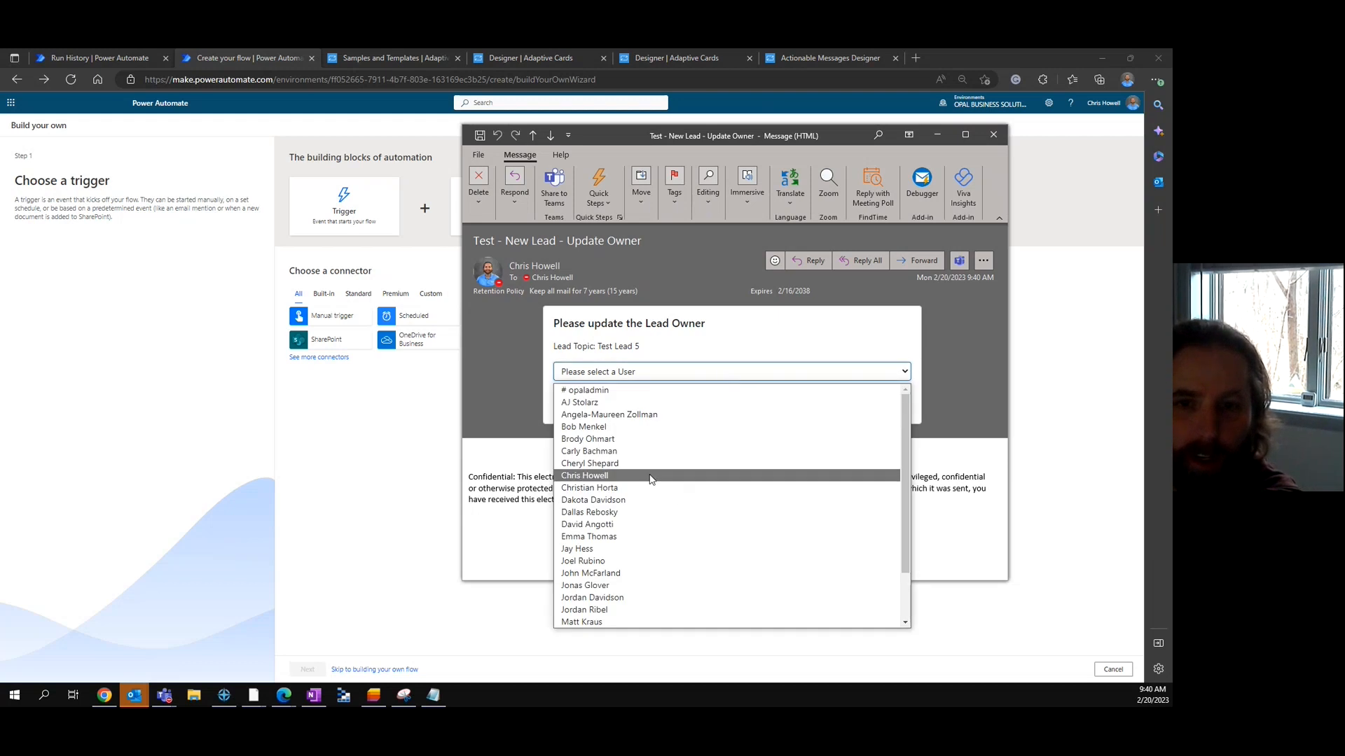
left_click(616, 475)
left_click(619, 405)
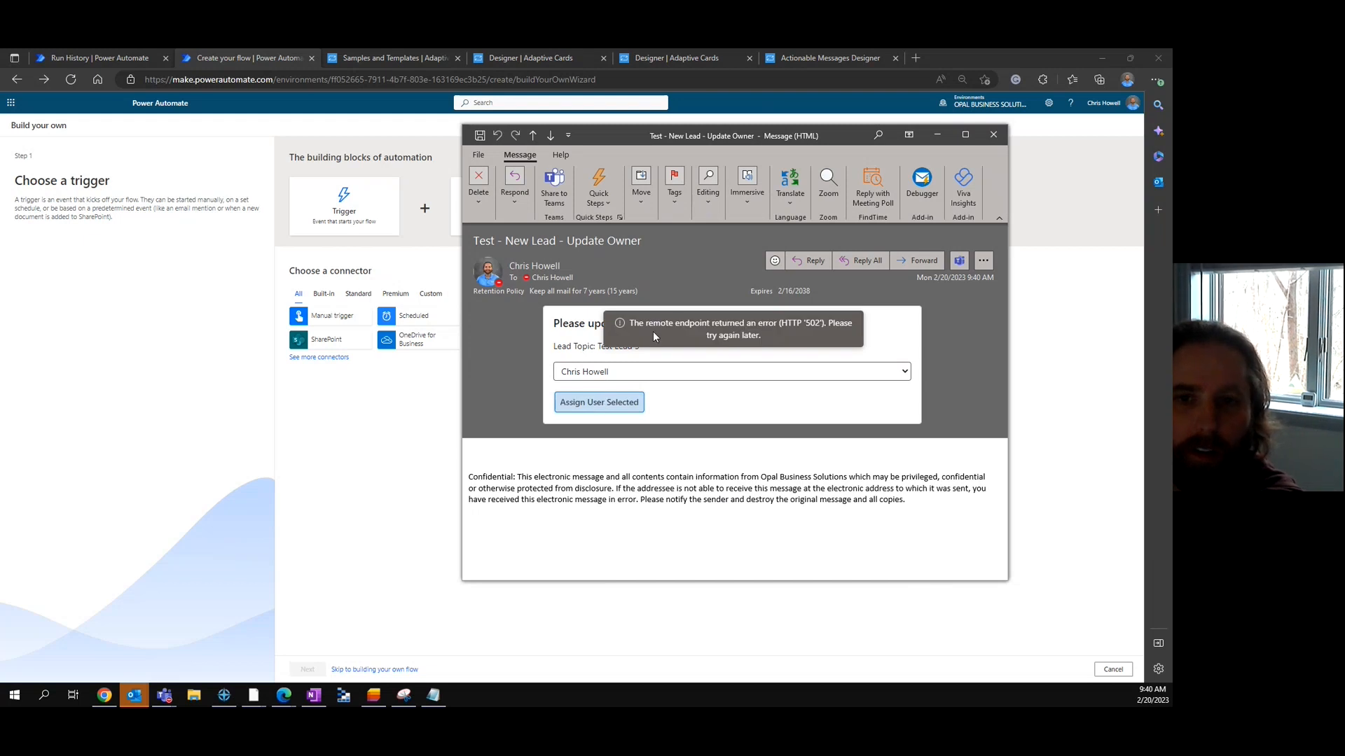
left_click_drag(628, 326, 825, 349)
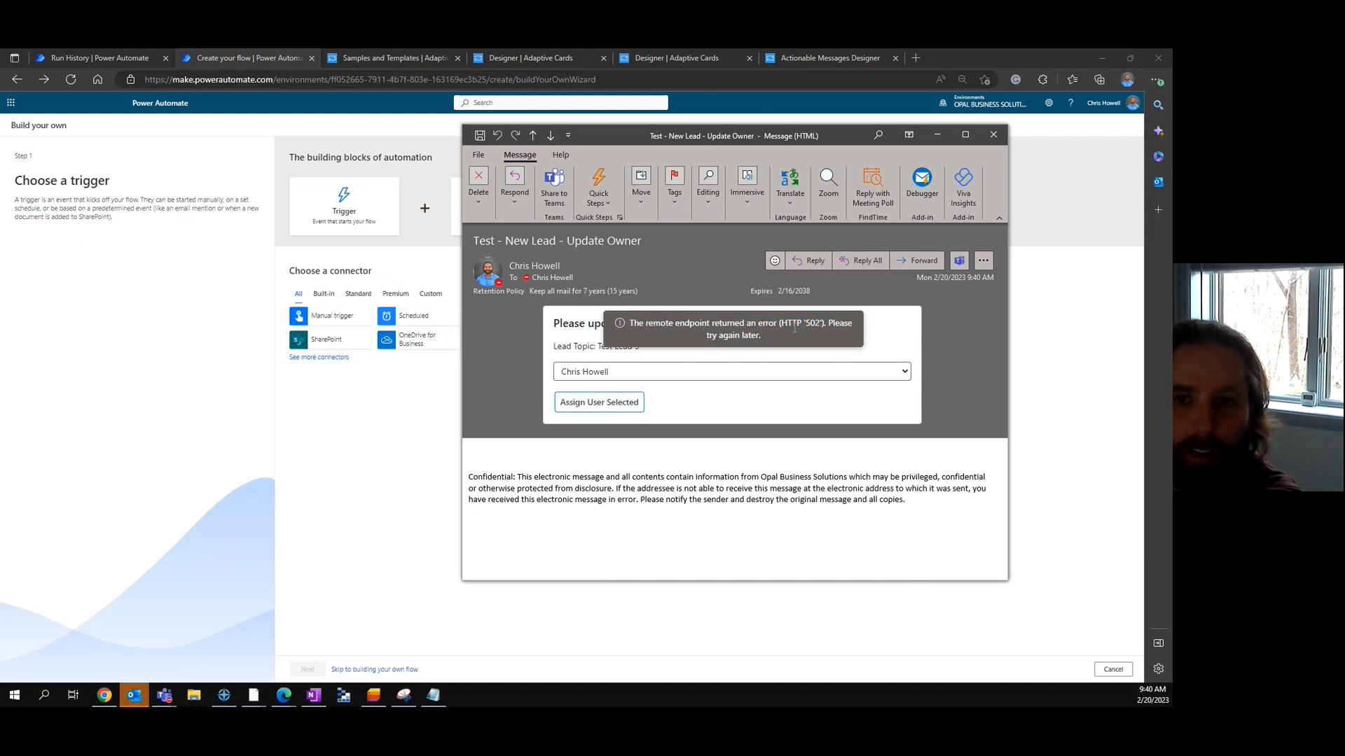
left_click_drag(724, 139, 821, 205)
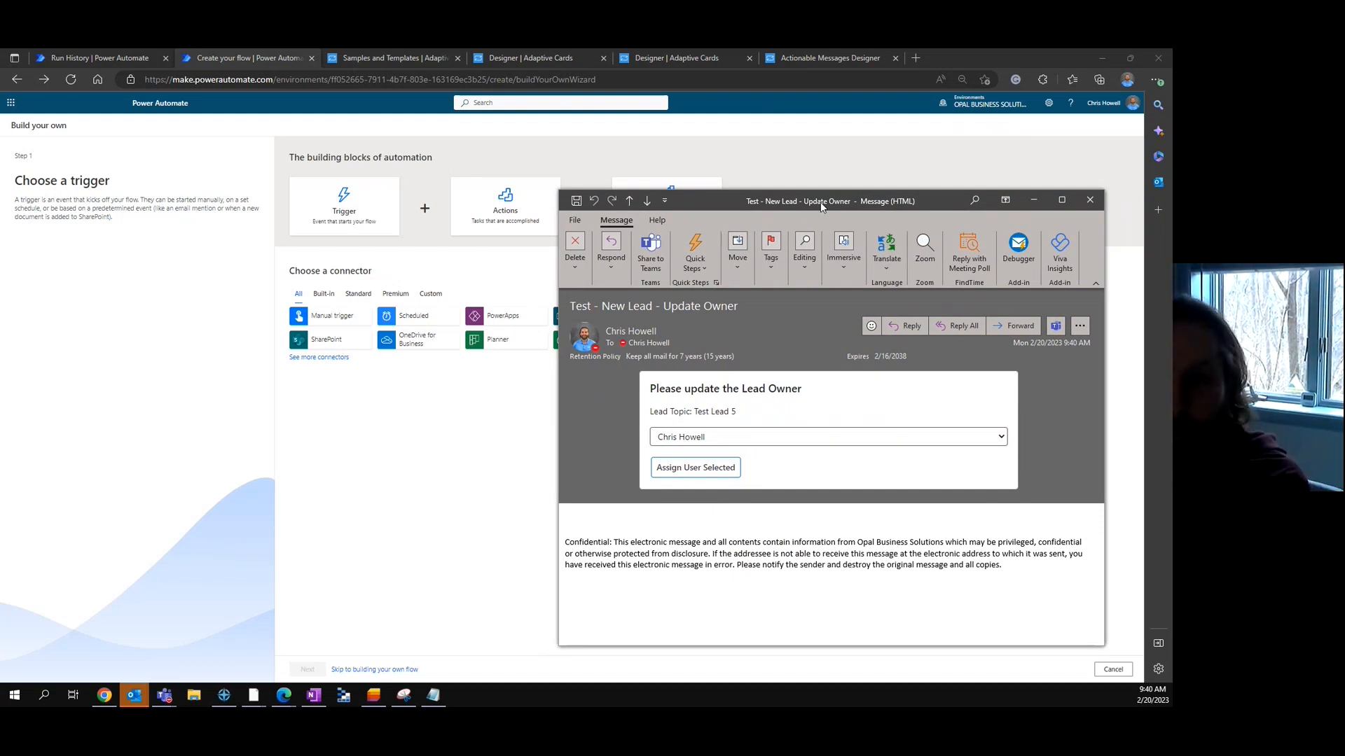
left_click_drag(821, 206, 1171, 206)
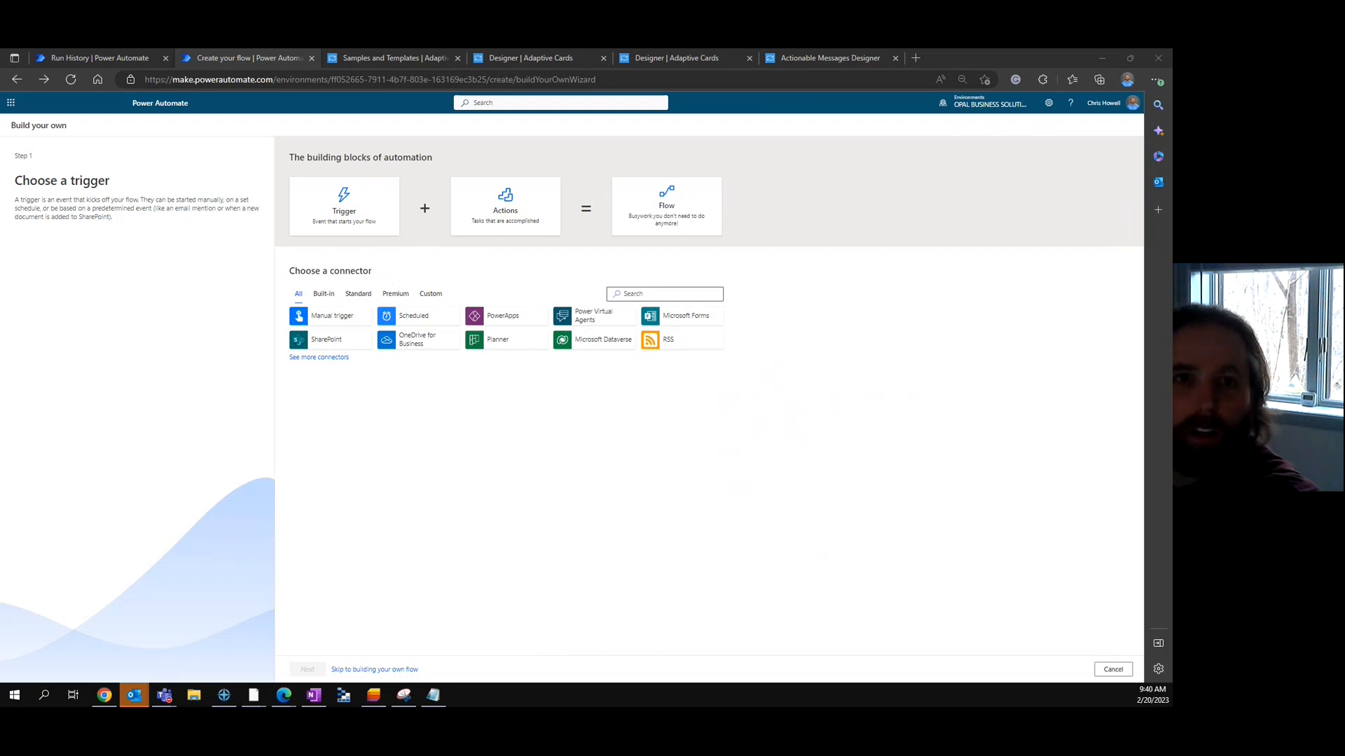
Edit Lead Adaptive Card - Demo so Compose Adaptive Card's HTTP action body also passes FullName as {{ChoiceSet.title}}, and save the flow
left_click(109, 60)
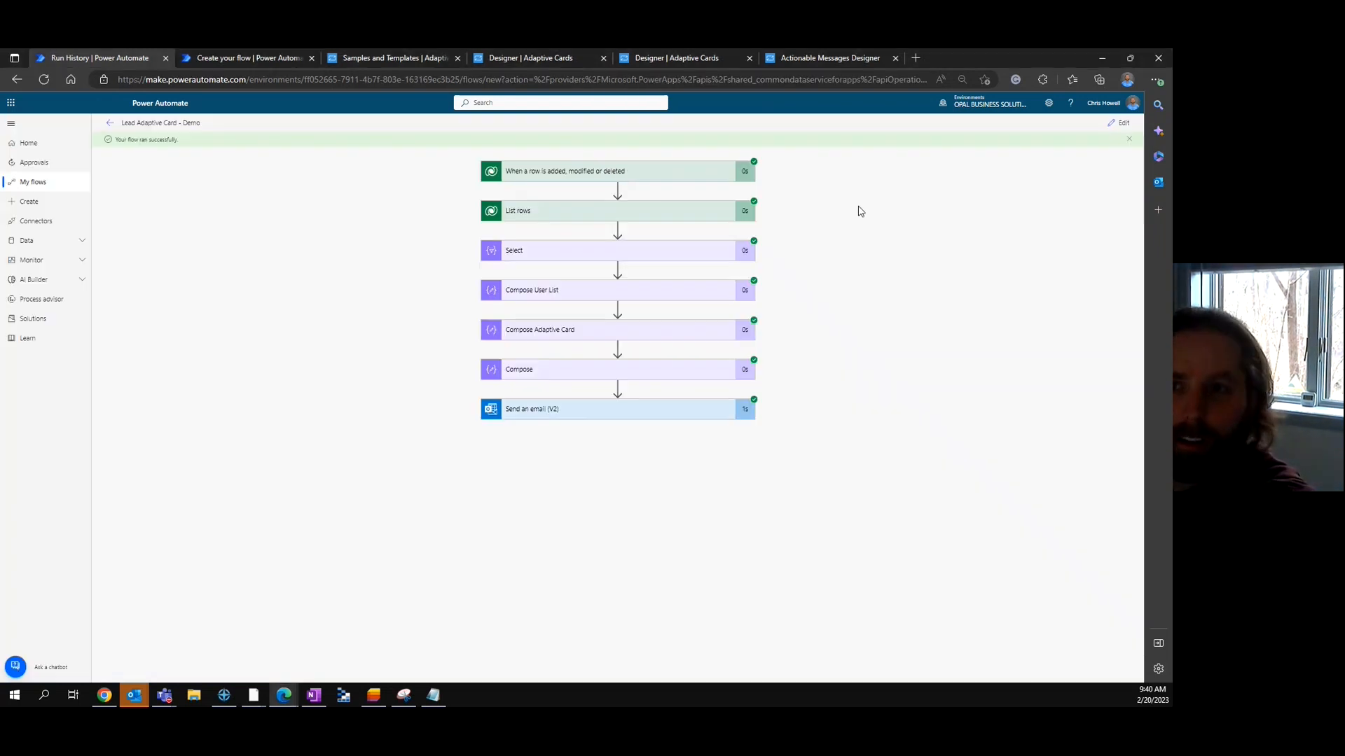
left_click(1123, 126)
scroll(816, 327, "down", 10)
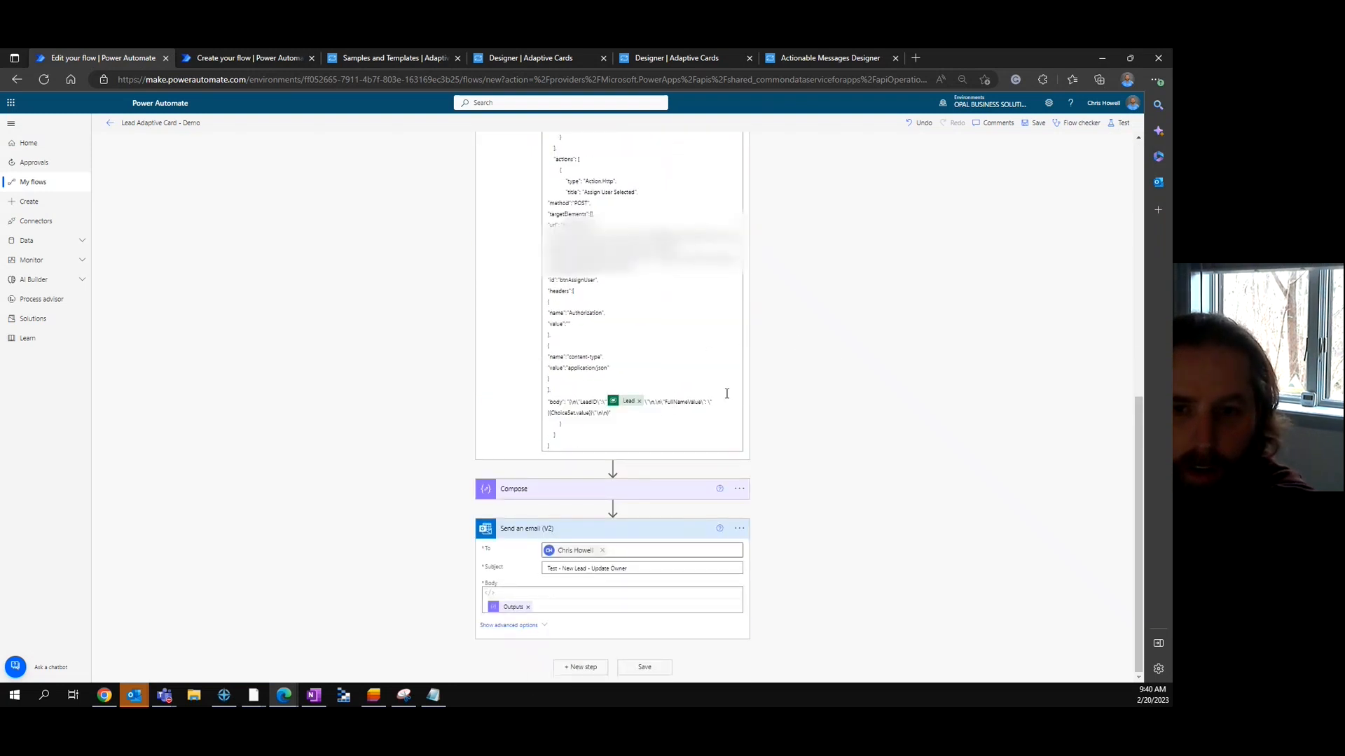
left_click(719, 417)
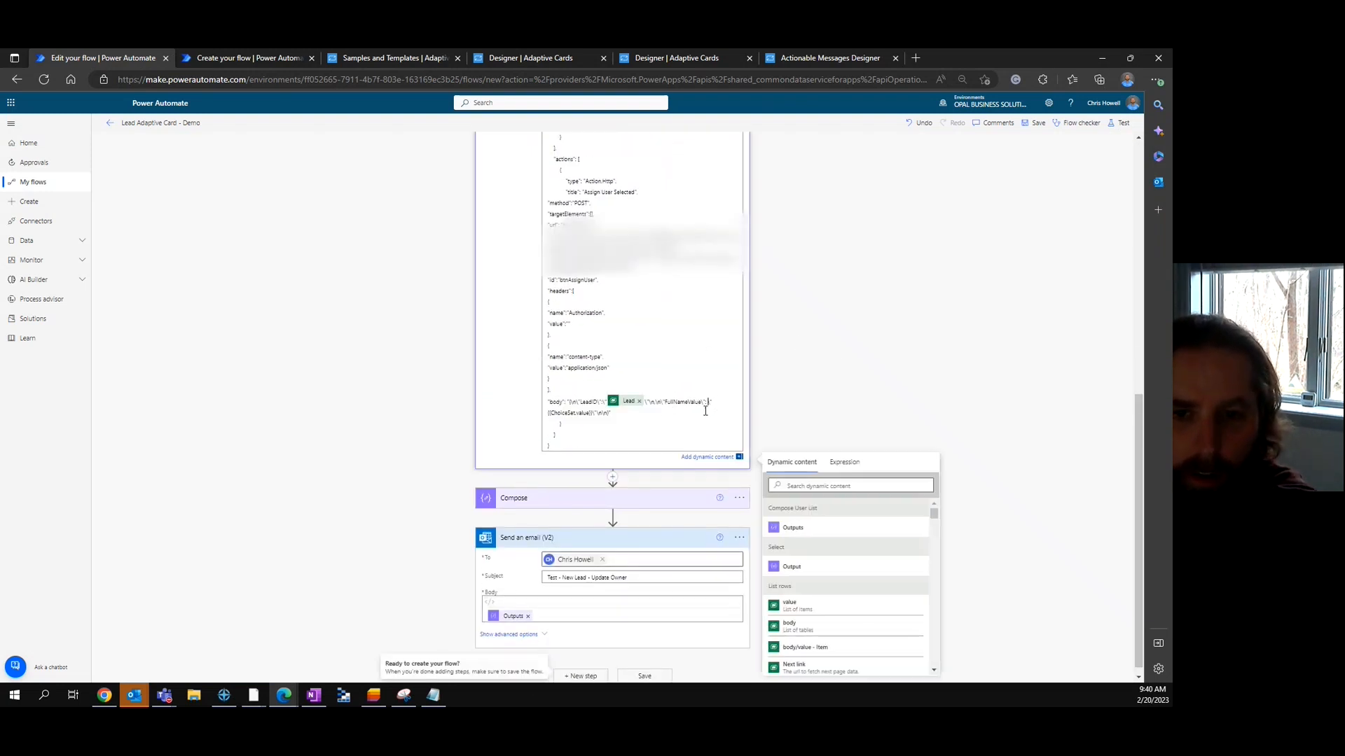
left_click(606, 411)
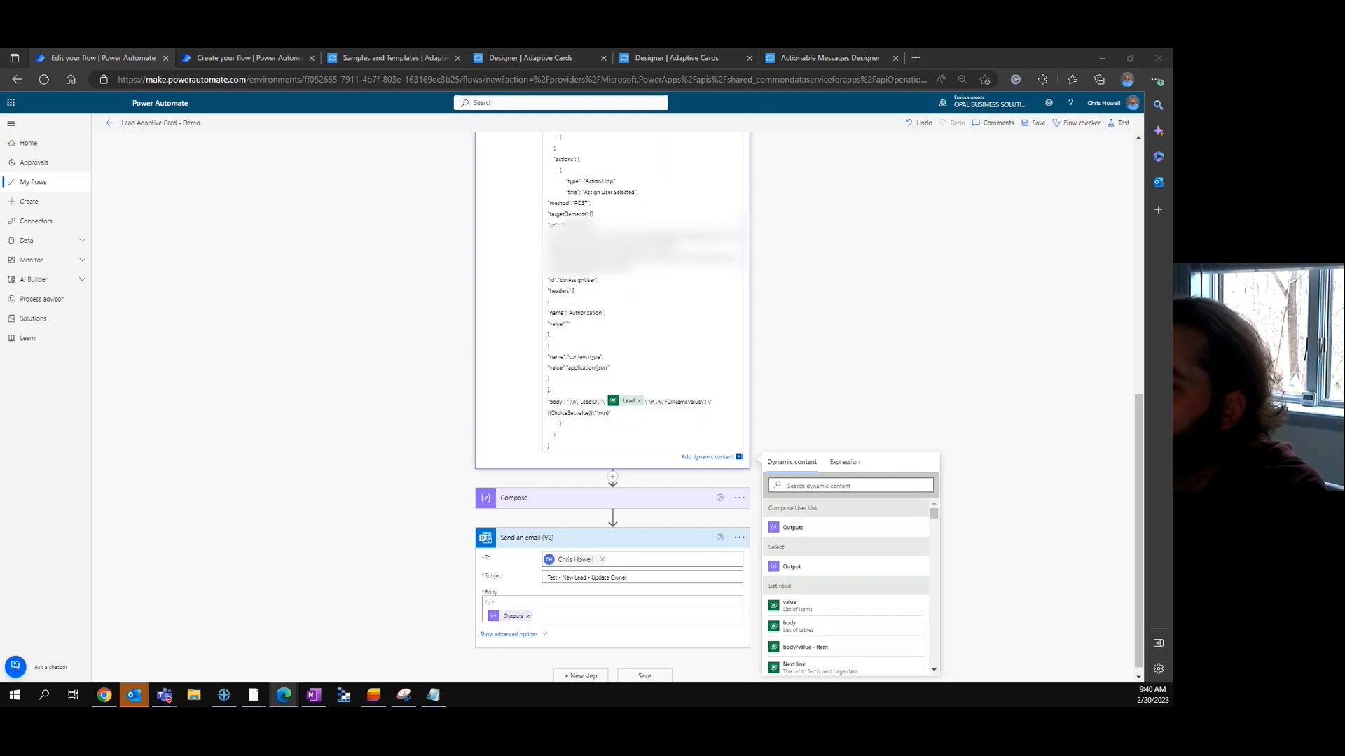
left_click_drag(615, 413, 568, 398)
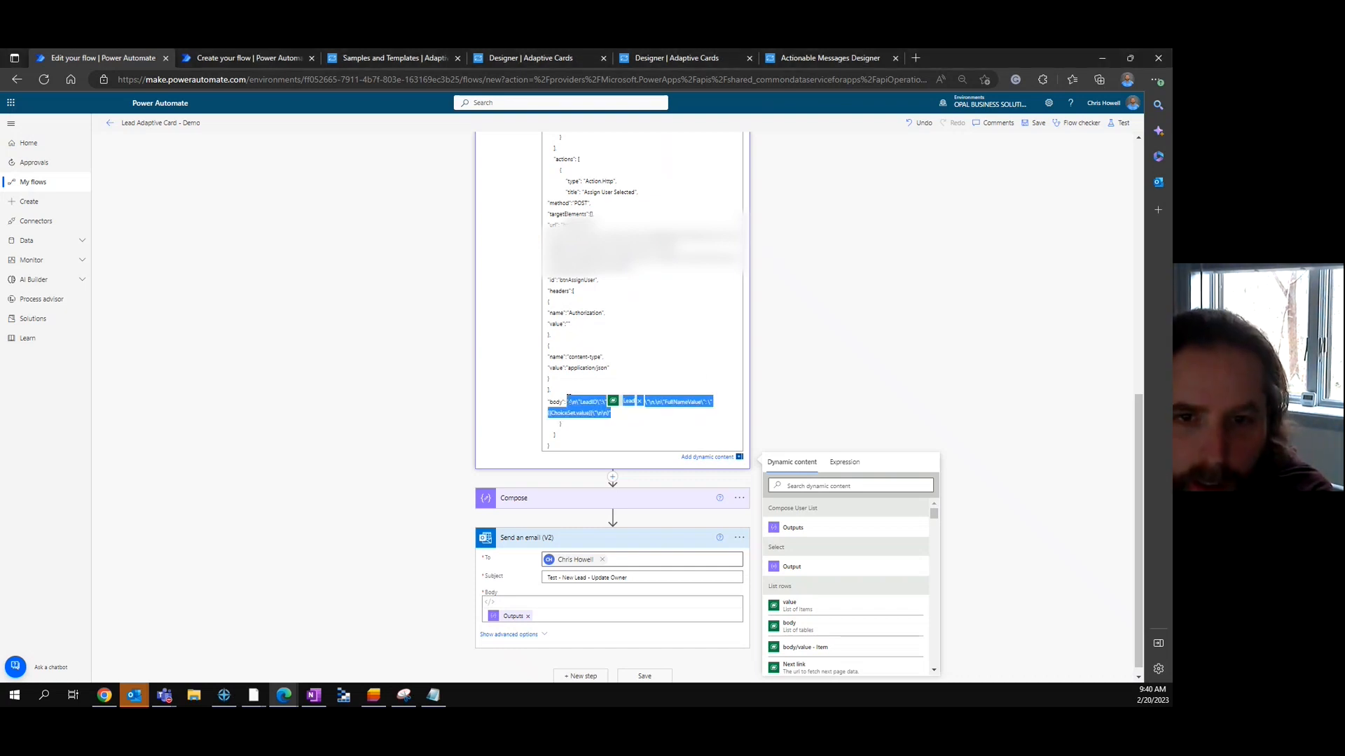
key("ctrl+v")
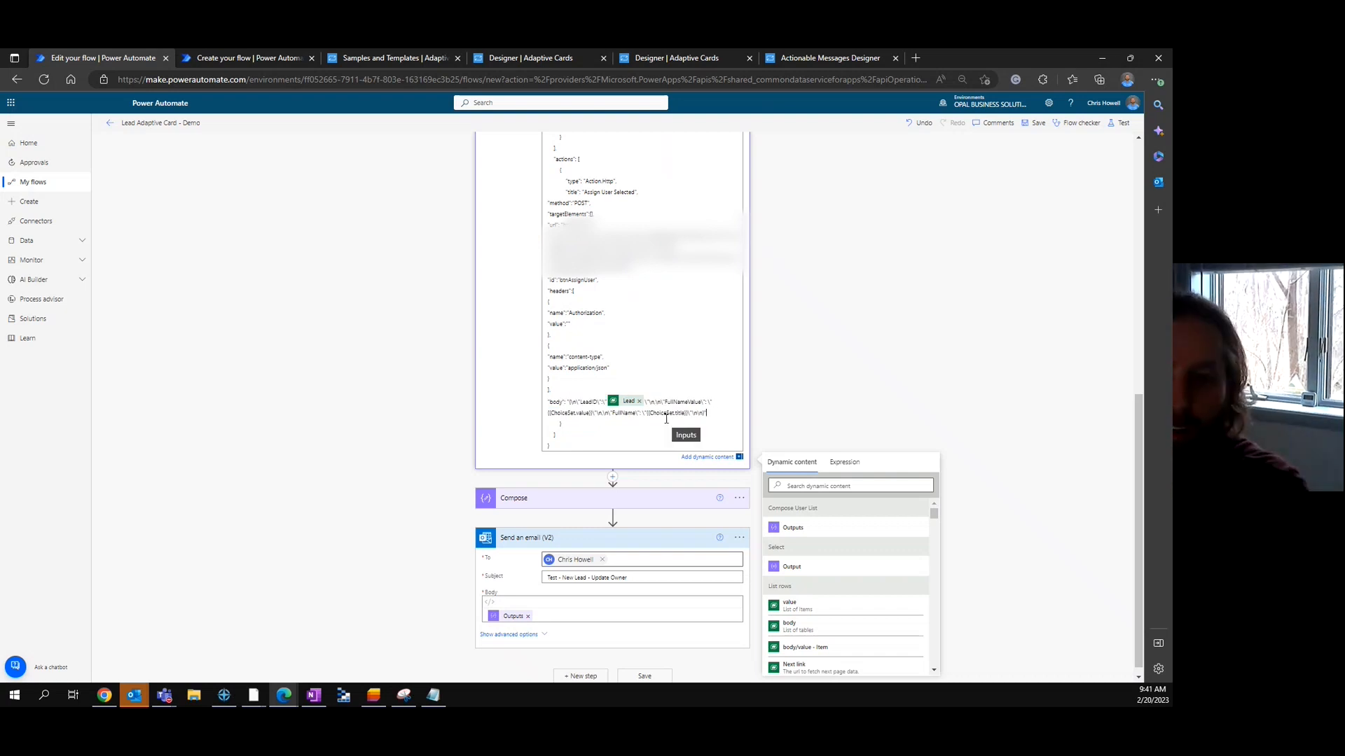
left_click(1034, 124)
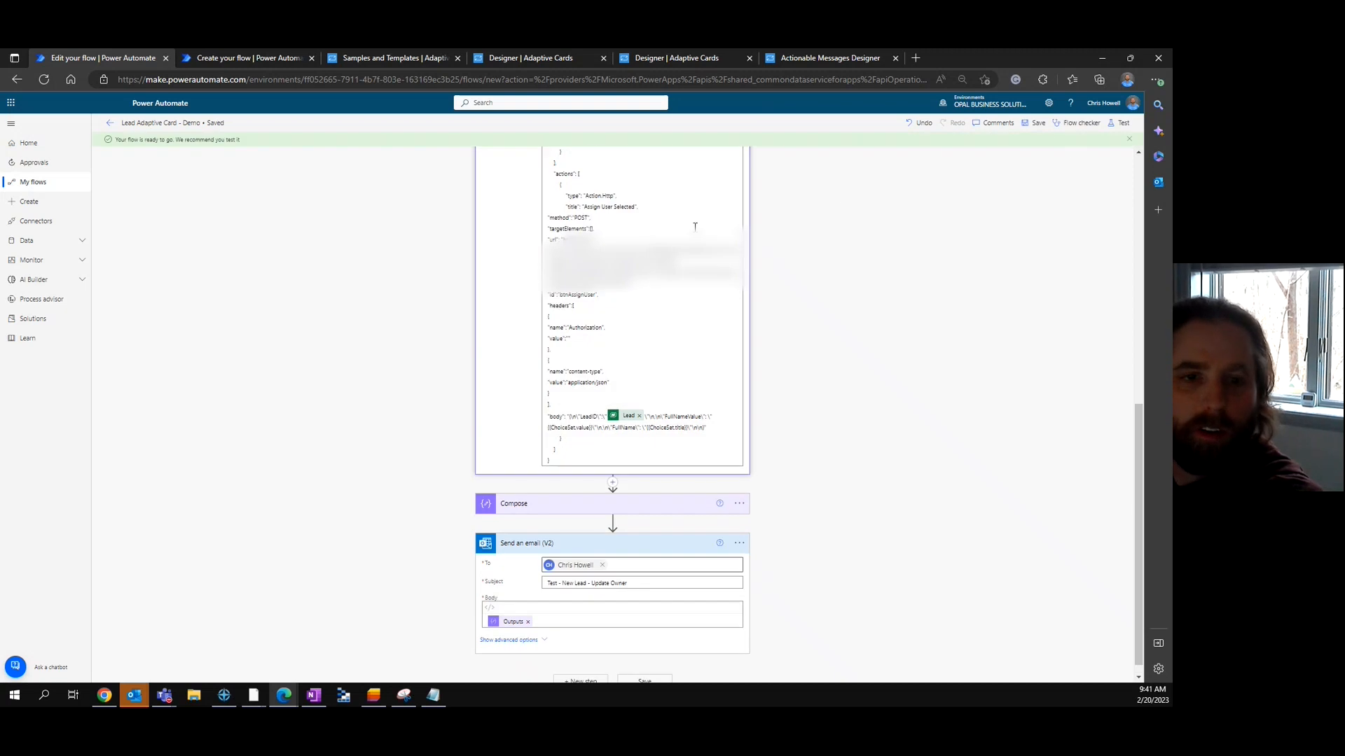
Rerun the Lead Adaptive Card - Demo flow with the preselected recent trigger and open the newly sent email in Outlook
left_click(1119, 124)
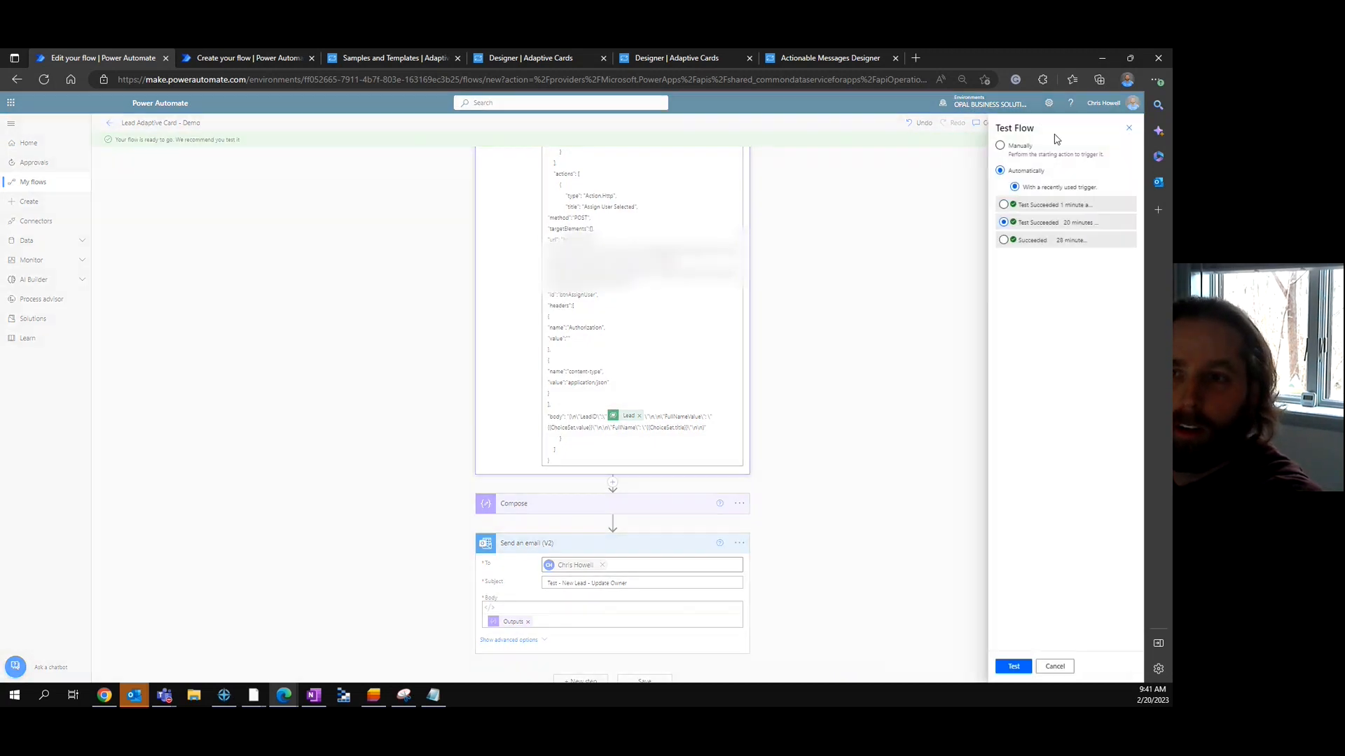
left_click(1013, 667)
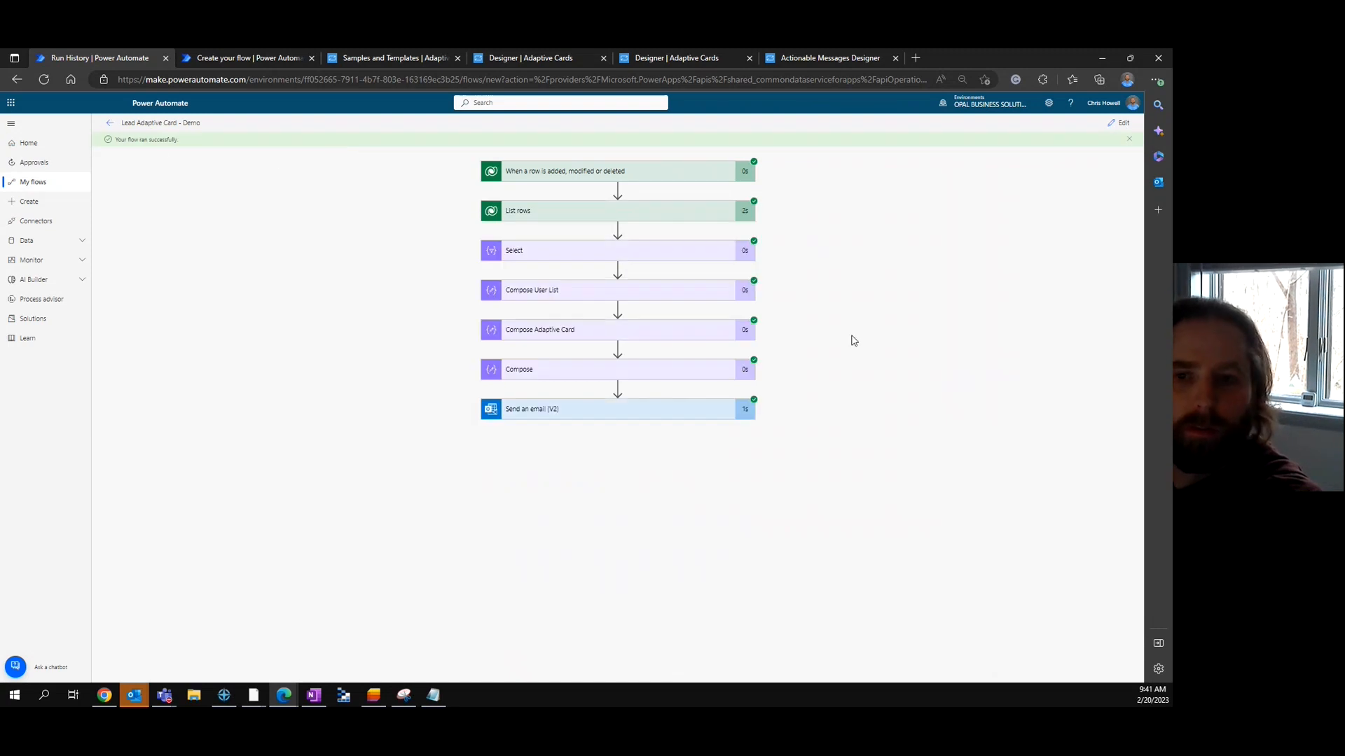
left_click(134, 695)
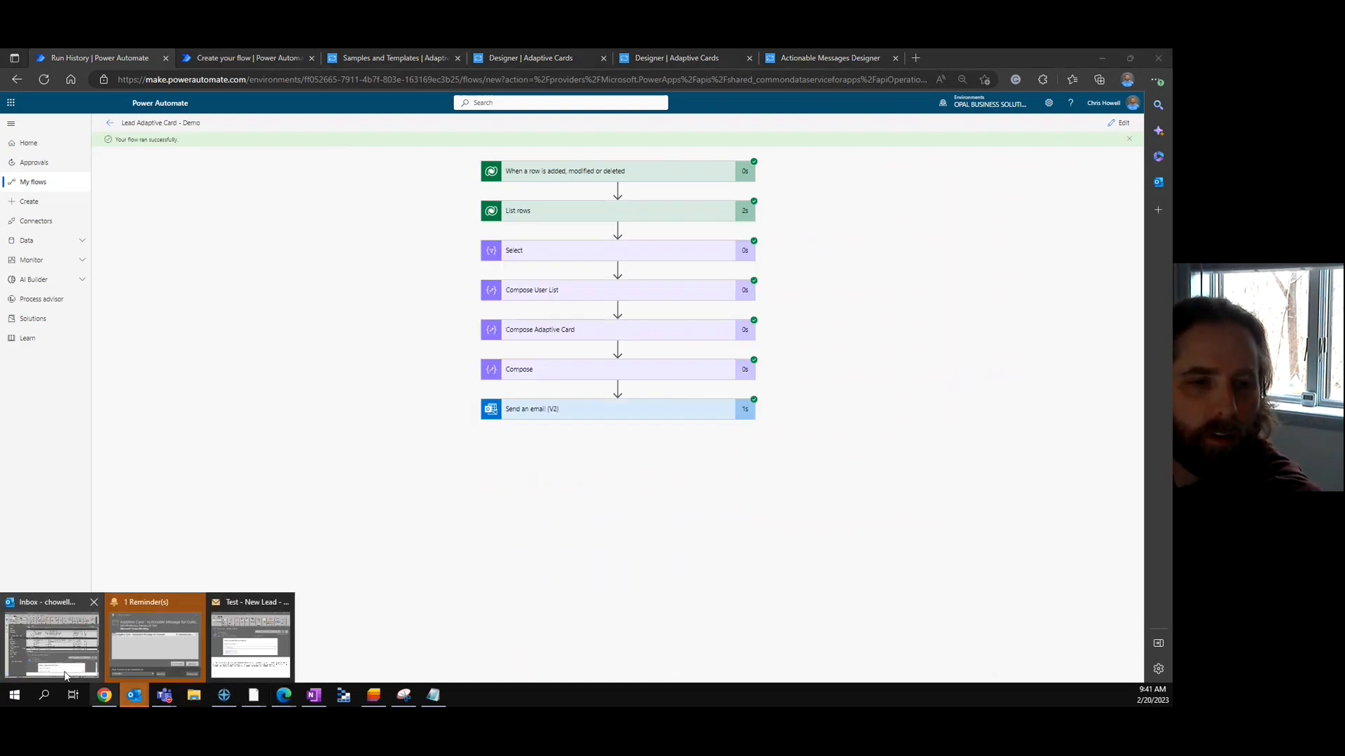
left_click(63, 645)
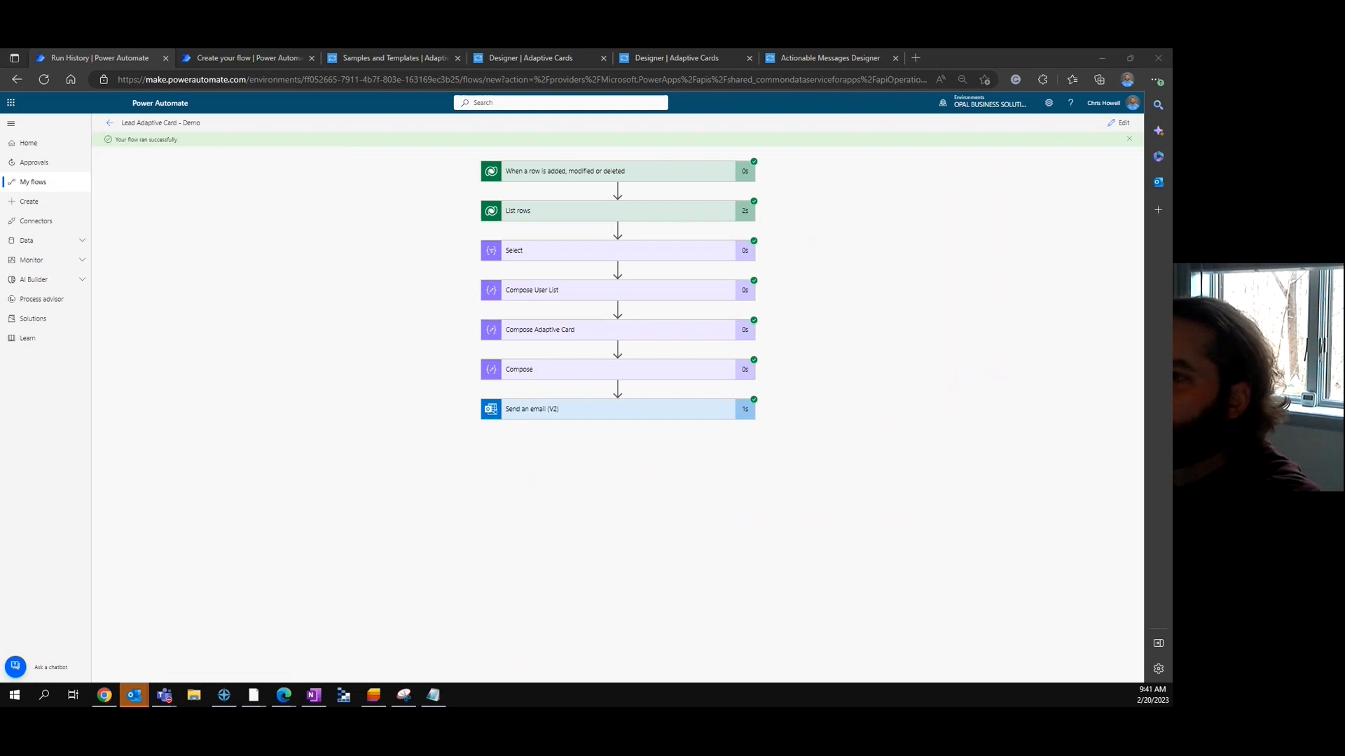
left_click_drag(0, 203, 755, 181)
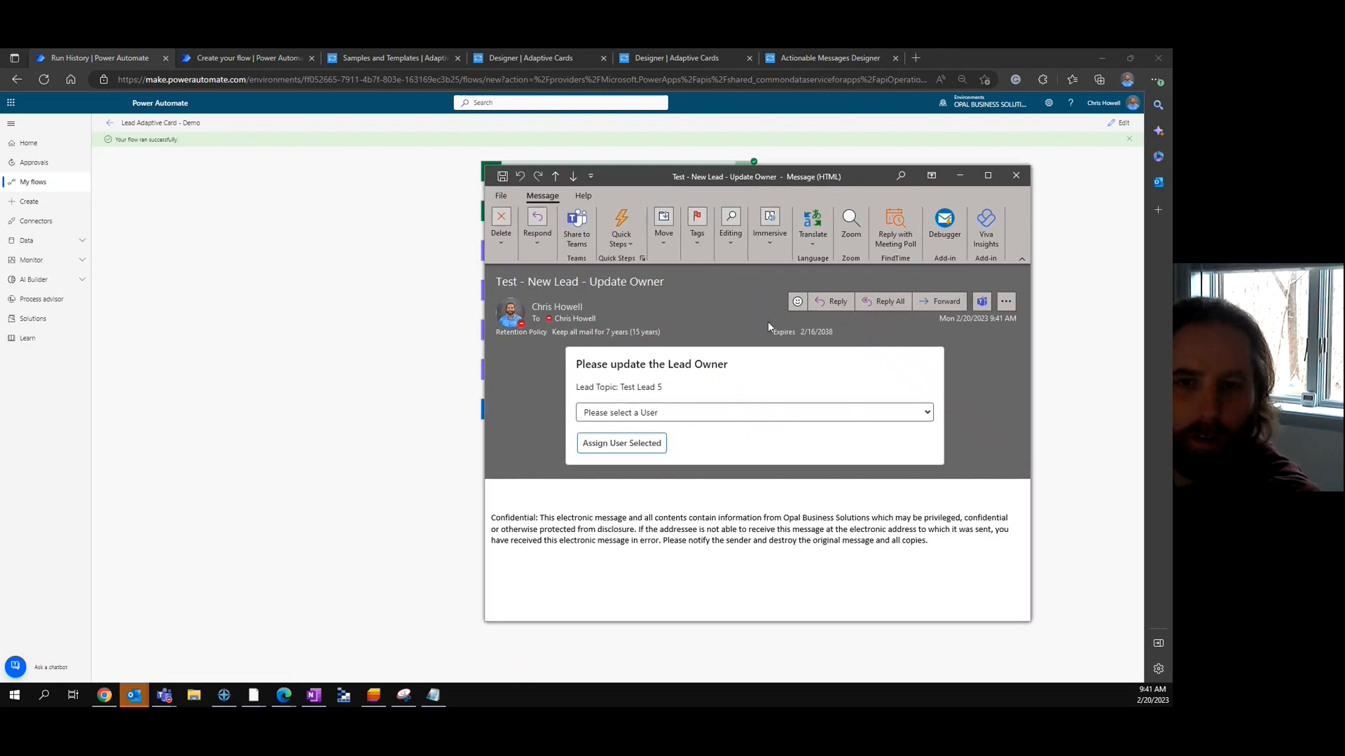
Select a user in the new email's card, submit the assignment, and move the message off the browser window
left_click(793, 417)
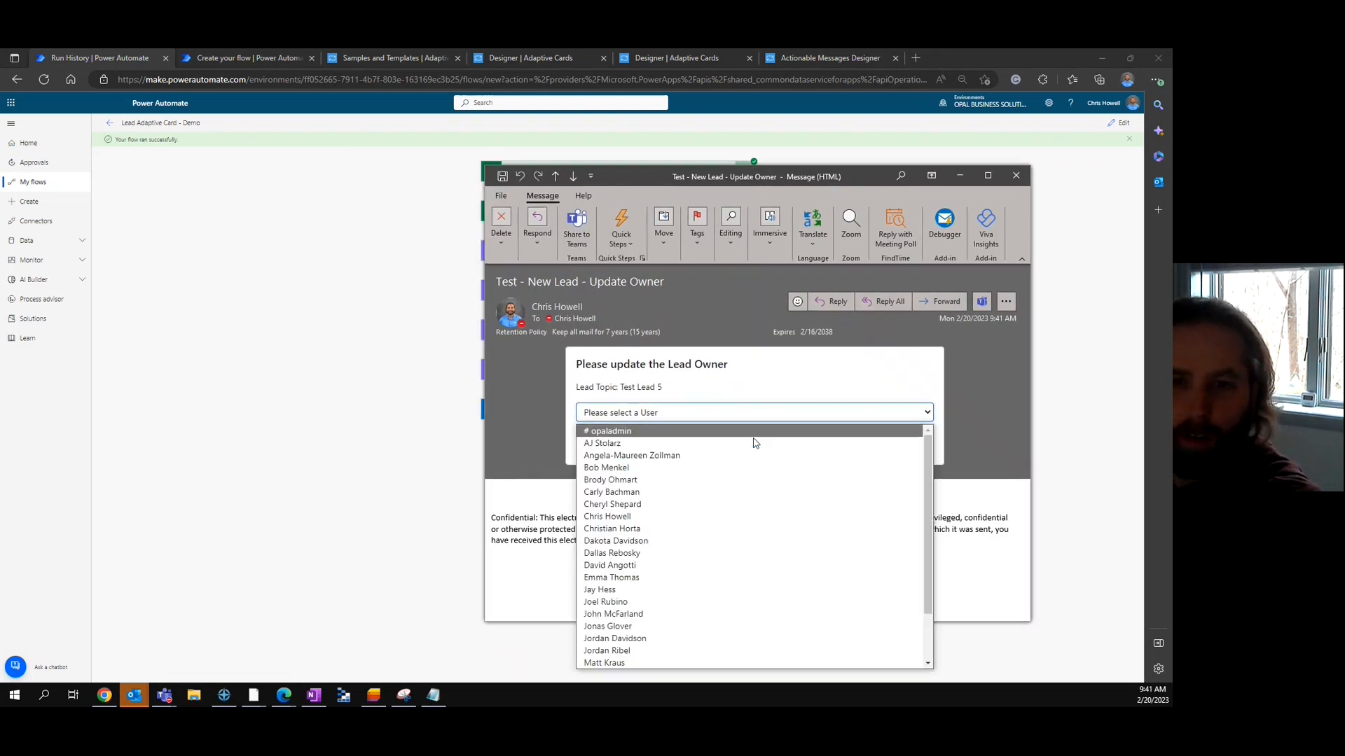
left_click(637, 519)
left_click(621, 445)
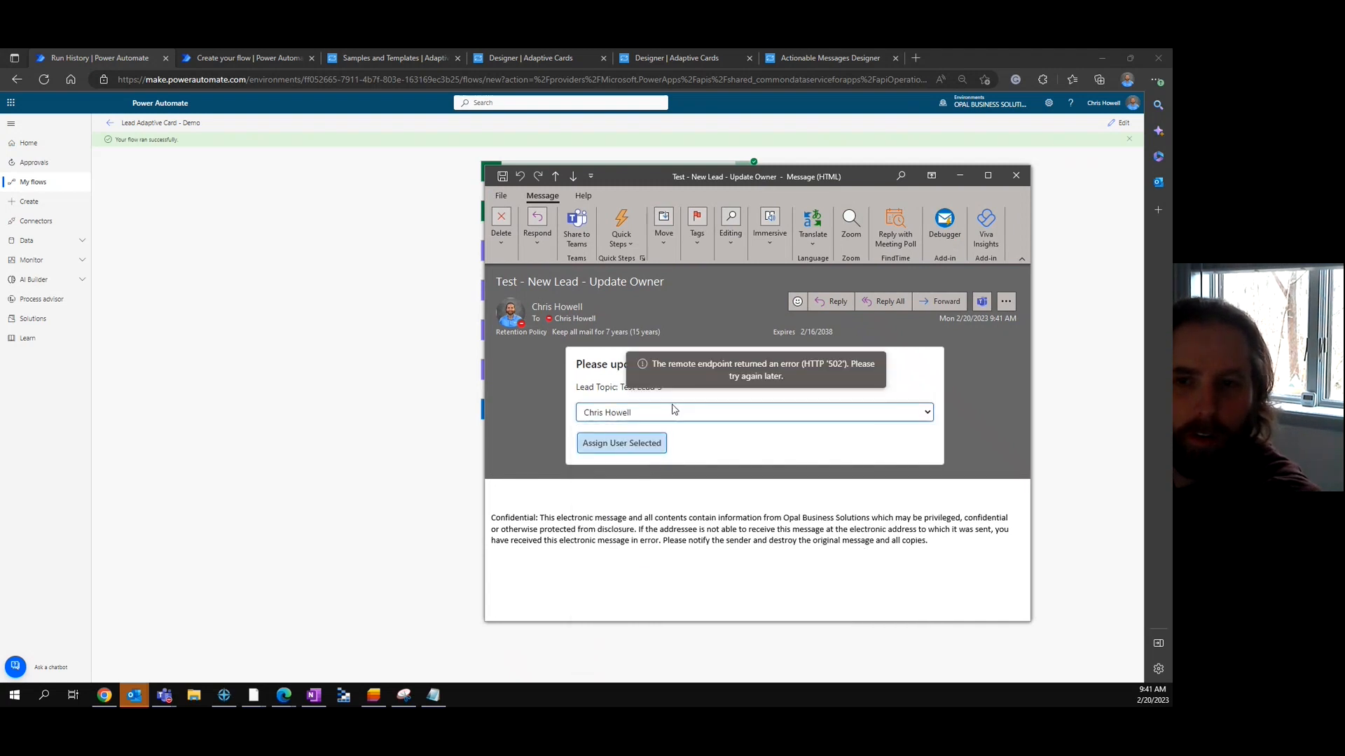
left_click_drag(786, 177, 1172, 177)
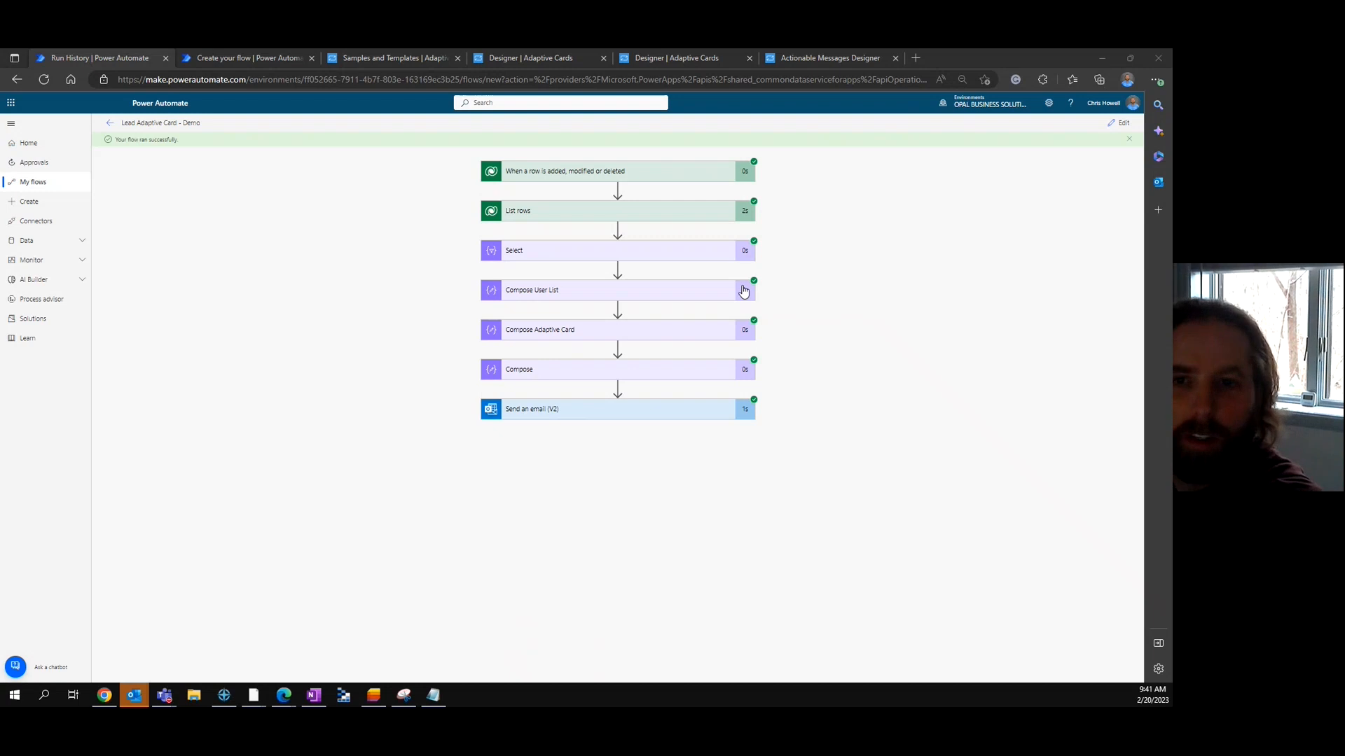
Reopen the Lead Adaptive Card - Demo editor, and load the My flows list in the other Power Automate tab via the environment's base URL
left_click(1113, 126)
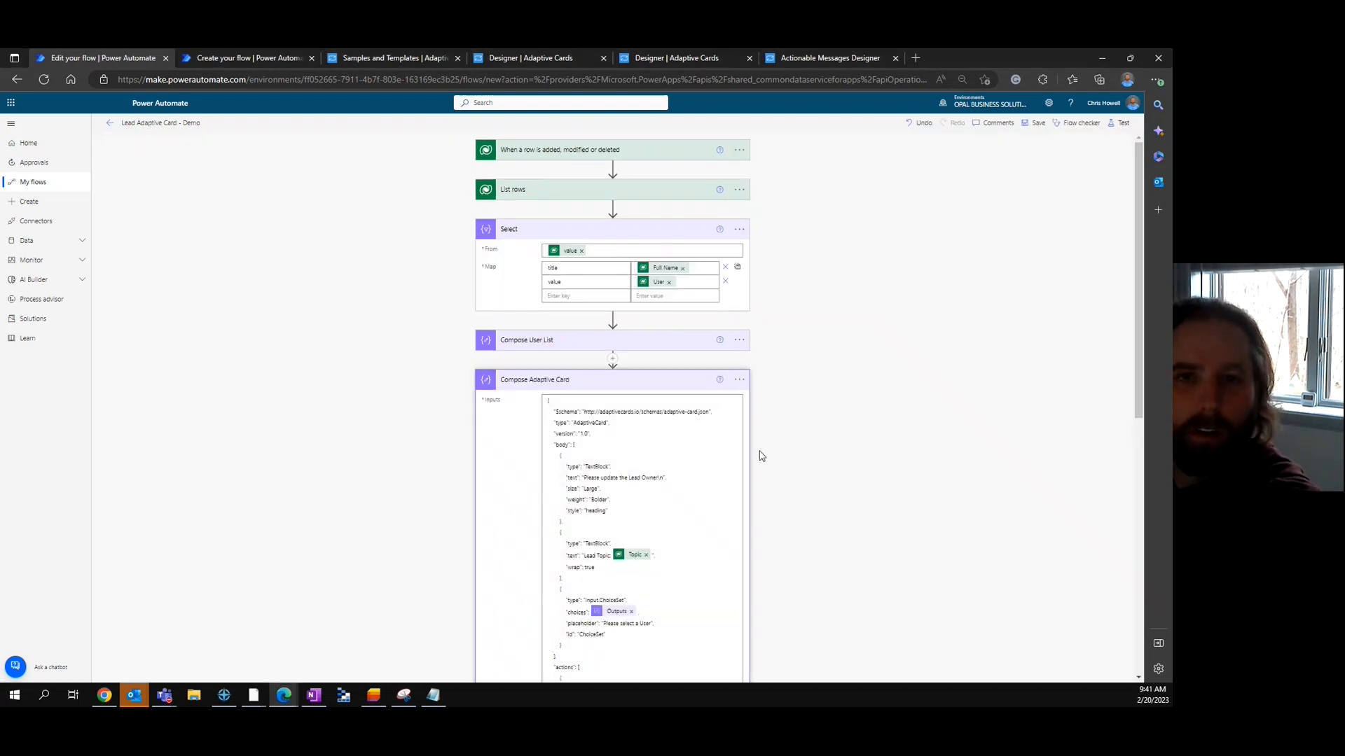
left_click(249, 57)
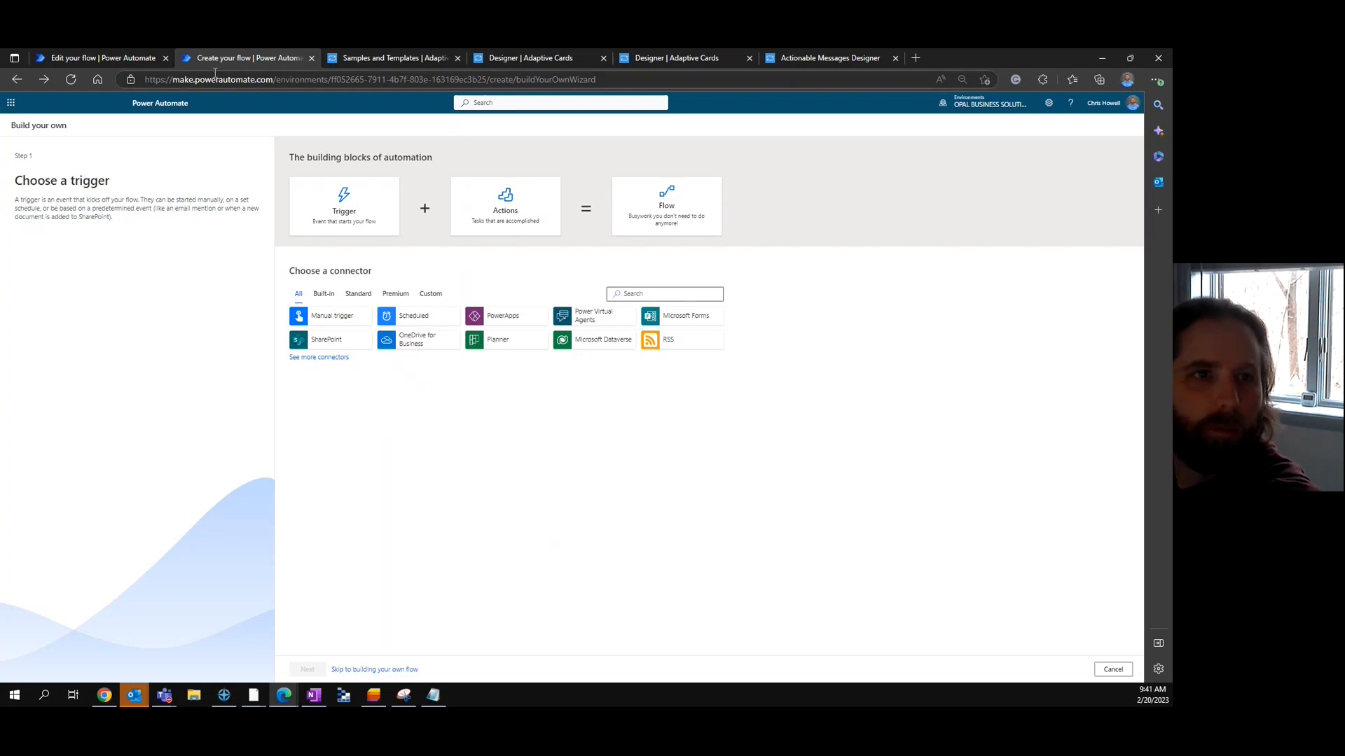
left_click(297, 82)
left_click(488, 80)
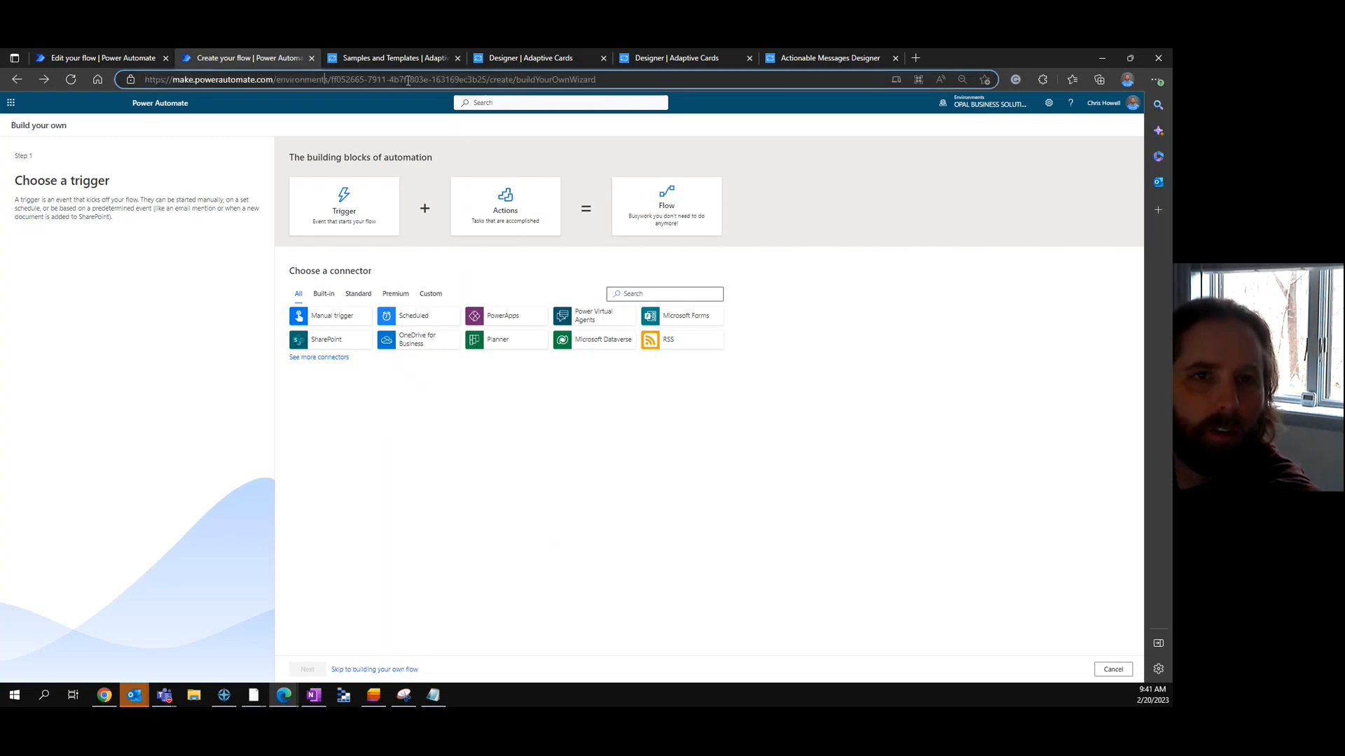
left_click_drag(489, 80, 704, 70)
key("BackSpace")
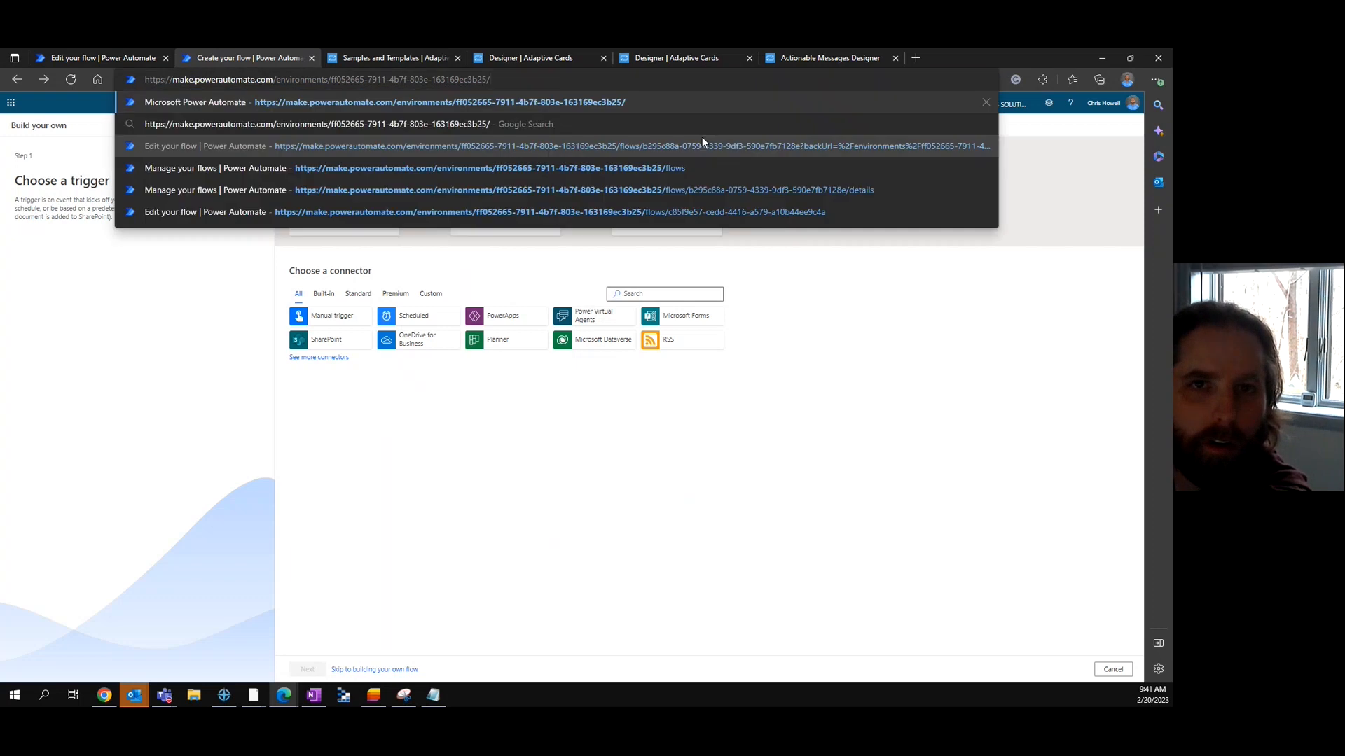
key("Return")
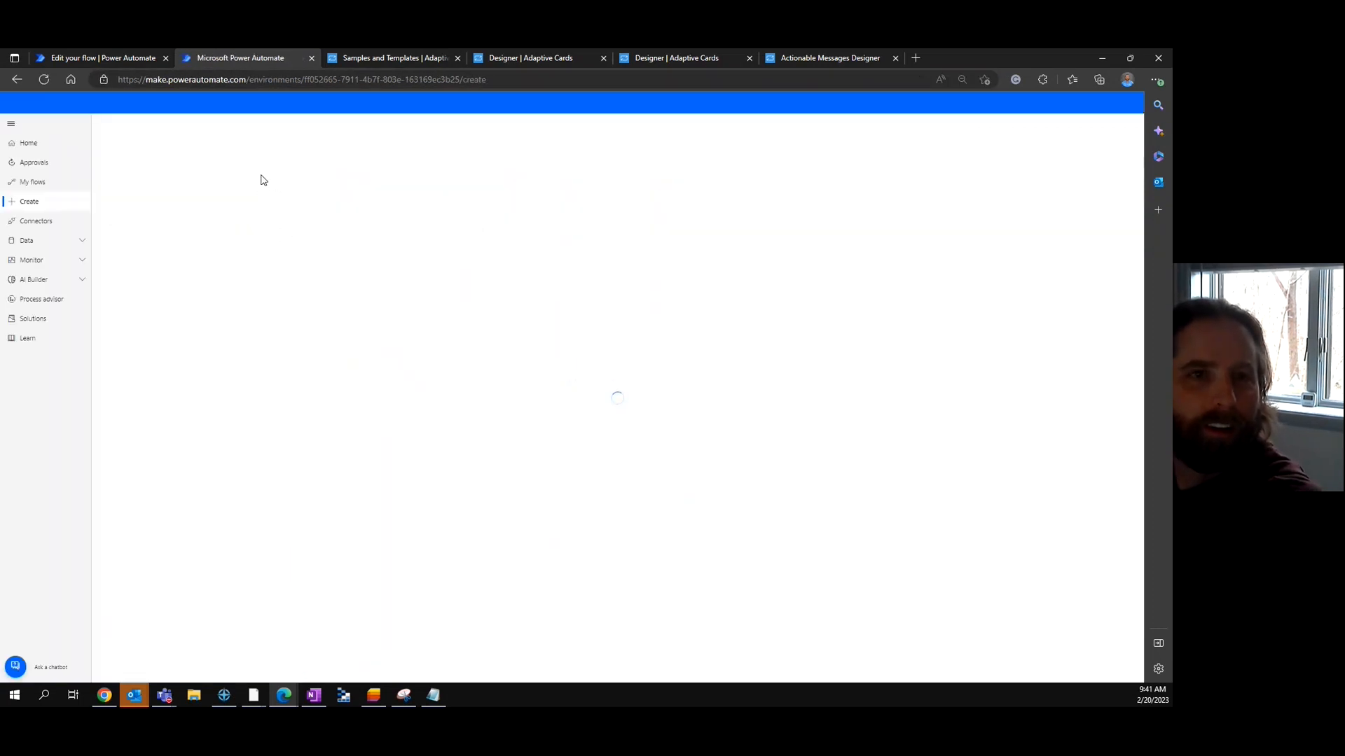
left_click(34, 183)
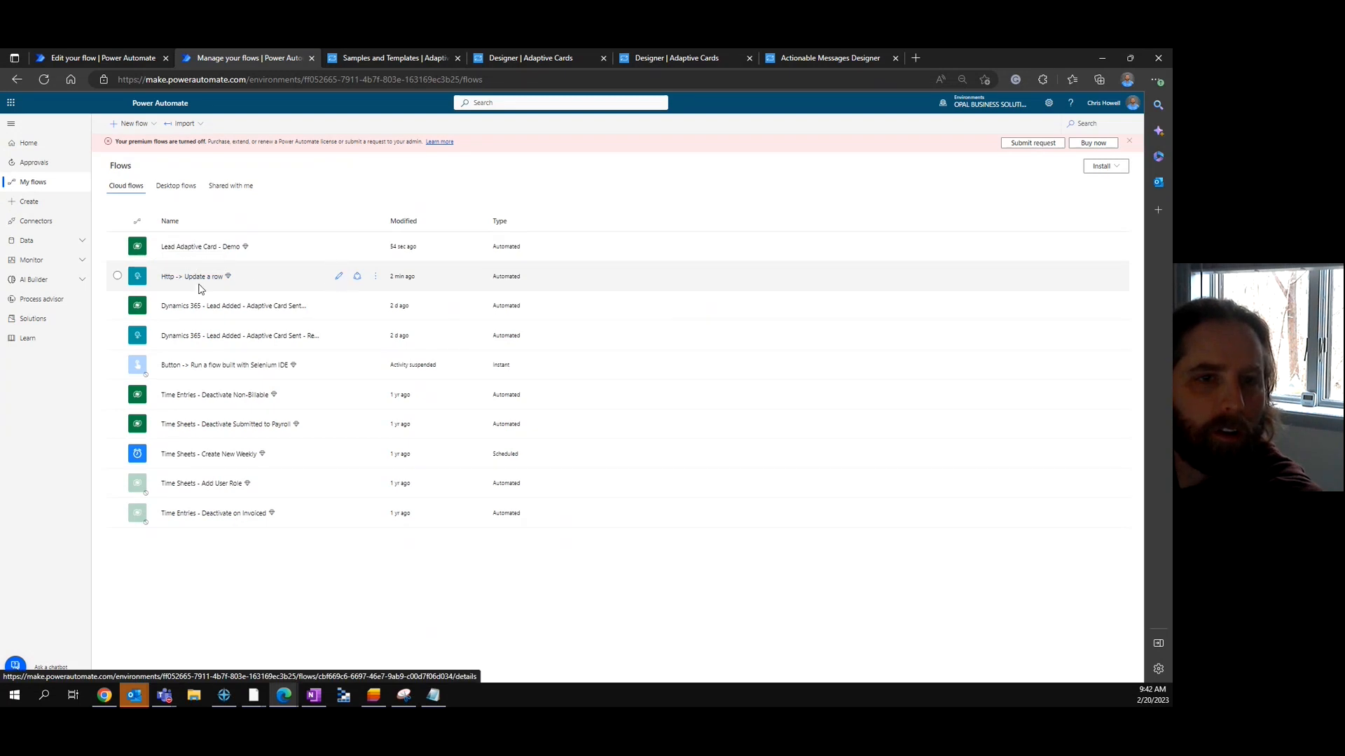
Open the latest failed run of Http -> Update a row and examine the HTTP trigger's LeadID, FullName and FullNameValue outputs
left_click(191, 277)
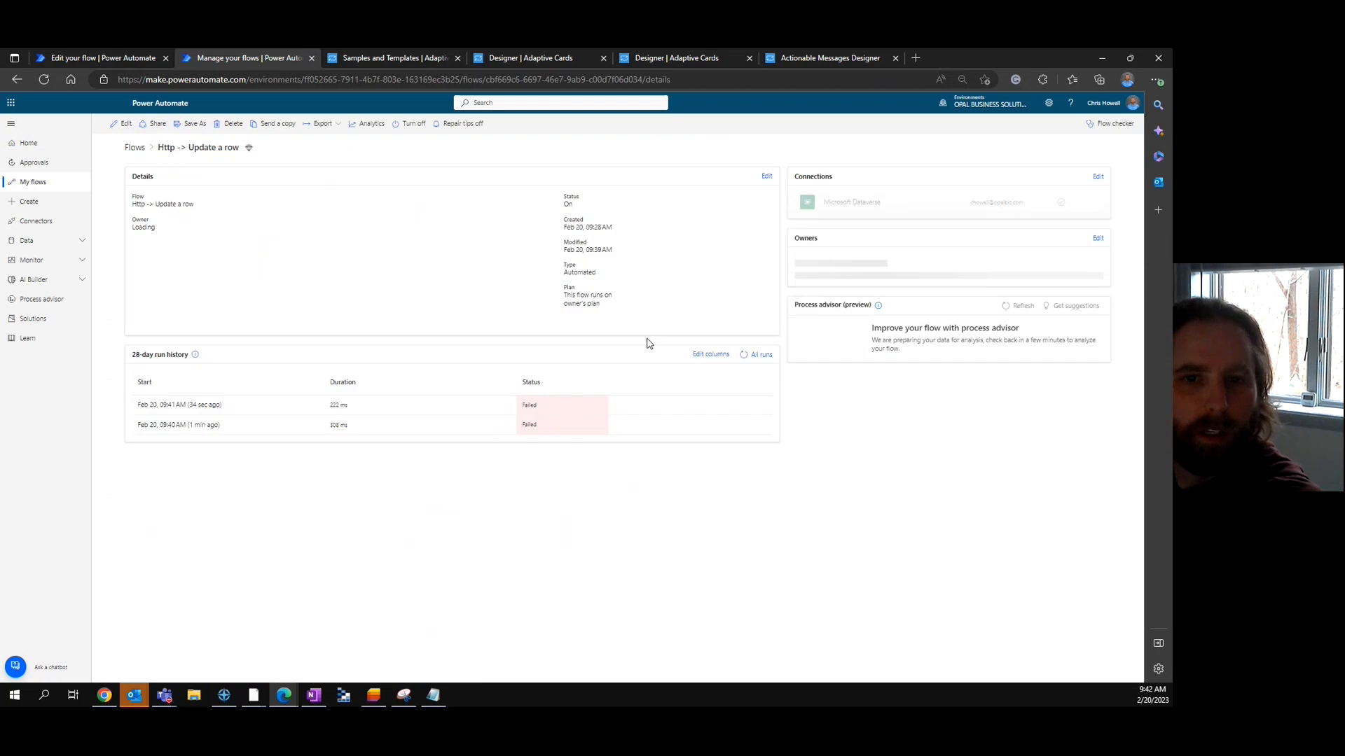
left_click(183, 406)
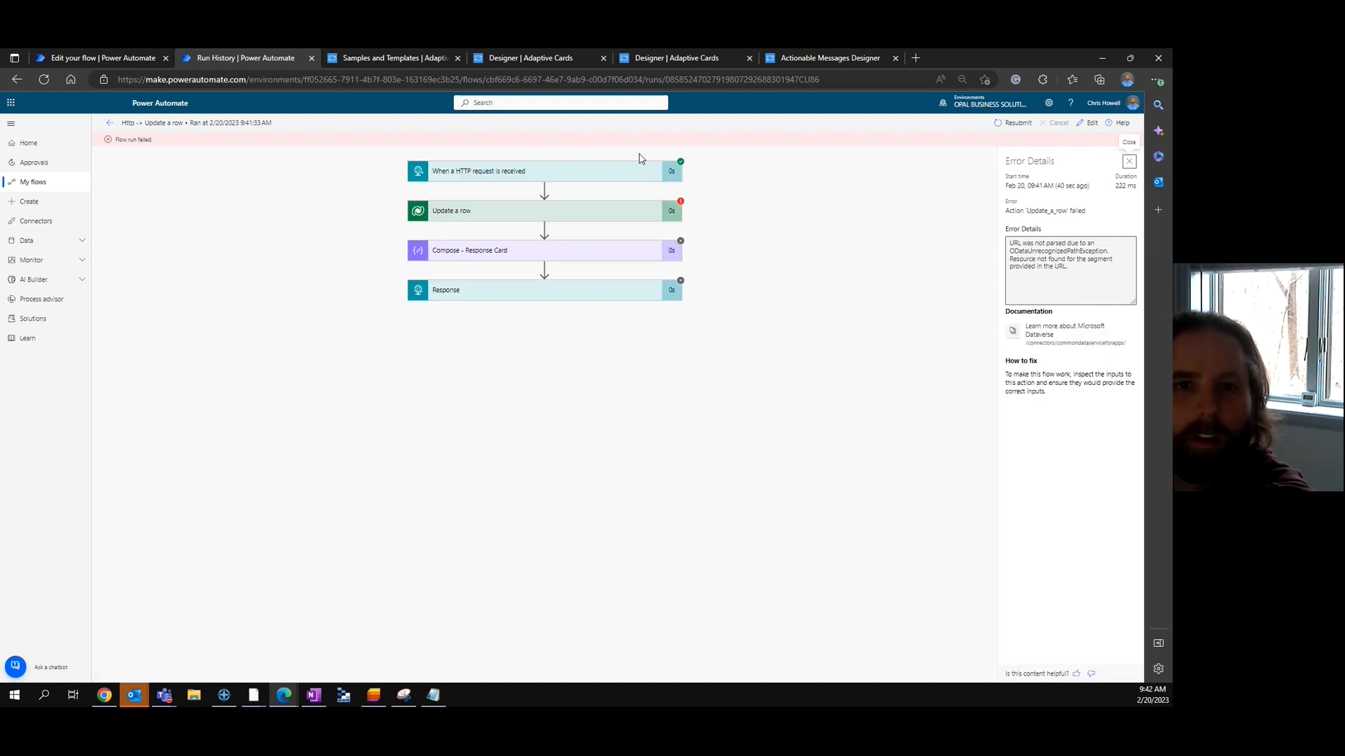
left_click(570, 176)
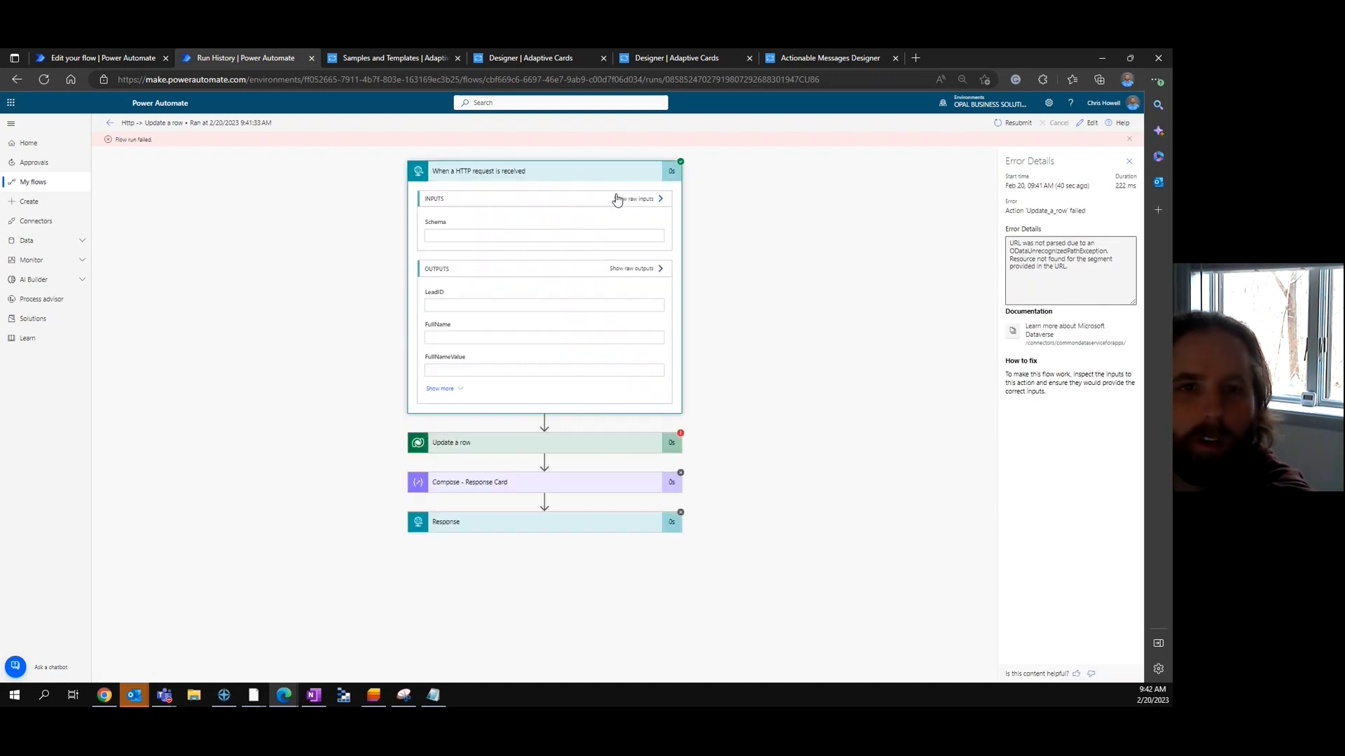
left_click_drag(442, 382, 422, 384)
left_click_drag(597, 358, 350, 362)
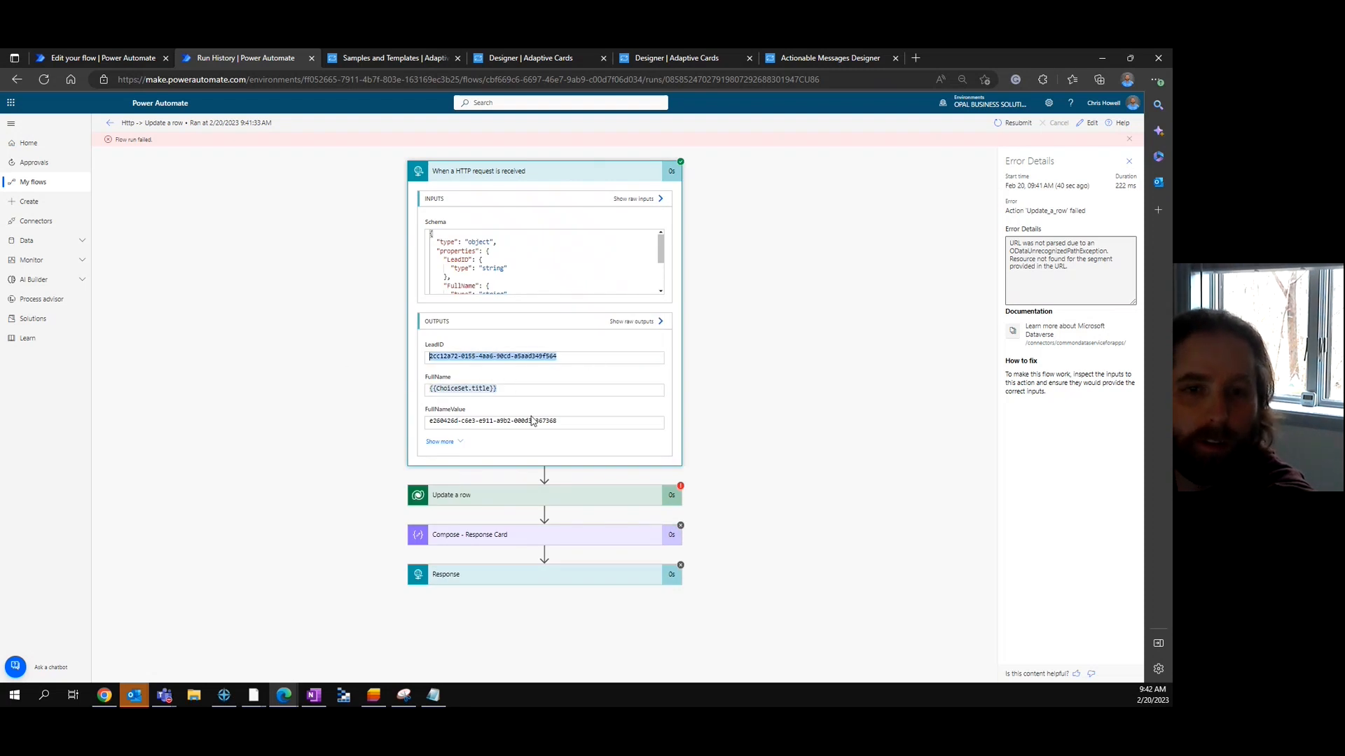
left_click(558, 420)
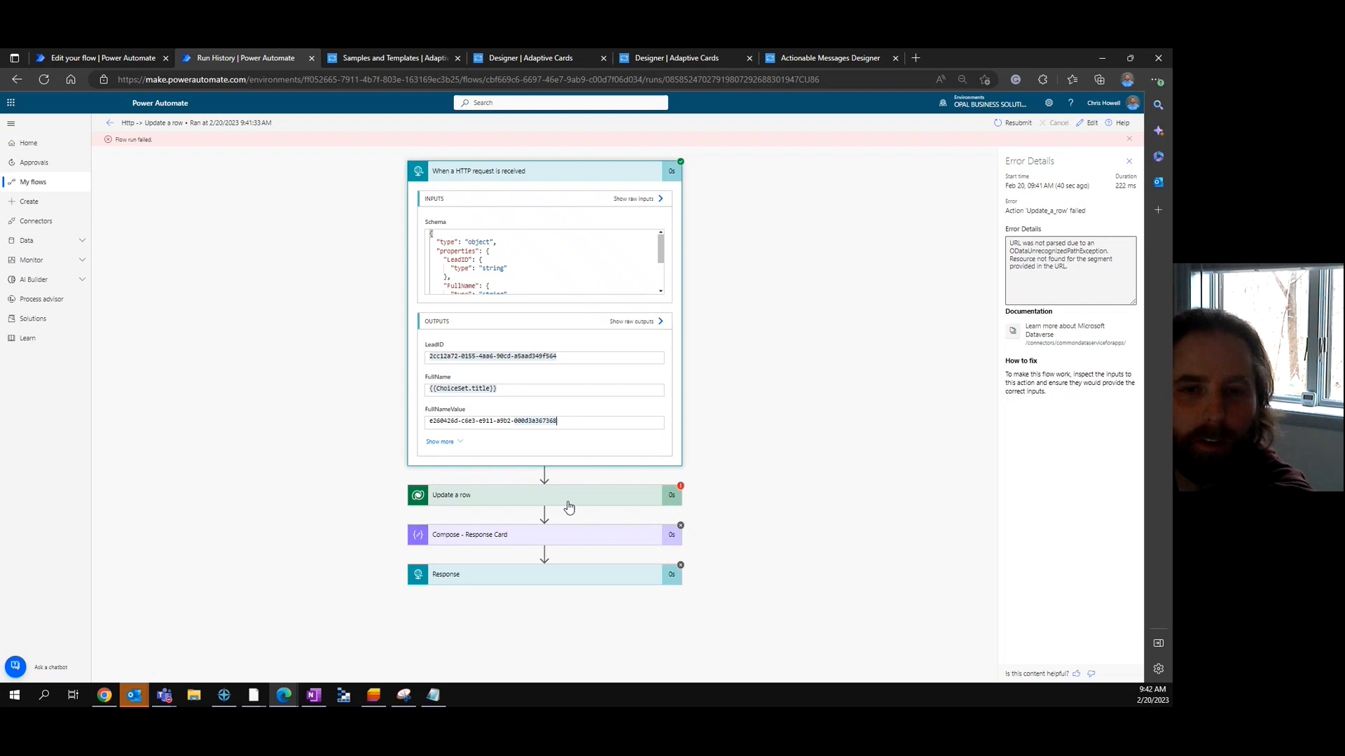
Examine the failed Update a row action's inputs and read its full error message against the trigger outputs
left_click(609, 496)
scroll(785, 417, "down", 3)
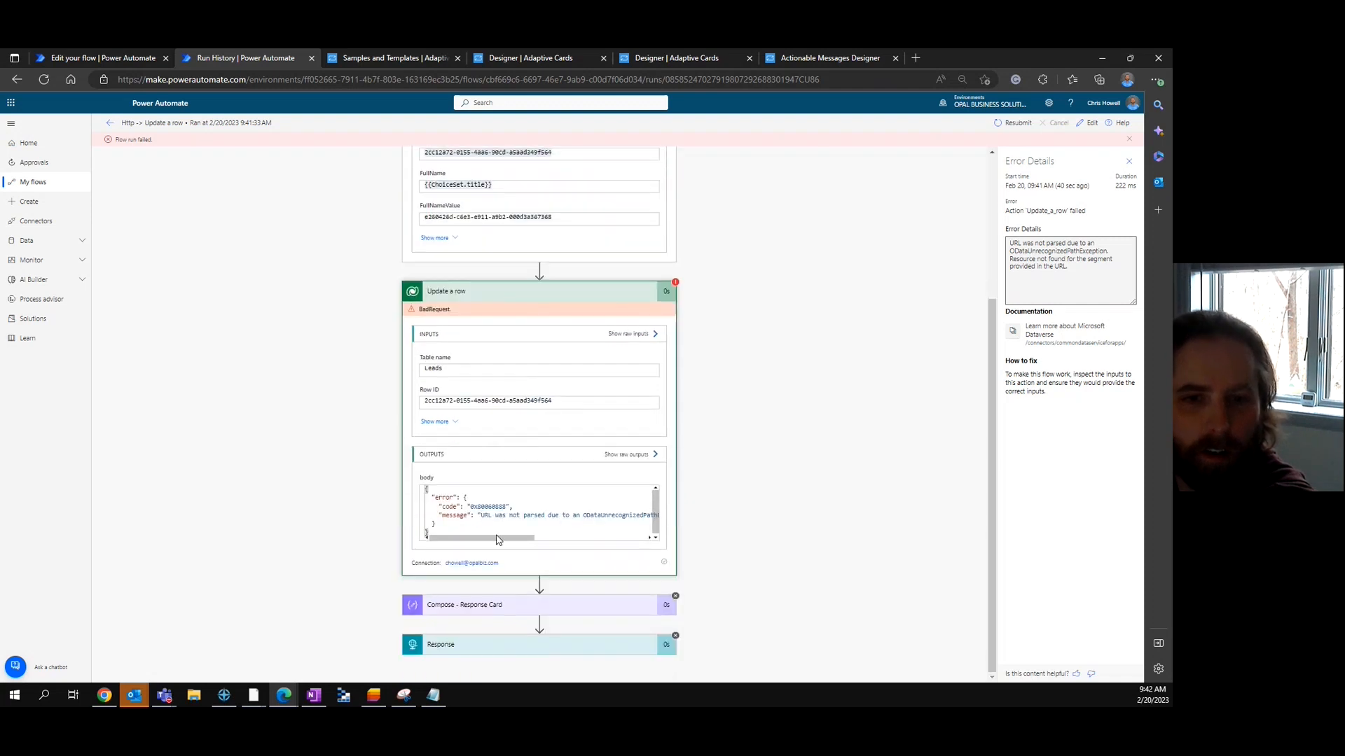
left_click_drag(482, 538, 588, 545)
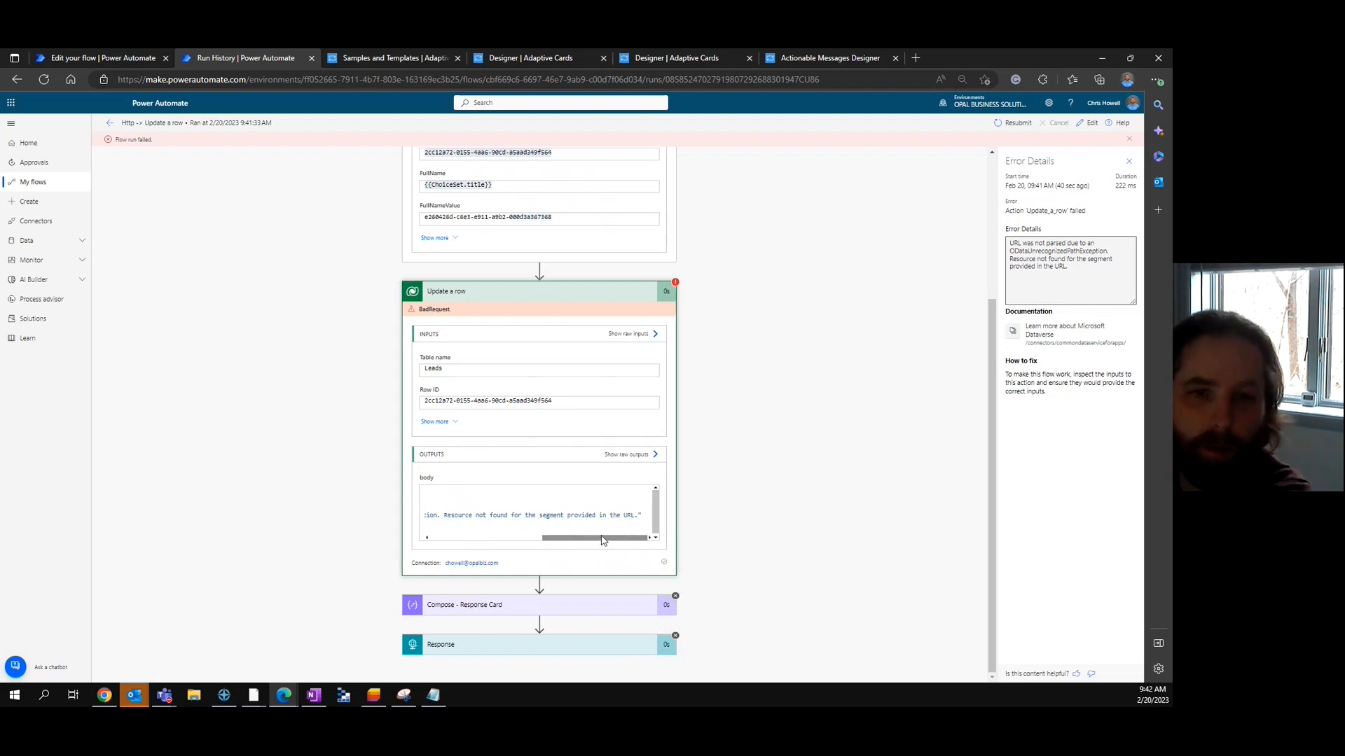
left_click_drag(599, 541, 414, 543)
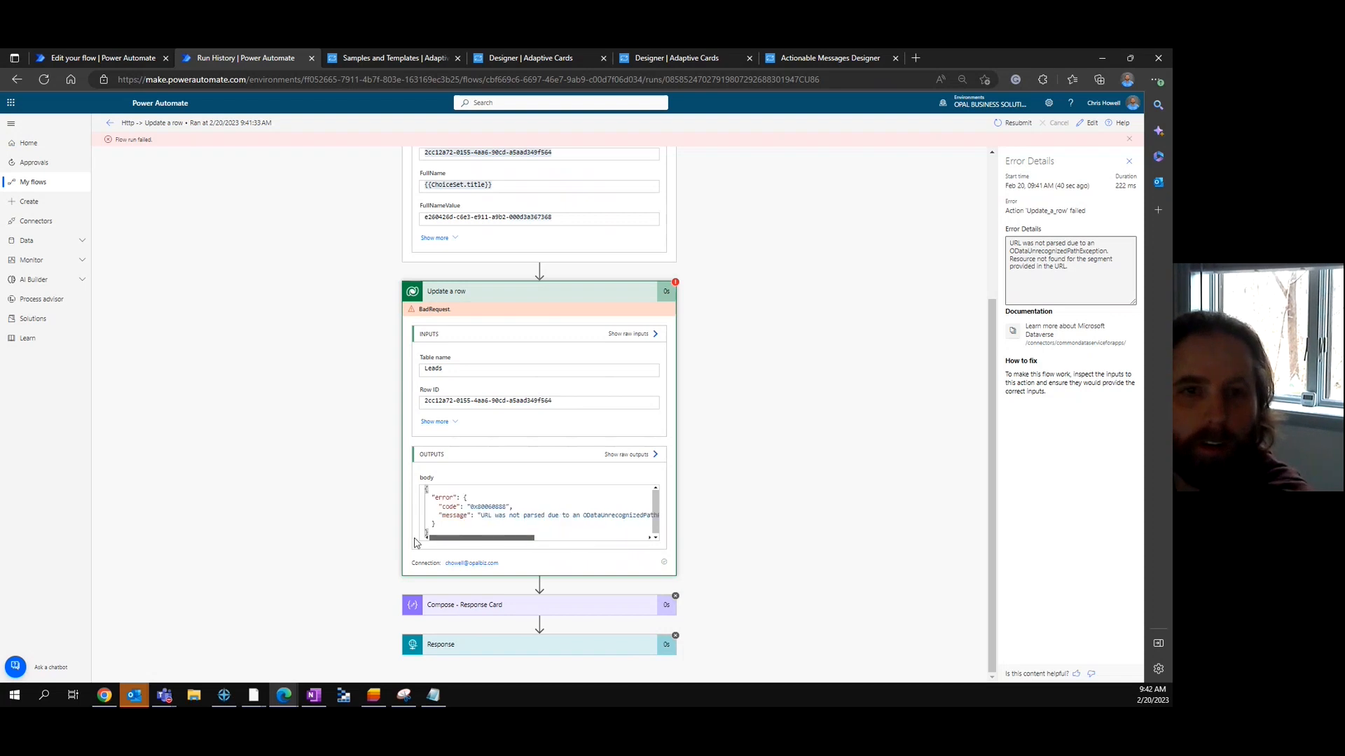
scroll(561, 378, "up", 2)
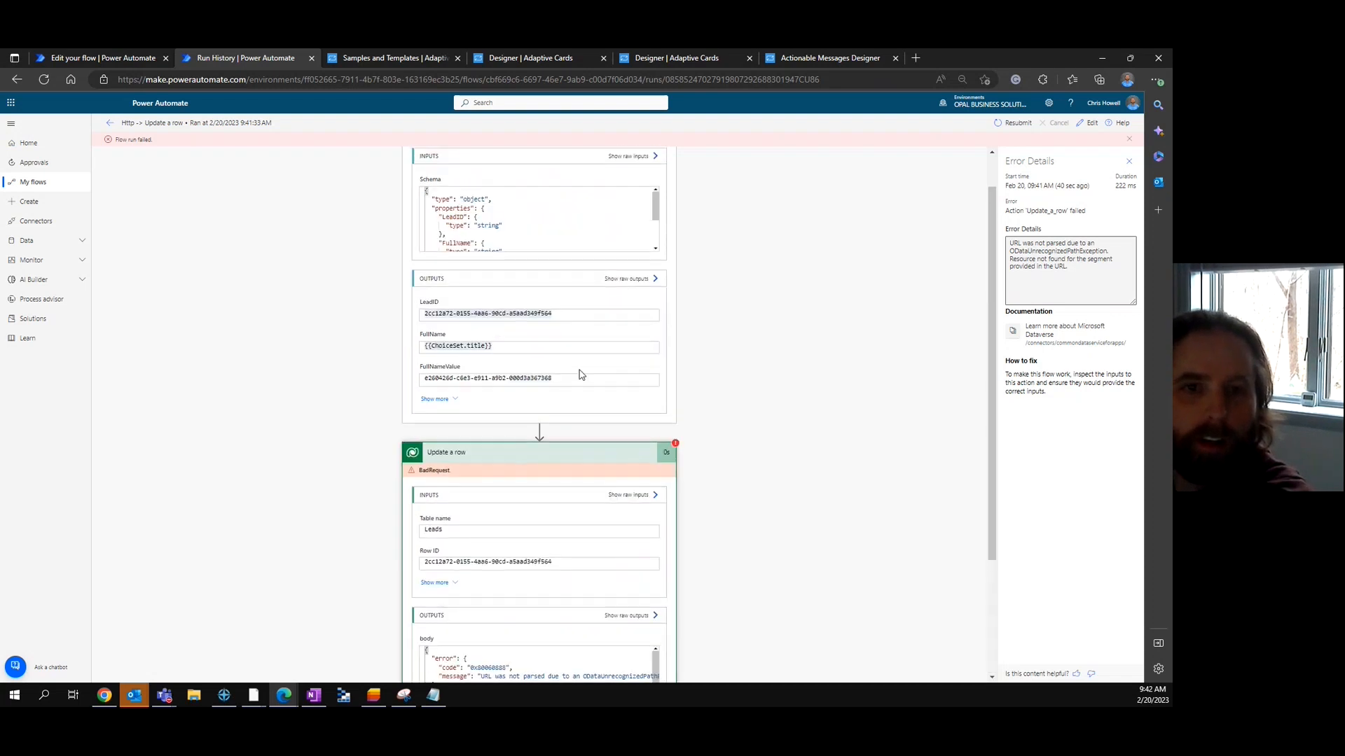
Edit the flow so Update a row's Owner (Owners) field wraps the FullNameValue token as systemusers(FullNameValue)
left_click(1090, 124)
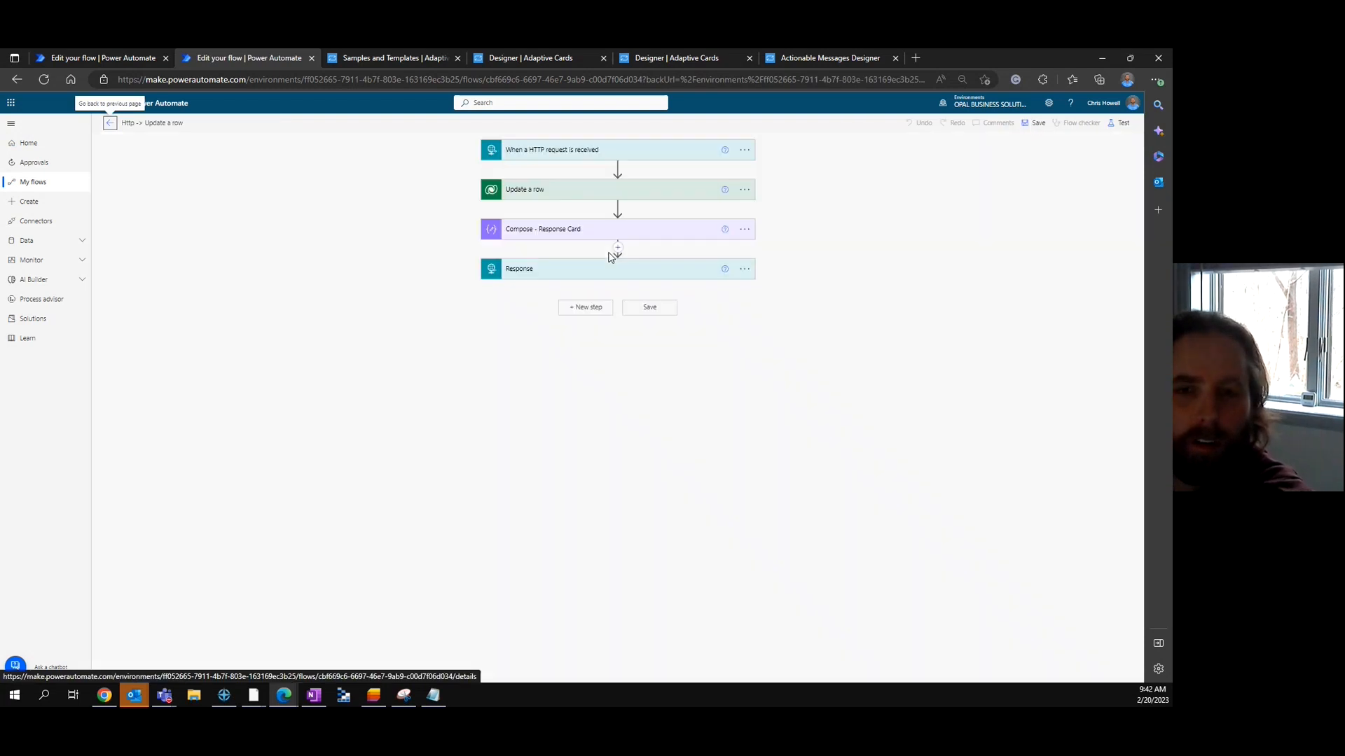
left_click(674, 193)
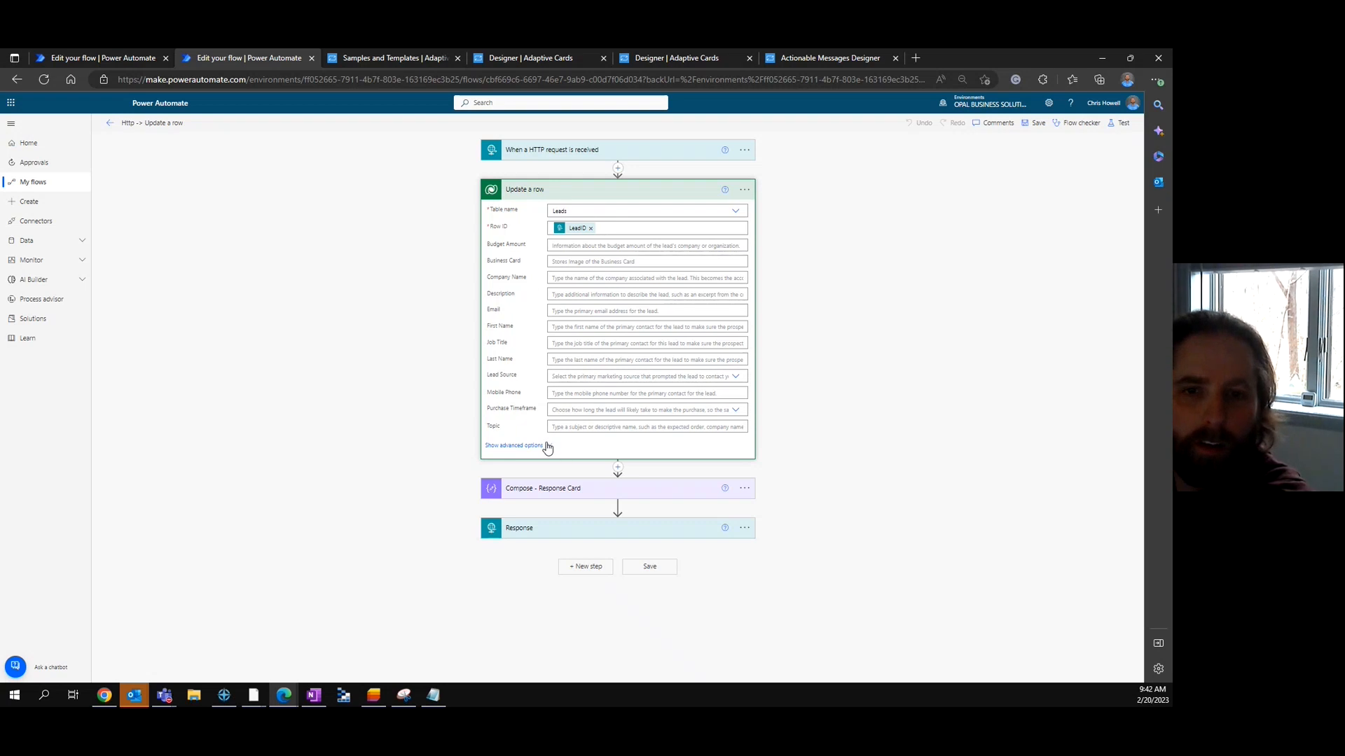
left_click(514, 446)
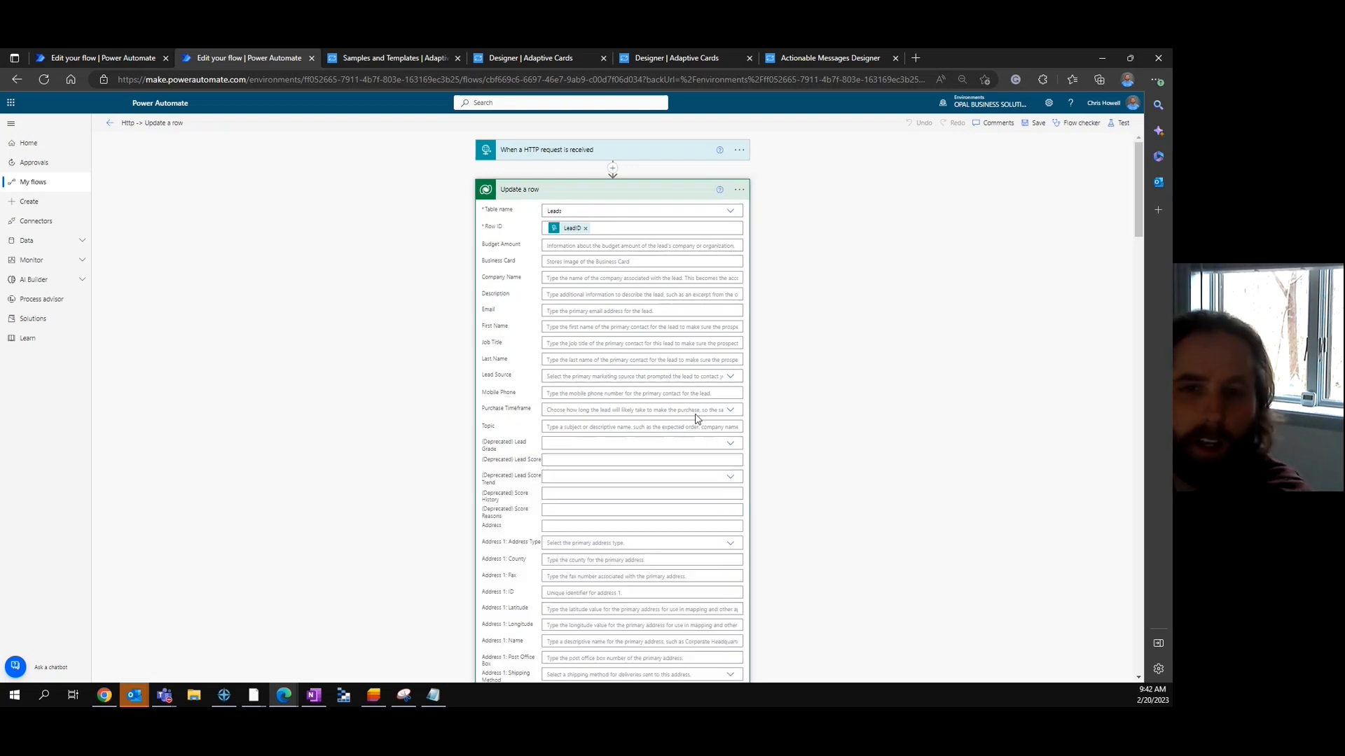
scroll(676, 416, "down", 15)
scroll(676, 417, "down", 10)
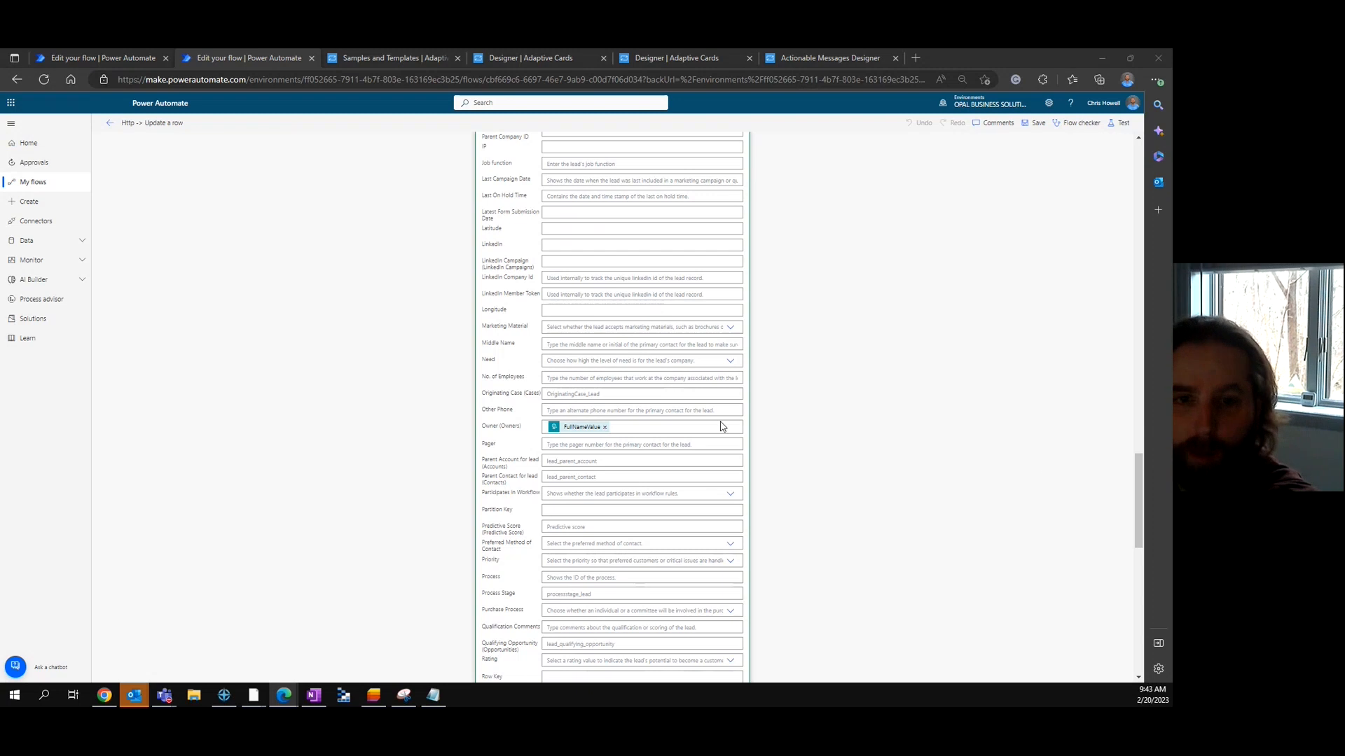
left_click(635, 429)
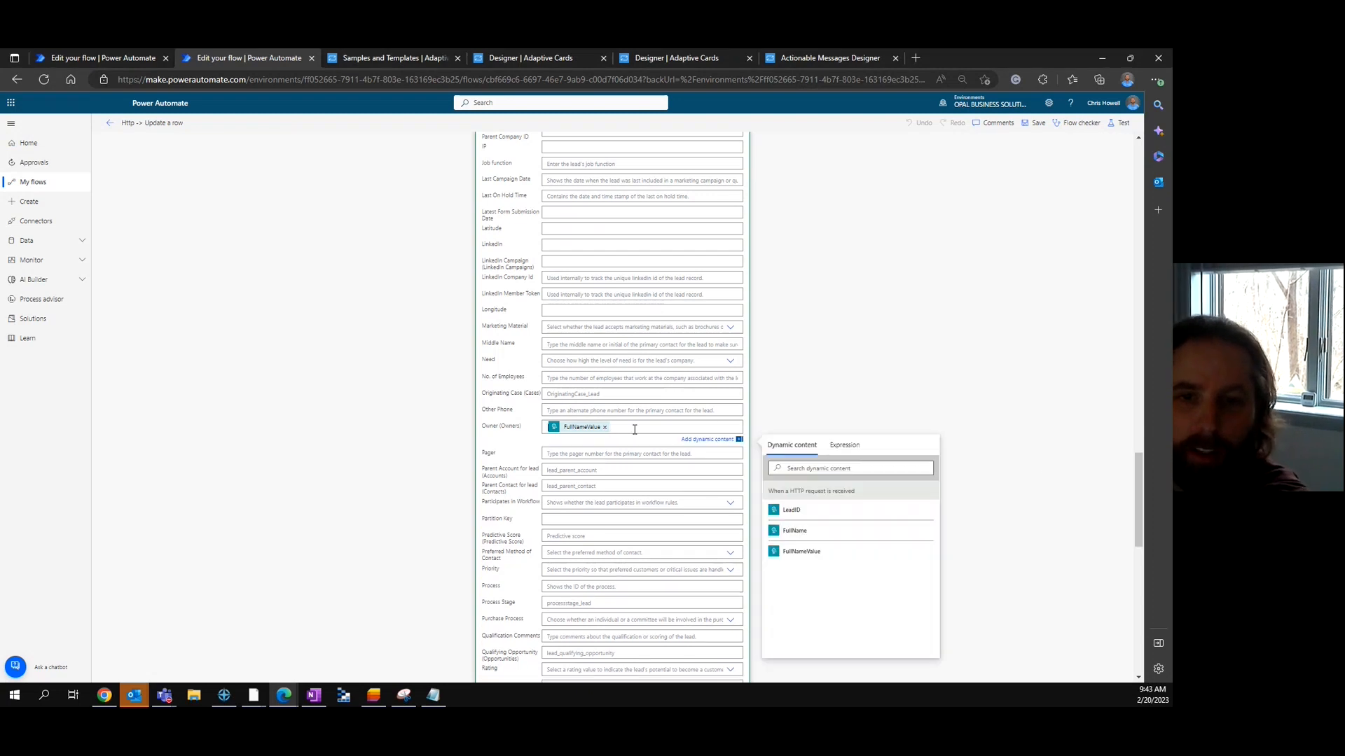
key("Home")
type("systemusers(")
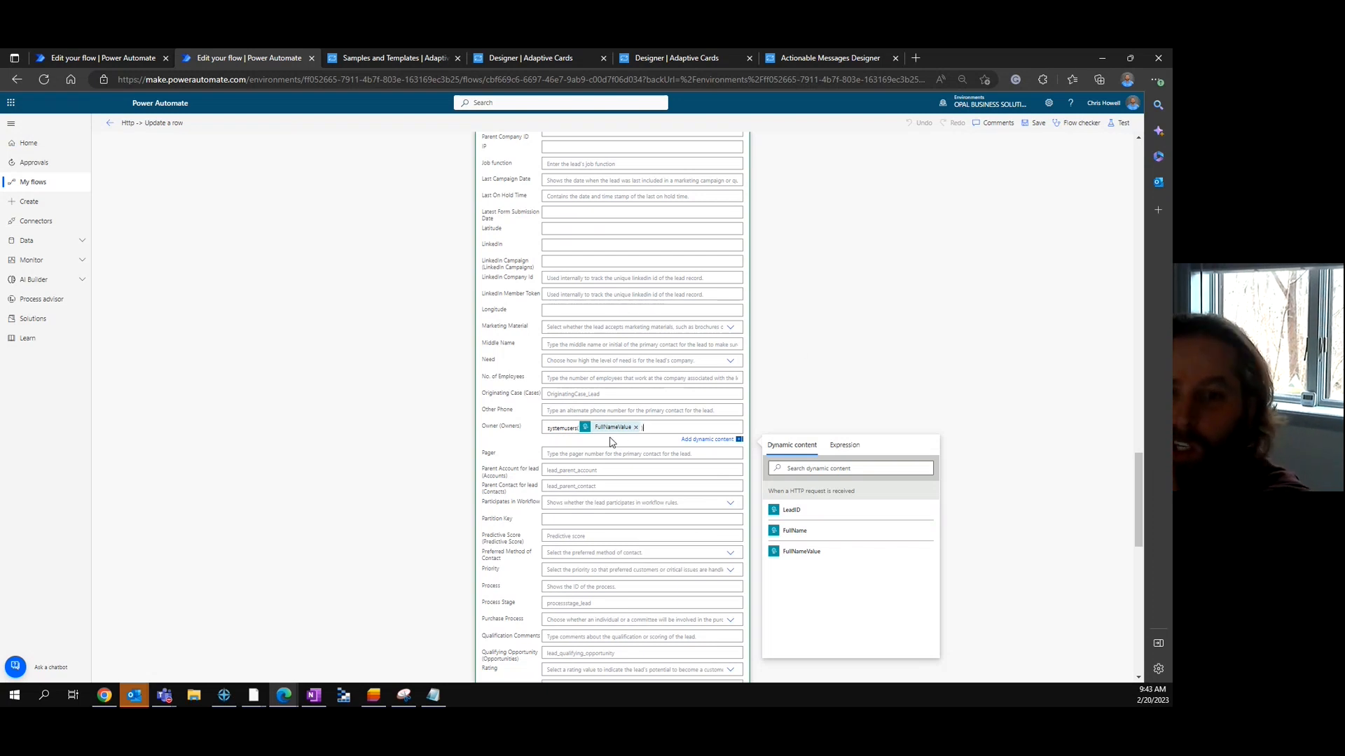
type(")")
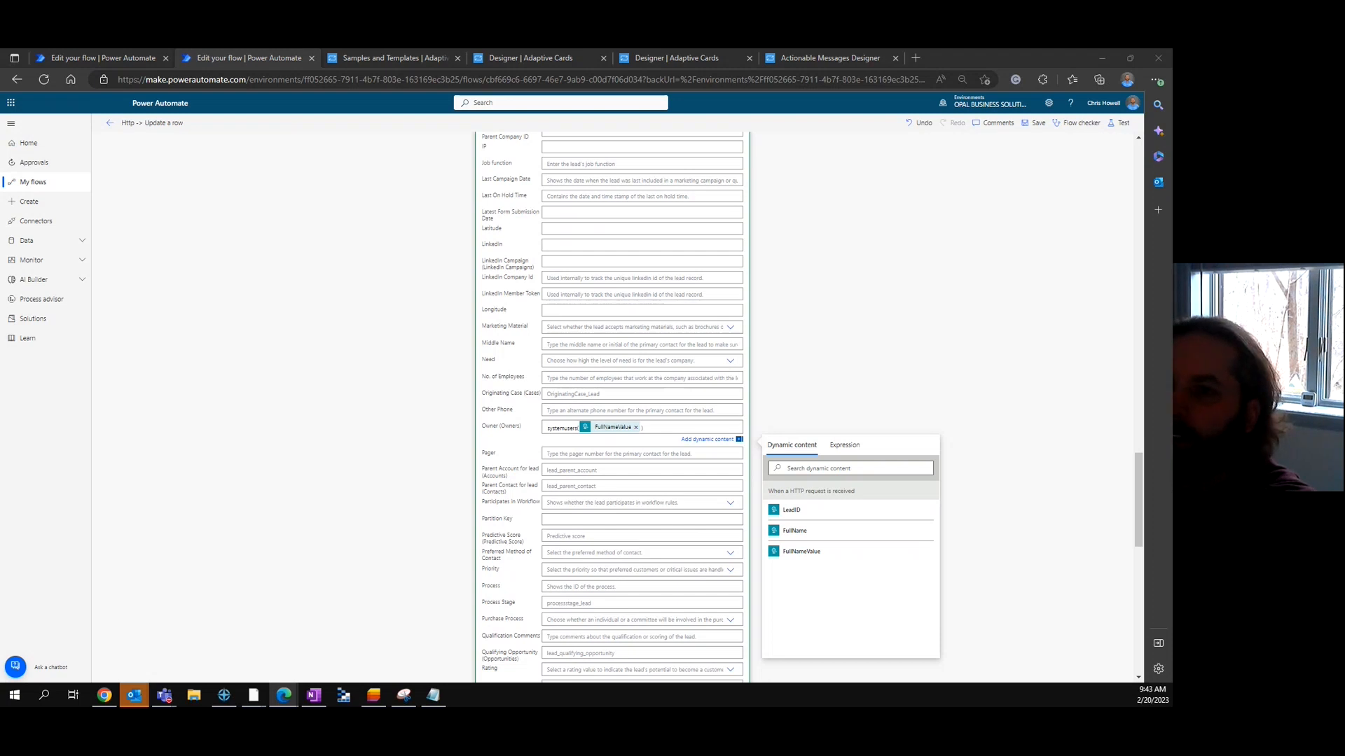
Bring up the blog article on setting lookup column values in the Dataverse connector, review its heading, and put it away
left_click_drag(1171, 140, 518, 49)
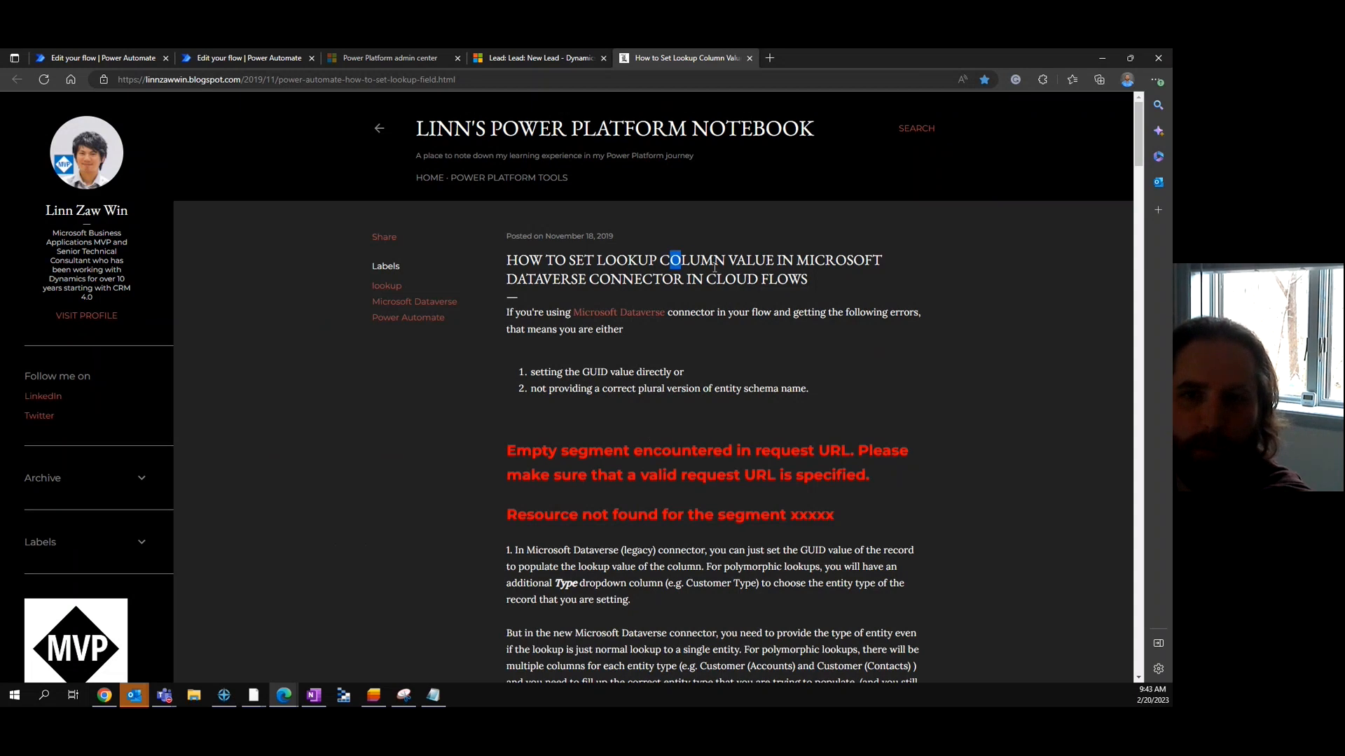
left_click_drag(668, 262, 768, 280)
left_click(773, 133)
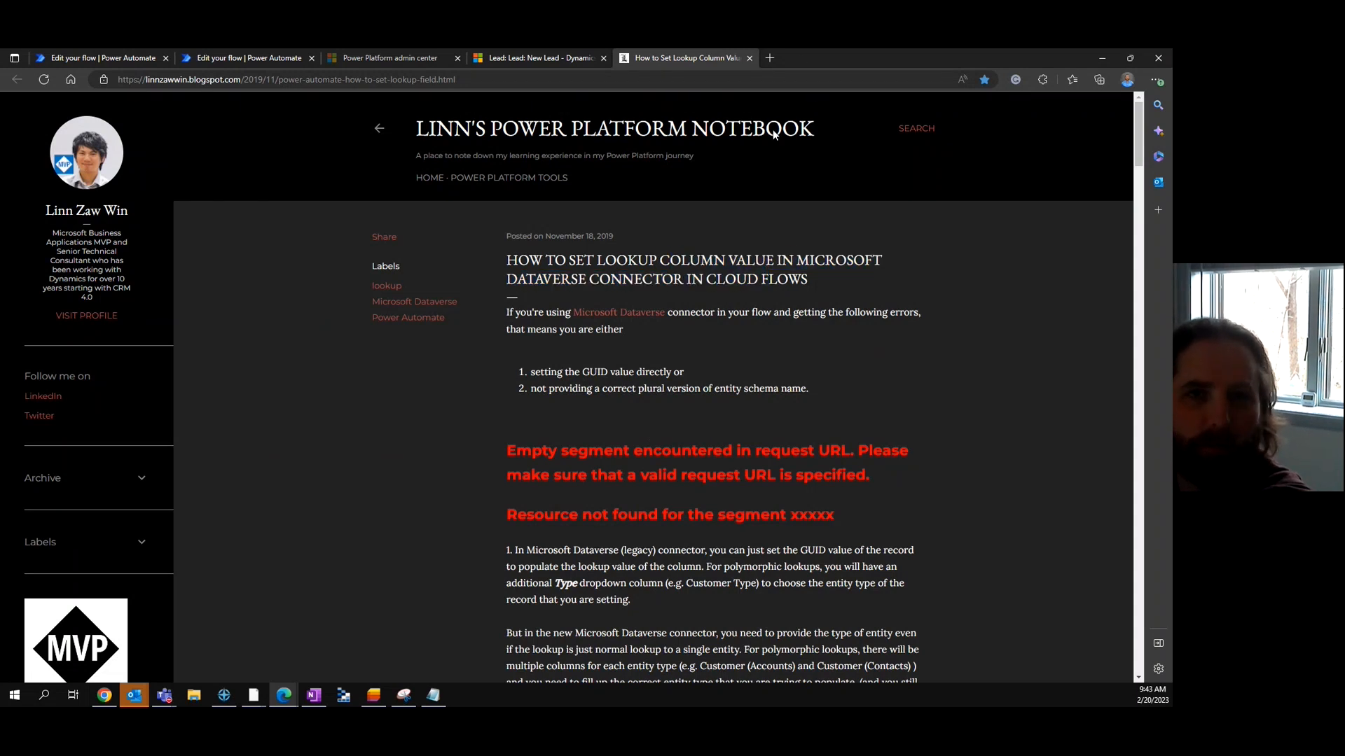
left_click_drag(805, 58, 804, 50)
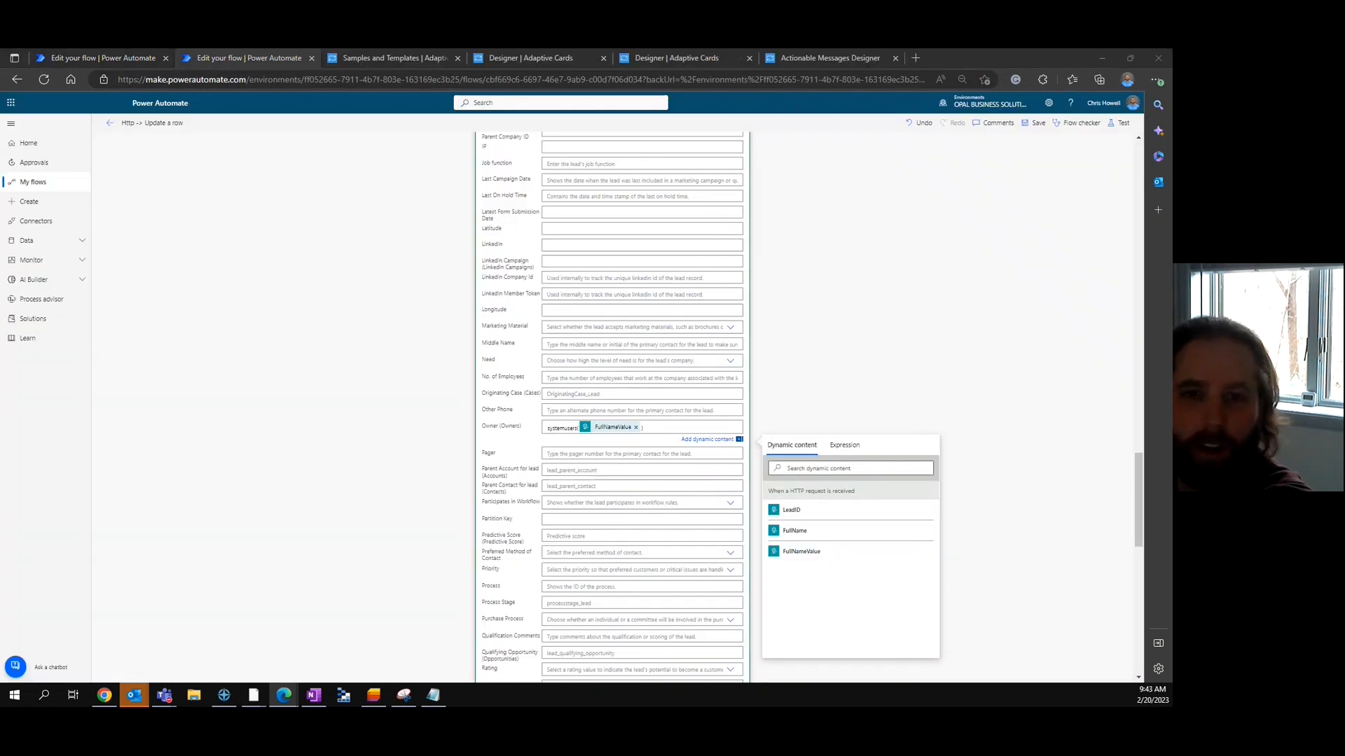
Save the Http -> Update a row flow and test it automatically with the most recent failed trigger
left_click(1031, 126)
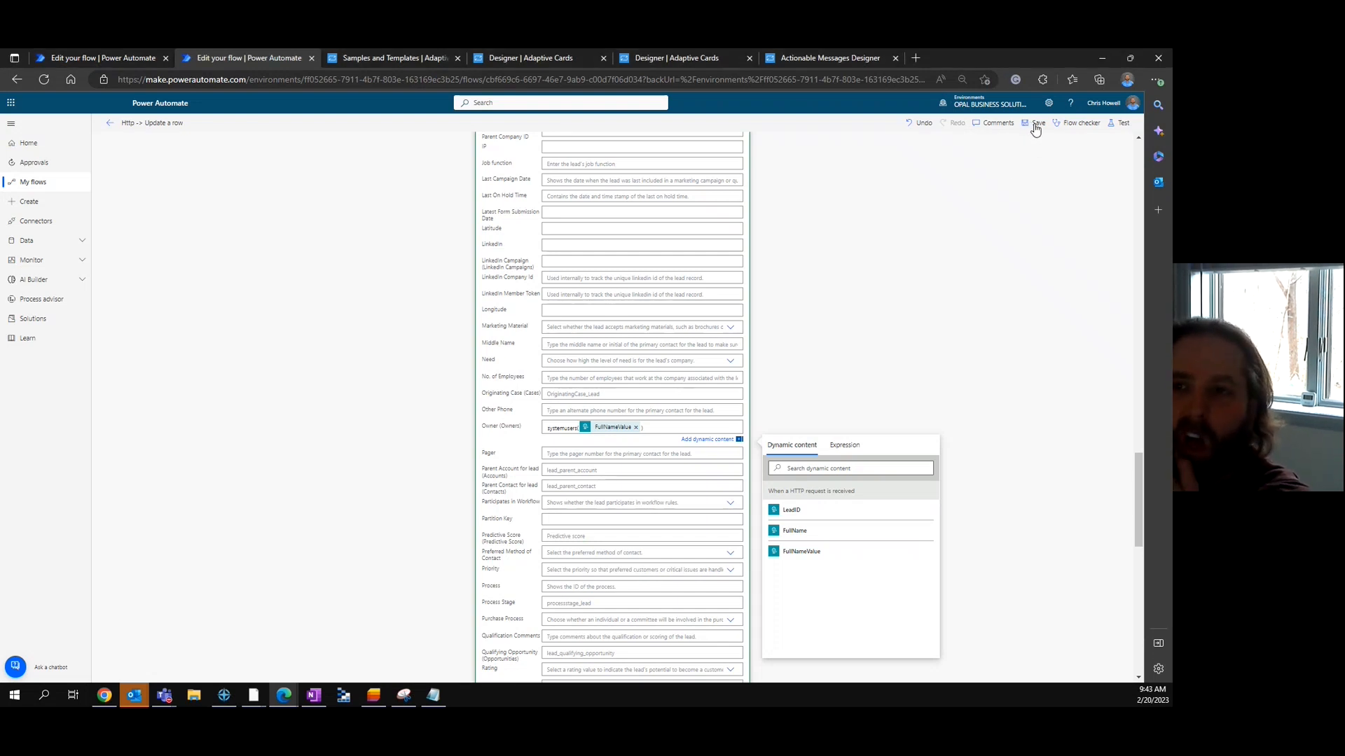
left_click(1035, 126)
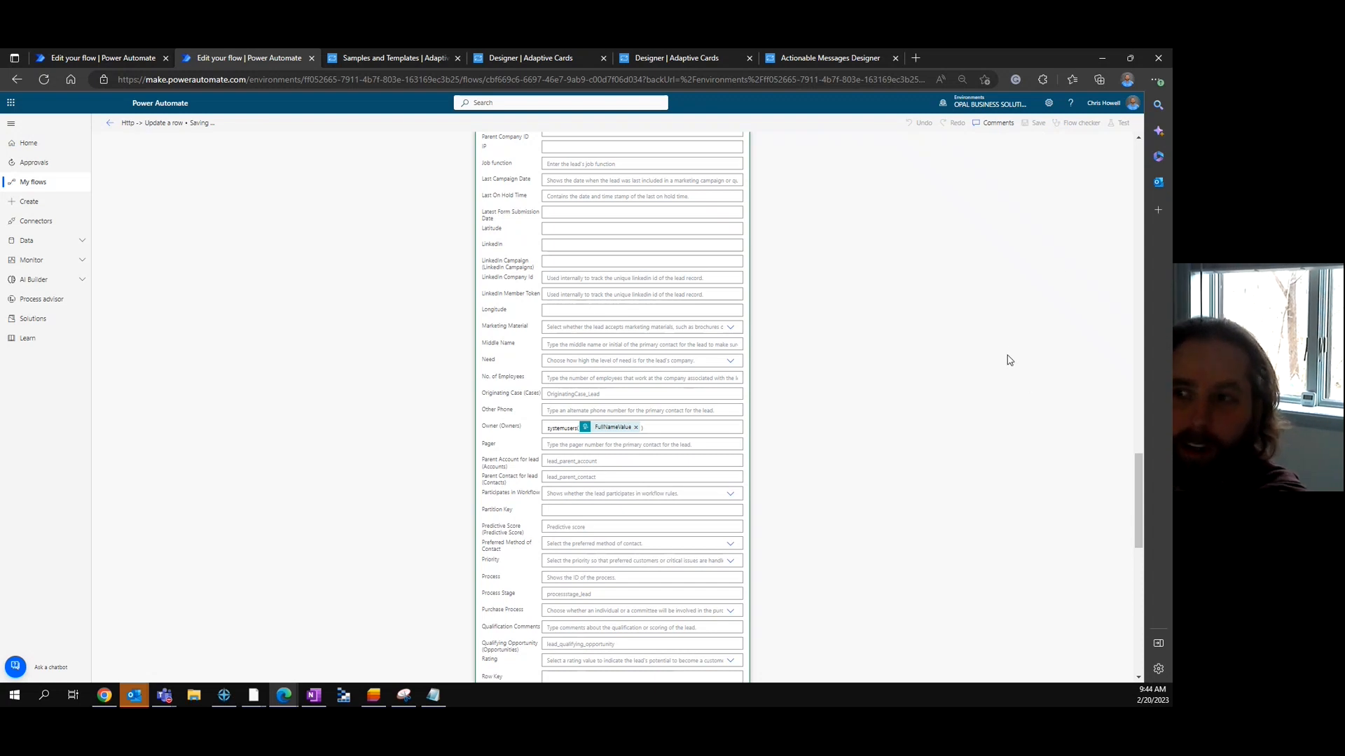
scroll(1011, 351, "up", 15)
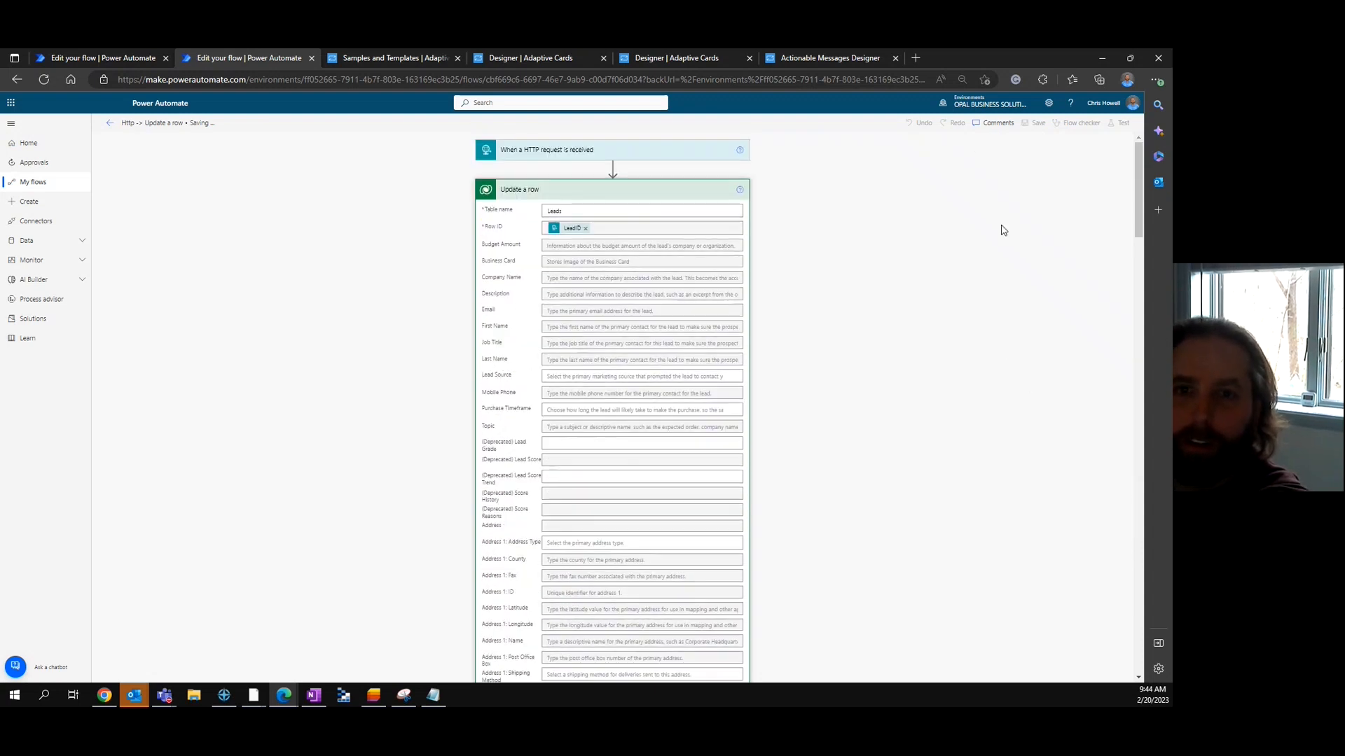
left_click(687, 187)
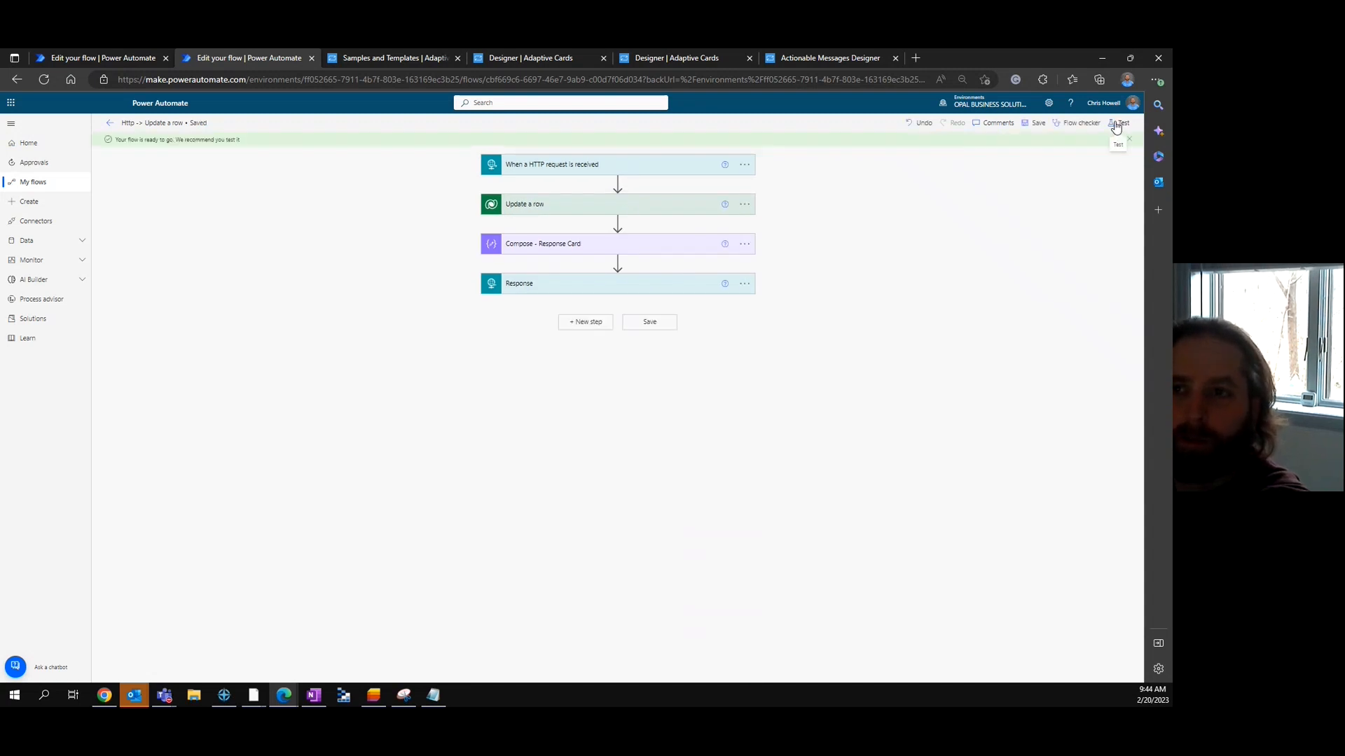
left_click(1114, 126)
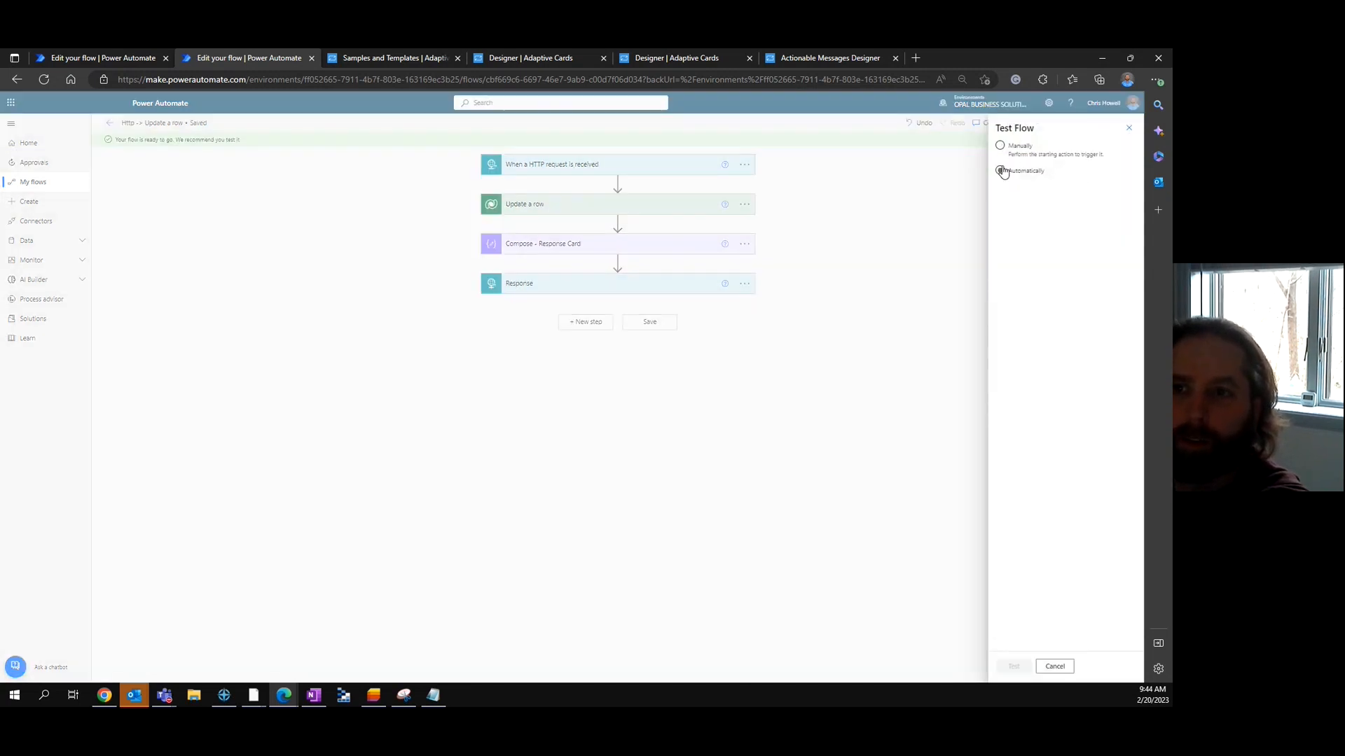
left_click(999, 170)
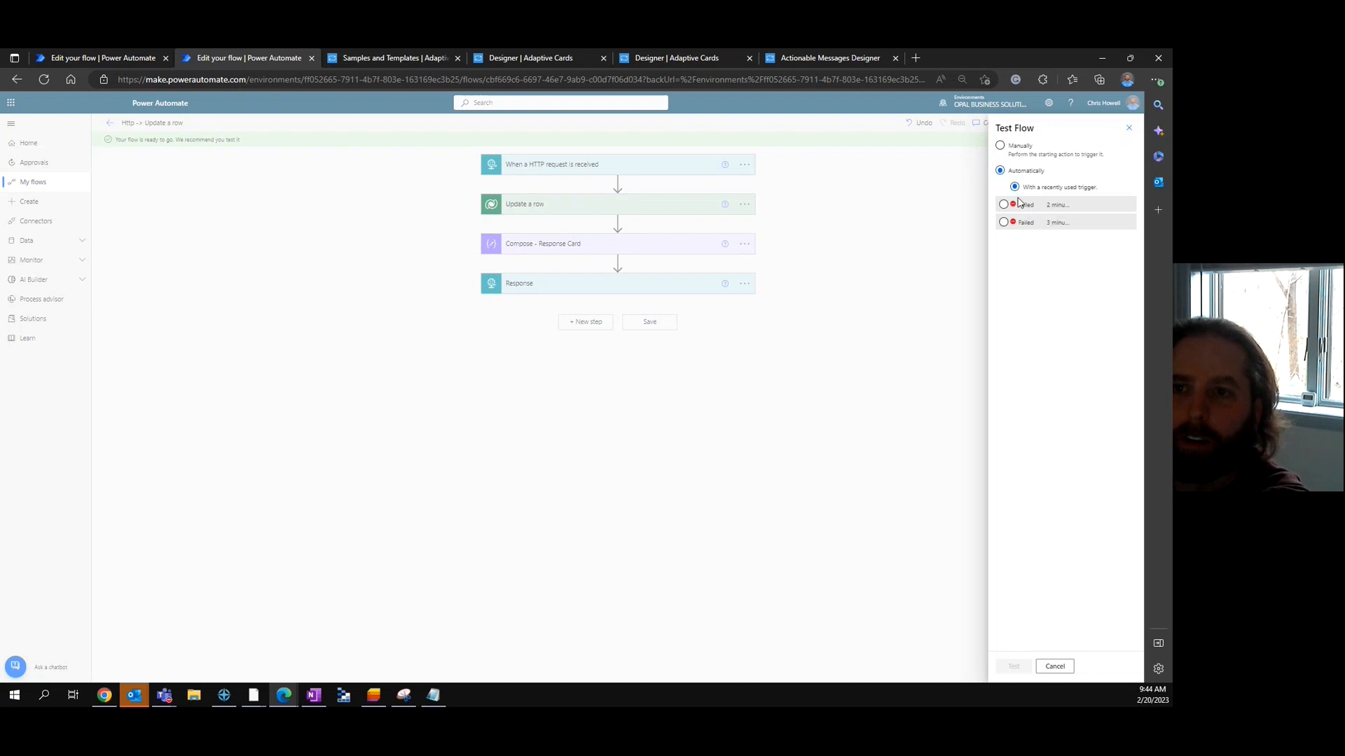
left_click(1004, 206)
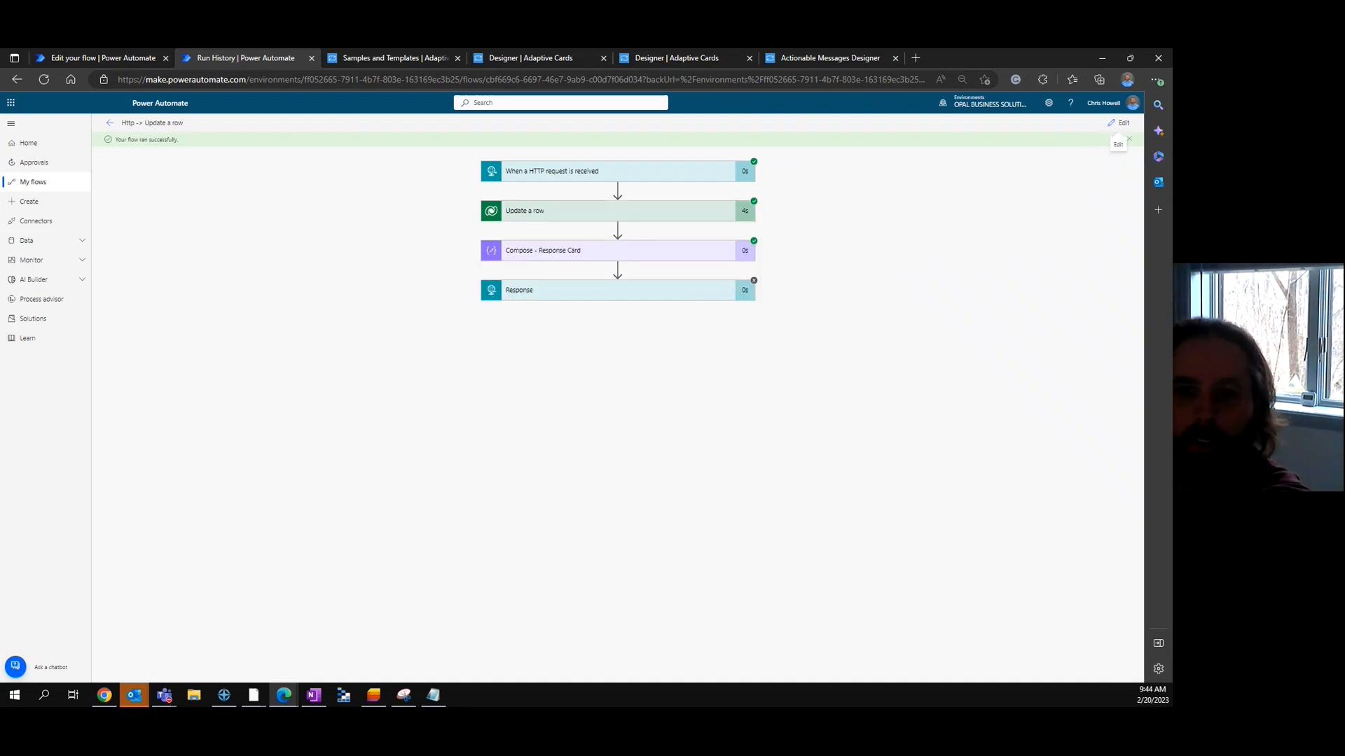
Close the old Test - New Lead - Update Owner message and return from the test run to the flow's details page
left_click_drag(1171, 151, 628, 178)
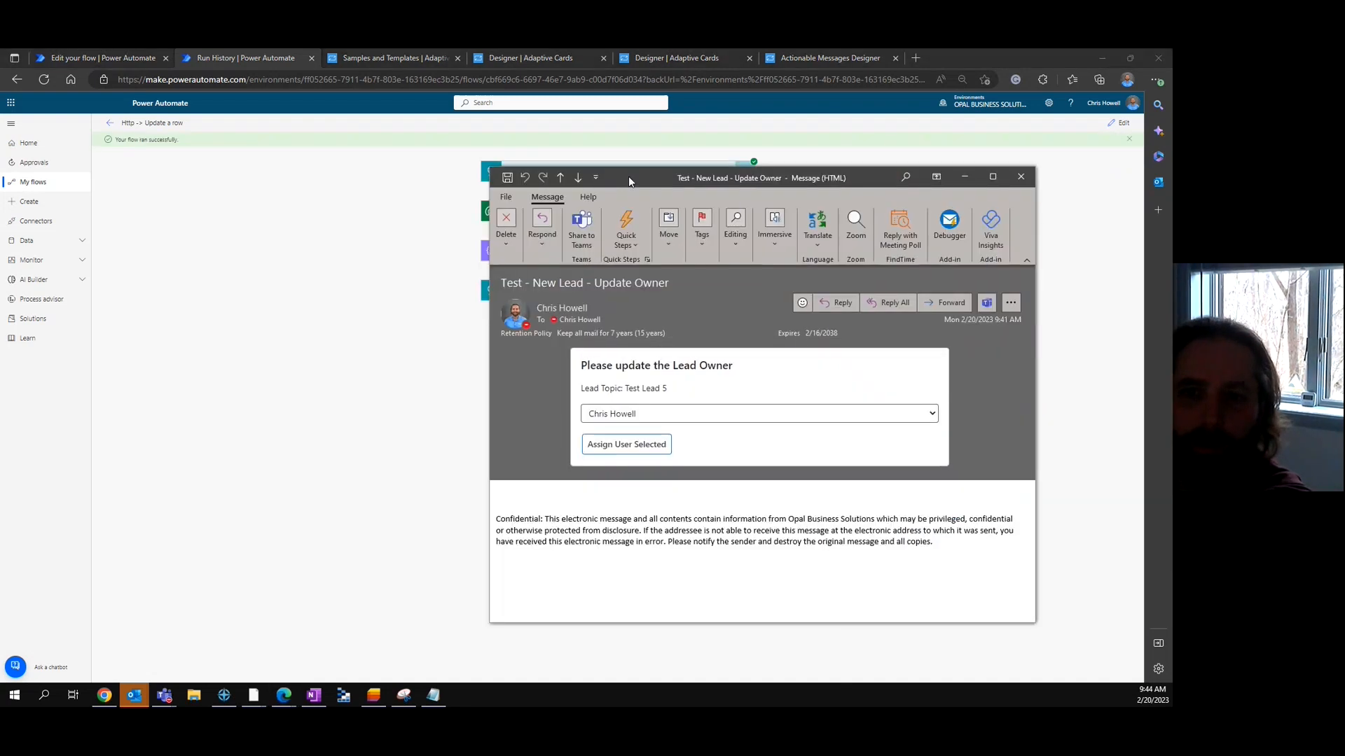
left_click(1020, 177)
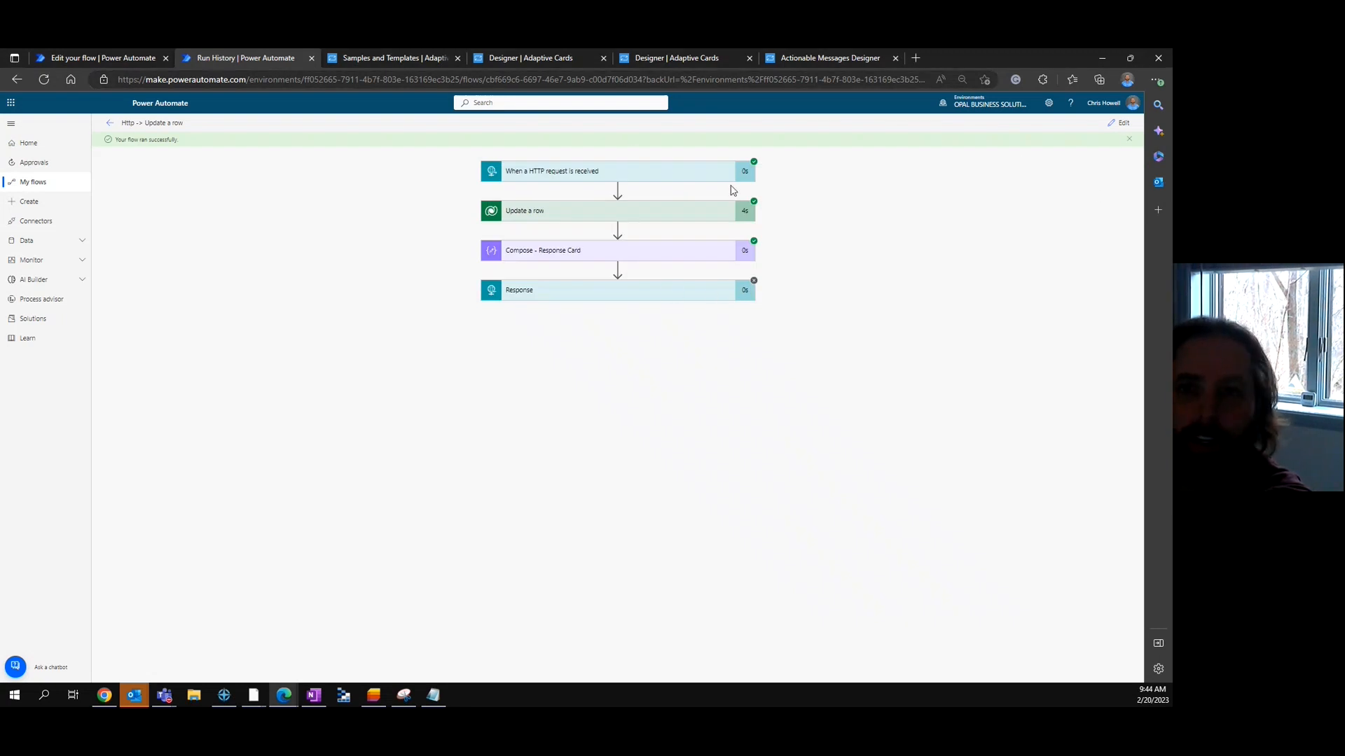
left_click(110, 123)
Rerun the Lead Adaptive Card - Demo flow automatically using its most recent successful trigger
left_click(107, 60)
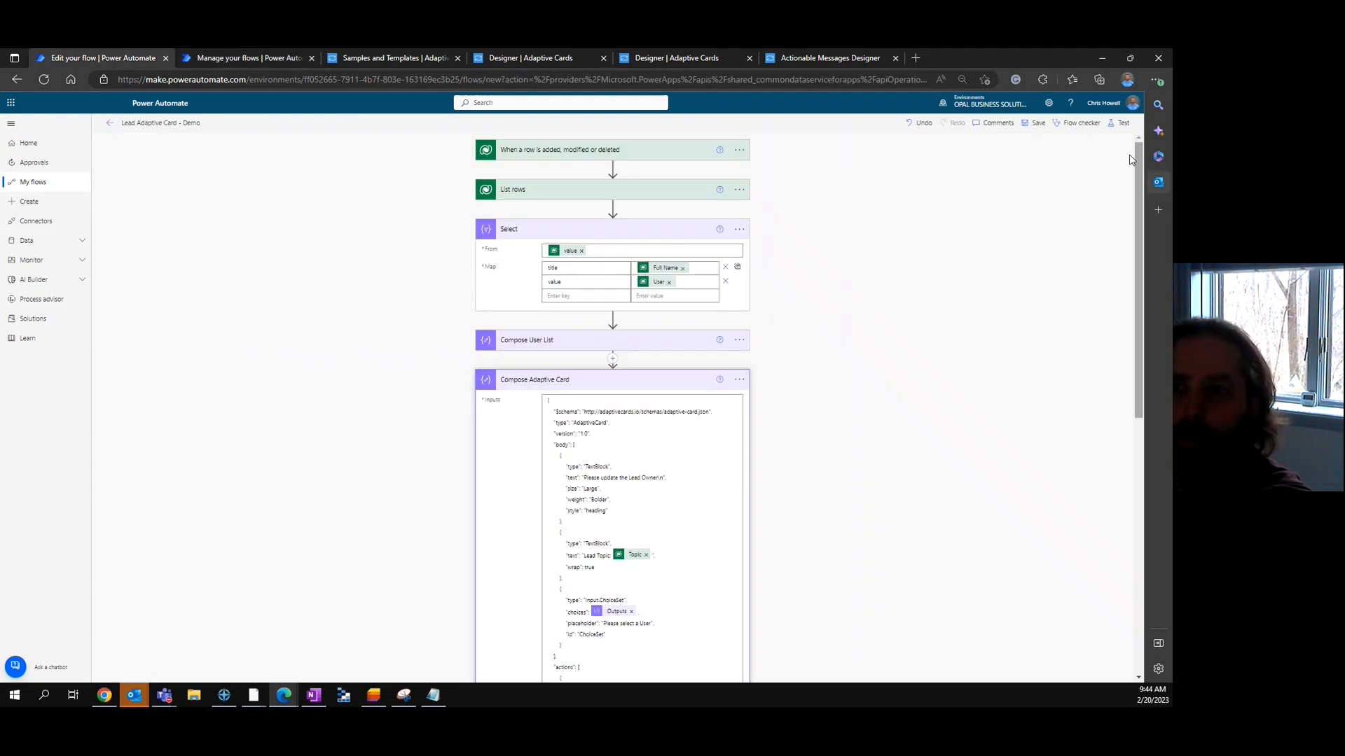
left_click(1119, 123)
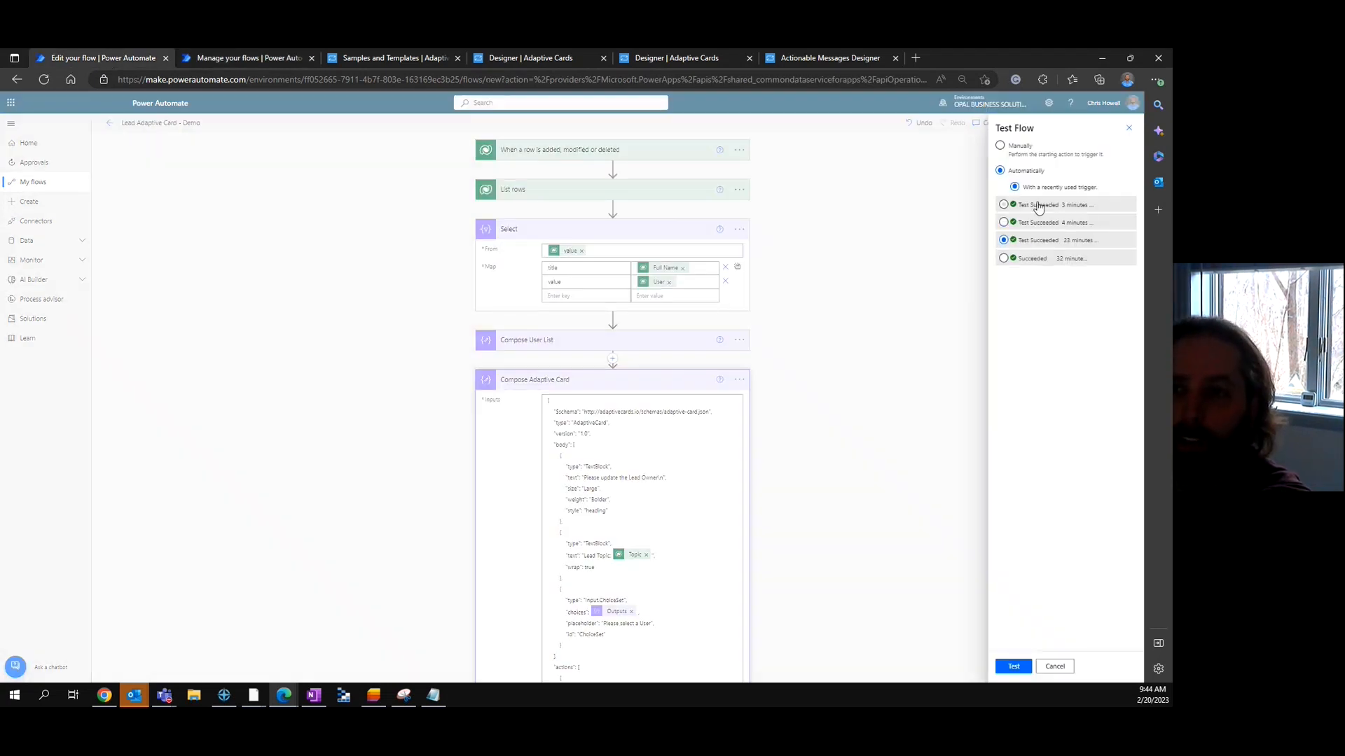
left_click(1014, 208)
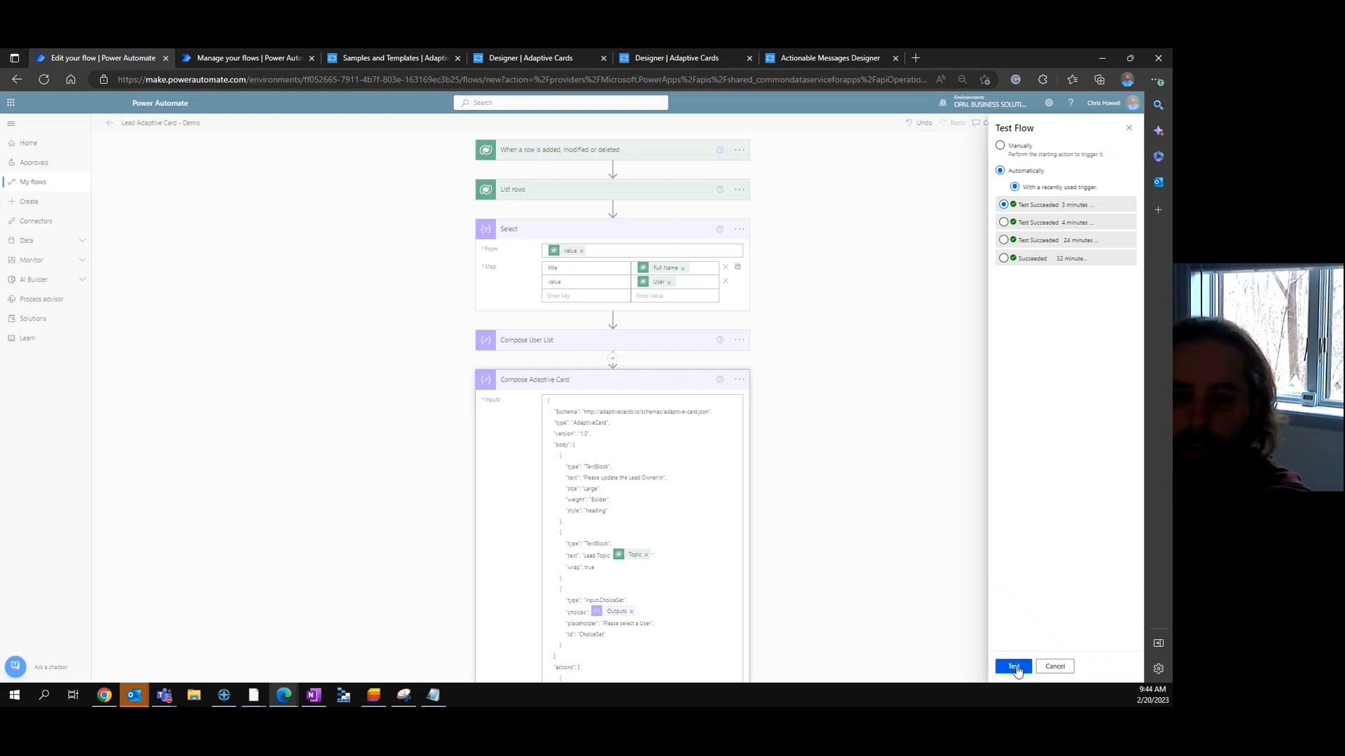
left_click(1014, 668)
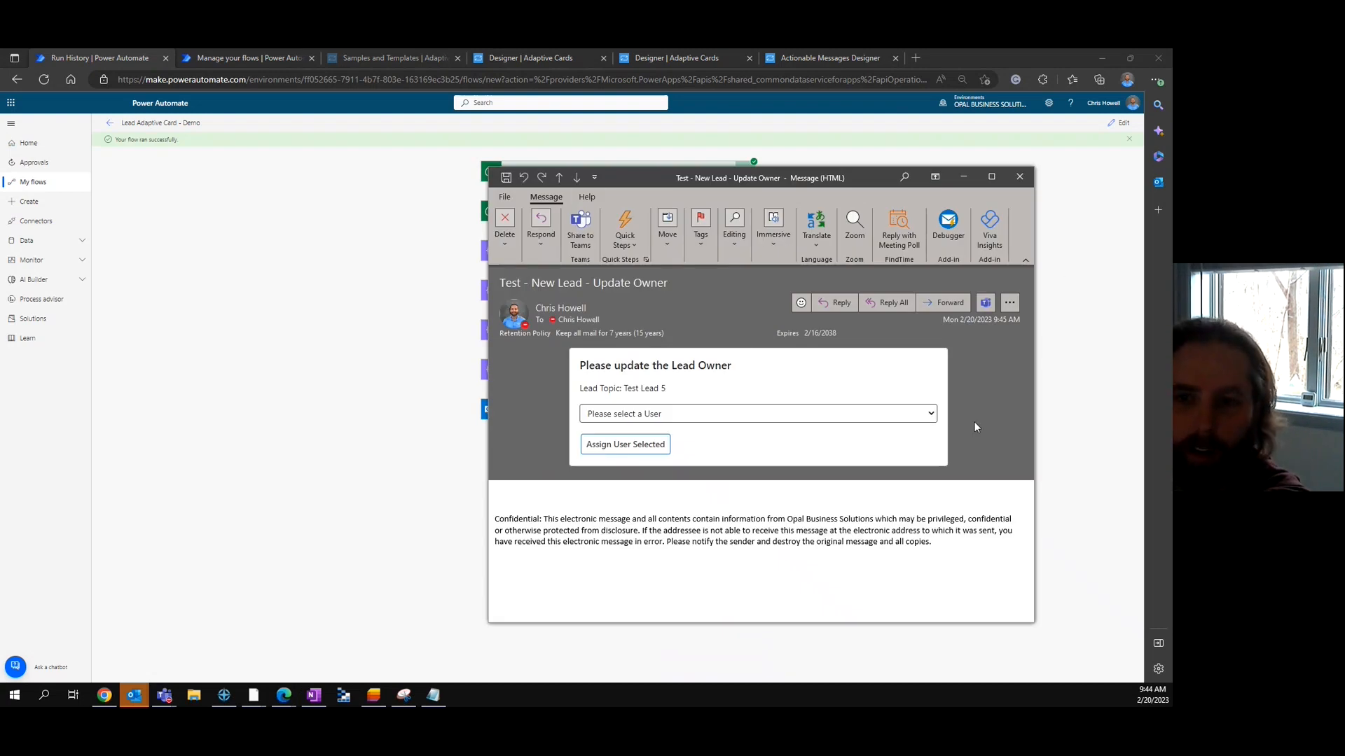
Select a user in the newly sent email's card, submit the assignment, and close the message
left_click(930, 416)
left_click(721, 518)
left_click(626, 444)
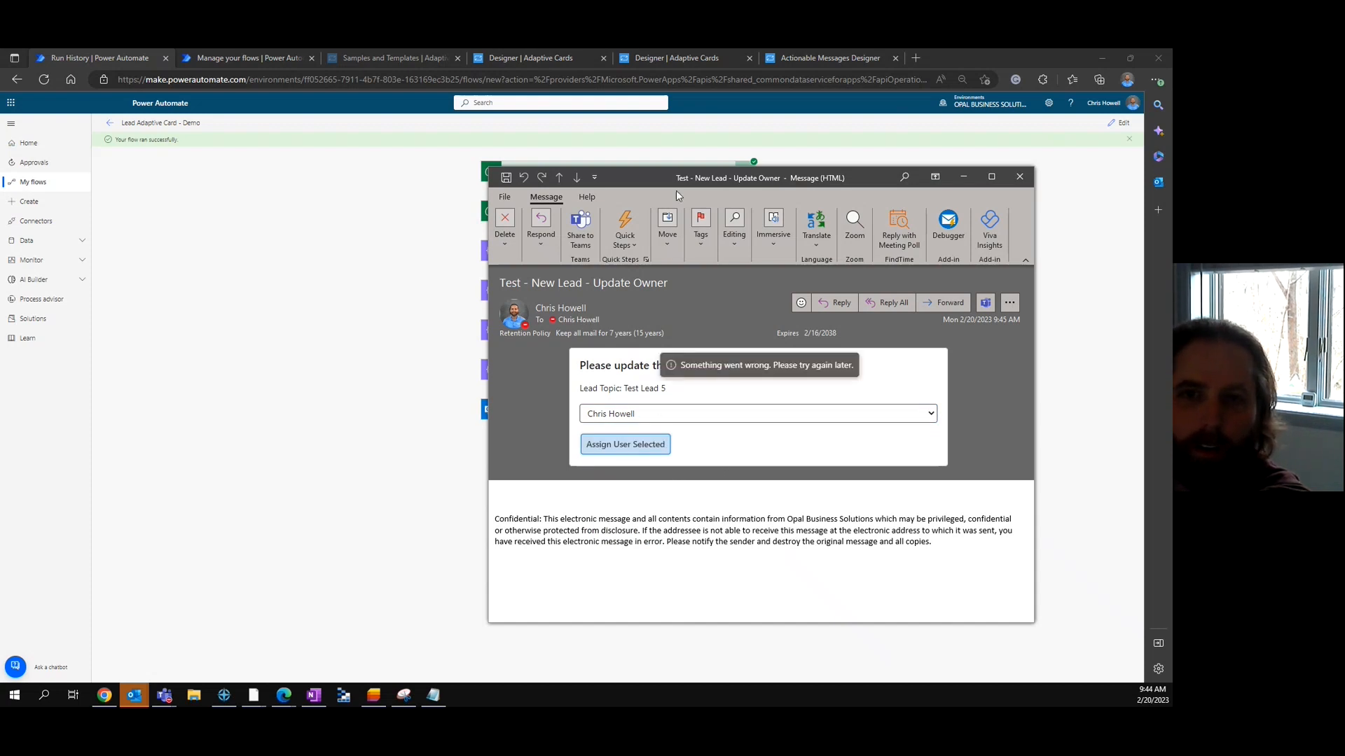
key("Escape")
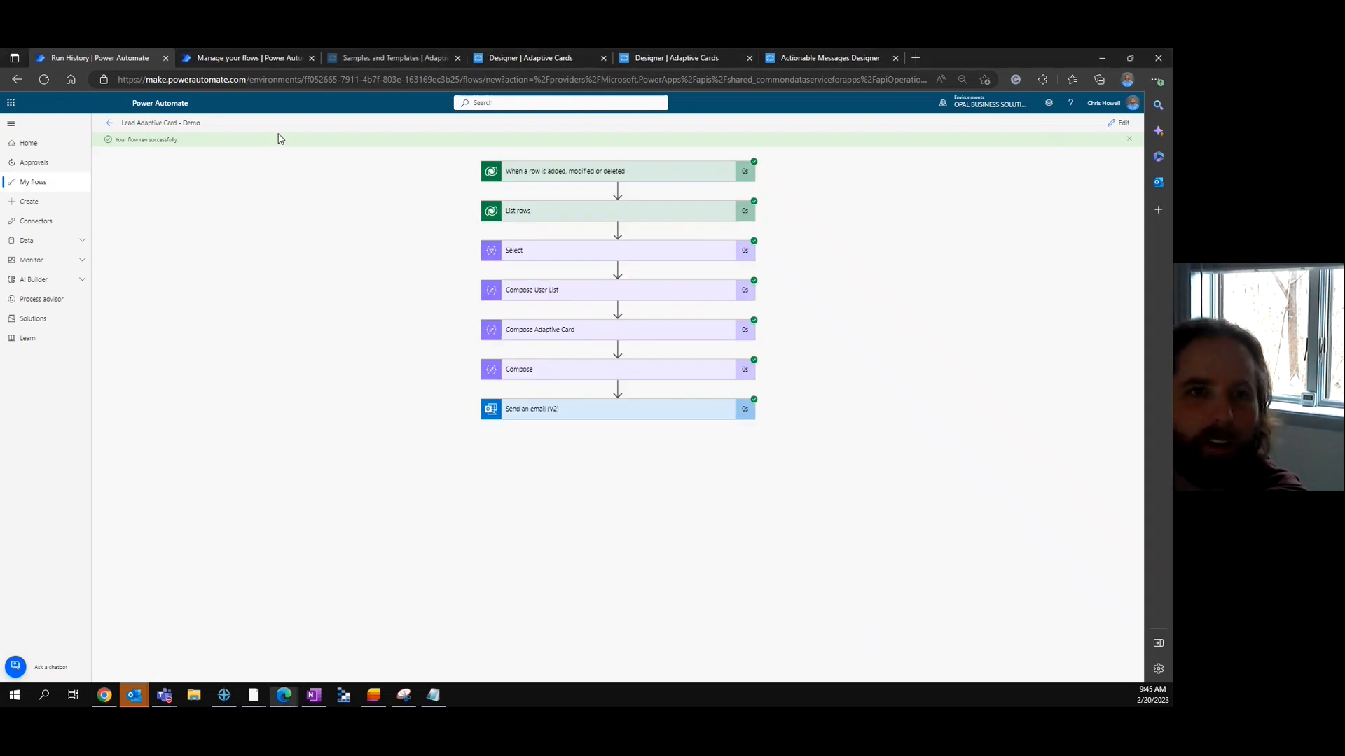
Inspect the Response action's inputs and outputs in the latest run of the Http -> Update a row flow, then return to its details
left_click(269, 58)
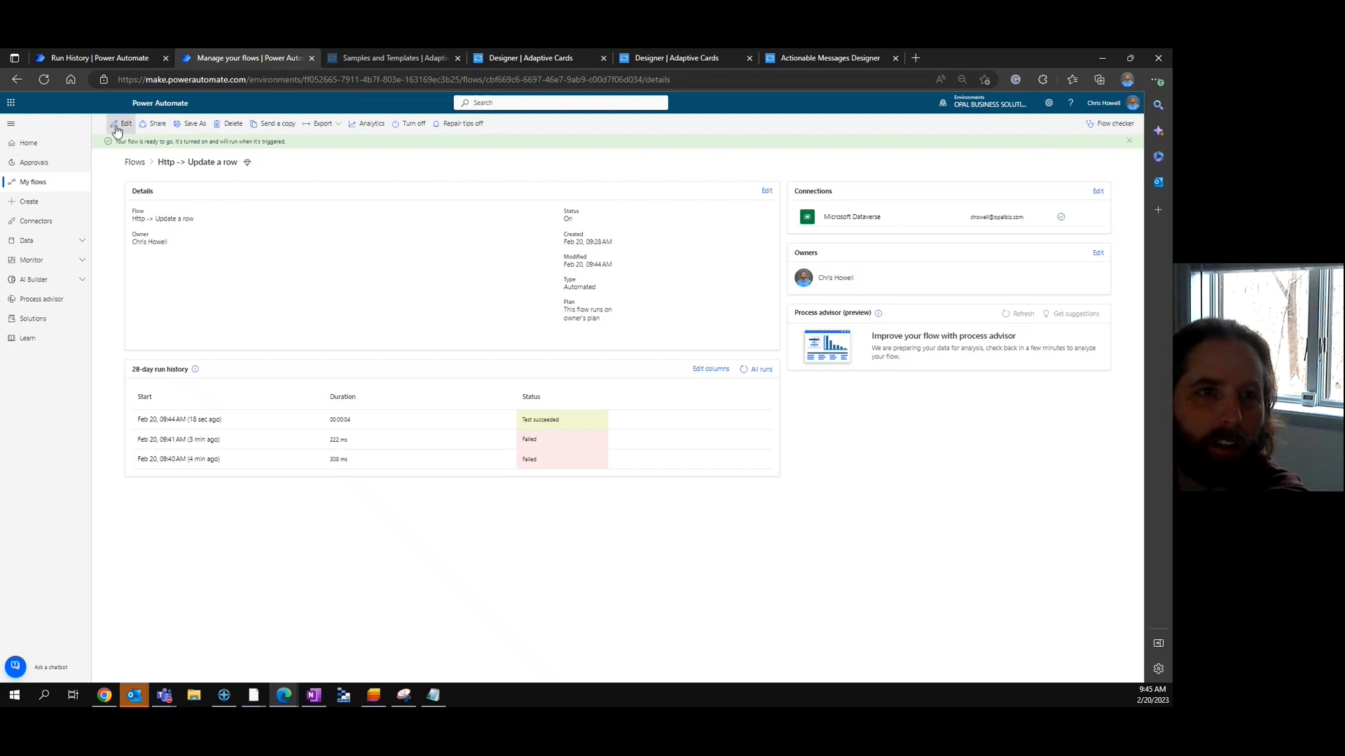
left_click(760, 369)
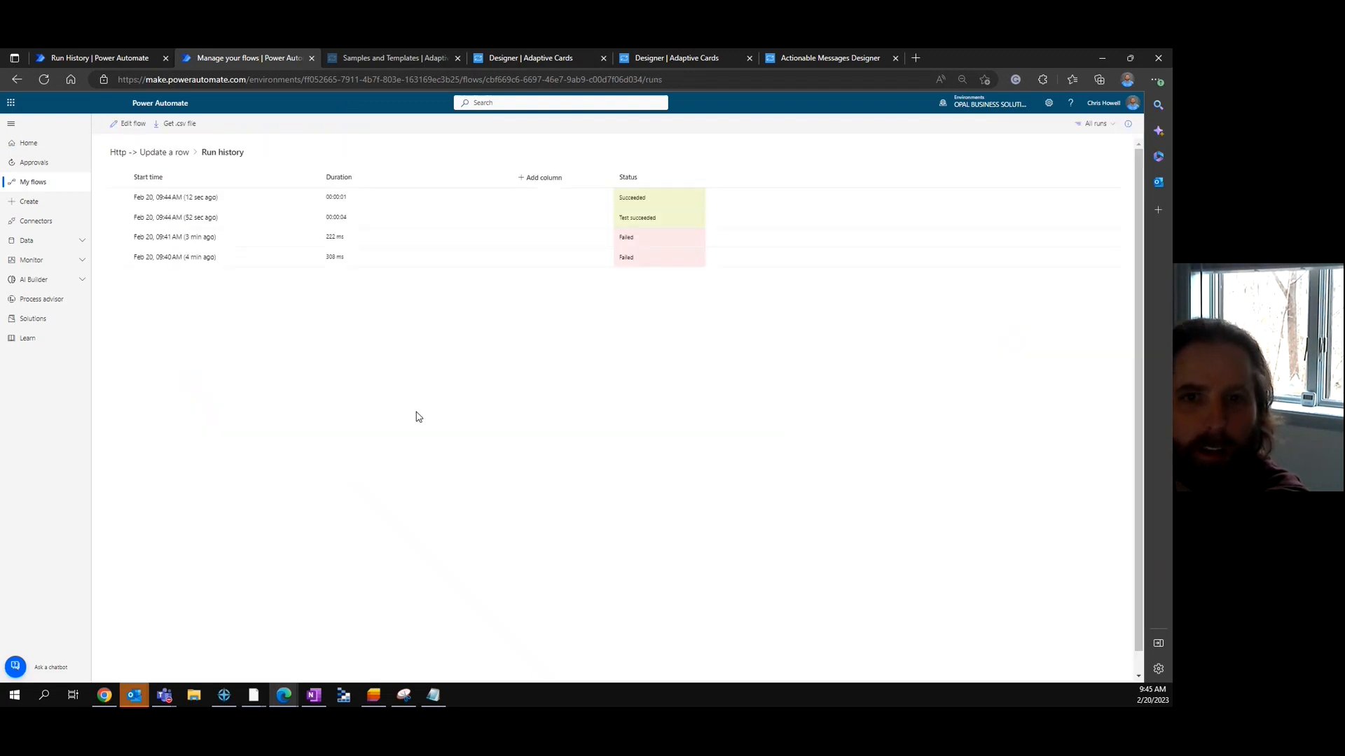
left_click(189, 200)
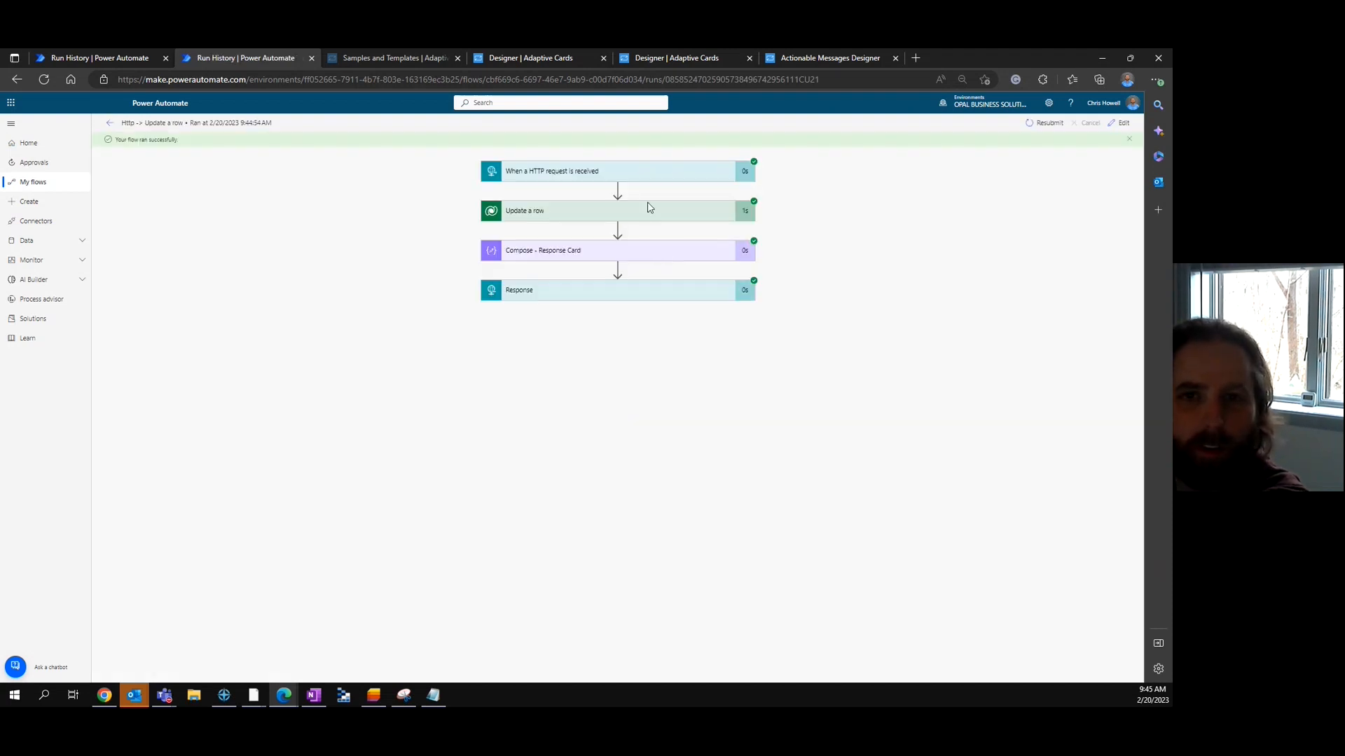
left_click(631, 295)
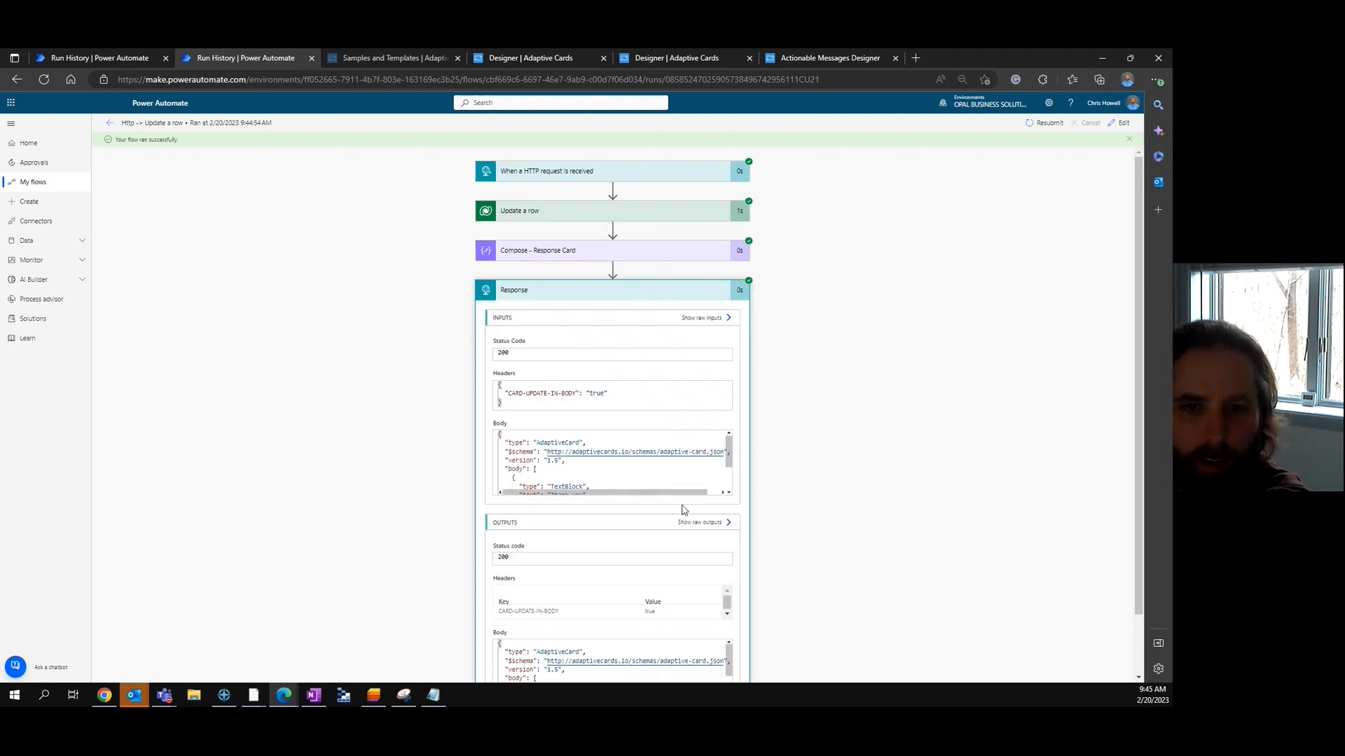
scroll(725, 534, "down", 1)
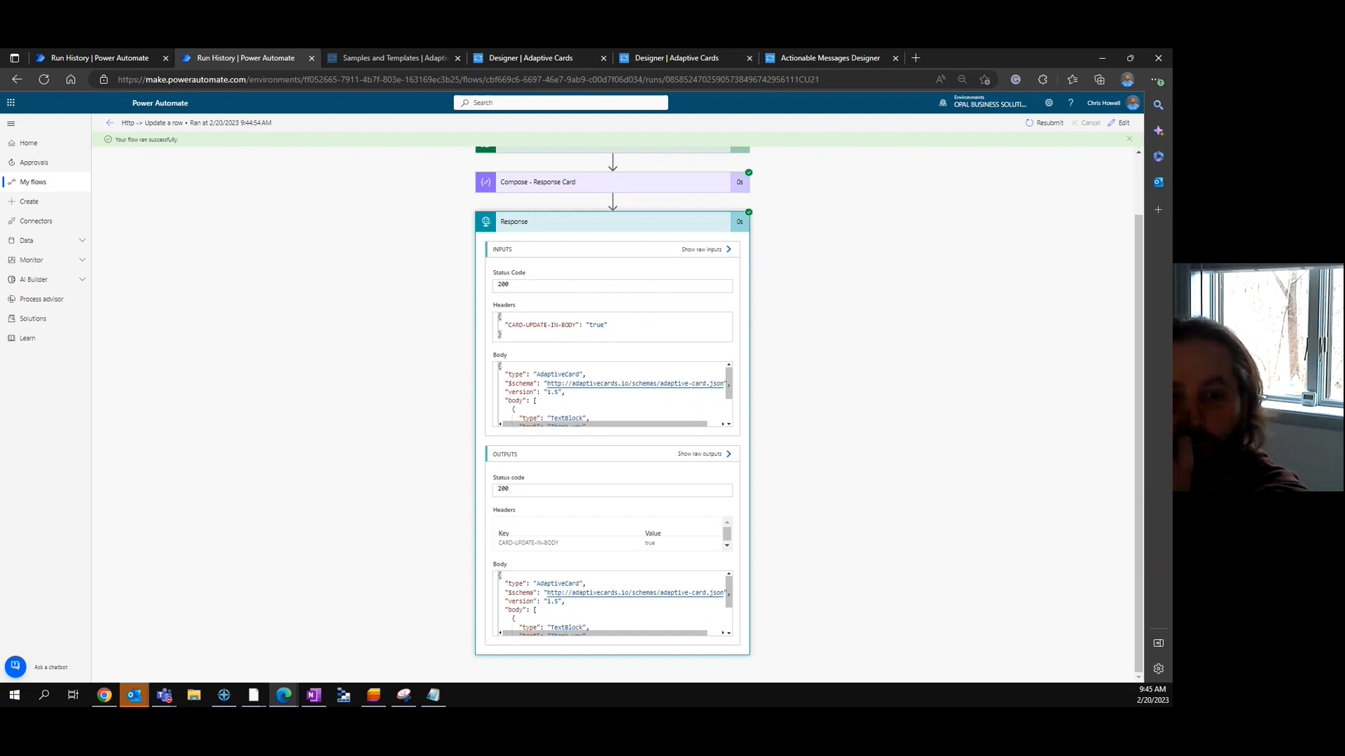
left_click(110, 122)
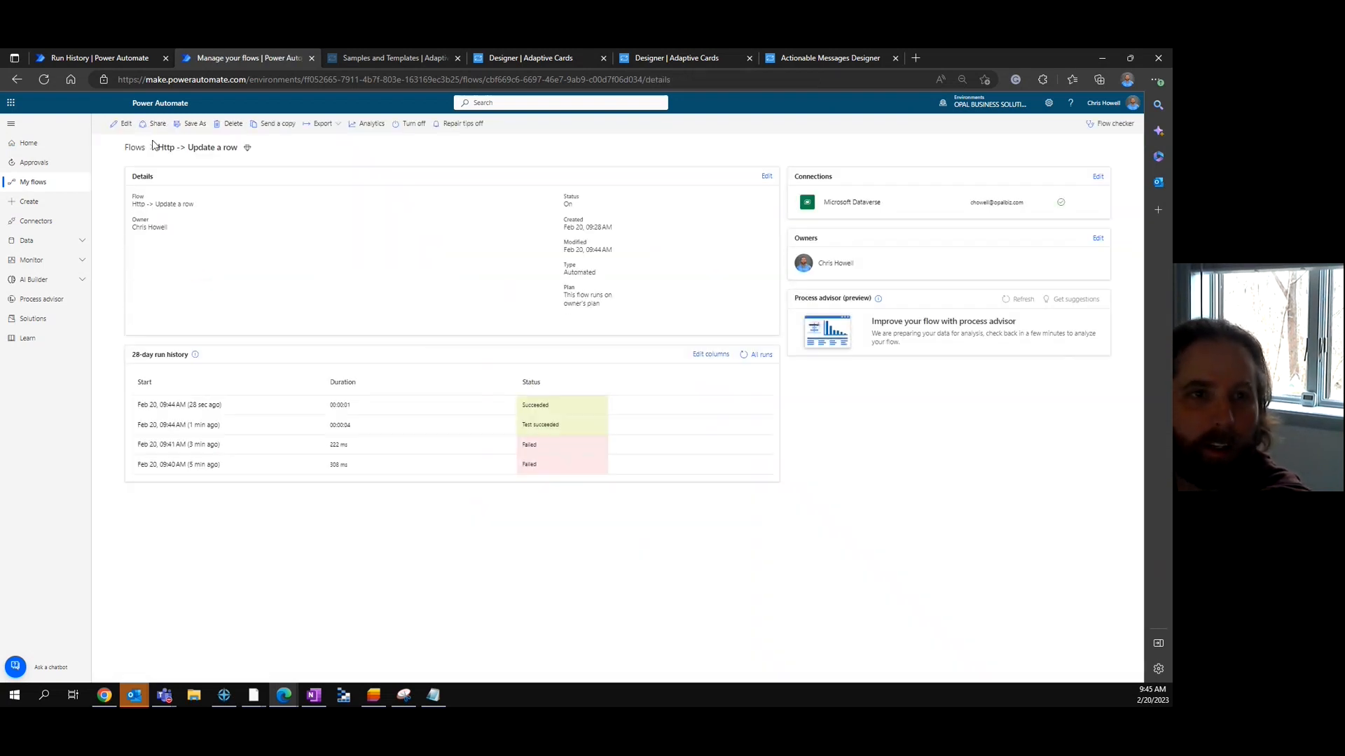
Replace the Compose - Response Card JSON with a medium, bolder heading card reading "The Lead has been assigned. Thank you." and save the flow
left_click(124, 124)
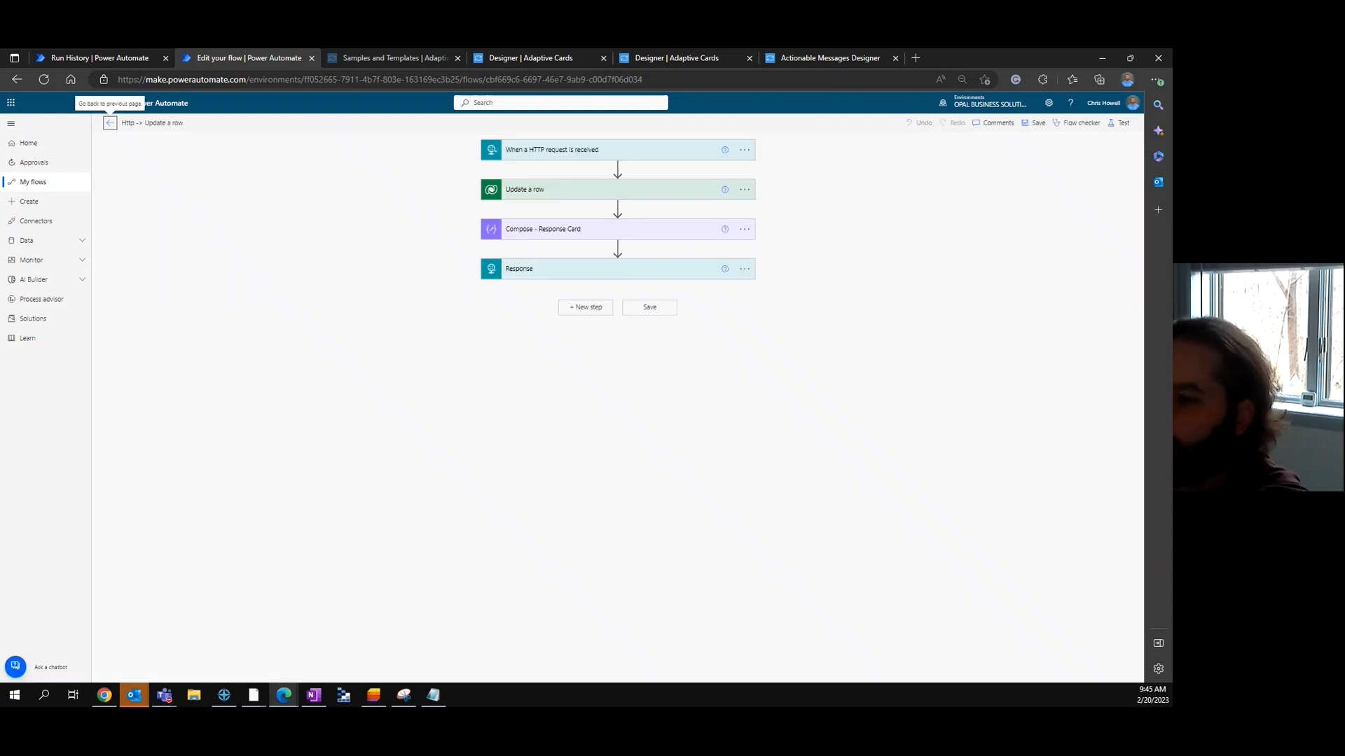
key("super+d")
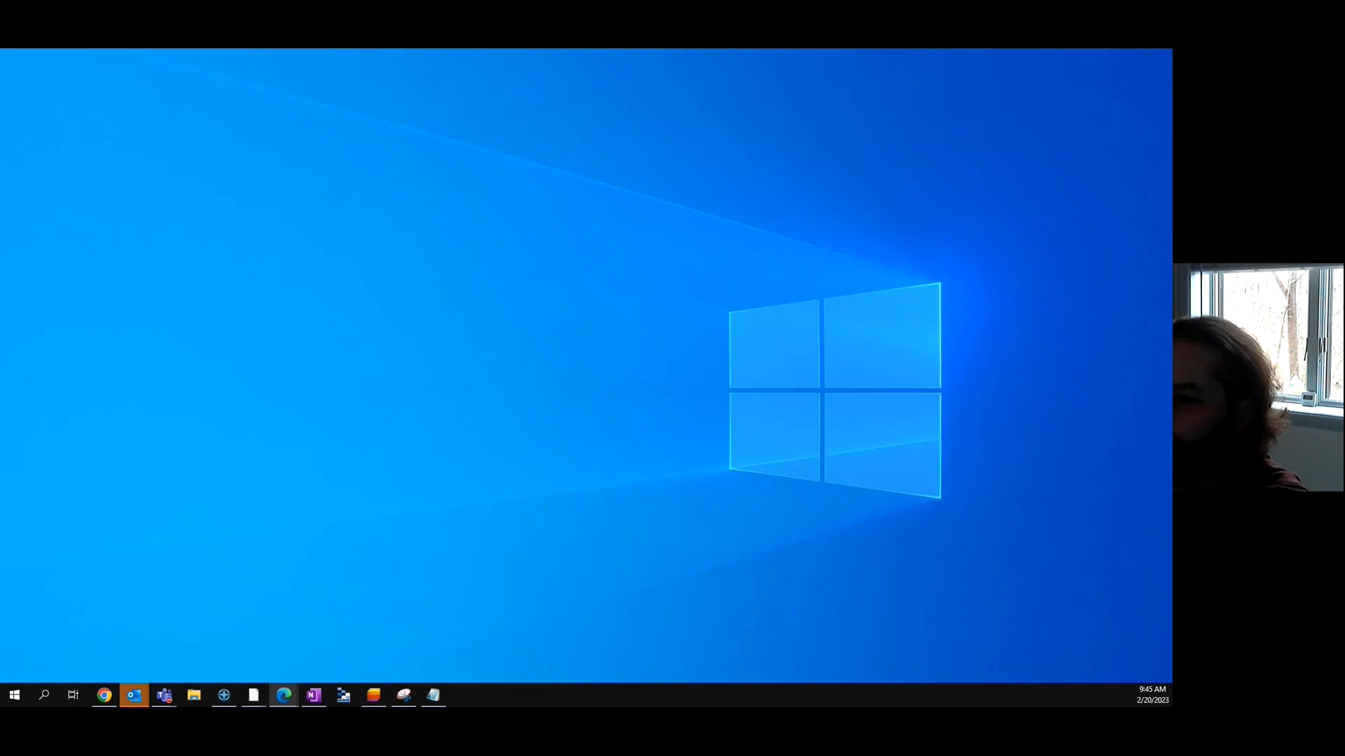
key("super+d")
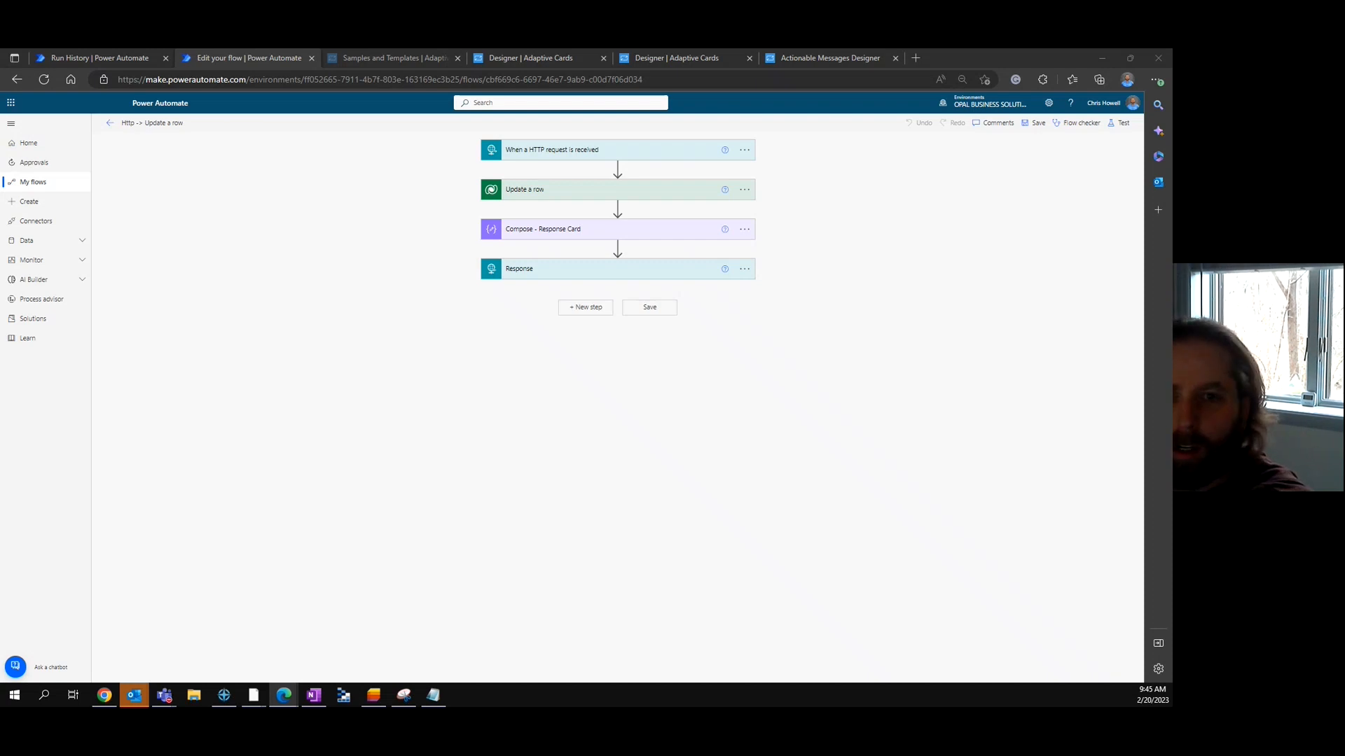
left_click(586, 237)
left_click(587, 236)
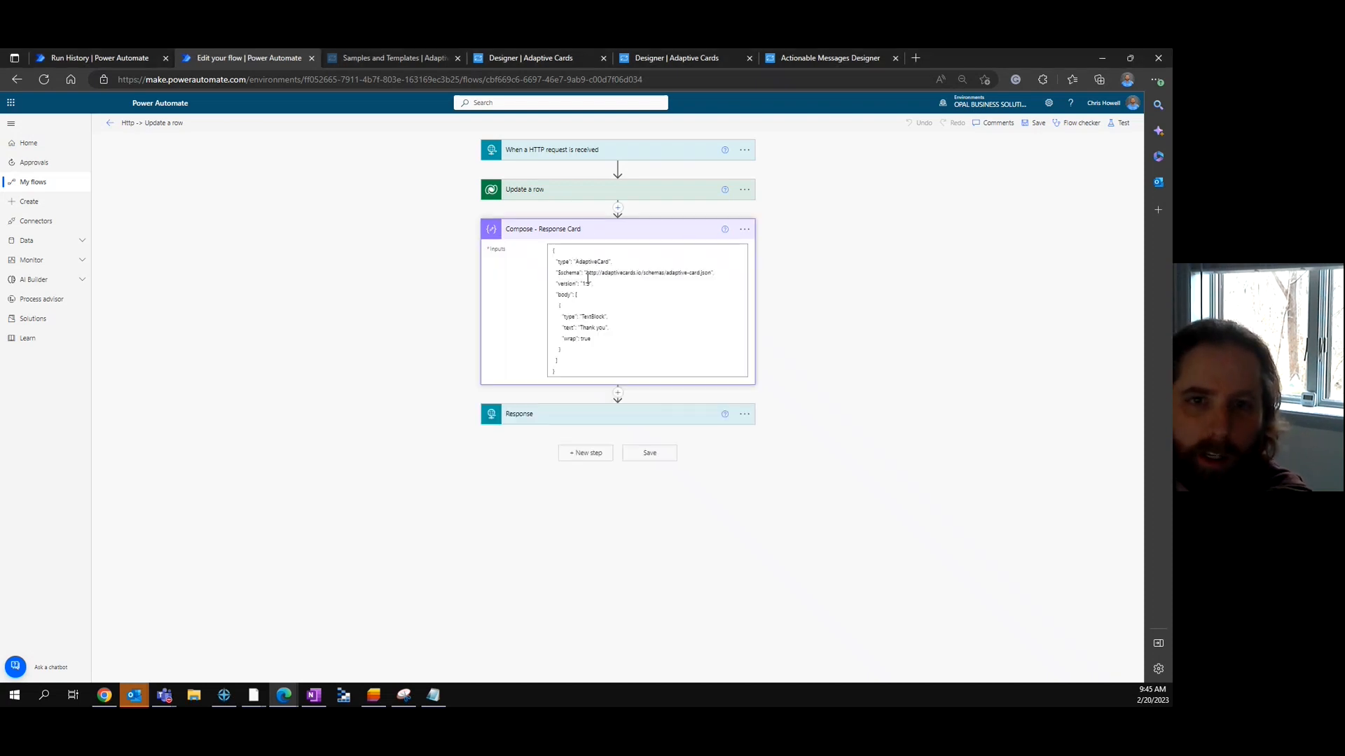
left_click(587, 263)
key("ctrl+a")
type("{   \"type\": \"AdaptiveCard\",   \"body\": [     {       \"type\": \"TextBlock\",       \"size\": \"Medium\",       \"weight\": \"Bolder\",       \"text\": \"The Lead has been assigned.  Thank you.\",       \"wrap\": true,       \"style\": \"heading\"     }   ],   \"$schema\": \"http://adaptivecards.io/schemas/adaptive-card.json\",   \"version\": \"1.0\" }")
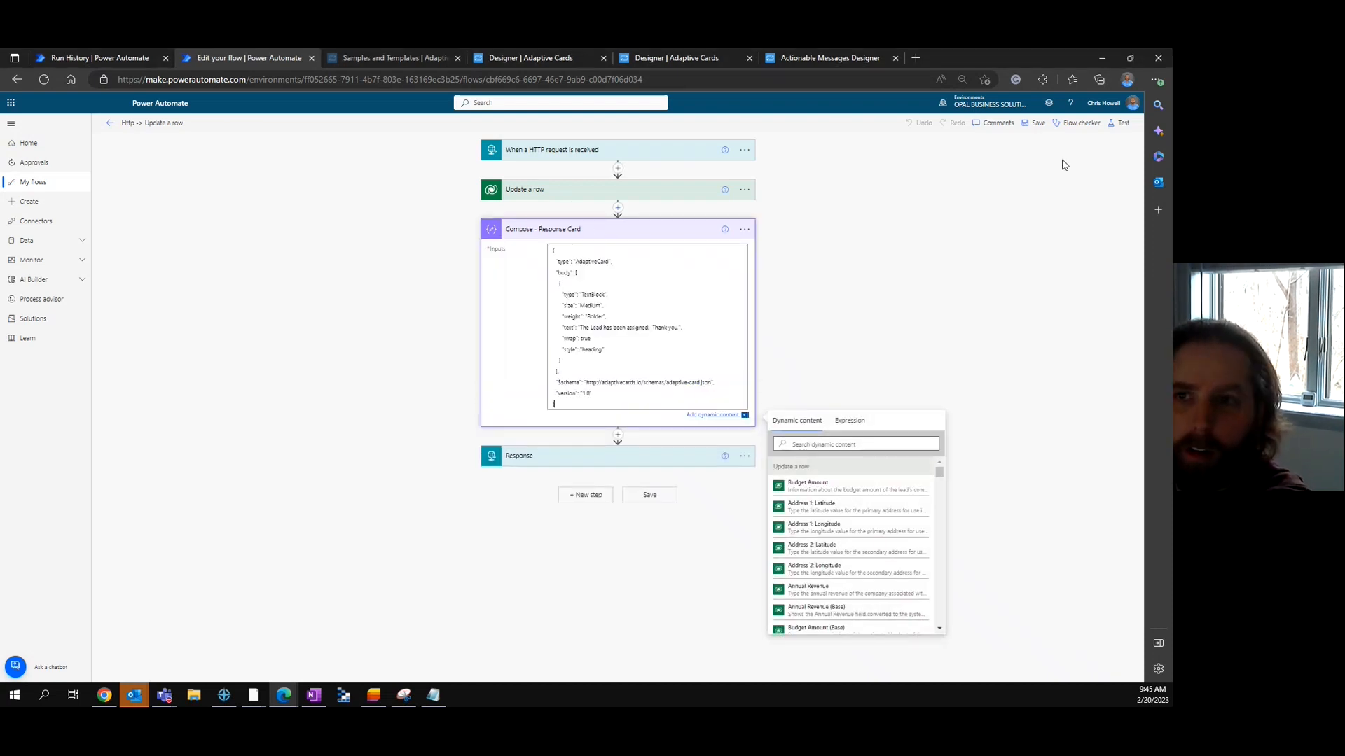
left_click(1028, 124)
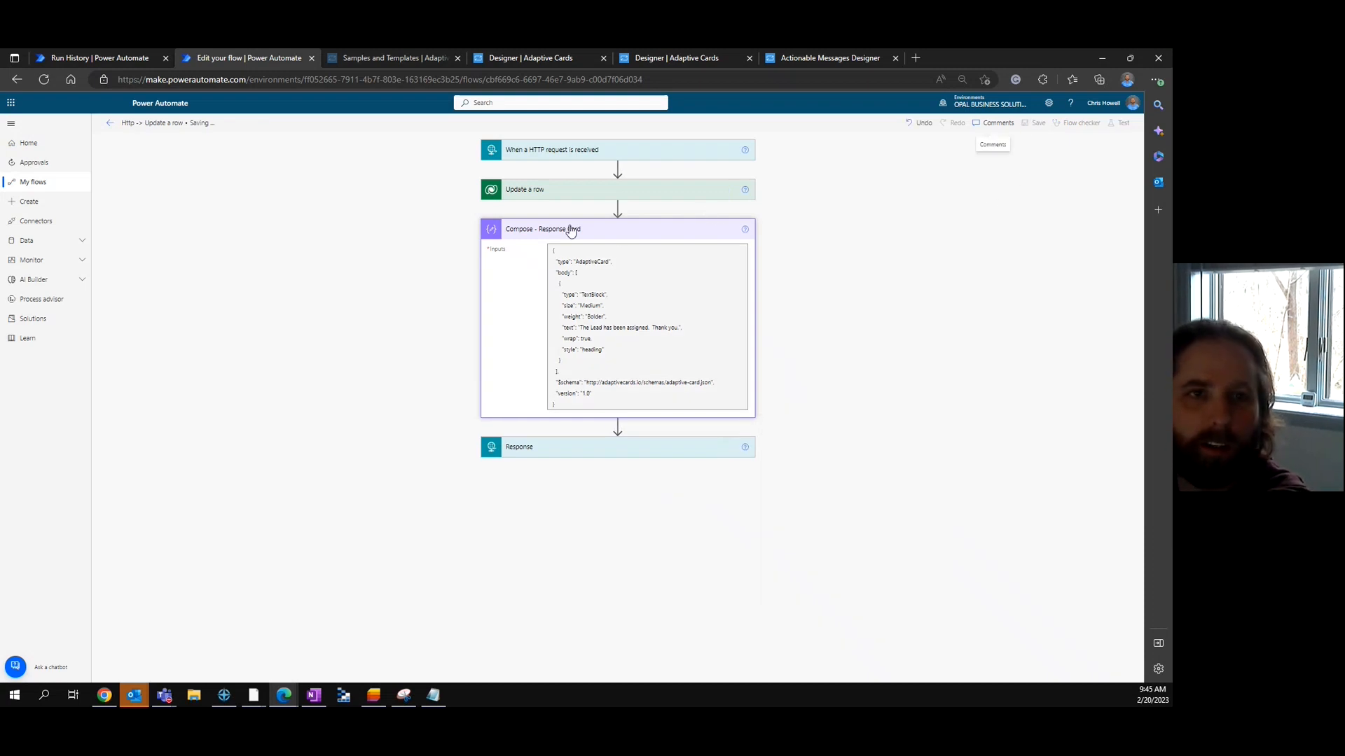
Rerun the Lead Adaptive Card - Demo flow to send a fresh card email for the revised response
left_click(108, 57)
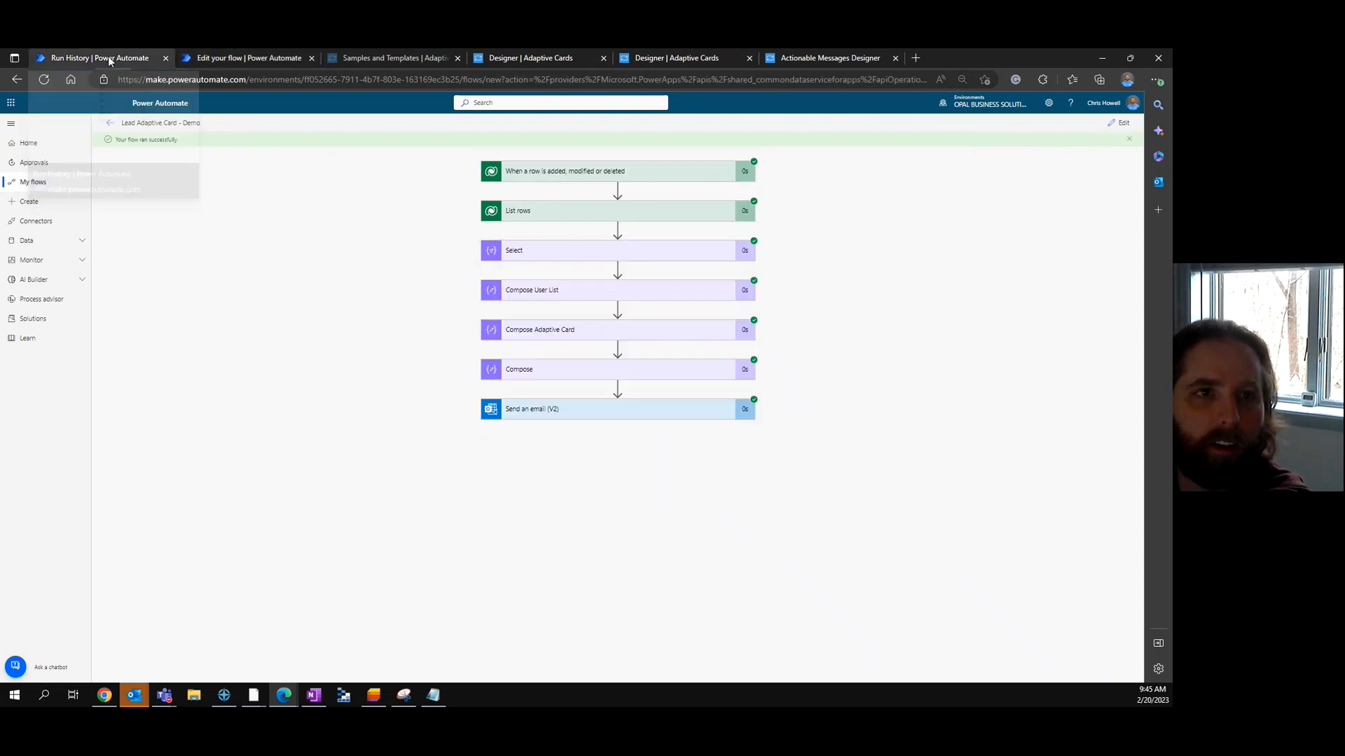
left_click(1119, 123)
left_click(1117, 124)
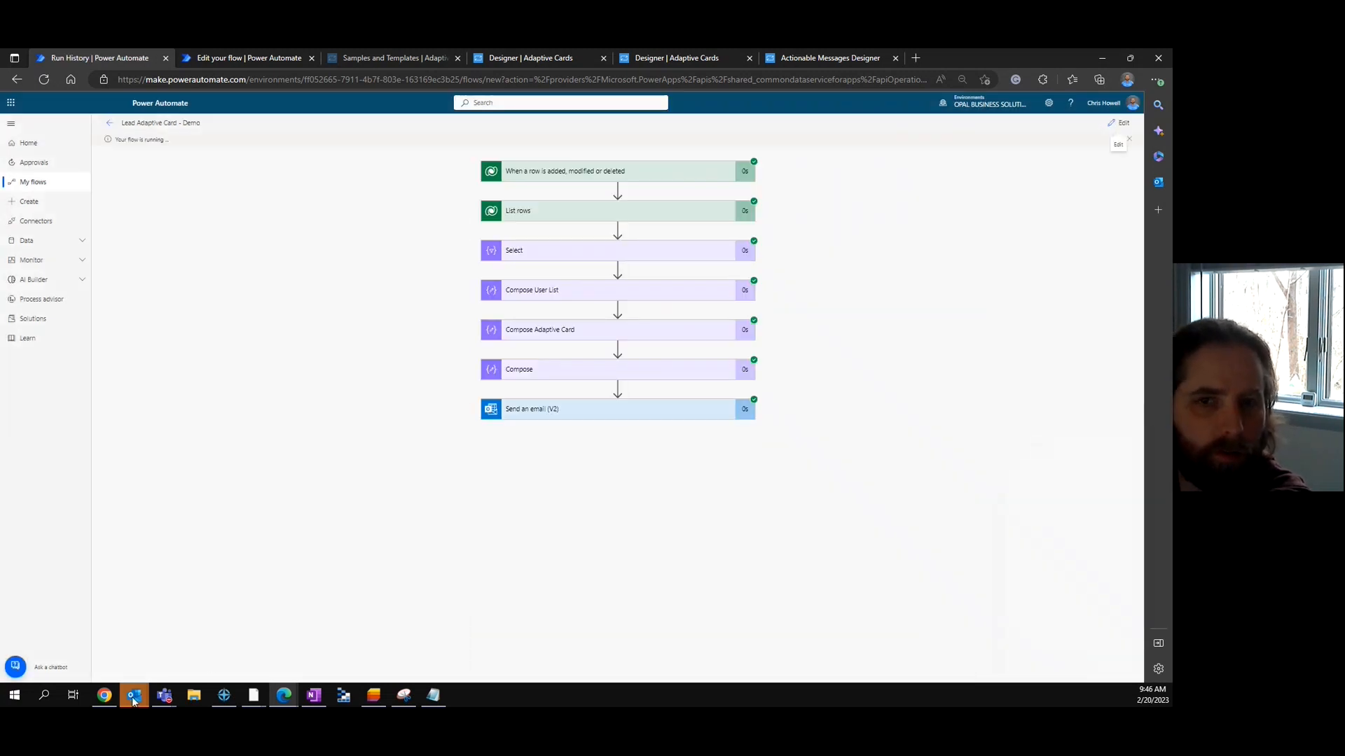
Open the new Test - New Lead - Update Owner email, assign a selected user through its card, check the response, and close the message
mouse_move(130, 693)
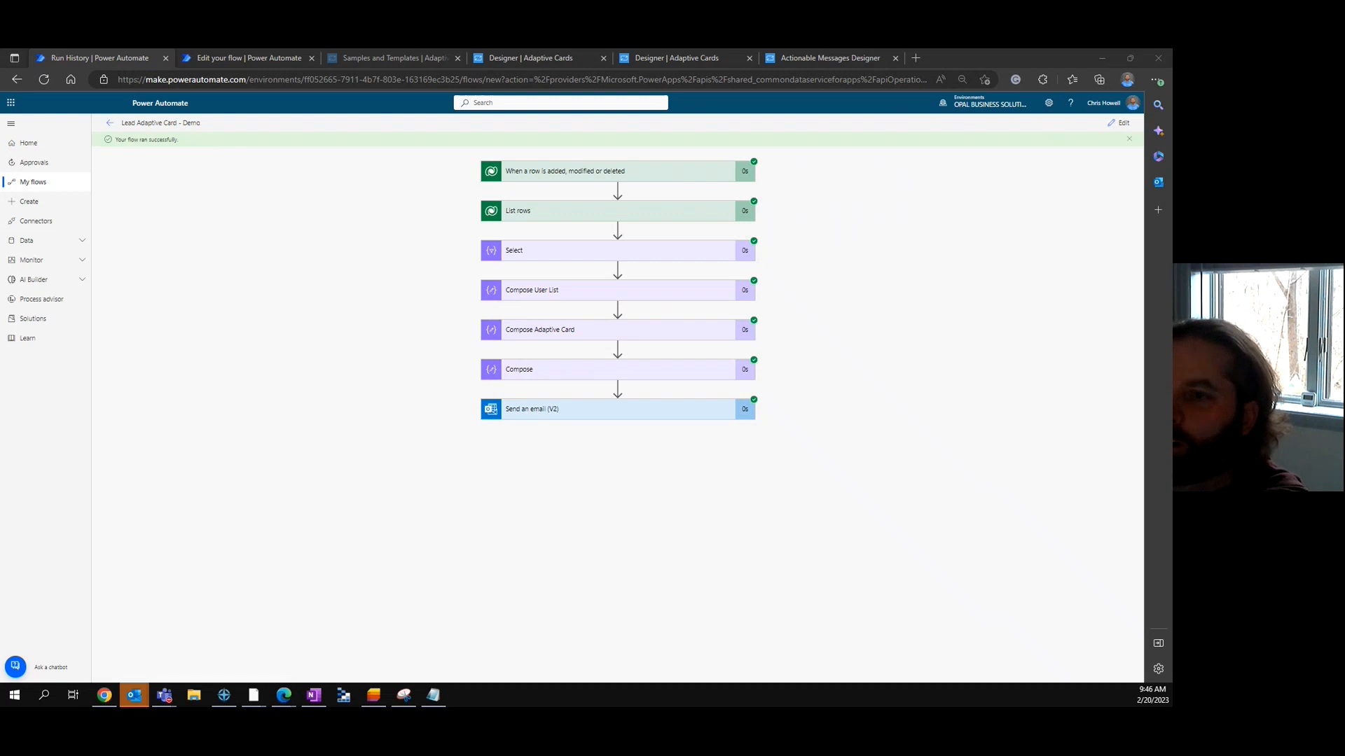
left_click_drag(687, 174, 677, 171)
left_click(546, 412)
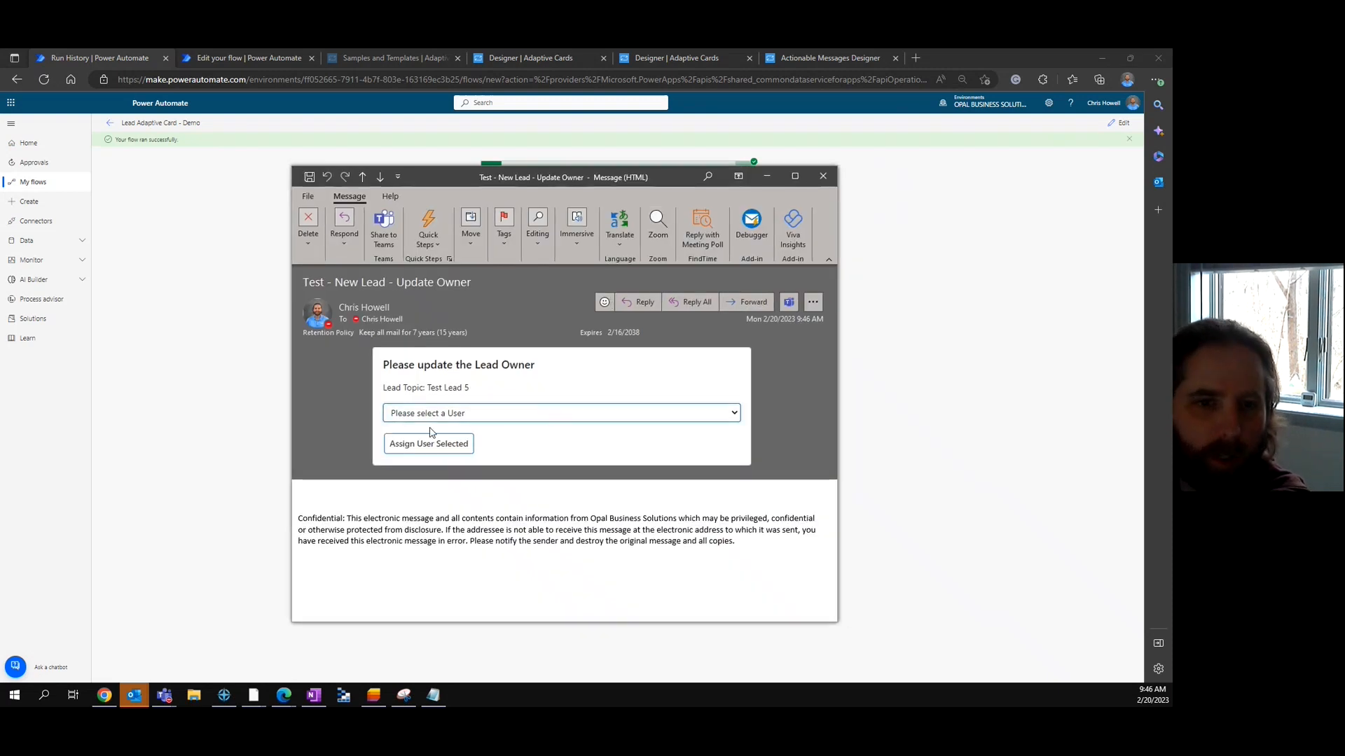
left_click(440, 517)
left_click(429, 446)
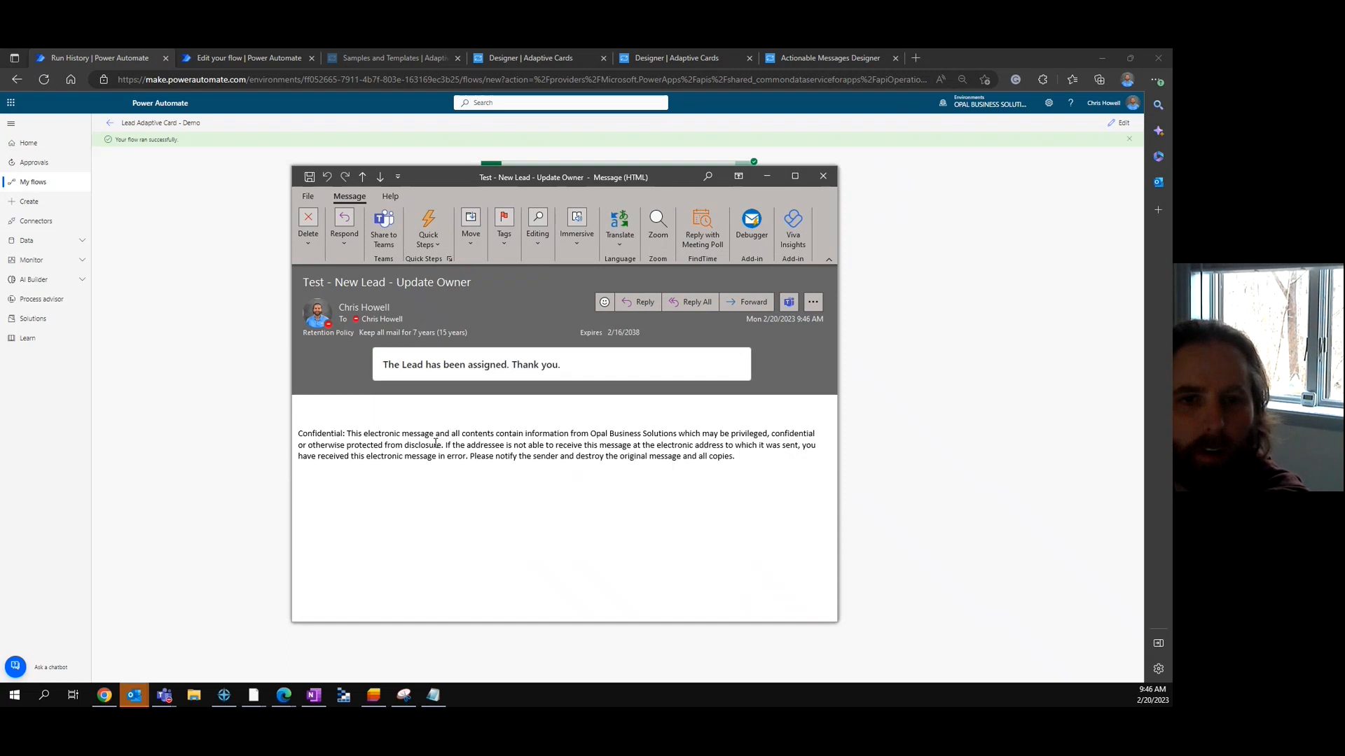
left_click_drag(382, 367, 583, 373)
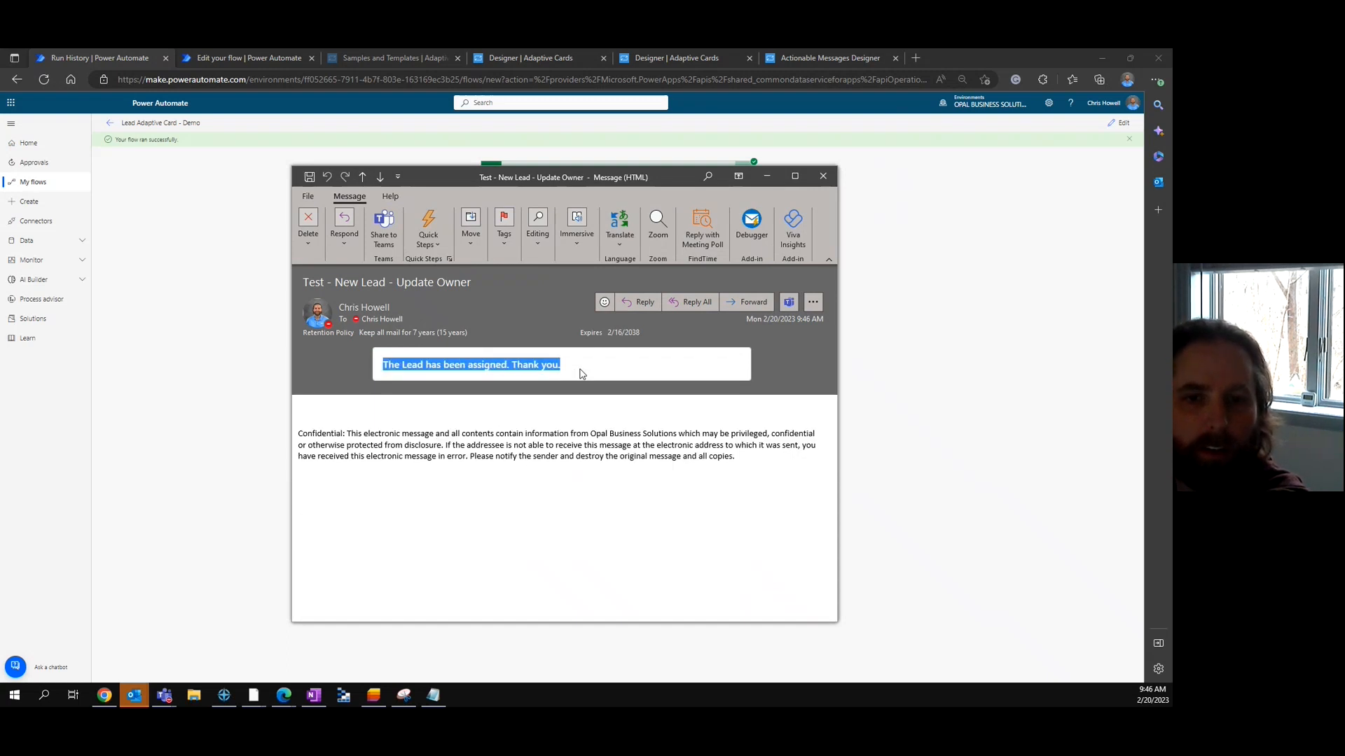
left_click(578, 439)
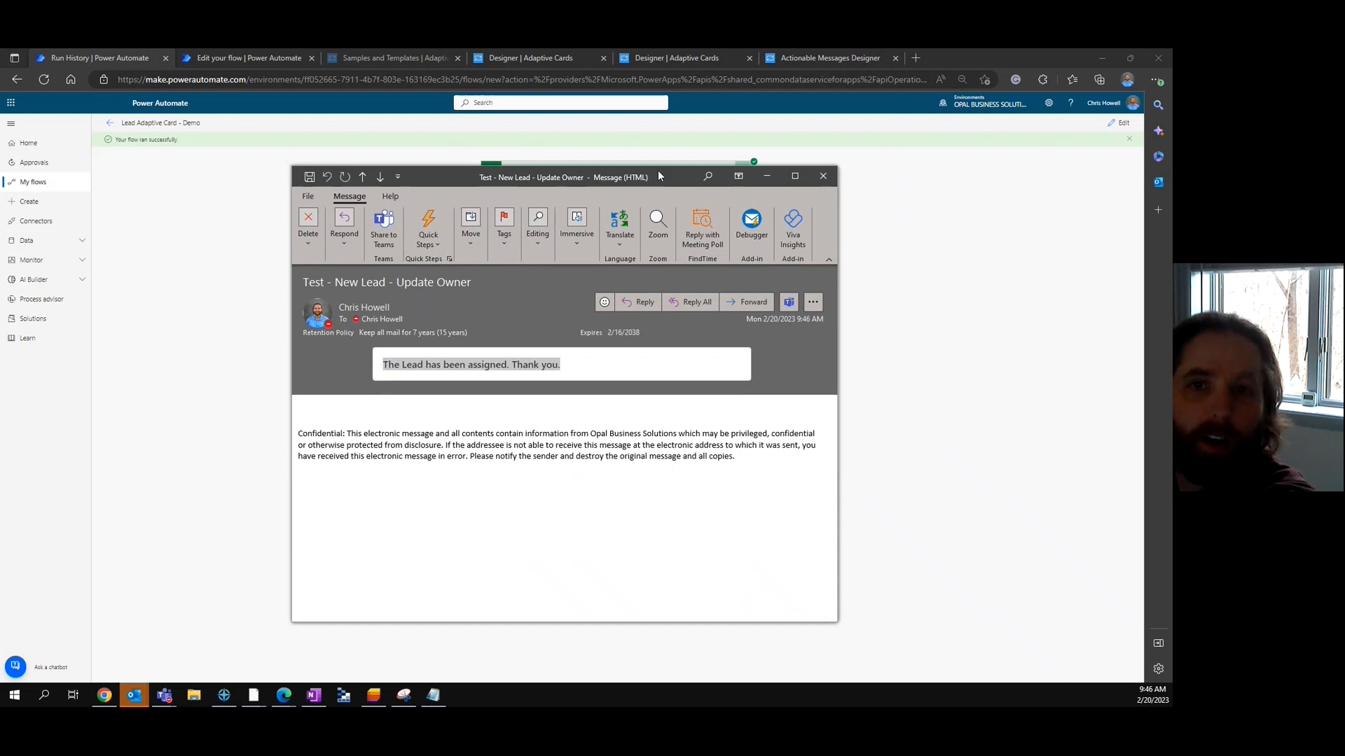
key("Escape")
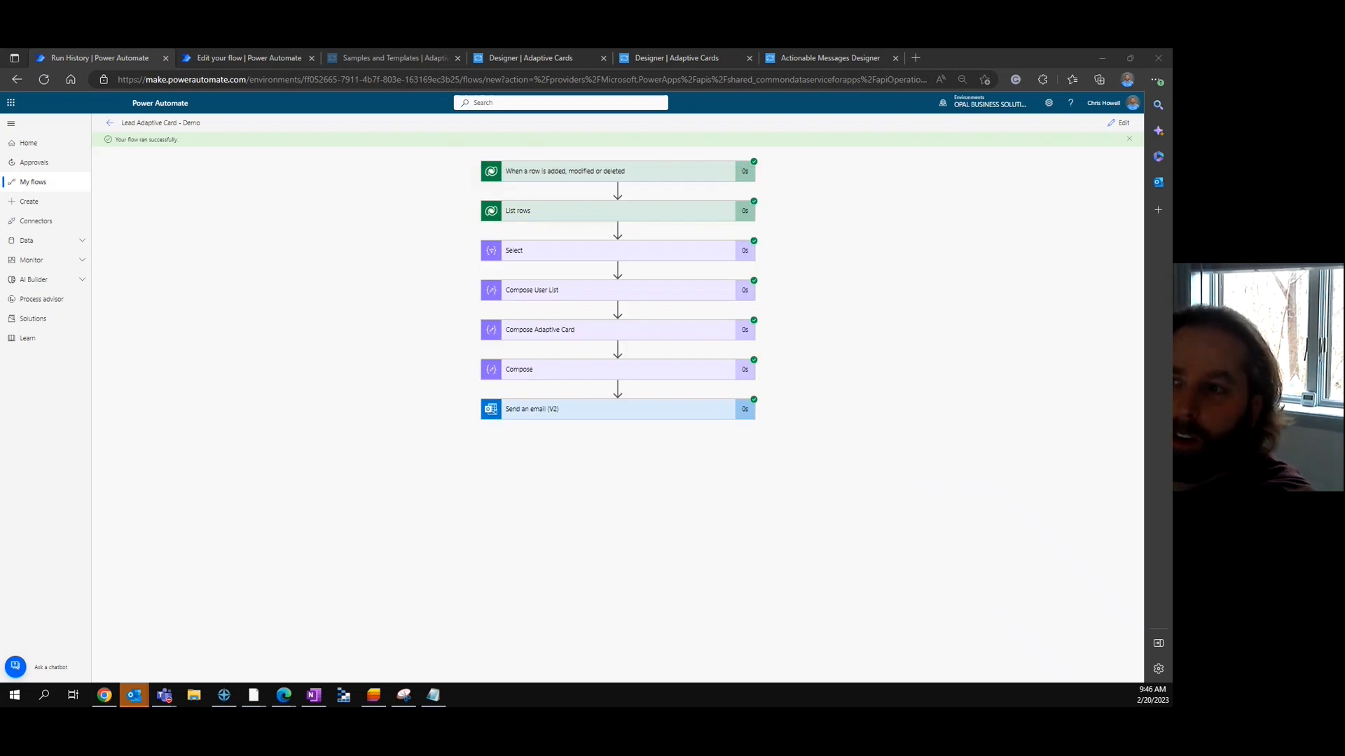